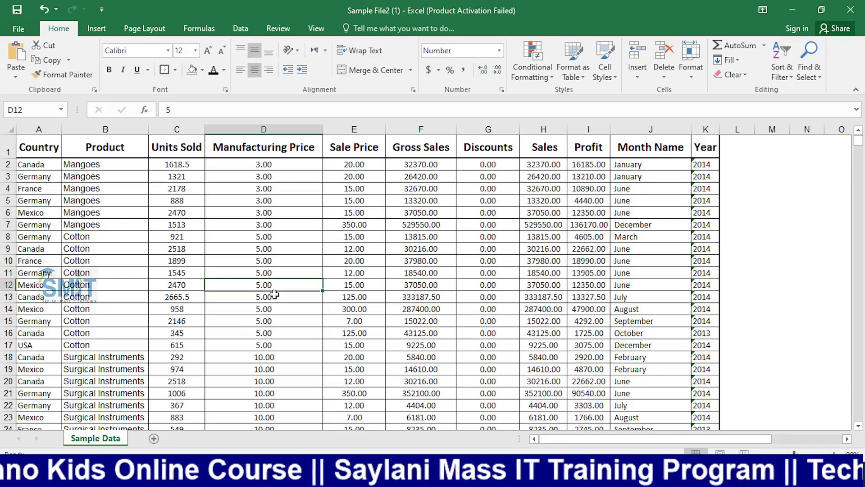
Step: Preview the sheet's printout, look through its first three pages, and return to the worksheet
{"action": "key", "text": "ctrl+p"}
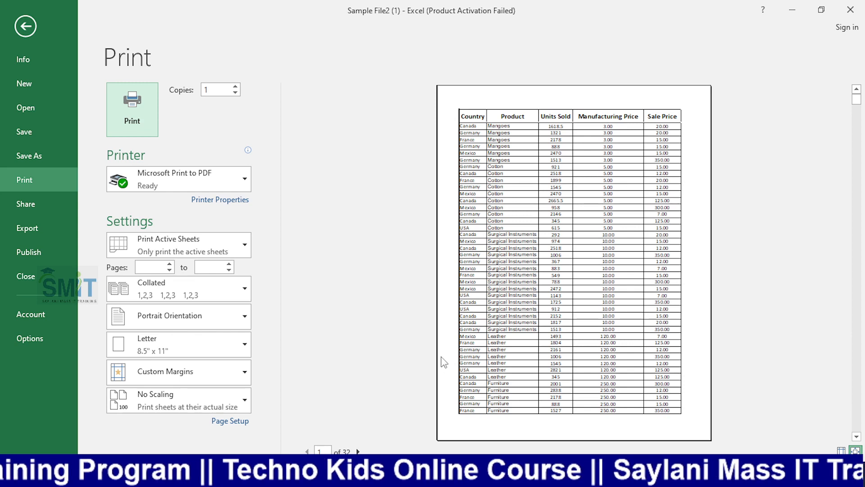
{"action": "left_click", "coordinate": [359, 451]}
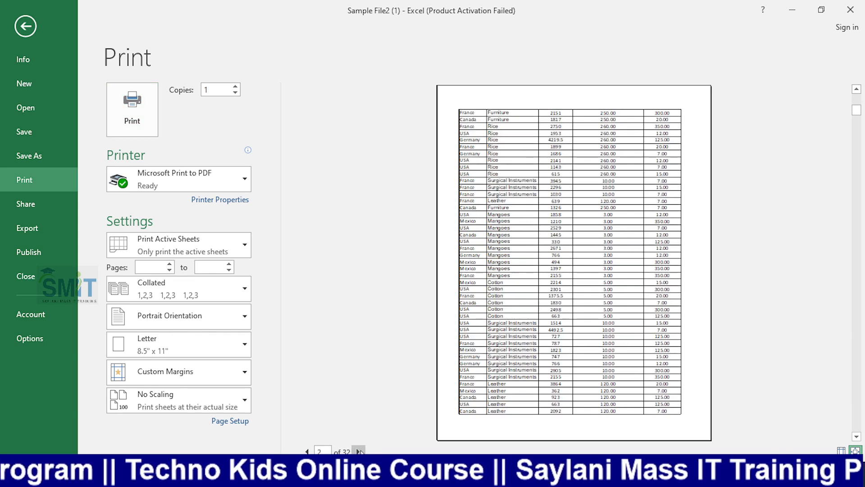
{"action": "left_click", "coordinate": [359, 451]}
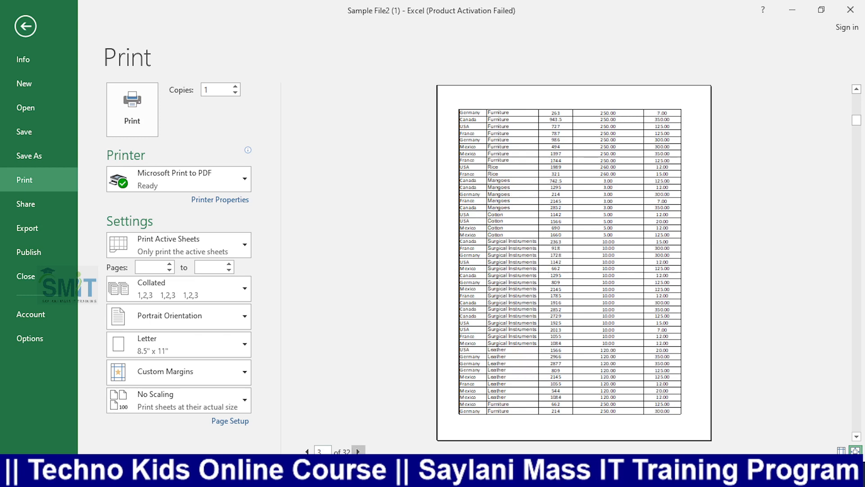
{"action": "left_click", "coordinate": [304, 451]}
{"action": "left_click", "coordinate": [305, 452]}
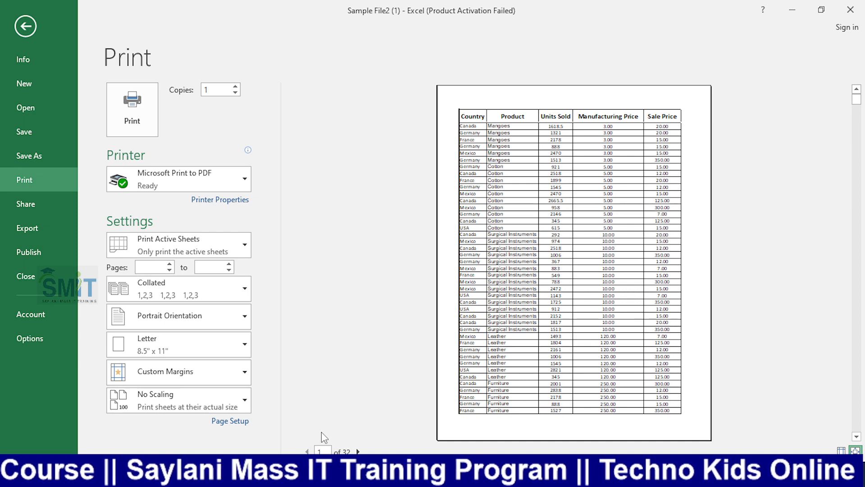
{"action": "left_click", "coordinate": [25, 26]}
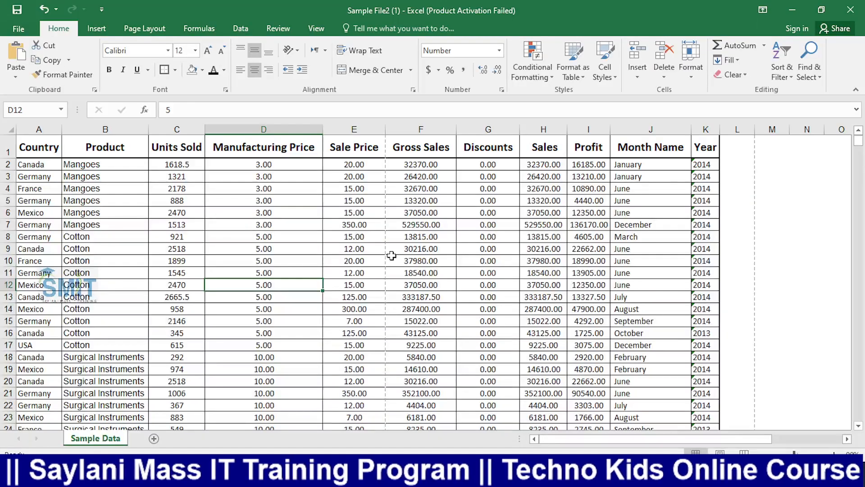
{"action": "left_click", "coordinate": [391, 261]}
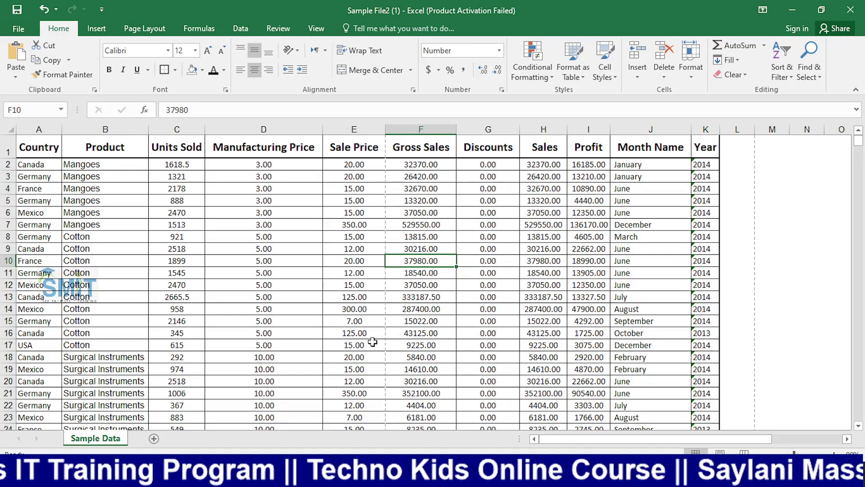
Step: Select the range A1:E44 to examine which rows and columns fall on the first printed page
{"action": "left_click_drag", "start_coordinate": [37, 147], "coordinate": [354, 153]}
{"action": "scroll", "coordinate": [354, 201], "scroll_direction": "up", "scroll_amount": 4}
{"action": "left_click_drag", "start_coordinate": [359, 226], "coordinate": [383, 251]}
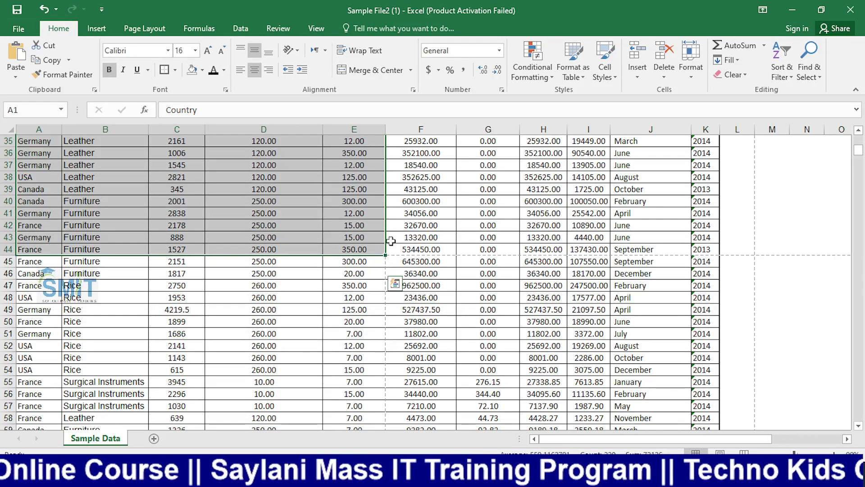
{"action": "scroll", "coordinate": [361, 252], "scroll_direction": "up", "scroll_amount": 10}
{"action": "scroll", "coordinate": [637, 173], "scroll_direction": "up", "scroll_amount": 2}
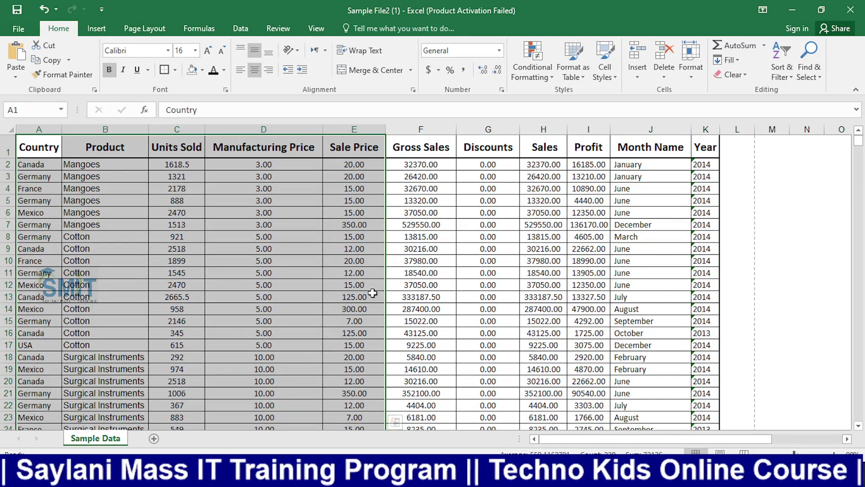
Step: Examine the page-break lines further down the worksheet and return to the top rows
{"action": "scroll", "coordinate": [373, 293], "scroll_direction": "down", "scroll_amount": 13}
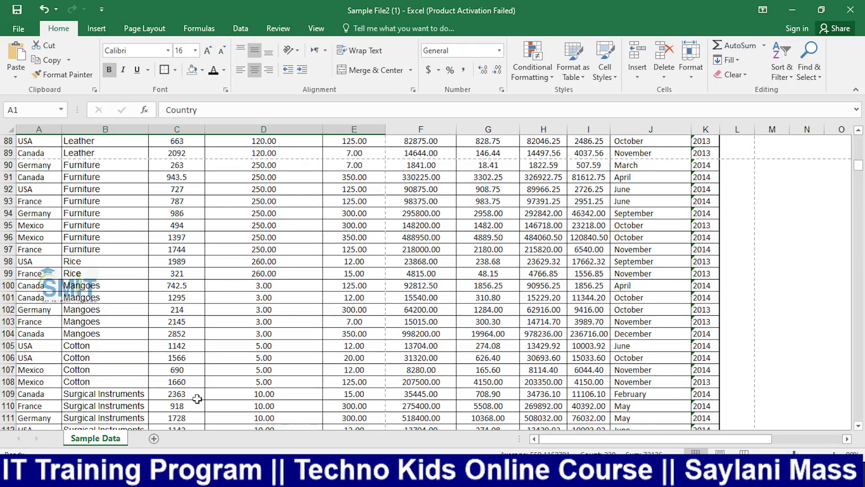
{"action": "scroll", "coordinate": [158, 311], "scroll_direction": "down", "scroll_amount": 6}
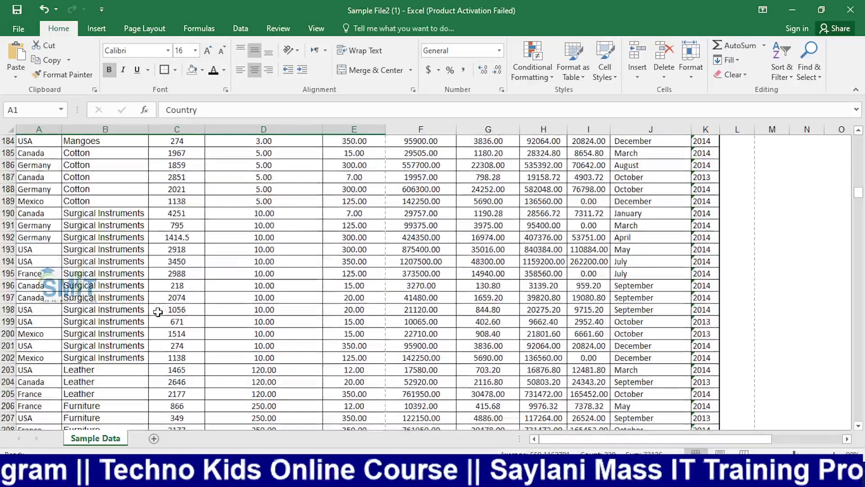
{"action": "scroll", "coordinate": [157, 312], "scroll_direction": "down", "scroll_amount": 20}
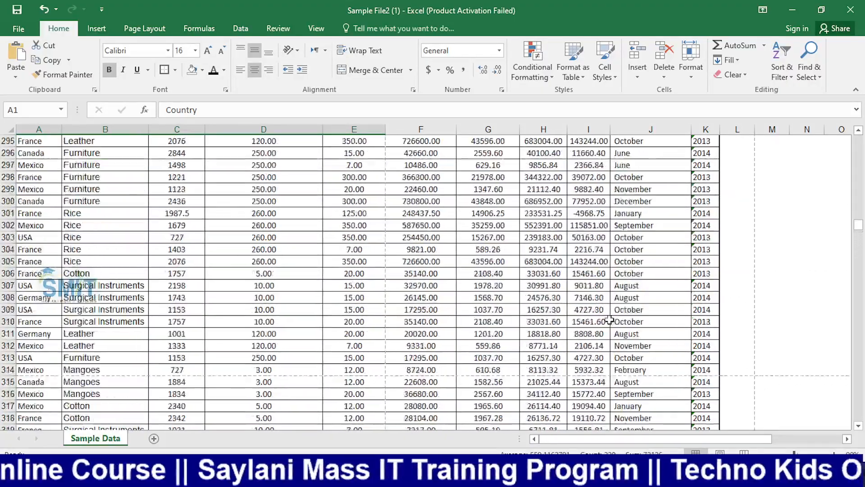
{"action": "scroll", "coordinate": [609, 320], "scroll_direction": "up", "scroll_amount": 20}
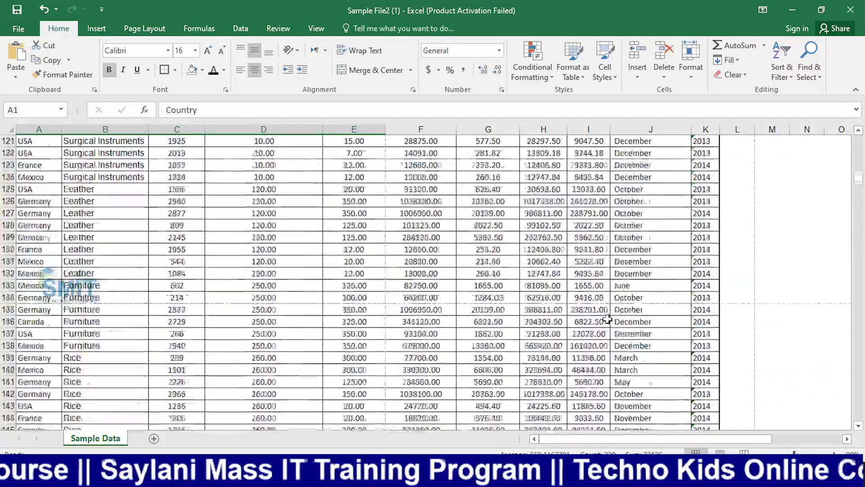
{"action": "scroll", "coordinate": [607, 320], "scroll_direction": "up", "scroll_amount": 16}
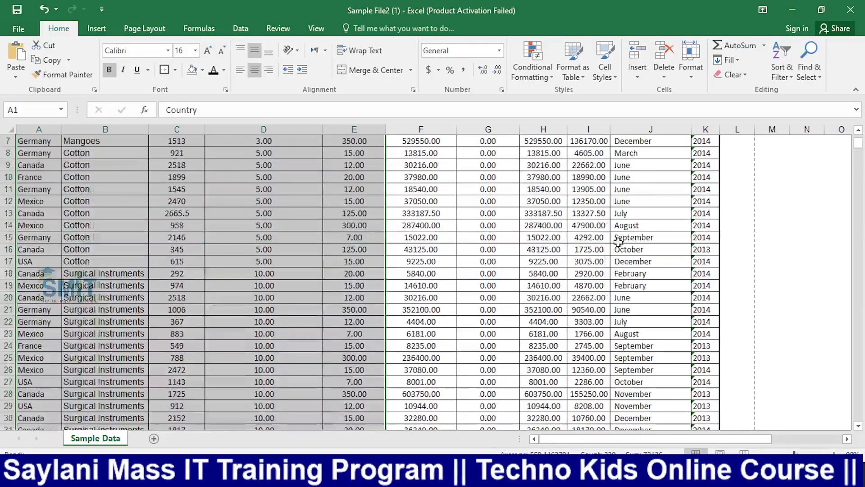
Step: Select F1:K22 and examine how the Gross Sales to Year columns split across pages, then clear the selection
{"action": "left_click_drag", "start_coordinate": [421, 146], "coordinate": [700, 405]}
{"action": "scroll", "coordinate": [668, 413], "scroll_direction": "down", "scroll_amount": 6}
{"action": "scroll", "coordinate": [668, 413], "scroll_direction": "down", "scroll_amount": 13}
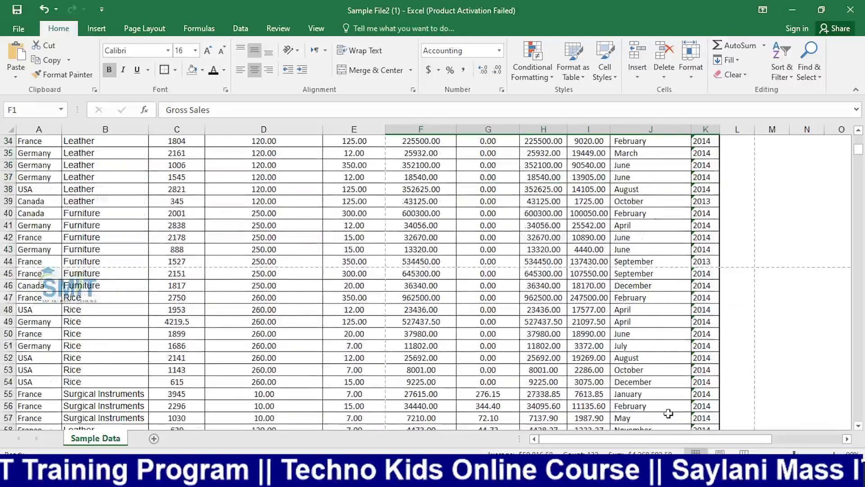
{"action": "scroll", "coordinate": [668, 413], "scroll_direction": "down", "scroll_amount": 4}
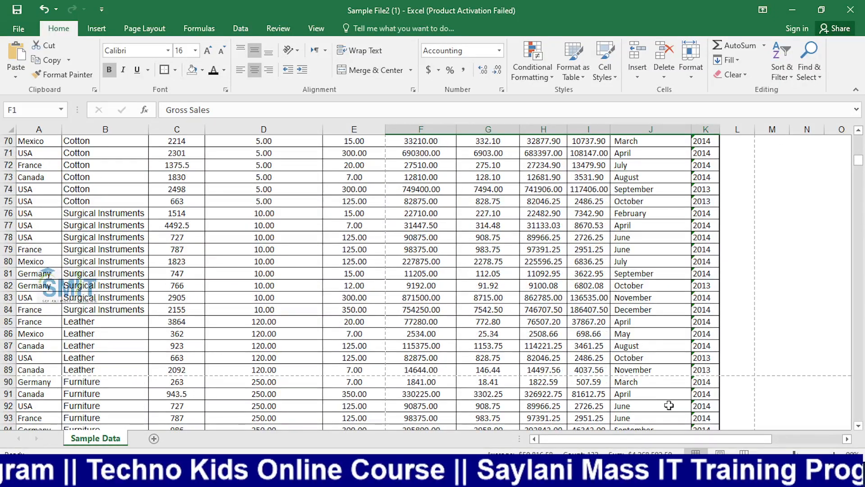
{"action": "scroll", "coordinate": [289, 368], "scroll_direction": "up", "scroll_amount": 20}
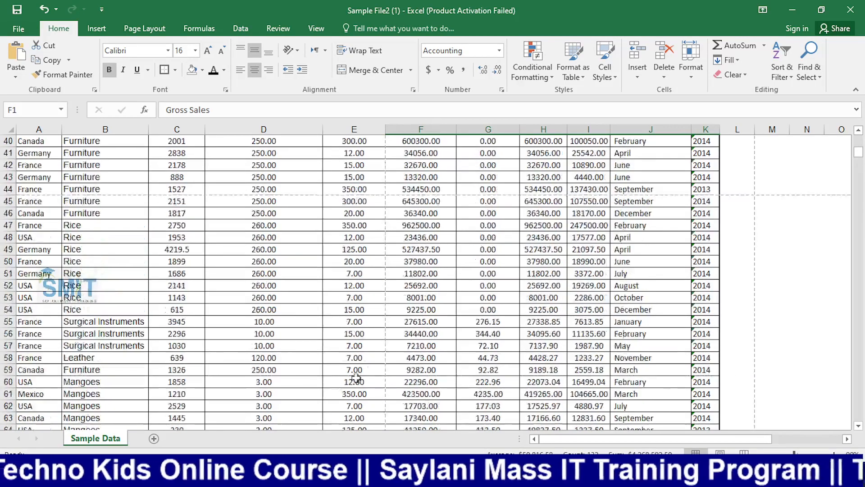
{"action": "left_click", "coordinate": [371, 309]}
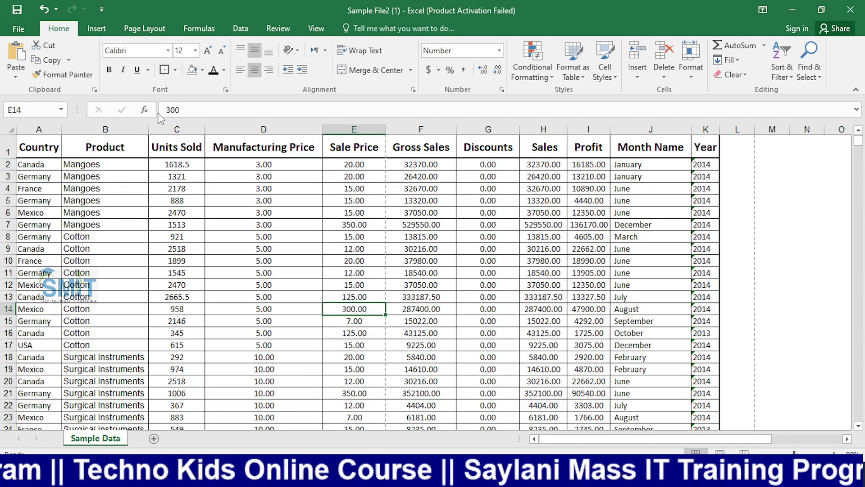
Step: Examine the custom margin settings in the Page Setup dialog and close it without changes
{"action": "left_click", "coordinate": [135, 27]}
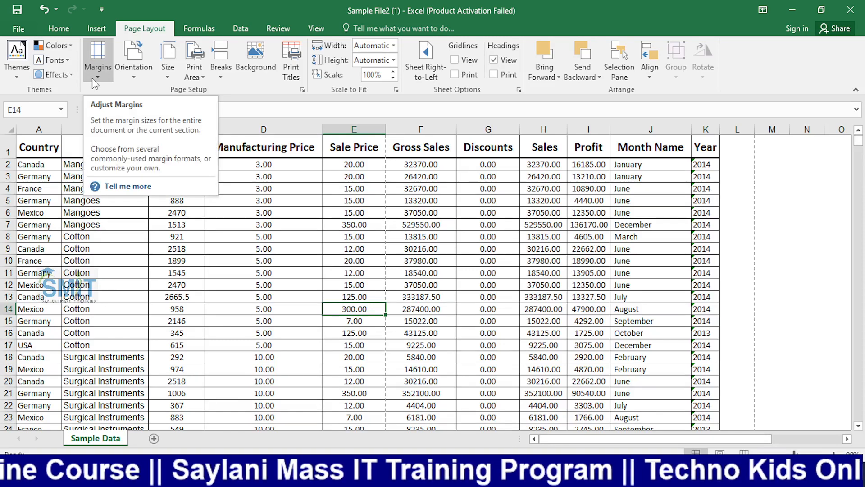
{"action": "left_click", "coordinate": [19, 76]}
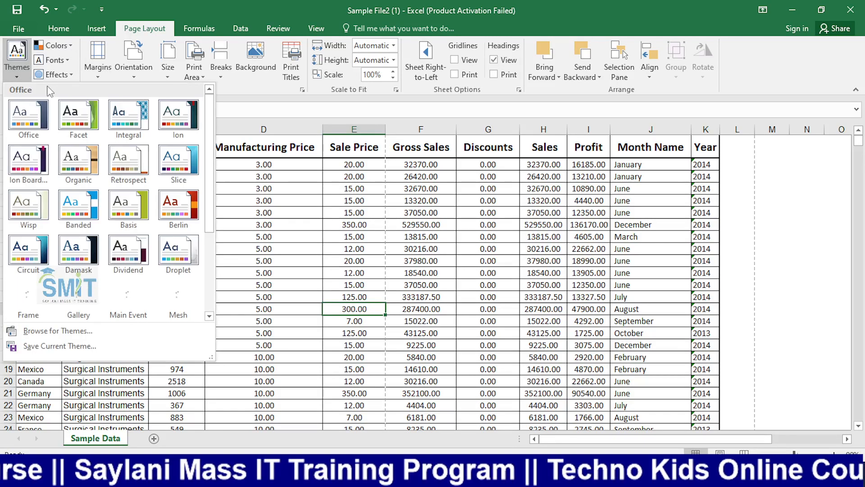
{"action": "left_click", "coordinate": [314, 187]}
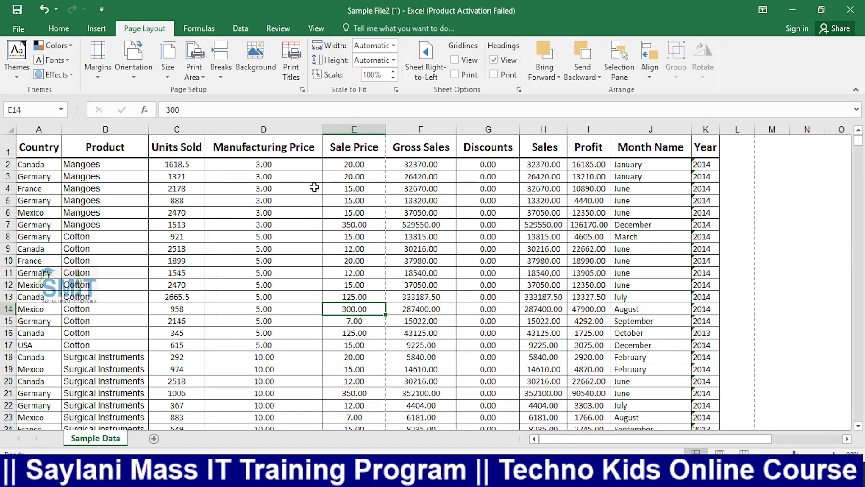
{"action": "left_click", "coordinate": [93, 75]}
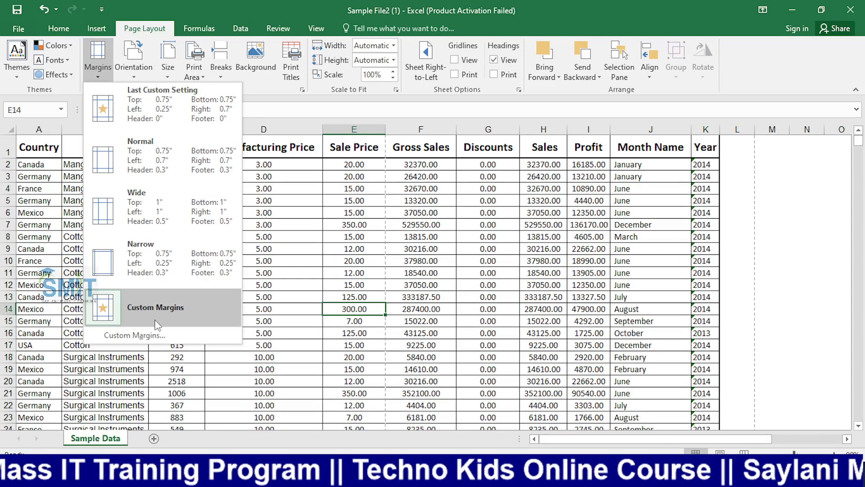
{"action": "left_click", "coordinate": [145, 334]}
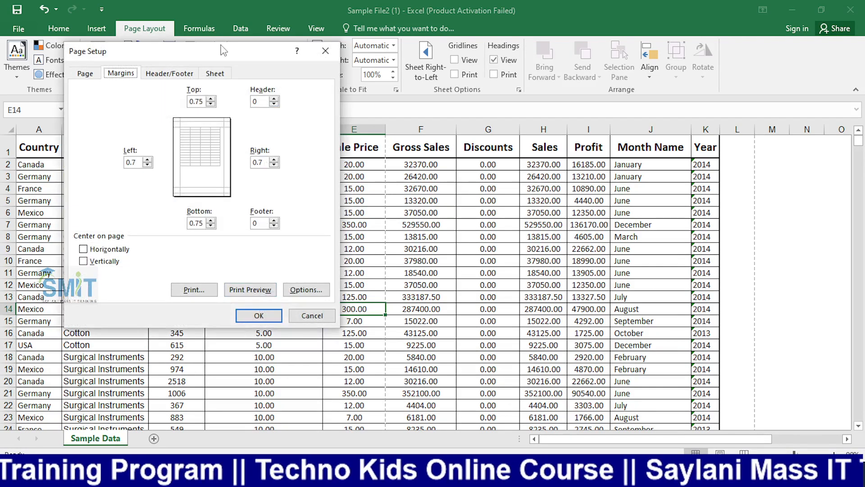
{"action": "left_click_drag", "start_coordinate": [232, 50], "coordinate": [520, 81]}
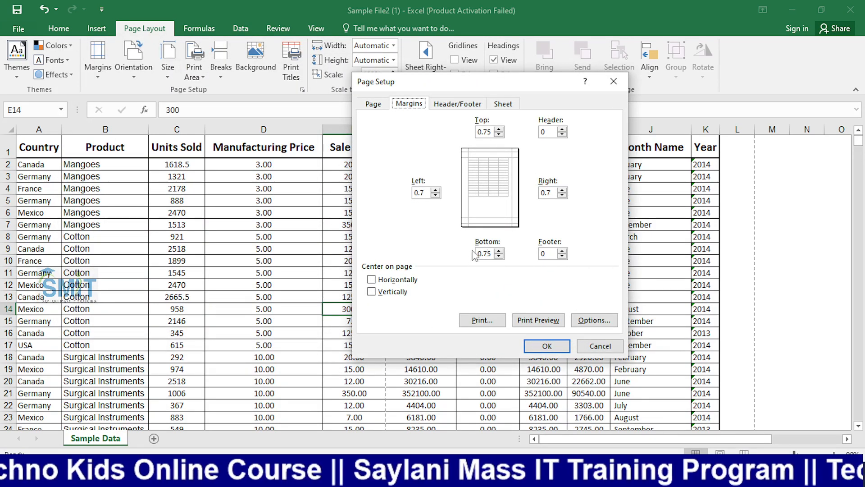
{"action": "left_click", "coordinate": [592, 347]}
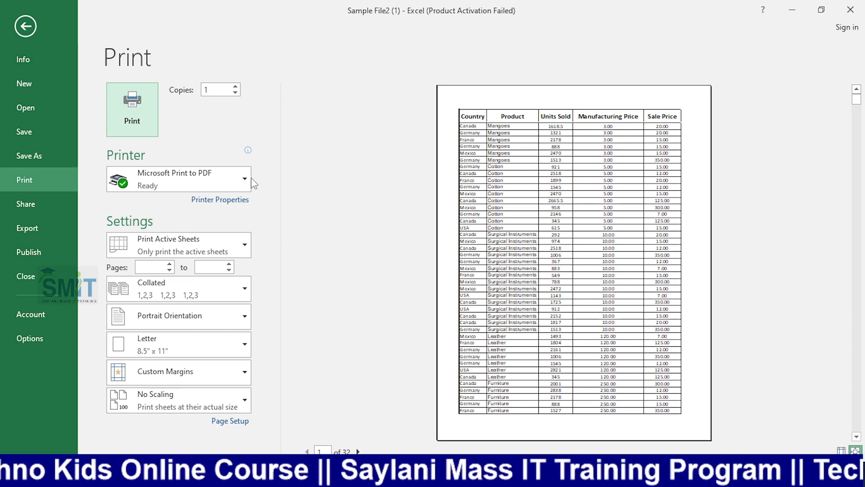
Step: View the custom margin settings from the print preview, dismiss them and return to the worksheet
{"action": "left_click", "coordinate": [199, 373]}
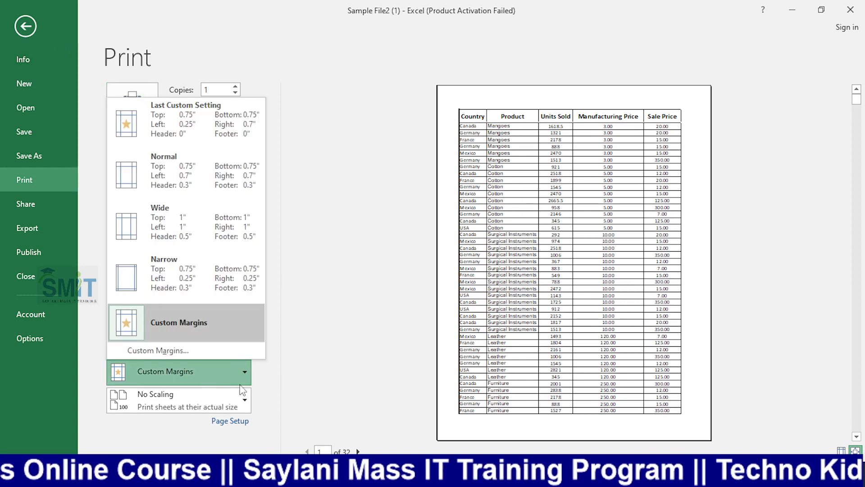
{"action": "left_click", "coordinate": [189, 348]}
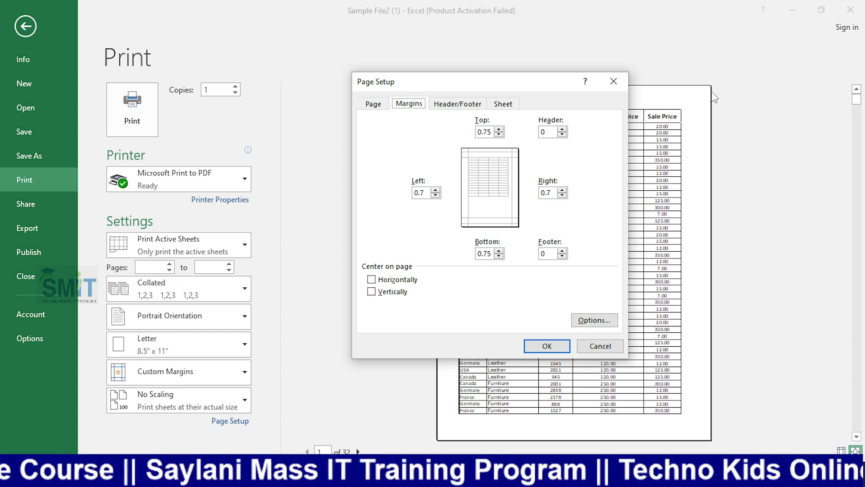
{"action": "left_click", "coordinate": [610, 81]}
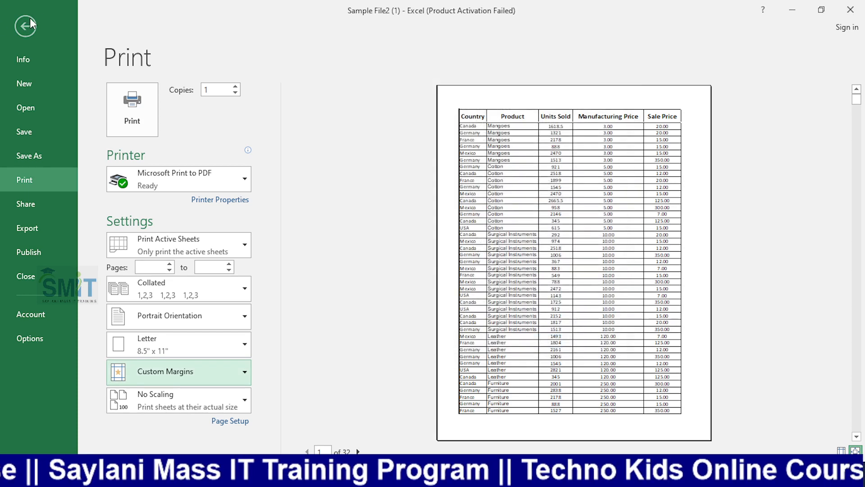
{"action": "left_click", "coordinate": [27, 22]}
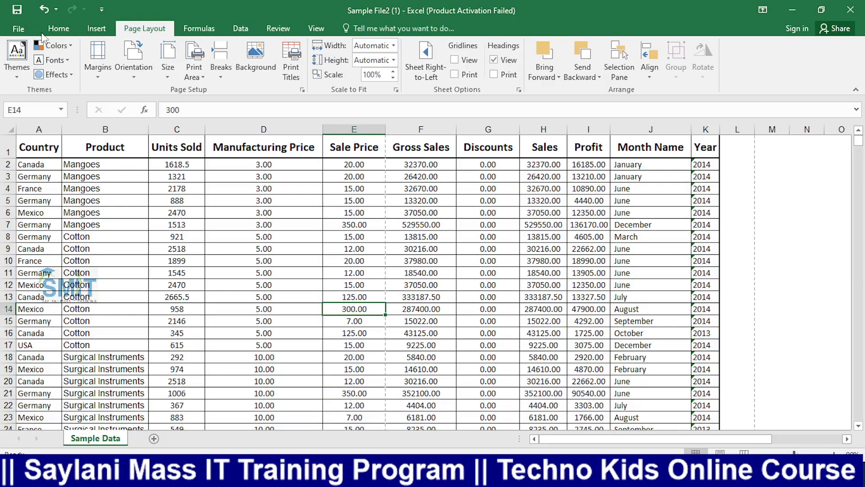
Step: Set the page's left margin to 0.25 through the custom margins and apply it
{"action": "left_click", "coordinate": [98, 67]}
{"action": "left_click", "coordinate": [165, 330]}
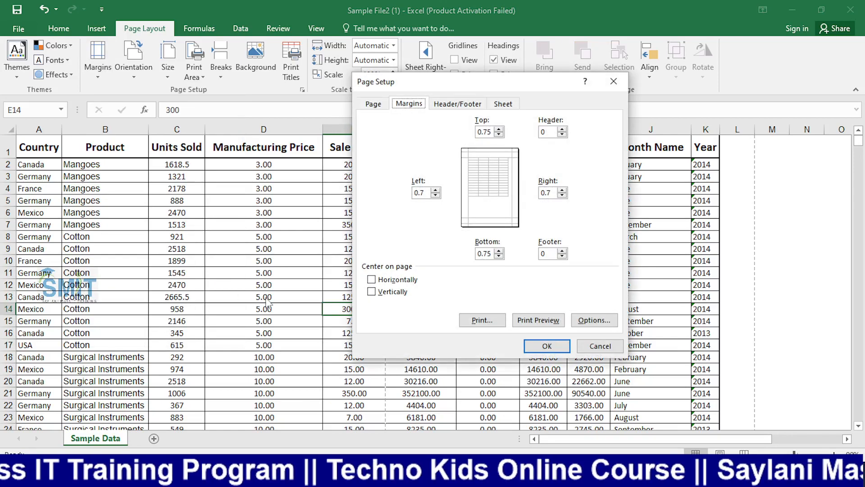
{"action": "left_click", "coordinate": [435, 195]}
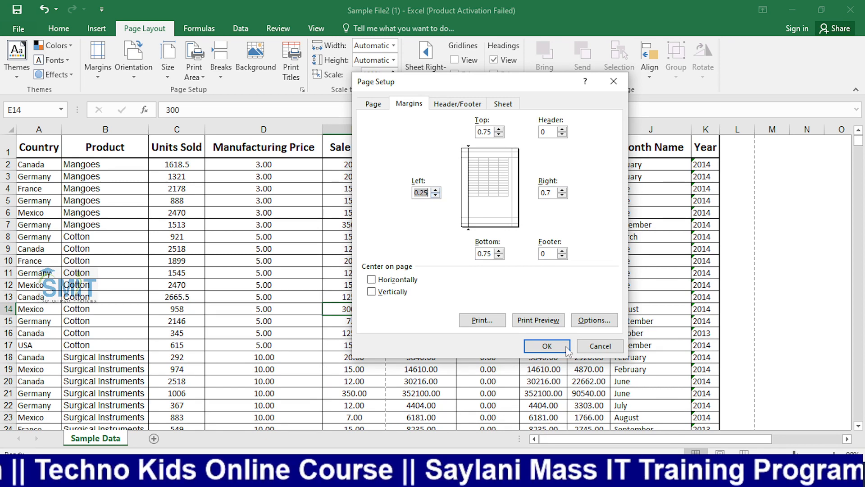
{"action": "left_click", "coordinate": [545, 346]}
{"action": "left_click", "coordinate": [460, 332]}
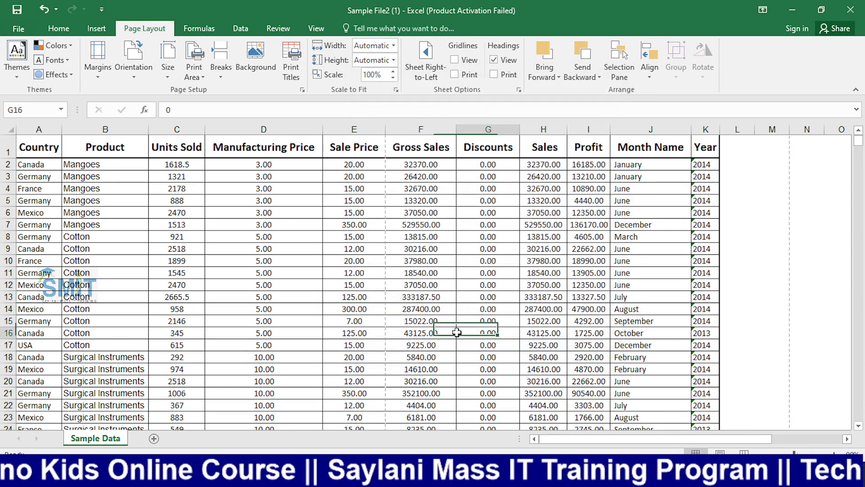
Step: Check the table's left margin in the print preview and return to the worksheet
{"action": "key", "text": "ctrl+p"}
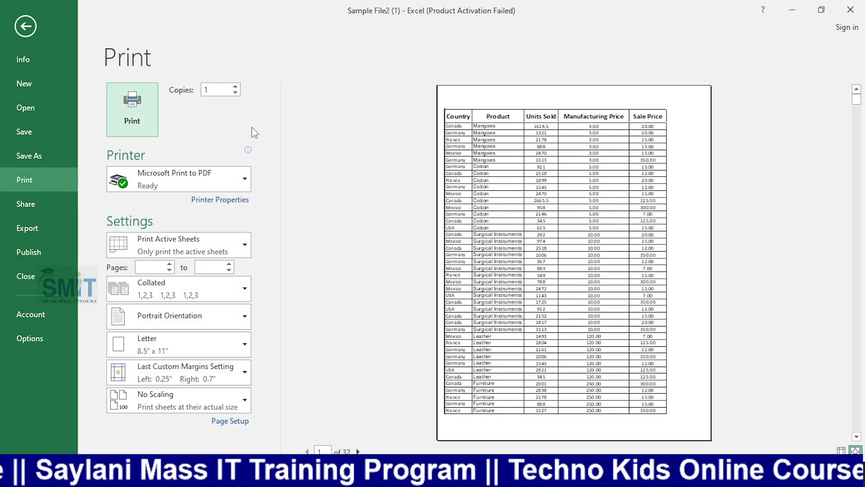
{"action": "left_click", "coordinate": [32, 32]}
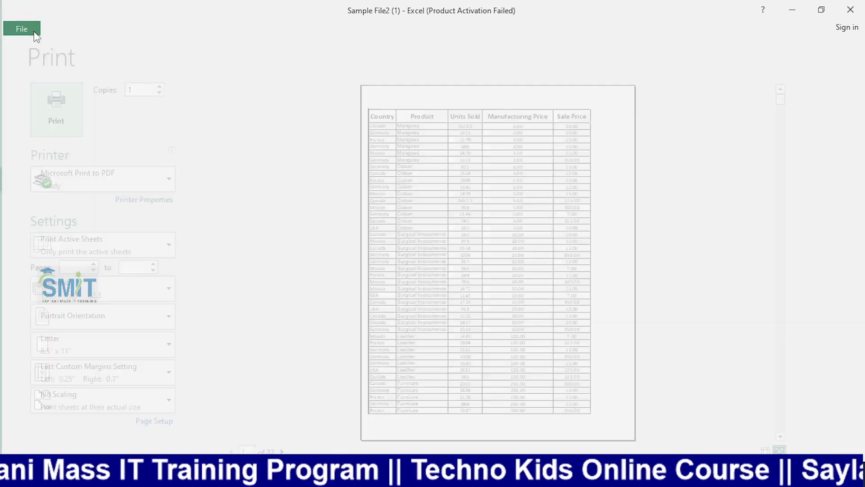
{"action": "left_click", "coordinate": [231, 183]}
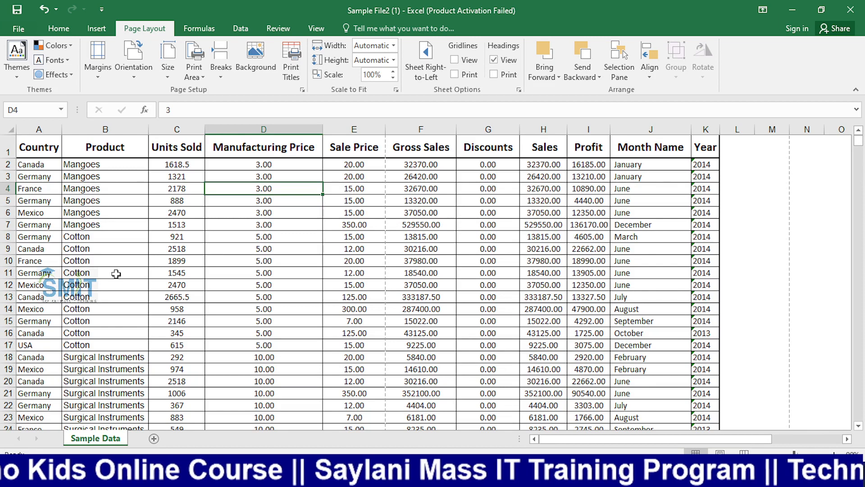
Step: Highlight the top cells of the Country, Product and Units Sold columns in turn, then select the whole Manufacturing Price column
{"action": "left_click_drag", "start_coordinate": [46, 147], "coordinate": [47, 179]}
{"action": "left_click_drag", "start_coordinate": [87, 154], "coordinate": [115, 213]}
{"action": "left_click_drag", "start_coordinate": [189, 153], "coordinate": [196, 224]}
{"action": "left_click", "coordinate": [266, 131]}
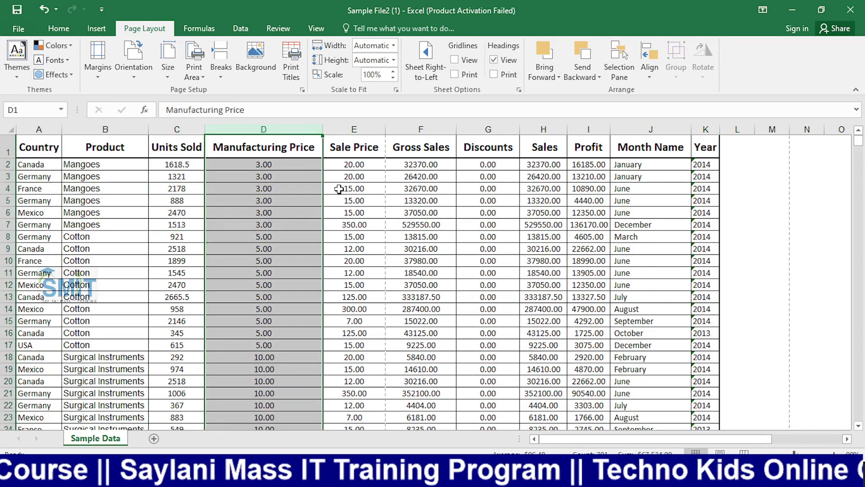
Step: Highlight the top cells of the Gross Sales, Discounts, Sales and Profit columns in turn
{"action": "left_click", "coordinate": [368, 156]}
{"action": "left_click_drag", "start_coordinate": [423, 148], "coordinate": [424, 225]}
{"action": "left_click_drag", "start_coordinate": [488, 148], "coordinate": [487, 225]}
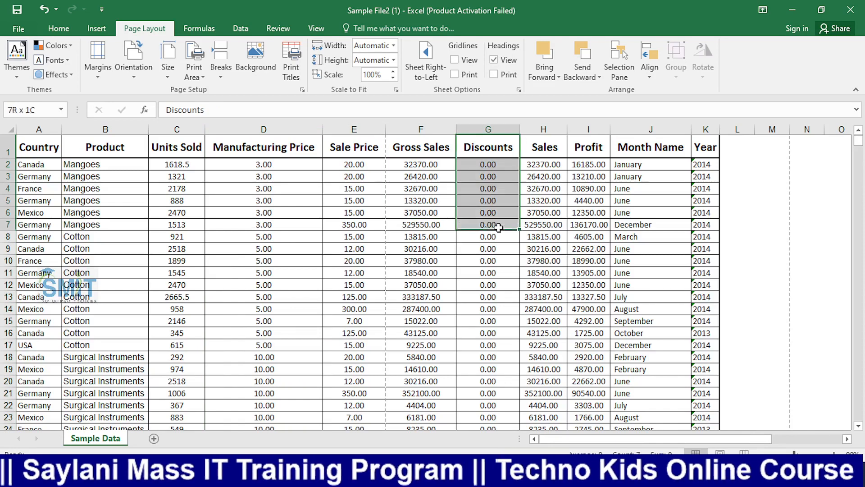
{"action": "left_click_drag", "start_coordinate": [544, 149], "coordinate": [544, 237]}
{"action": "left_click_drag", "start_coordinate": [588, 148], "coordinate": [588, 262]}
{"action": "left_click", "coordinate": [517, 258]}
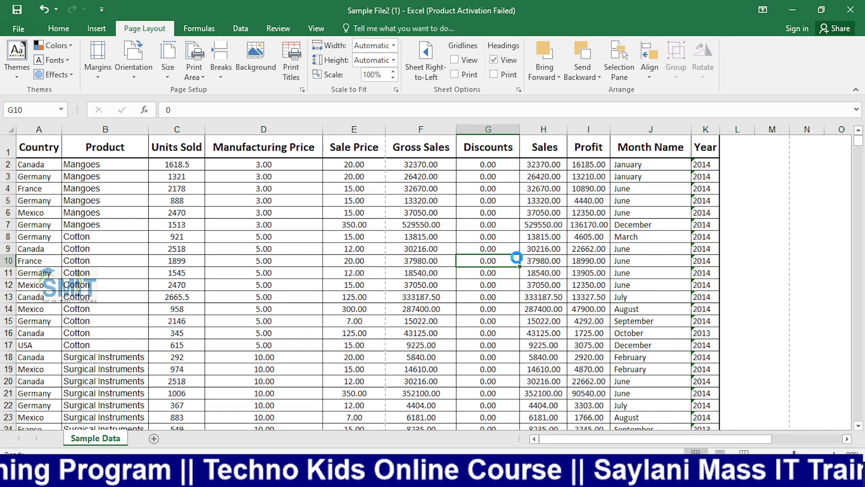
Step: Check the portrait page layout in the print preview and return to the worksheet
{"action": "key", "text": "ctrl+p"}
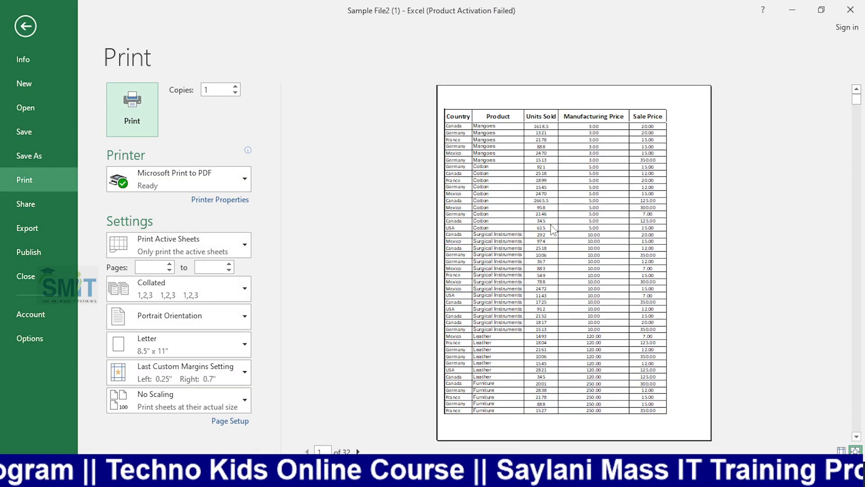
{"action": "left_click", "coordinate": [25, 26]}
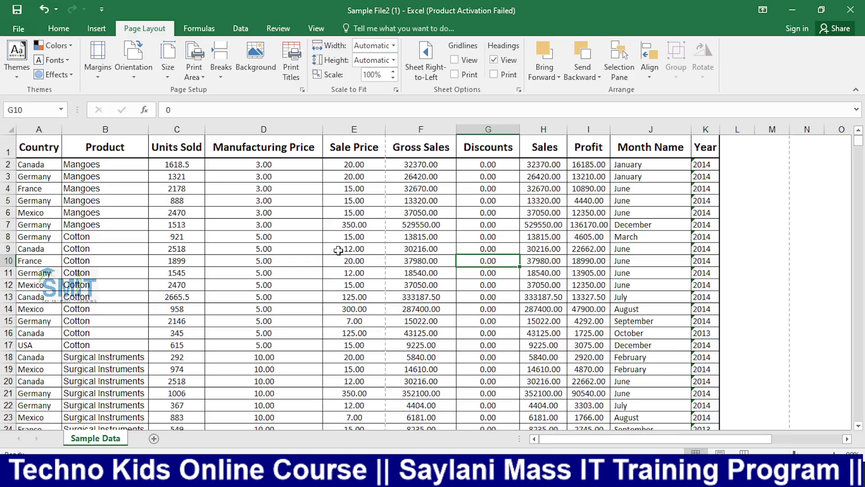
{"action": "left_click", "coordinate": [351, 249]}
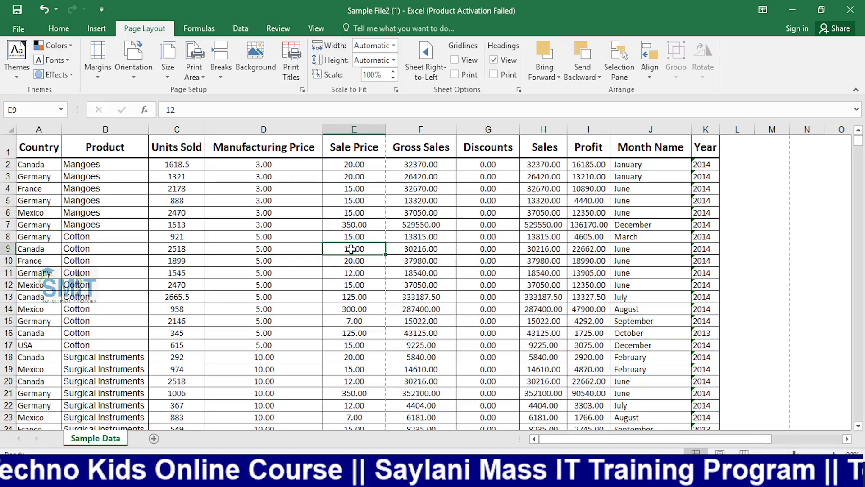
{"action": "left_click", "coordinate": [135, 80]}
{"action": "left_click", "coordinate": [235, 253]}
{"action": "key", "text": "ctrl+p"}
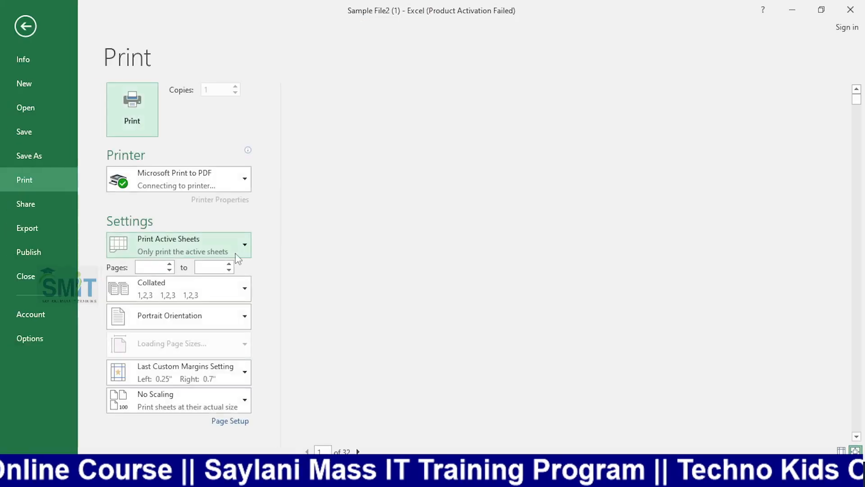
{"action": "left_click", "coordinate": [26, 26]}
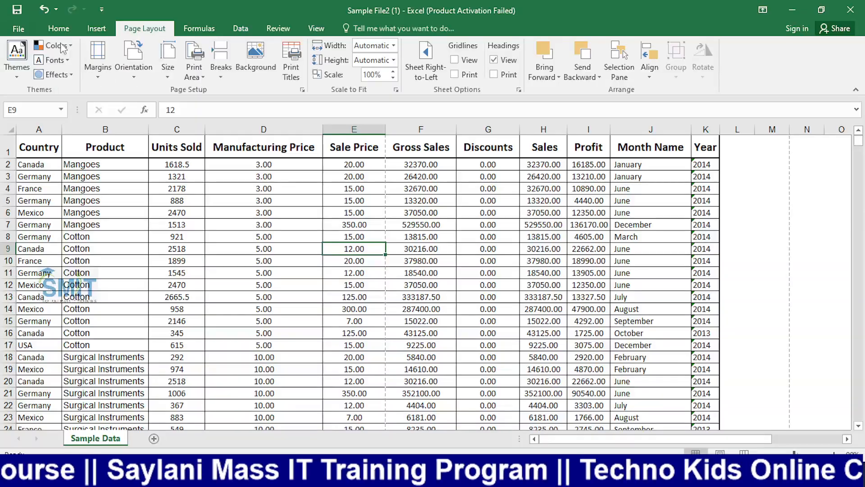
Step: Change the sheet's page orientation to Landscape
{"action": "left_click", "coordinate": [142, 73]}
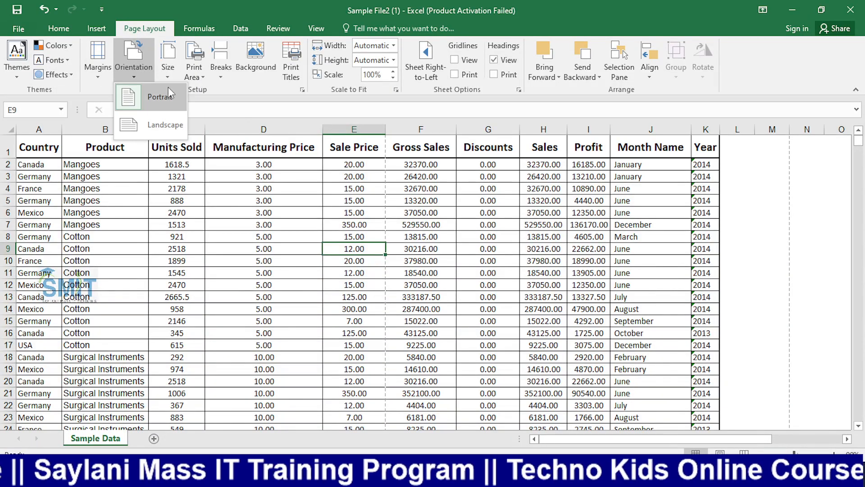
{"action": "left_click", "coordinate": [161, 123]}
{"action": "left_click", "coordinate": [441, 275]}
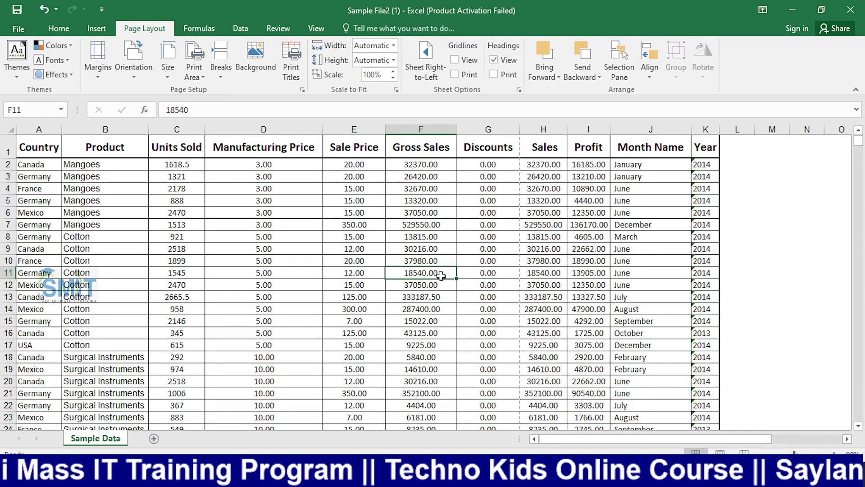
Step: Check which columns fit on the landscape page in the print preview and return to the worksheet
{"action": "key", "text": "ctrl+p"}
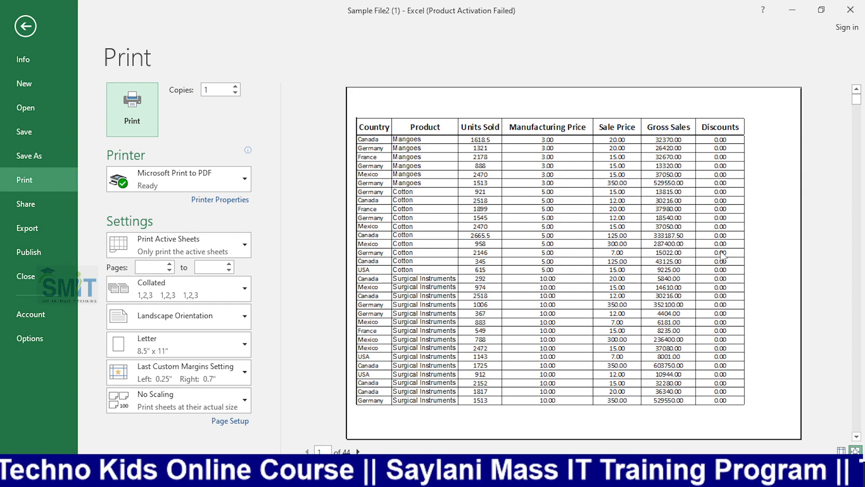
{"action": "left_click", "coordinate": [25, 26]}
{"action": "left_click", "coordinate": [424, 176]}
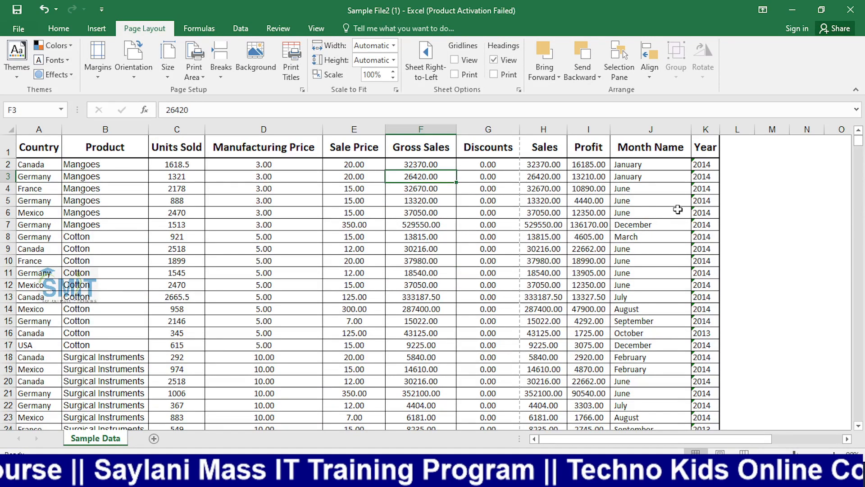
{"action": "scroll", "coordinate": [245, 283], "scroll_direction": "down", "scroll_amount": 5}
{"action": "scroll", "coordinate": [245, 283], "scroll_direction": "up", "scroll_amount": 5}
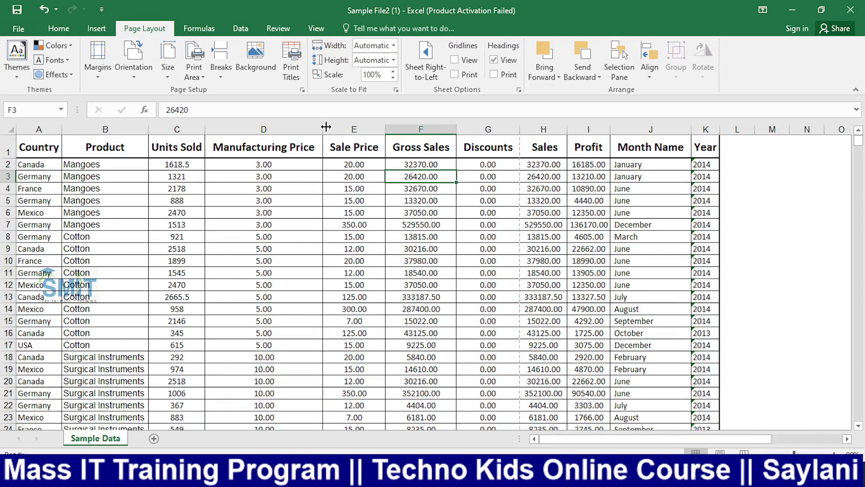
Step: Narrow the Manufacturing Price column and wrap its header text, autofitting row 1 so both lines of the header fit
{"action": "left_click_drag", "start_coordinate": [326, 126], "coordinate": [287, 127]}
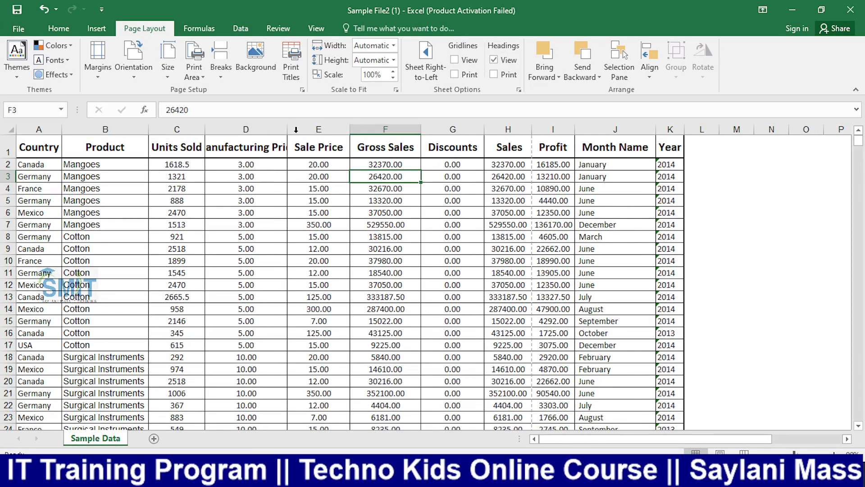
{"action": "left_click", "coordinate": [269, 147]}
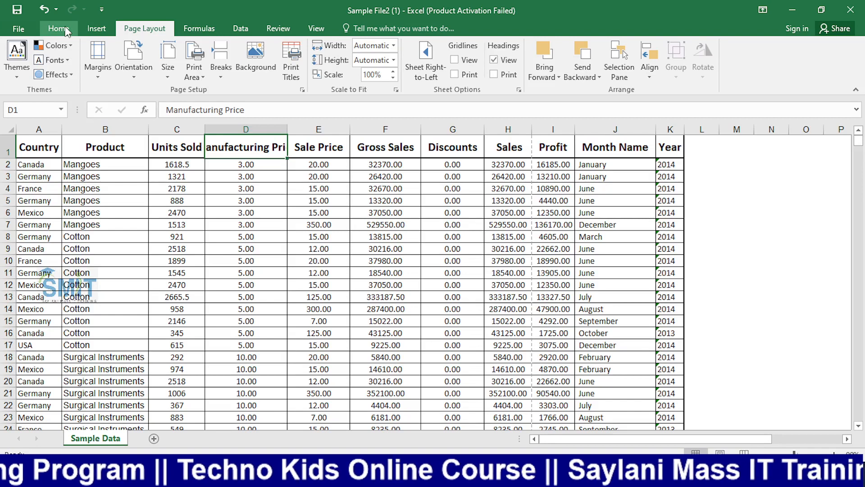
{"action": "left_click", "coordinate": [32, 28]}
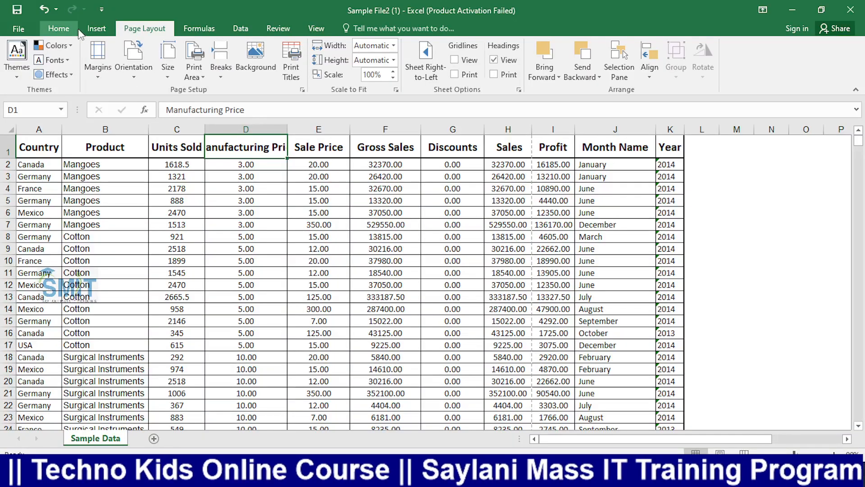
{"action": "left_click", "coordinate": [72, 29]}
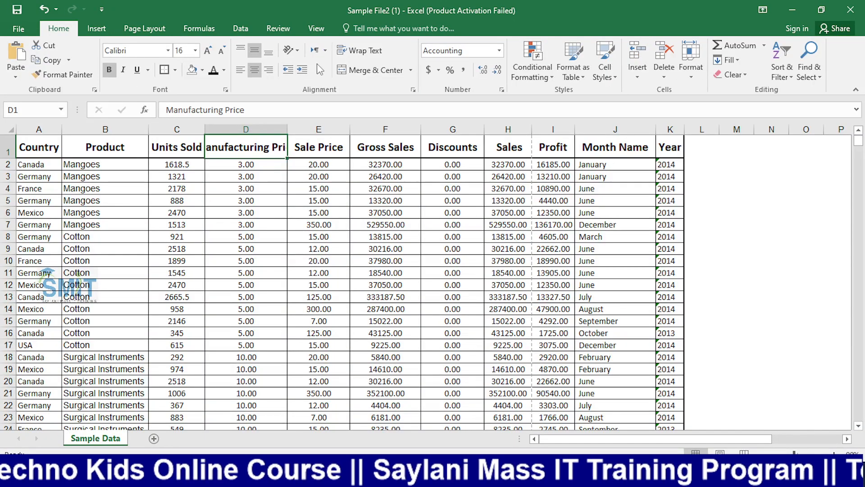
{"action": "left_click", "coordinate": [361, 52]}
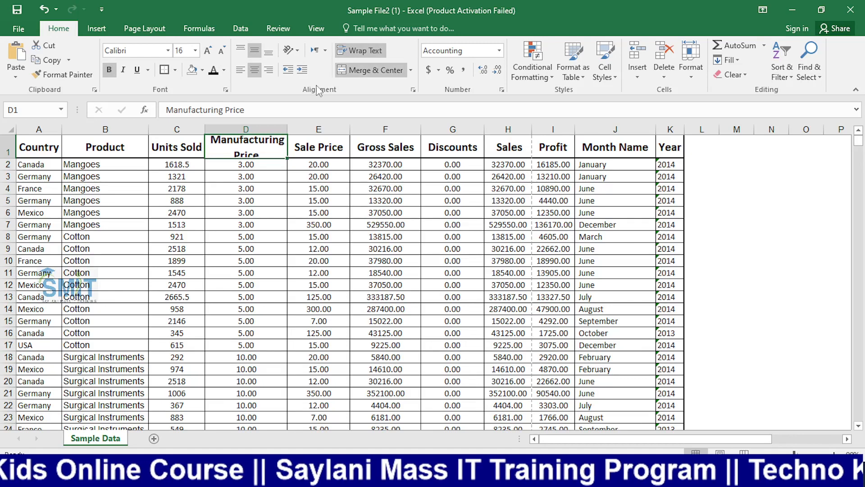
{"action": "double_click", "coordinate": [9, 158]}
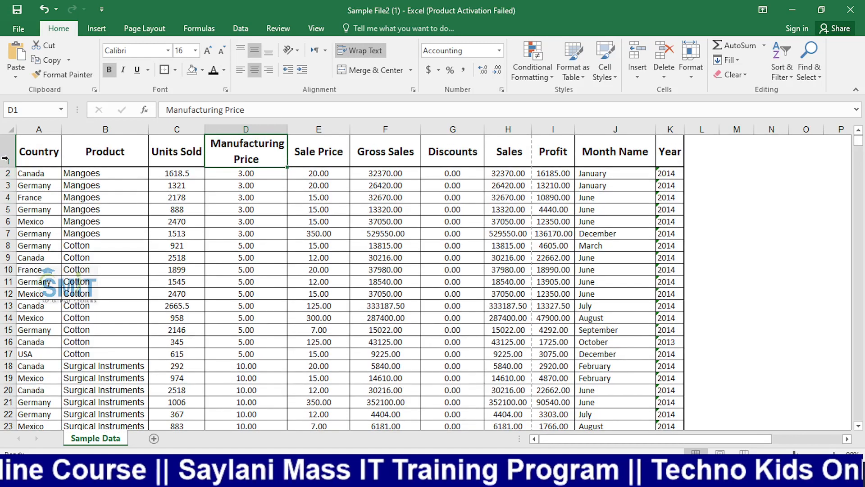
Step: Wrap the Month Name header text and narrow its column so the header takes two lines
{"action": "left_click", "coordinate": [390, 150]}
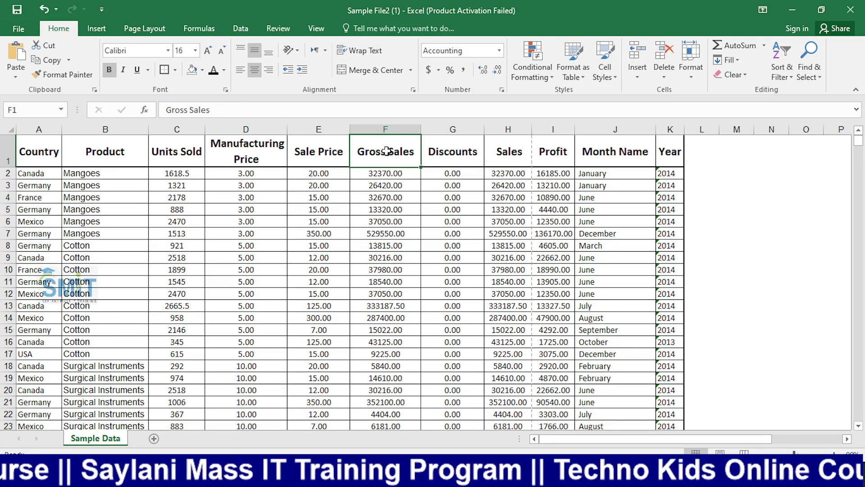
{"action": "left_click", "coordinate": [631, 159]}
{"action": "left_click", "coordinate": [360, 52]}
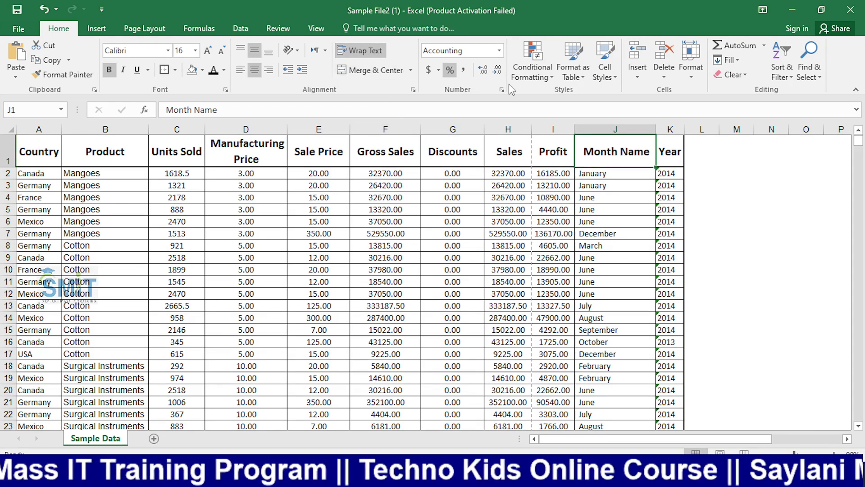
{"action": "left_click_drag", "start_coordinate": [655, 130], "coordinate": [627, 131]}
{"action": "left_click", "coordinate": [613, 209]}
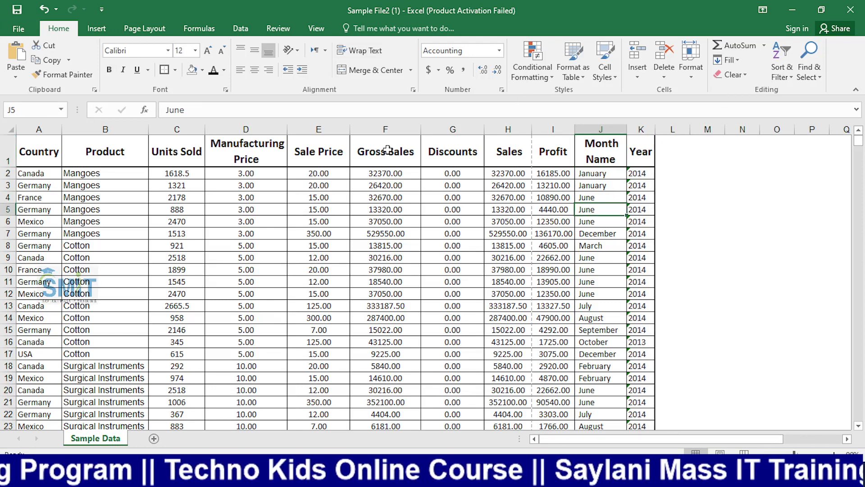
Step: Turn on text wrapping for the Units Sold, Sale Price and Gross Sales headers
{"action": "left_click", "coordinate": [387, 150]}
{"action": "left_click", "coordinate": [300, 149]}
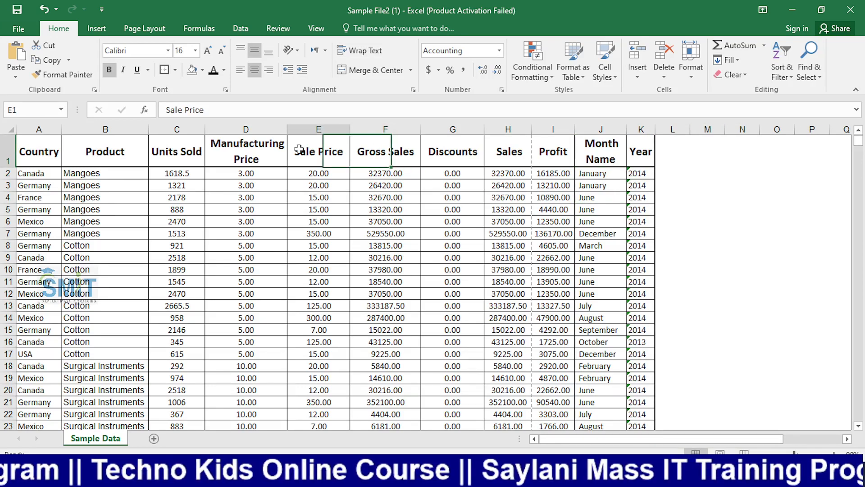
{"action": "left_click", "coordinate": [175, 153]}
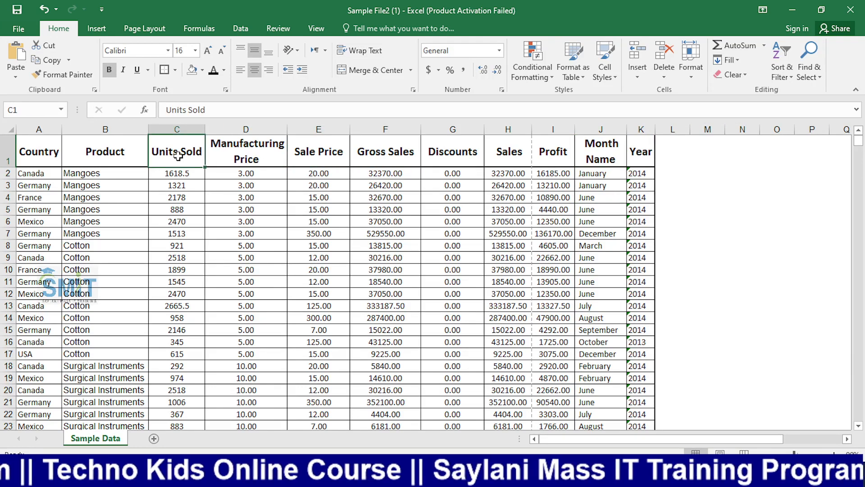
{"action": "left_click", "coordinate": [360, 50]}
{"action": "left_click", "coordinate": [325, 164]}
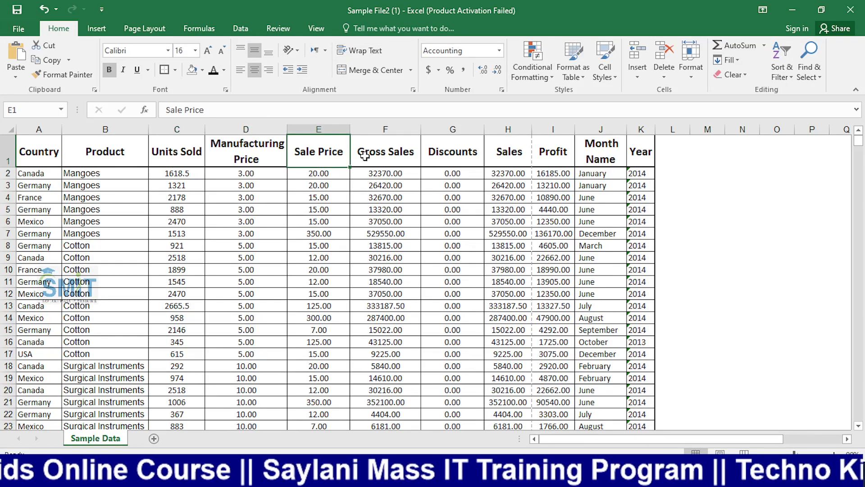
{"action": "left_click", "coordinate": [394, 155], "text": "ctrl"}
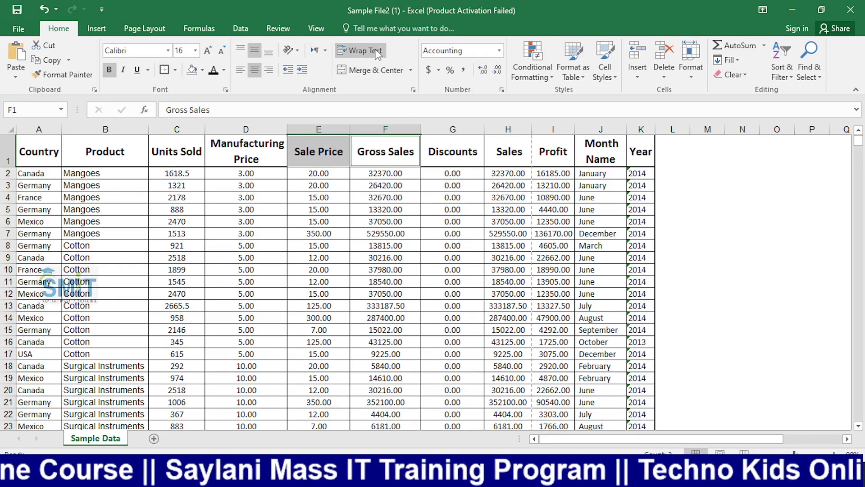
{"action": "left_click", "coordinate": [360, 50]}
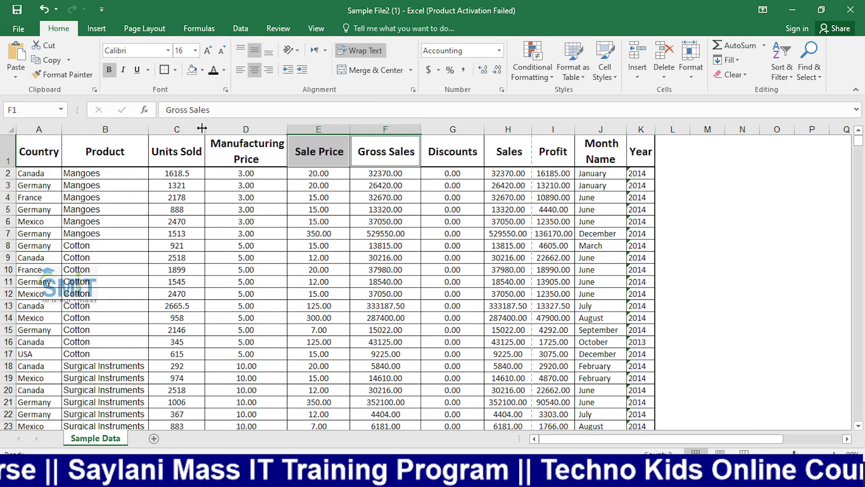
Step: Narrow the Units Sold, Sale Price and Gross Sales columns so each header wraps onto two lines
{"action": "left_click_drag", "start_coordinate": [202, 129], "coordinate": [194, 128]}
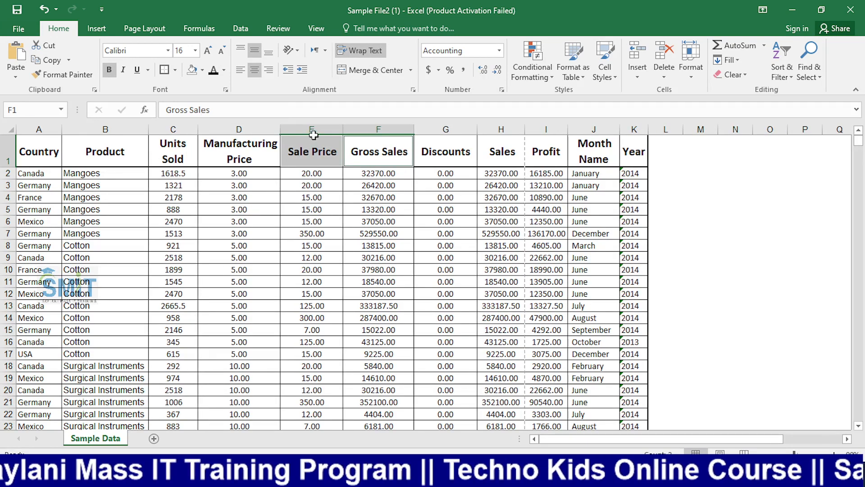
{"action": "left_click_drag", "start_coordinate": [342, 130], "coordinate": [325, 130]}
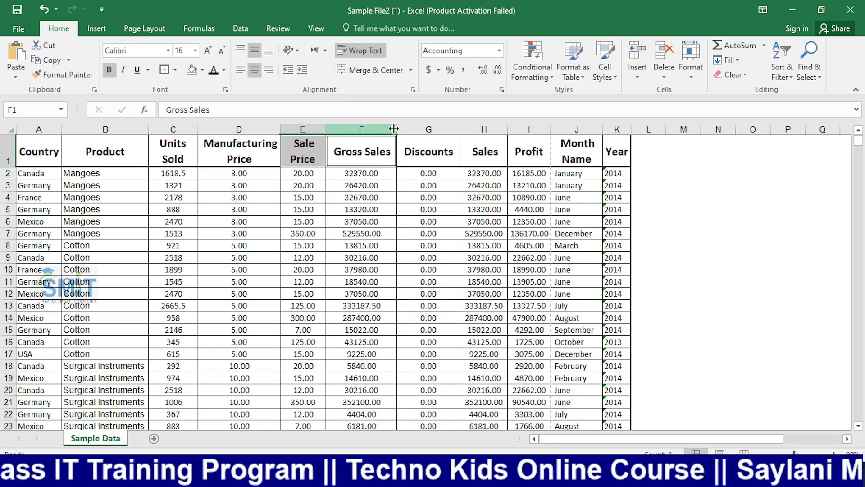
{"action": "left_click_drag", "start_coordinate": [394, 129], "coordinate": [374, 129]}
{"action": "left_click", "coordinate": [461, 209]}
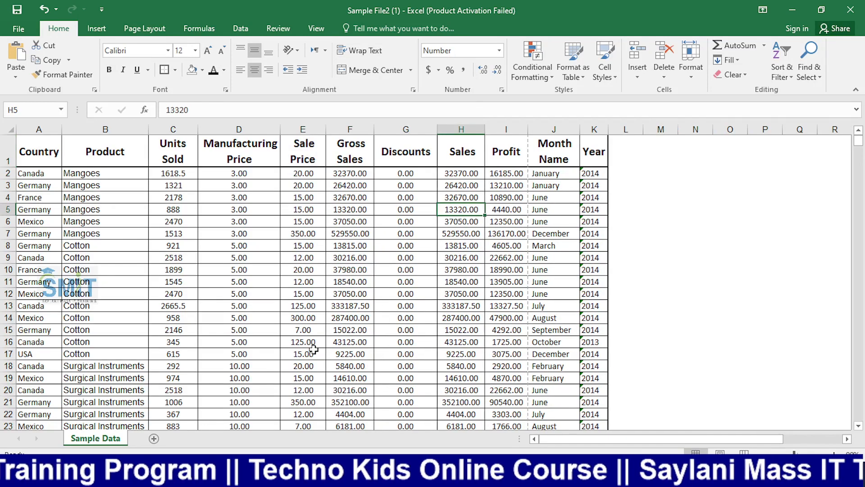
Step: Check the narrowed columns on the landscape page in the print preview and return to the worksheet
{"action": "left_click", "coordinate": [304, 330]}
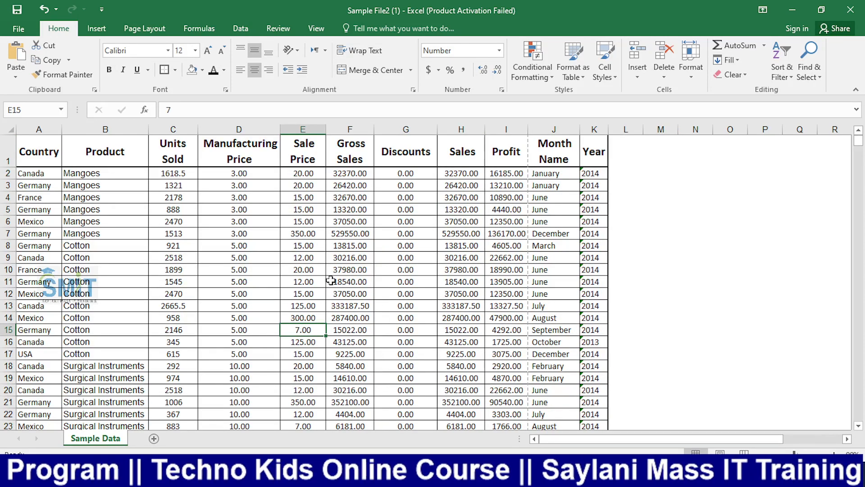
{"action": "left_click", "coordinate": [415, 185]}
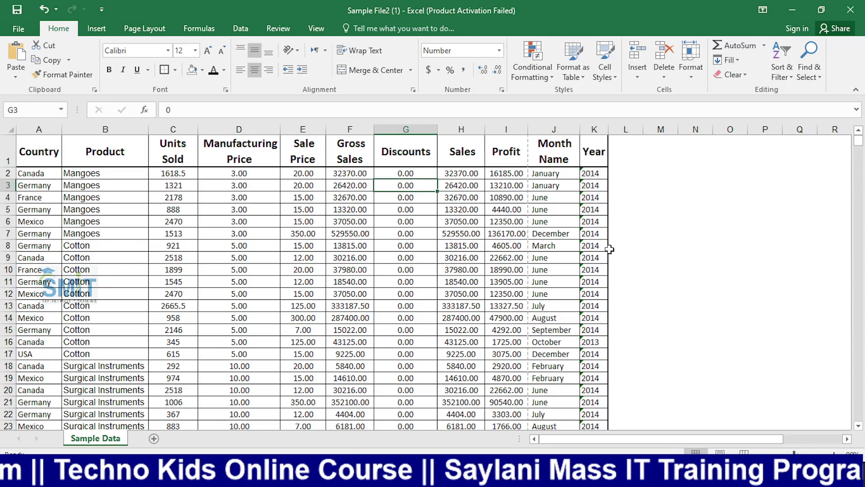
{"action": "key", "text": "ctrl+p"}
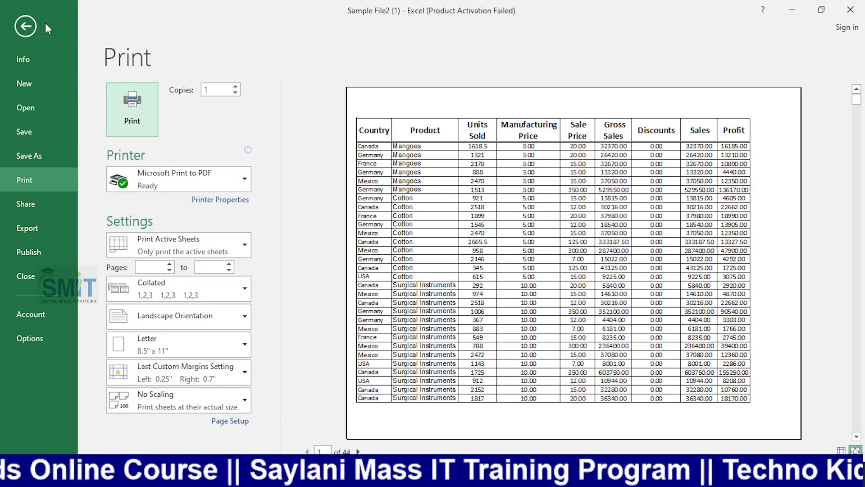
{"action": "left_click", "coordinate": [20, 20]}
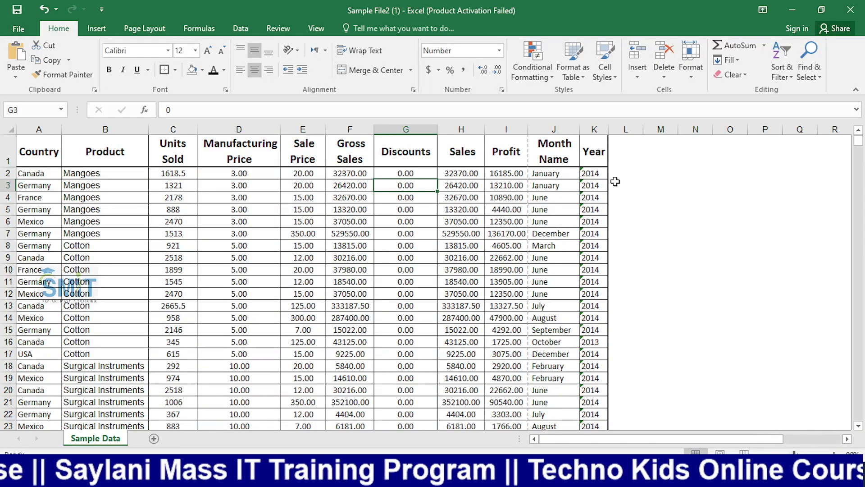
Step: Widen the Discounts column very slightly
{"action": "mouse_move", "coordinate": [437, 131]}
{"action": "left_mouse_down"}
{"action": "mouse_move", "coordinate": [418, 131]}
{"action": "mouse_move", "coordinate": [438, 130]}
{"action": "left_mouse_up"}
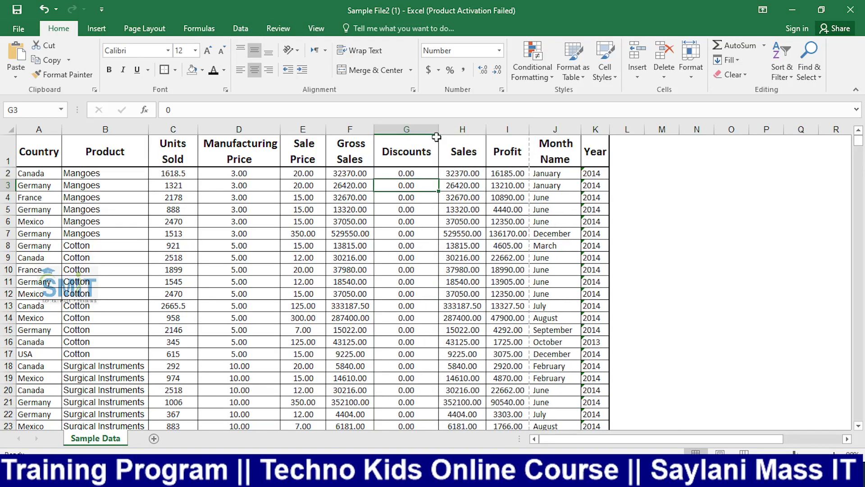
{"action": "left_click", "coordinate": [411, 258]}
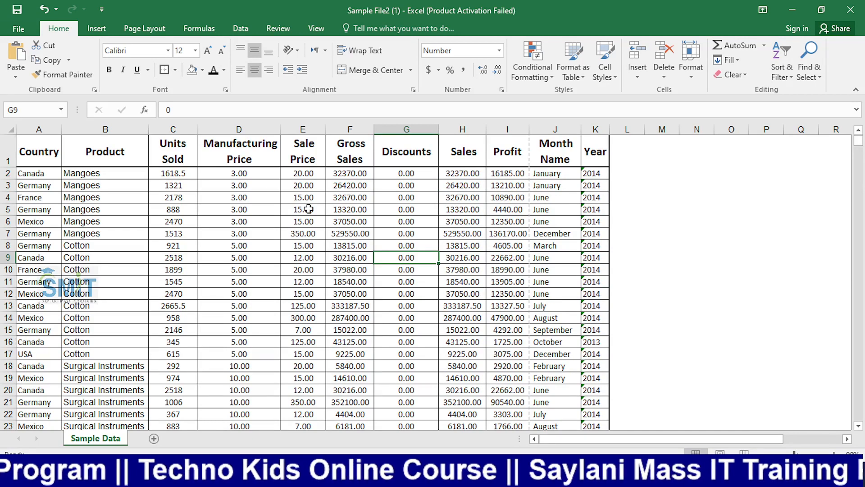
Step: AutoFit the Units Sold, Manufacturing Price, Sale Price and Gross Sales columns to their contents
{"action": "double_click", "coordinate": [279, 130]}
{"action": "double_click", "coordinate": [327, 129]}
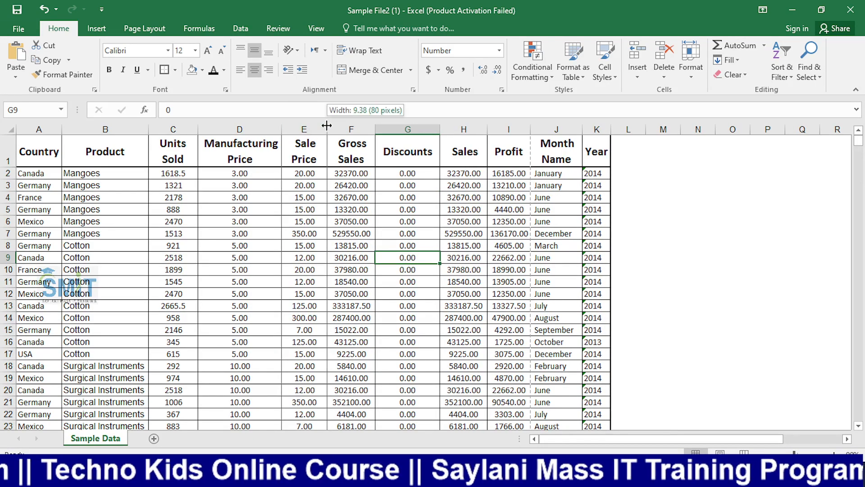
{"action": "double_click", "coordinate": [359, 130]}
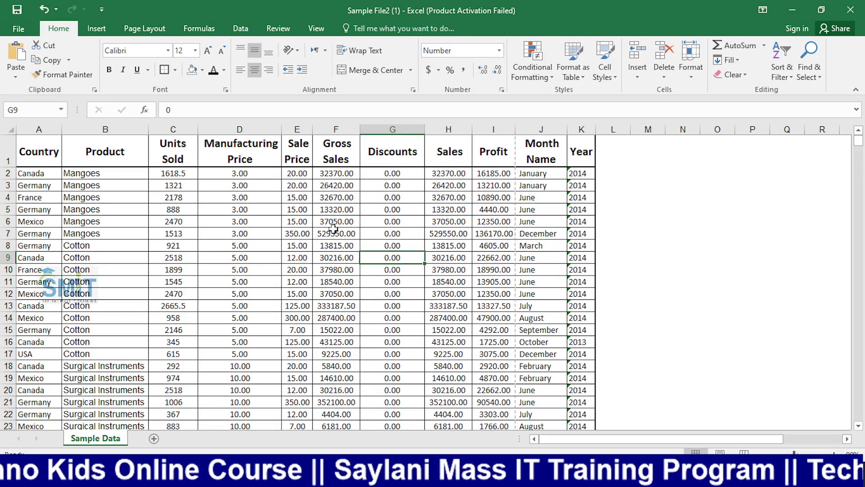
{"action": "left_click", "coordinate": [201, 127]}
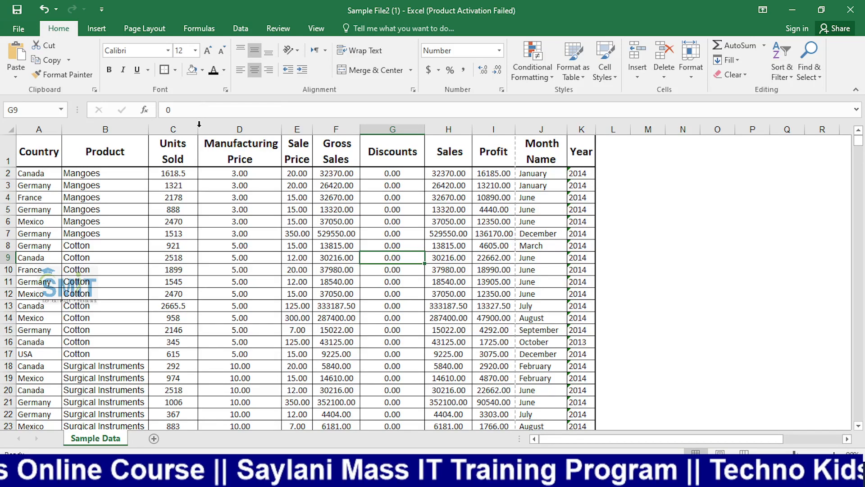
{"action": "double_click", "coordinate": [200, 125]}
{"action": "left_click", "coordinate": [306, 230]}
{"action": "scroll", "coordinate": [214, 298], "scroll_direction": "down", "scroll_amount": 5}
{"action": "scroll", "coordinate": [214, 298], "scroll_direction": "up", "scroll_amount": 5}
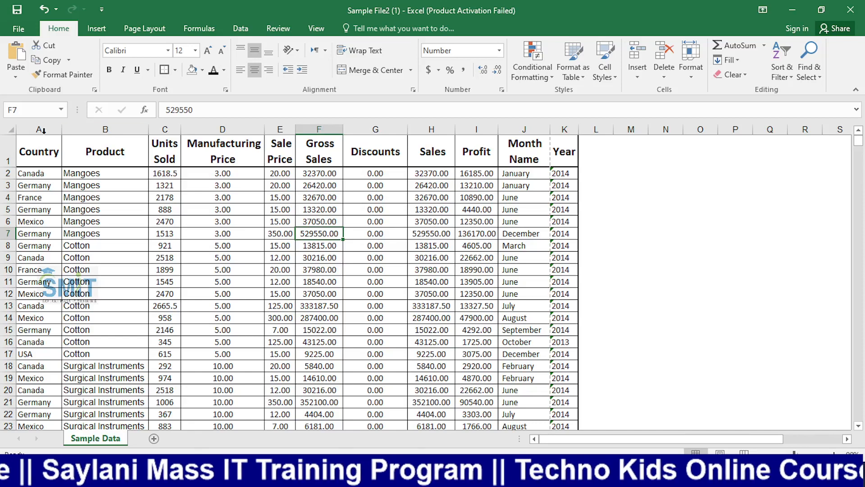
{"action": "left_click", "coordinate": [317, 258]}
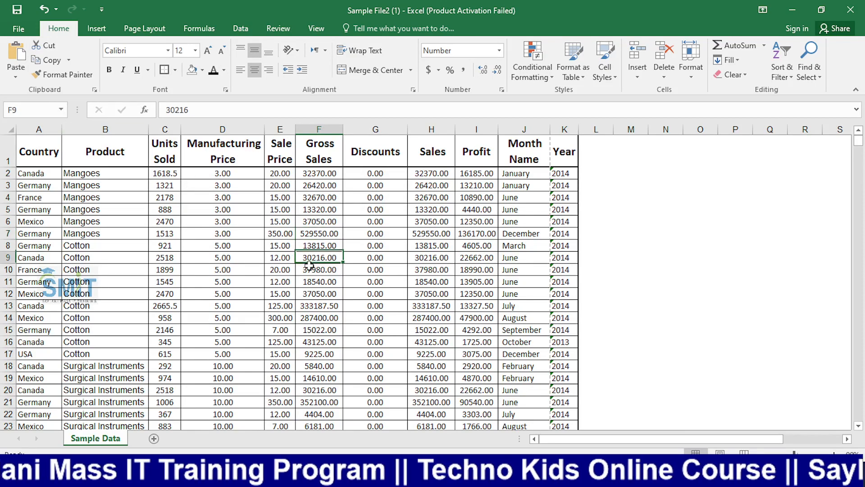
Step: Check in the print preview which auto-fitted columns fit on the first page, and return to the worksheet
{"action": "left_click", "coordinate": [520, 235]}
{"action": "key", "text": "ctrl+p"}
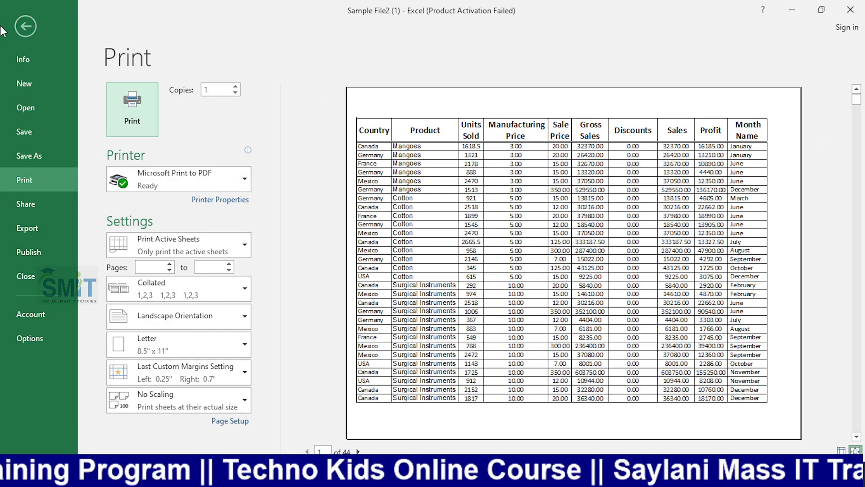
{"action": "left_click", "coordinate": [25, 25]}
{"action": "left_click", "coordinate": [475, 210]}
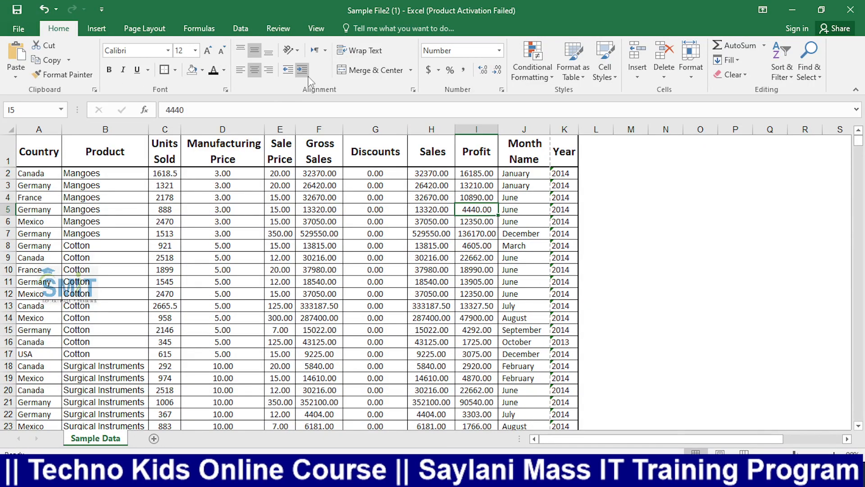
Step: Set the page's right margin to 0.25 inches with custom margins
{"action": "left_click", "coordinate": [141, 29]}
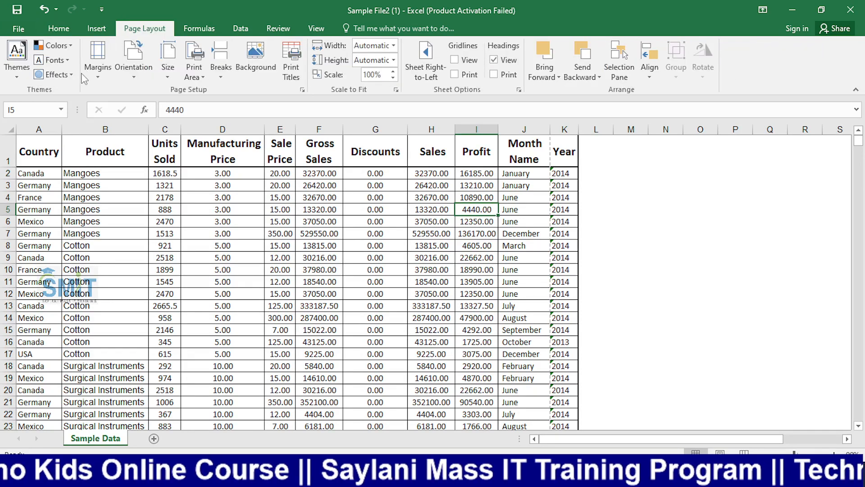
{"action": "left_click", "coordinate": [87, 75]}
{"action": "left_click", "coordinate": [158, 295]}
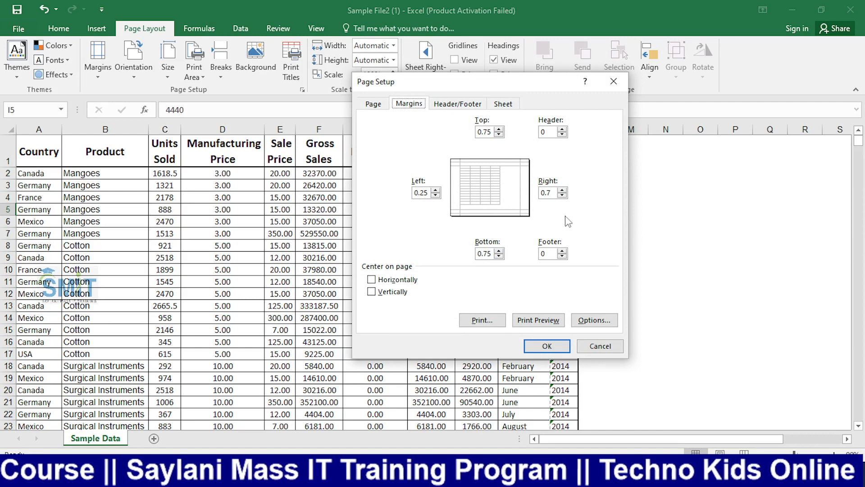
{"action": "left_click", "coordinate": [561, 195]}
{"action": "left_click", "coordinate": [562, 195]}
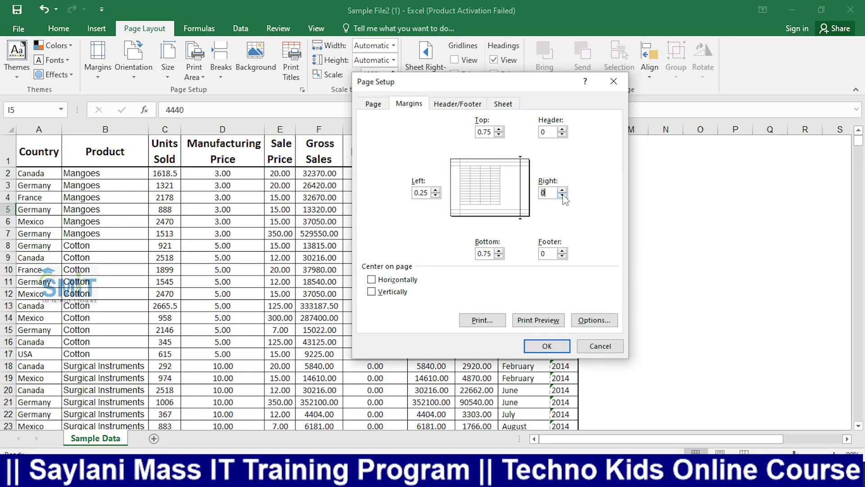
{"action": "left_click", "coordinate": [547, 346]}
{"action": "left_click", "coordinate": [491, 321]}
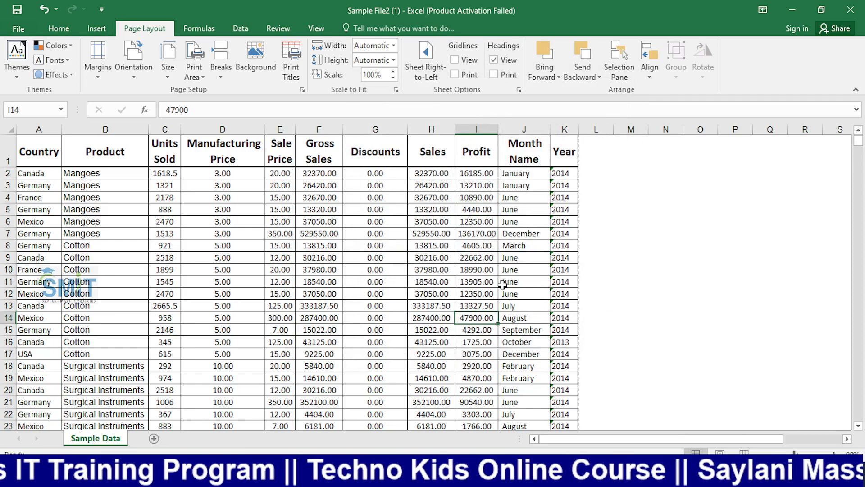
Step: Check the page with the reduced right margin in the print preview and return to the worksheet
{"action": "key", "text": "ctrl+p"}
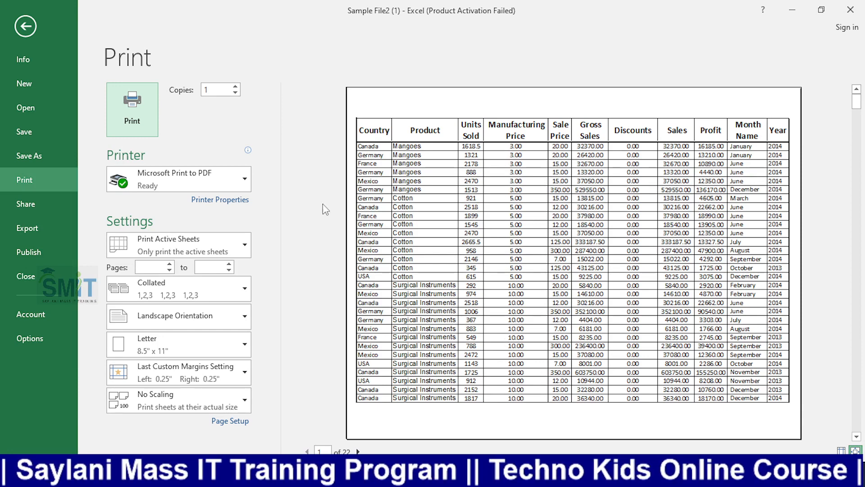
{"action": "left_click", "coordinate": [26, 25]}
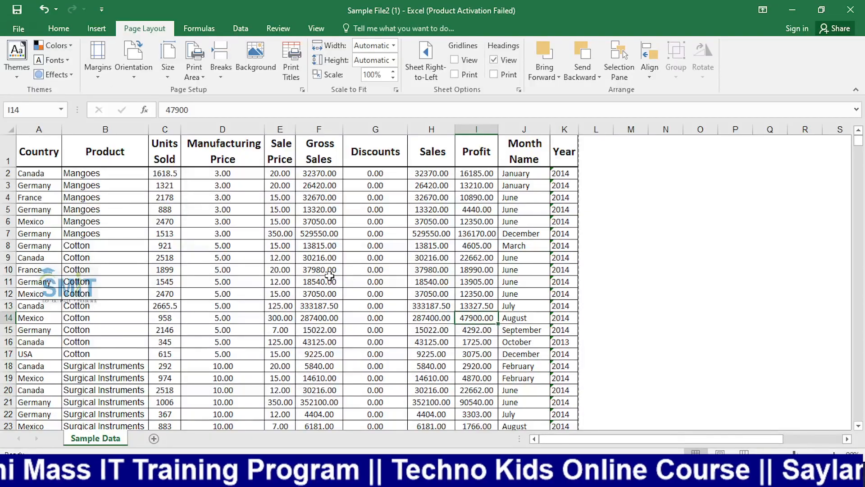
{"action": "scroll", "coordinate": [318, 273], "scroll_direction": "down", "scroll_amount": 2}
{"action": "scroll", "coordinate": [318, 273], "scroll_direction": "up", "scroll_amount": 2}
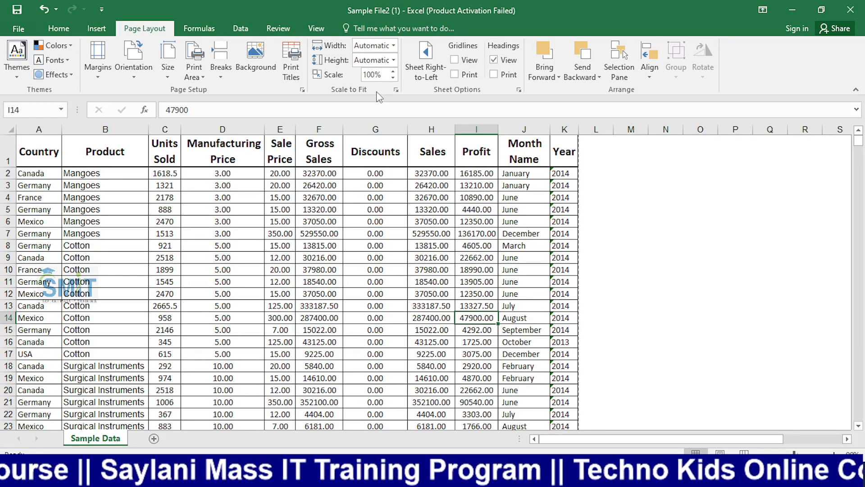
Step: Undo the column width, header wrapping and header formatting changes until the table has its original single-line headers and wider columns
{"action": "left_click", "coordinate": [412, 235]}
{"action": "key", "text": "ctrl+z"}
{"action": "key", "text": "ctrl+z"}
{"action": "key", "text": "ctrl+z"}
{"action": "key", "text": "ctrl+z"}
{"action": "key", "text": "ctrl+z"}
{"action": "key", "text": "ctrl+z"}
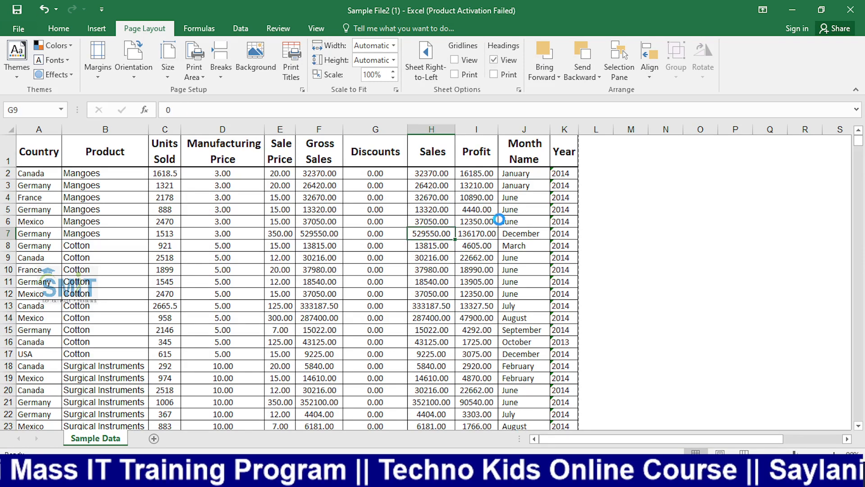
{"action": "key", "text": "ctrl+z"}
{"action": "key", "text": "ctrl+z"}
{"action": "key", "text": "ctrl+z"}
{"action": "key", "text": "ctrl+z"}
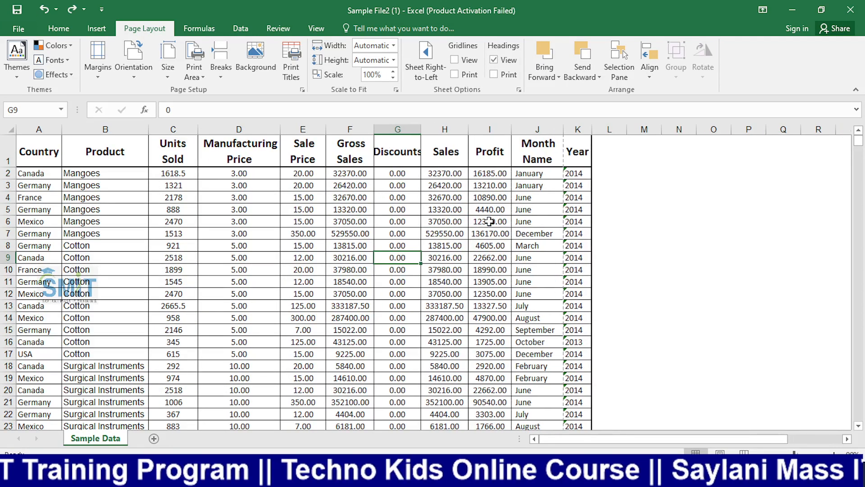
{"action": "key", "text": "ctrl+z"}
{"action": "key", "text": "ctrl+z"}
{"action": "key", "text": "ctrl+z"}
{"action": "key", "text": "ctrl+z"}
{"action": "key", "text": "ctrl+z"}
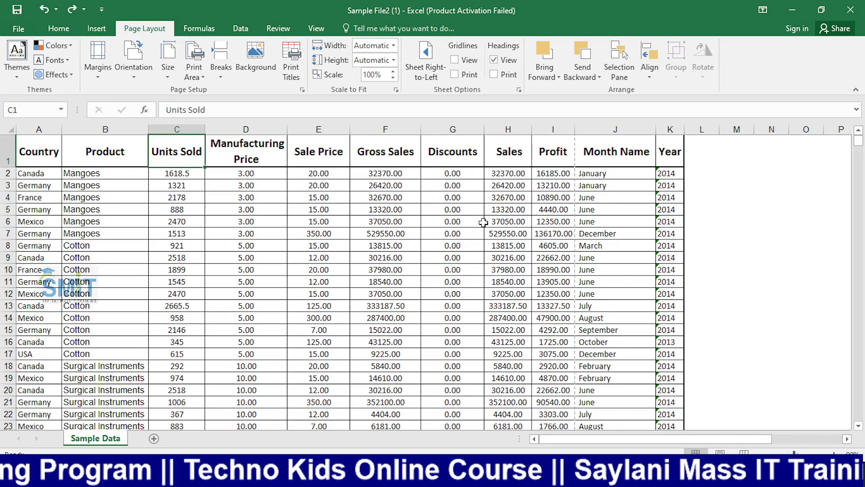
{"action": "key", "text": "ctrl+z"}
{"action": "key", "text": "ctrl+z"}
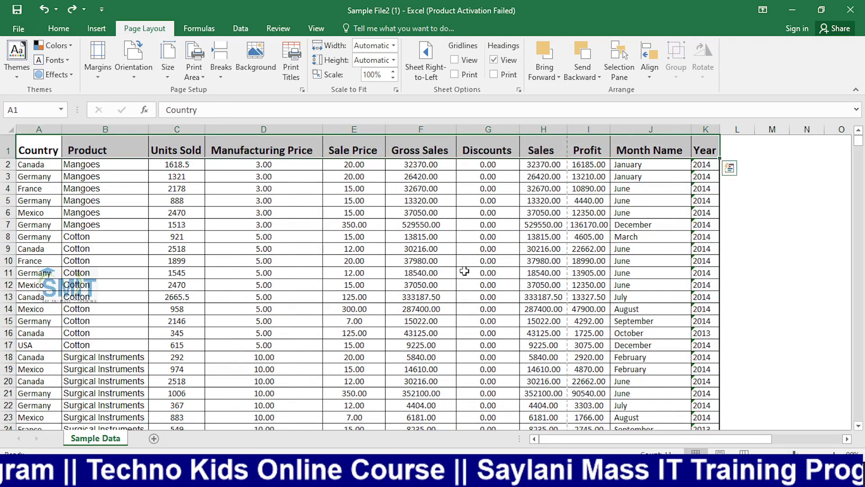
{"action": "key", "text": "ctrl+z"}
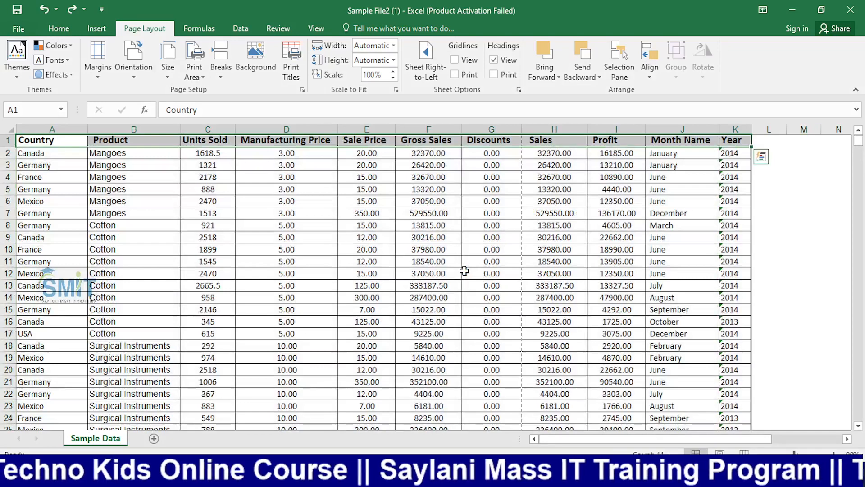
Step: Check the restored table layout in the print preview and return to the worksheet
{"action": "left_click", "coordinate": [491, 249]}
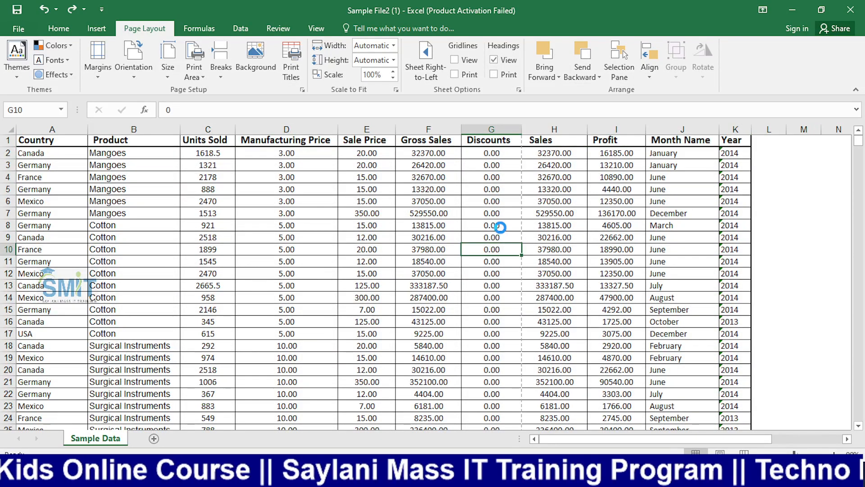
{"action": "key", "text": "ctrl+p"}
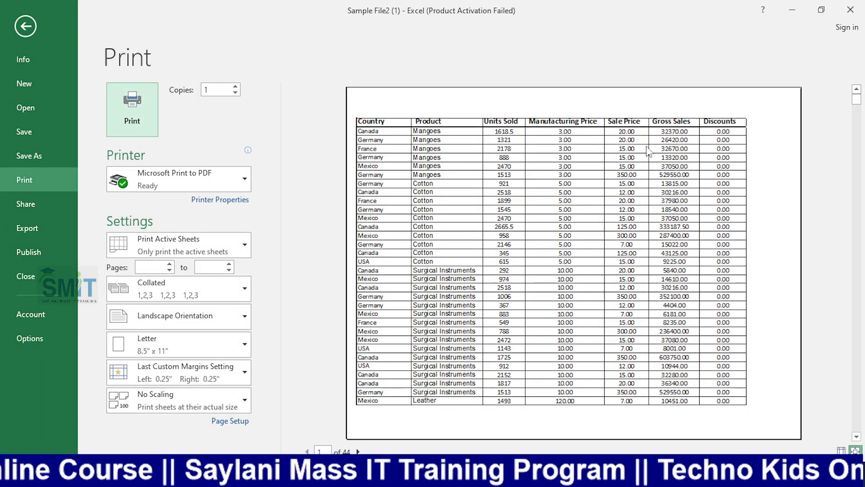
{"action": "left_click", "coordinate": [25, 26]}
{"action": "left_click", "coordinate": [286, 189]}
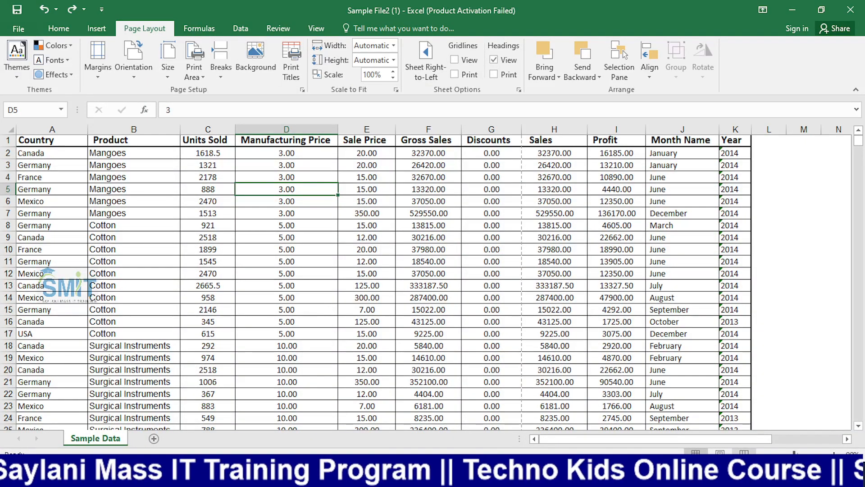
Step: In Page Break Preview, move the vertical page break after Discounts past the Year column and return to Normal view
{"action": "left_click", "coordinate": [744, 453]}
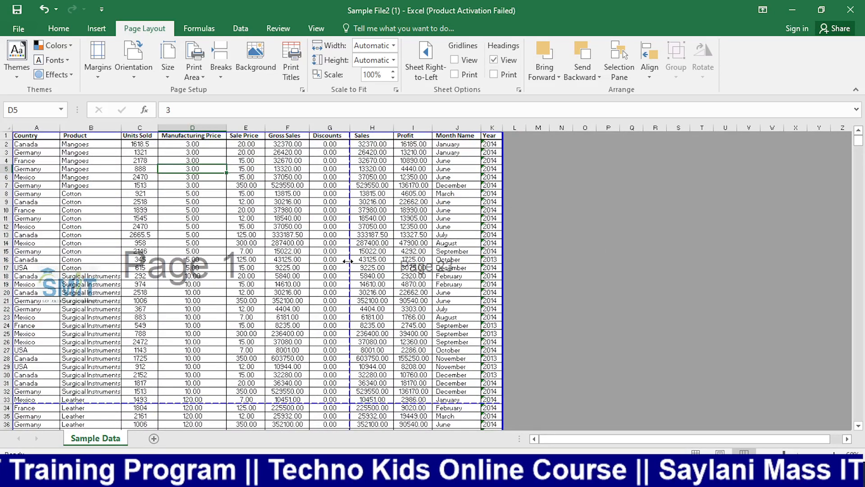
{"action": "left_click_drag", "start_coordinate": [350, 251], "coordinate": [509, 249]}
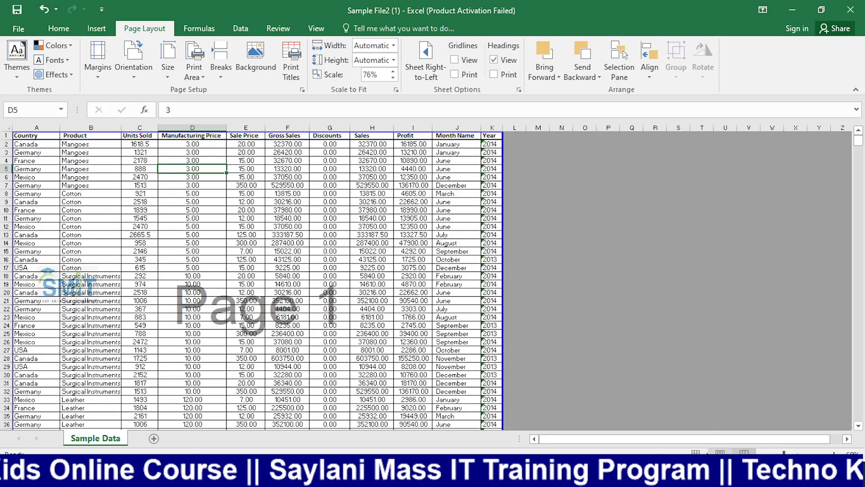
{"action": "left_click", "coordinate": [696, 453]}
Step: Check the effect of the moved page break in the print preview and return to the worksheet
{"action": "left_click", "coordinate": [433, 260]}
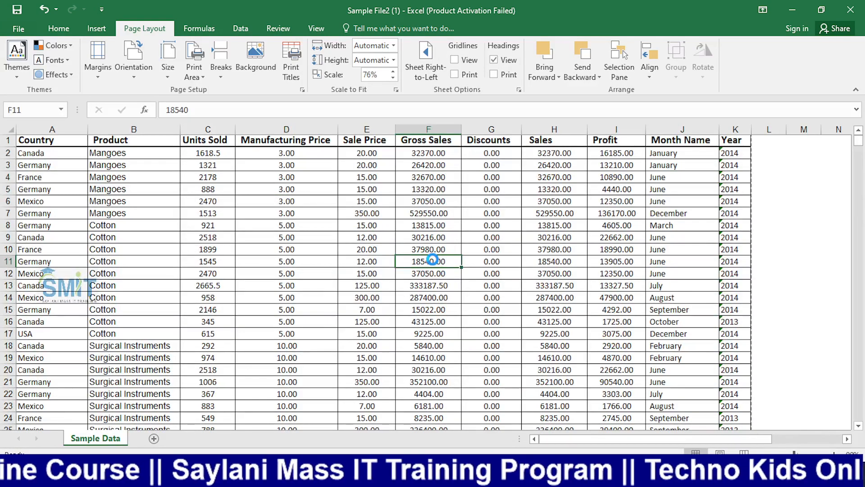
{"action": "key", "text": "ctrl+p"}
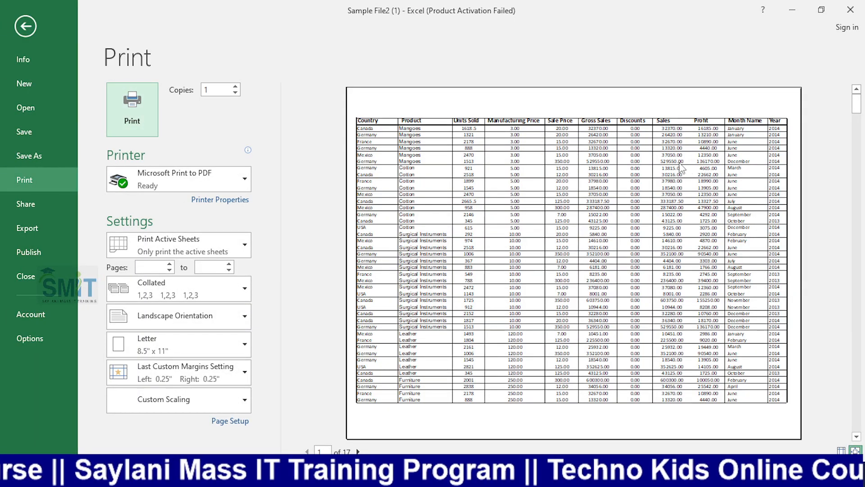
{"action": "left_click", "coordinate": [28, 18]}
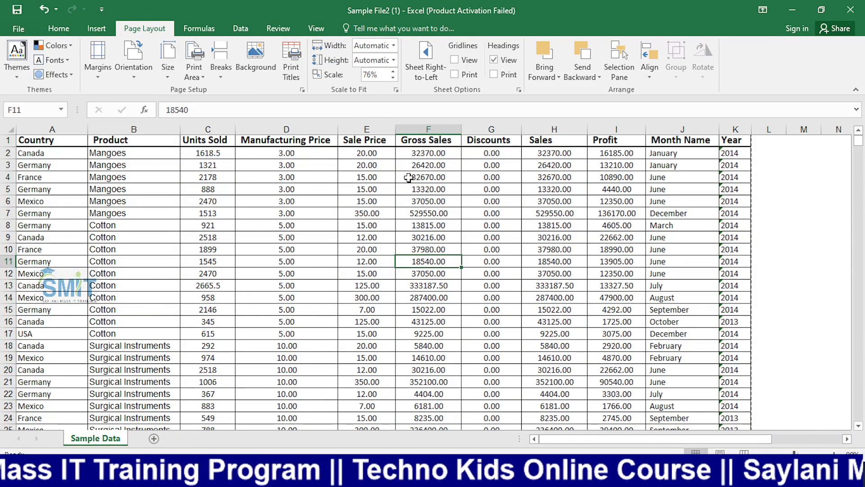
Step: Undo the page break move and go back to Normal view
{"action": "left_click", "coordinate": [403, 216]}
{"action": "key", "text": "ctrl+z"}
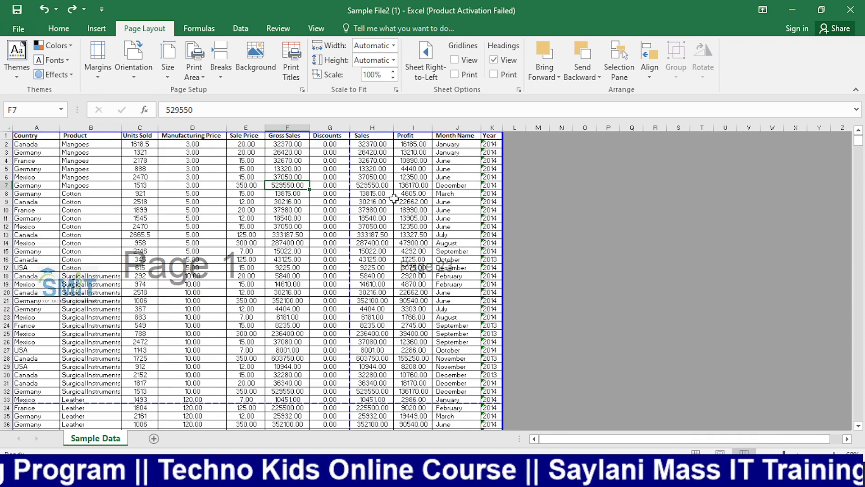
{"action": "key", "text": "ctrl+y"}
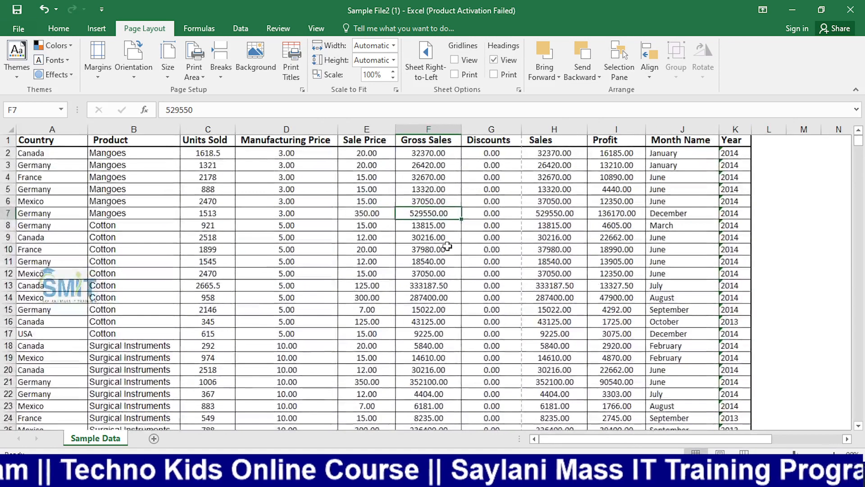
Step: Scale the printout to a width of 1 page, leaving the height on Automatic
{"action": "left_click", "coordinate": [447, 246]}
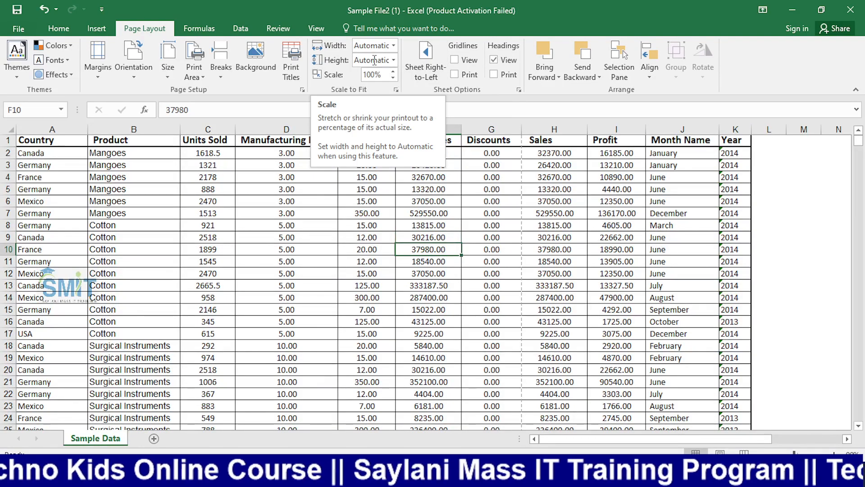
{"action": "left_click", "coordinate": [394, 47]}
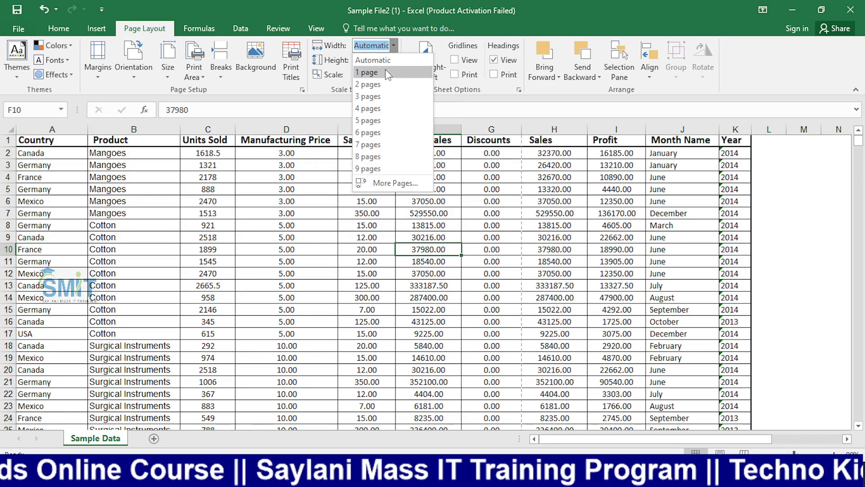
{"action": "left_click", "coordinate": [385, 69]}
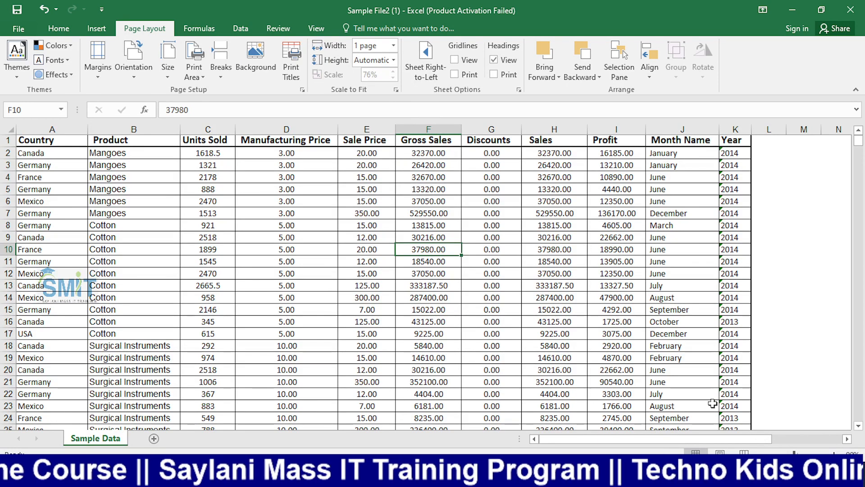
Step: Open the print preview to check the one-page-wide scaling and return to the worksheet
{"action": "left_click", "coordinate": [311, 283]}
{"action": "key", "text": "ctrl+p"}
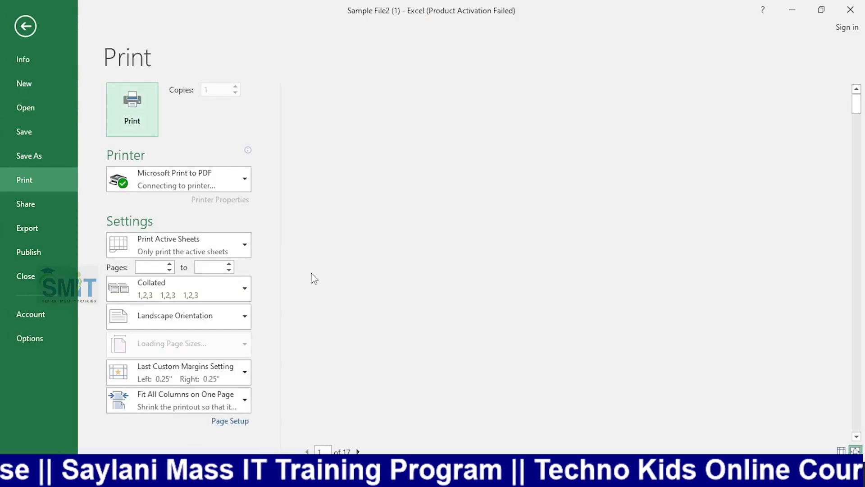
{"action": "left_click", "coordinate": [23, 27]}
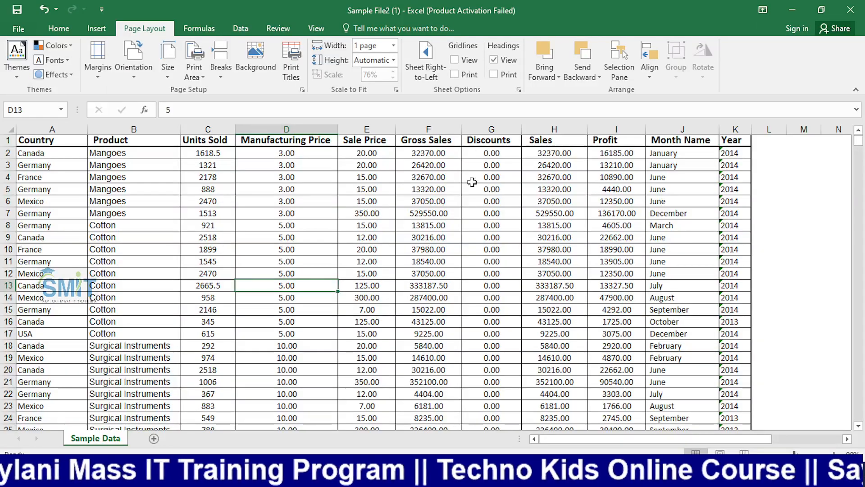
{"action": "left_click", "coordinate": [471, 180]}
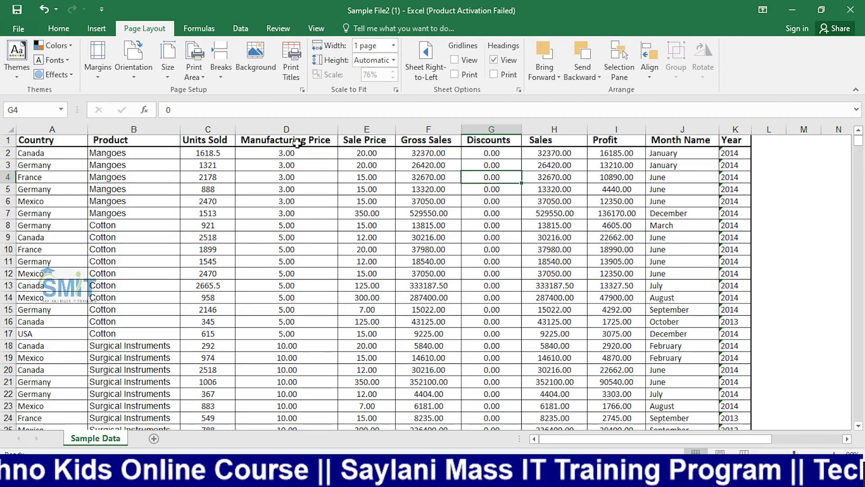
{"action": "left_click", "coordinate": [271, 187]}
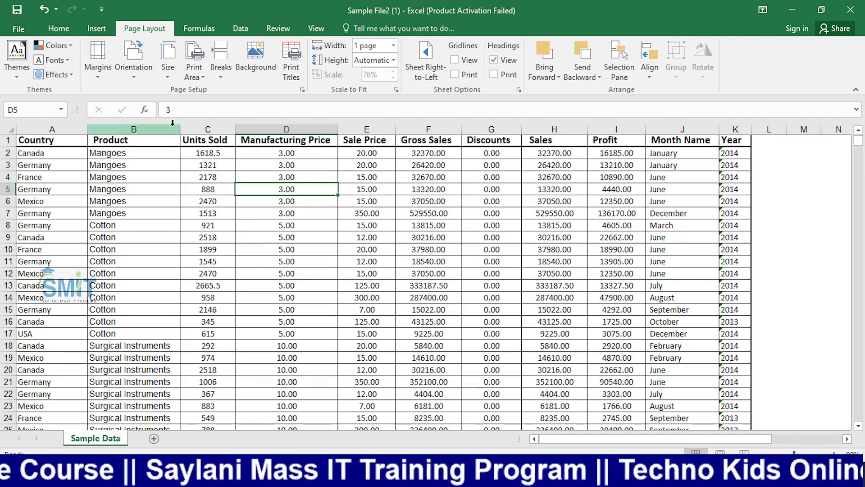
{"action": "left_click", "coordinate": [160, 74]}
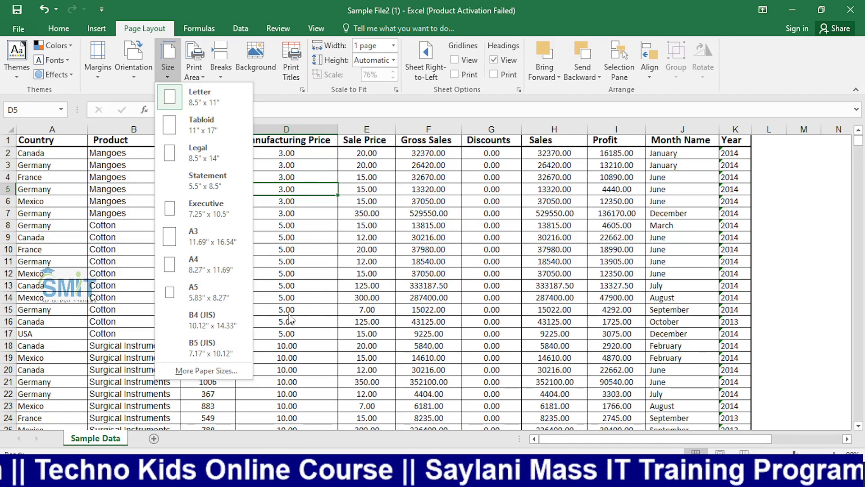
{"action": "left_click", "coordinate": [307, 276]}
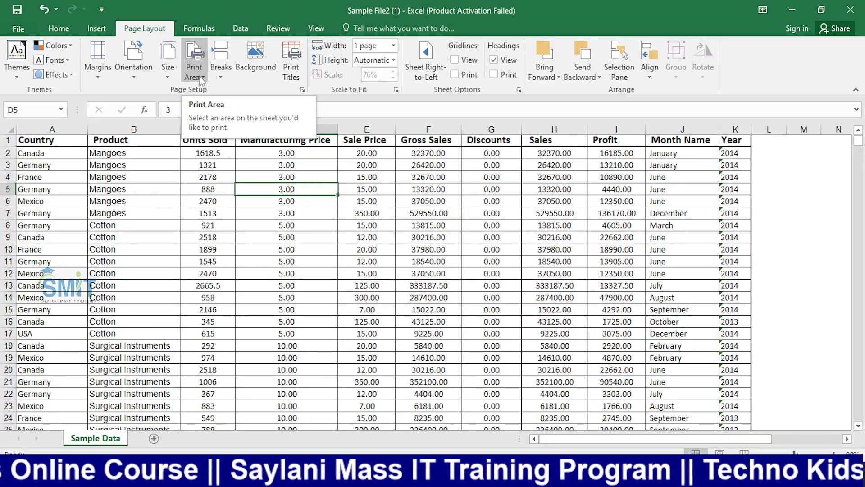
{"action": "left_click", "coordinate": [267, 212]}
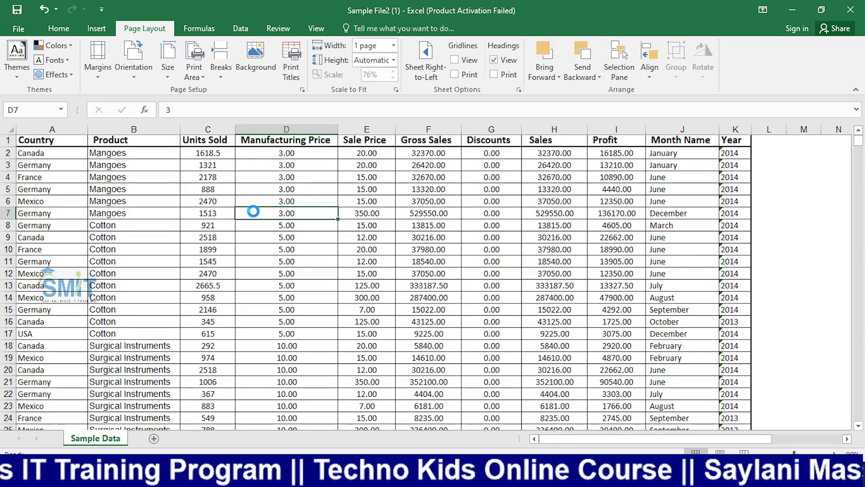
{"action": "key", "text": "ctrl+z"}
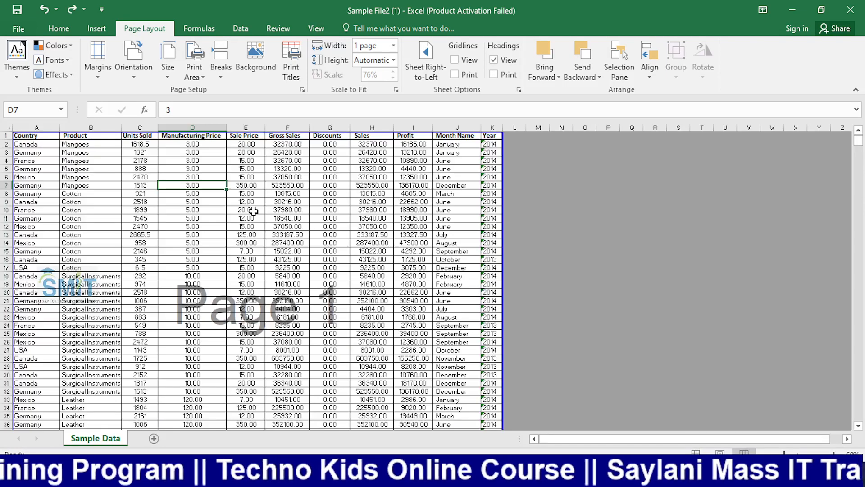
{"action": "key", "text": "ctrl+z"}
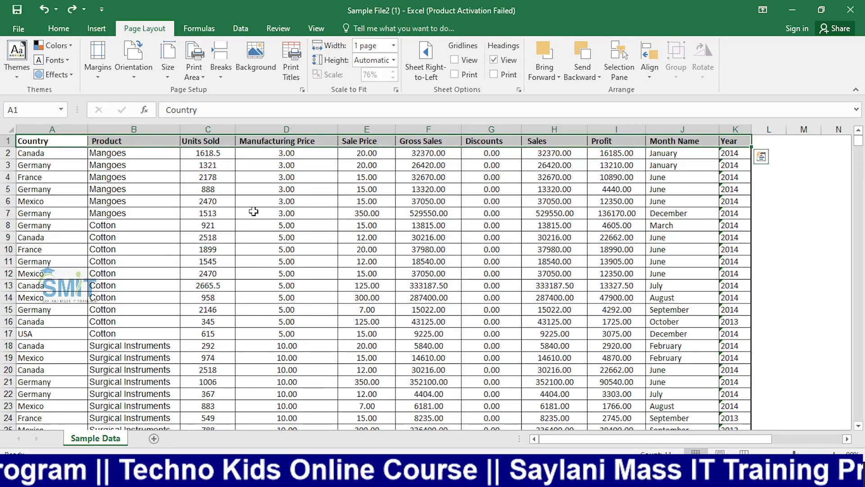
{"action": "key", "text": "ctrl+y"}
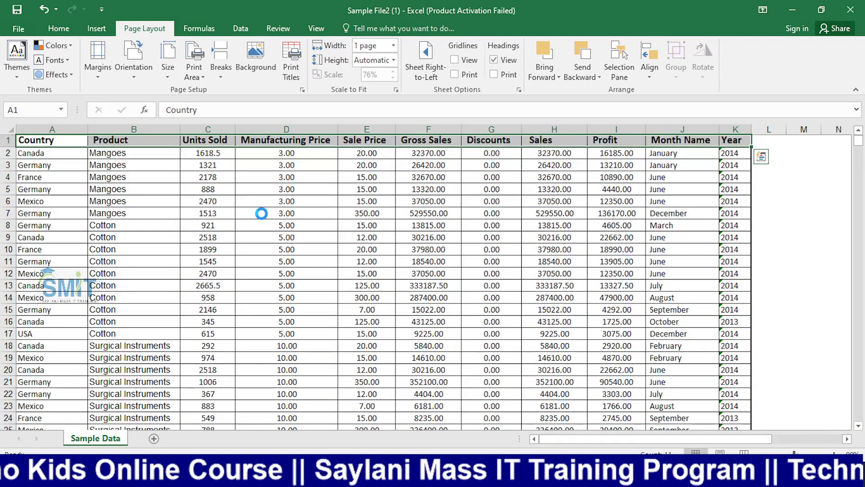
Step: Set the print scaling width back to Automatic for the Sample Data sheet
{"action": "left_click", "coordinate": [285, 221]}
{"action": "left_click", "coordinate": [393, 45]}
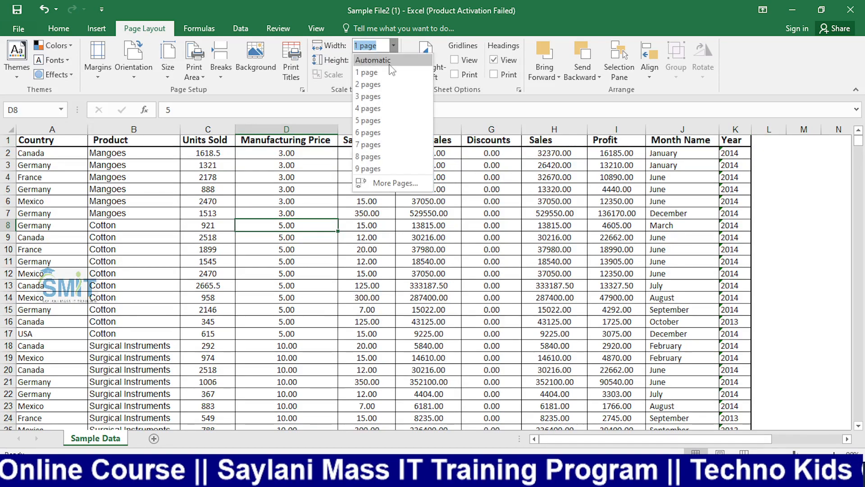
{"action": "left_click", "coordinate": [374, 58]}
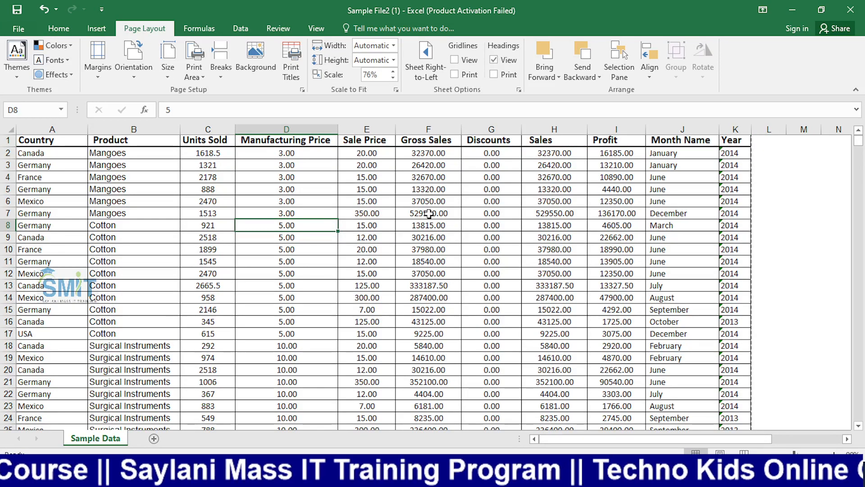
{"action": "left_click", "coordinate": [429, 213]}
Step: Set the print scale of the Sample Data sheet to 100%
{"action": "left_click", "coordinate": [392, 71]}
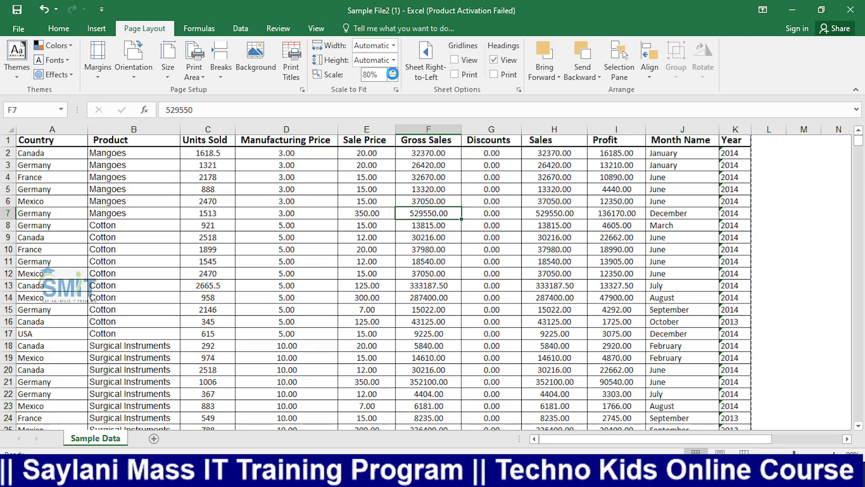
{"action": "left_click", "coordinate": [393, 71]}
{"action": "left_click", "coordinate": [392, 71]}
{"action": "left_click", "coordinate": [393, 71]}
{"action": "left_click", "coordinate": [392, 71]}
{"action": "left_click", "coordinate": [393, 71]}
{"action": "left_click", "coordinate": [392, 71]}
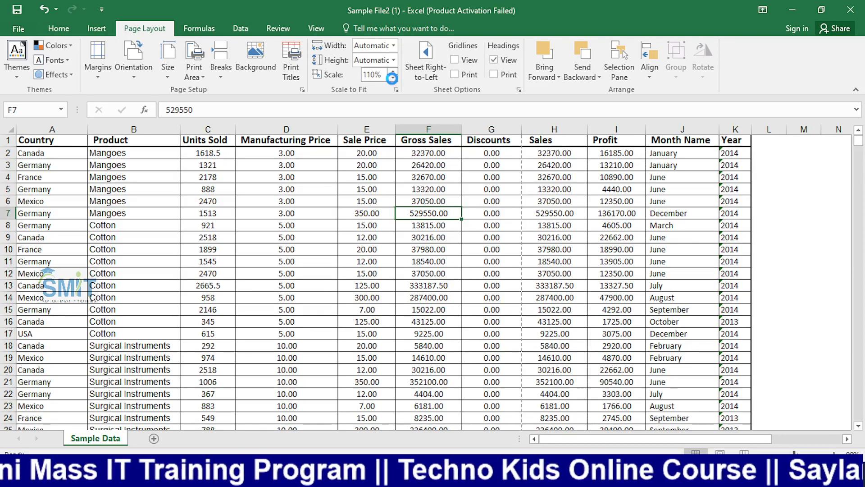
{"action": "left_click", "coordinate": [392, 77]}
{"action": "left_click", "coordinate": [391, 78]}
{"action": "left_click", "coordinate": [373, 201]}
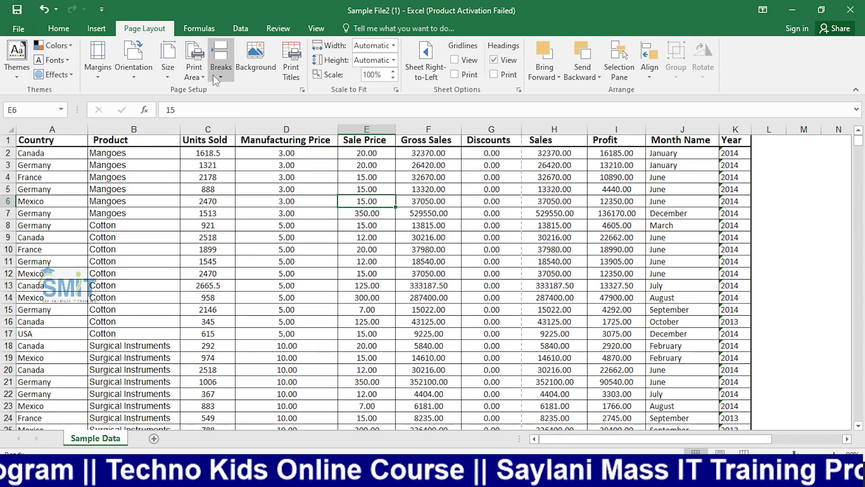
Step: Open the print preview to check the page layout at 100% scale and return to the worksheet
{"action": "left_click", "coordinate": [268, 178]}
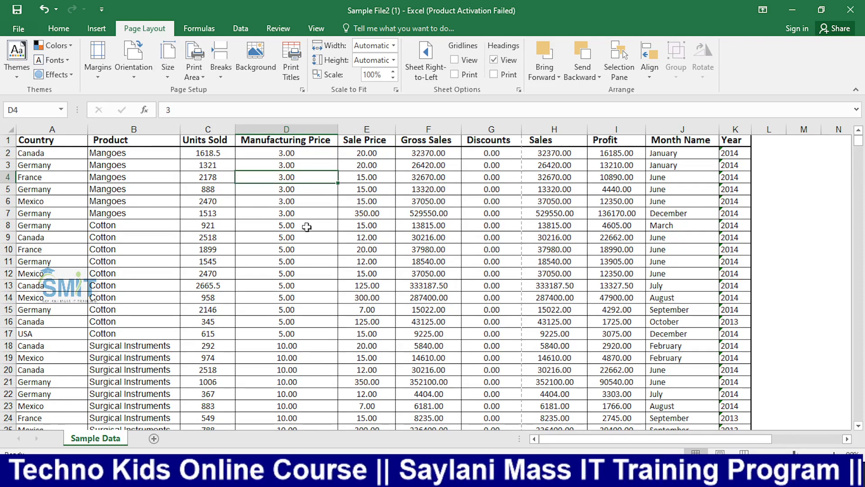
{"action": "key", "text": "ctrl+p"}
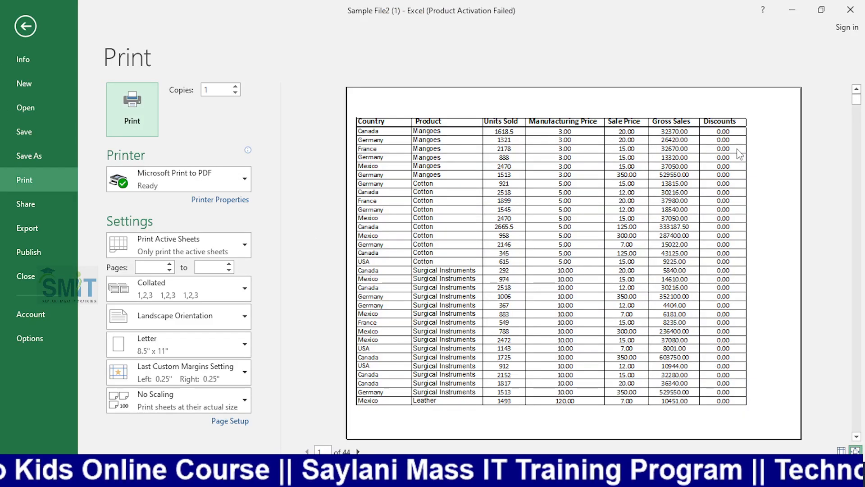
{"action": "key", "text": "Escape"}
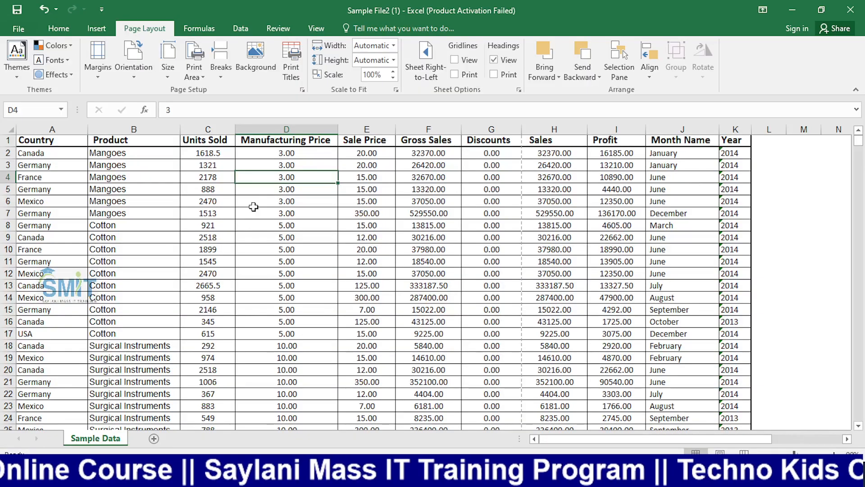
{"action": "left_click", "coordinate": [353, 203]}
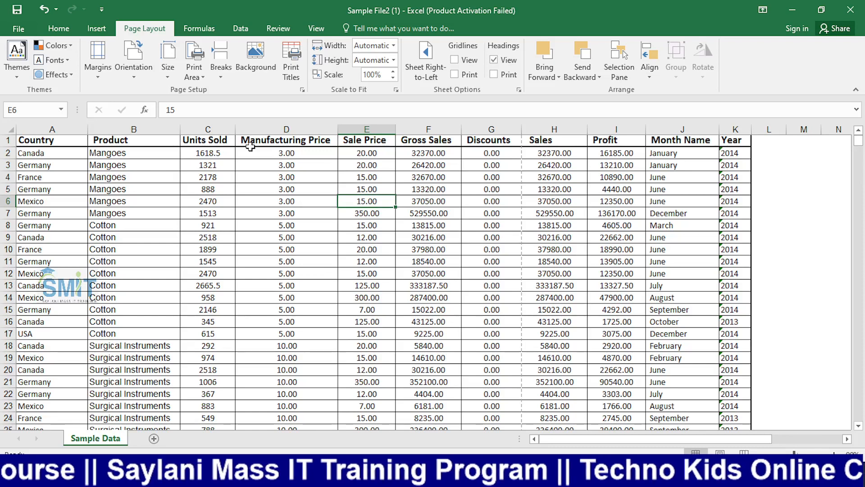
{"action": "left_click_drag", "start_coordinate": [41, 141], "coordinate": [149, 198]}
{"action": "left_click", "coordinate": [217, 140]}
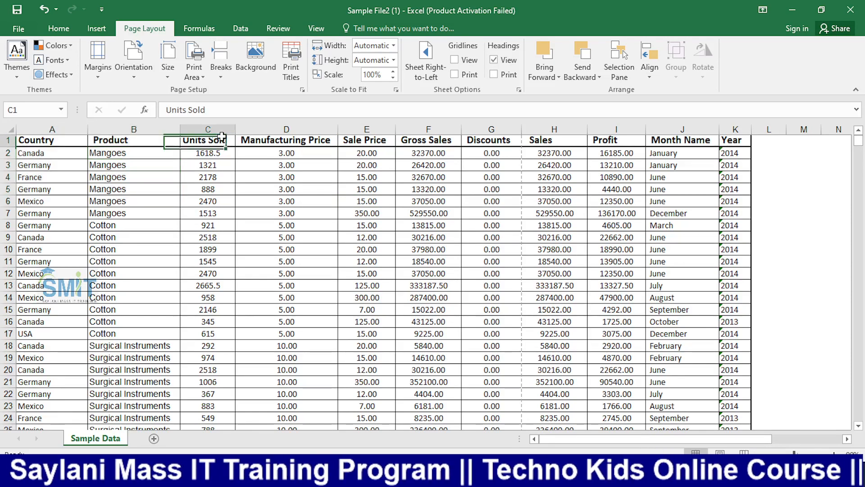
{"action": "left_click", "coordinate": [248, 139]}
{"action": "left_click", "coordinate": [282, 246]}
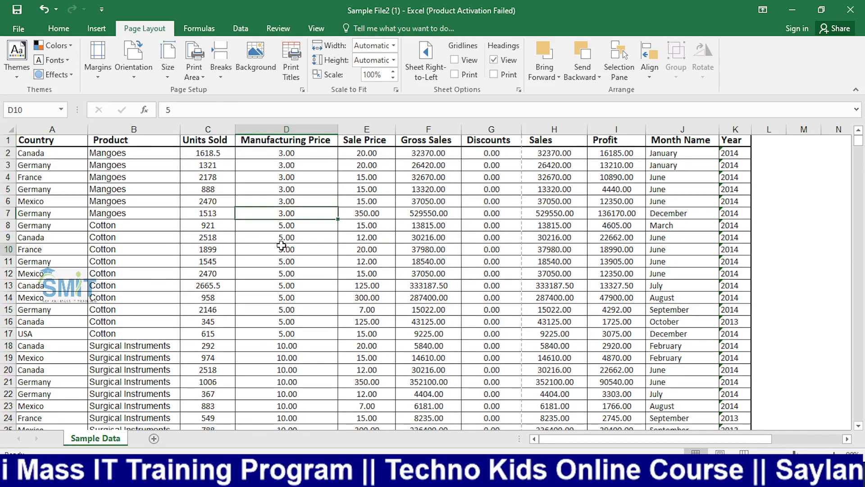
{"action": "left_click", "coordinate": [354, 144]}
{"action": "left_click", "coordinate": [335, 249]}
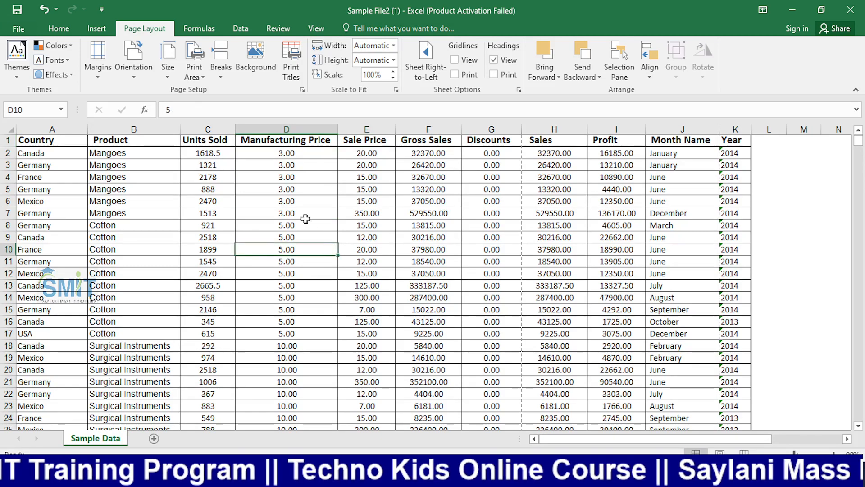
{"action": "left_click", "coordinate": [310, 221]}
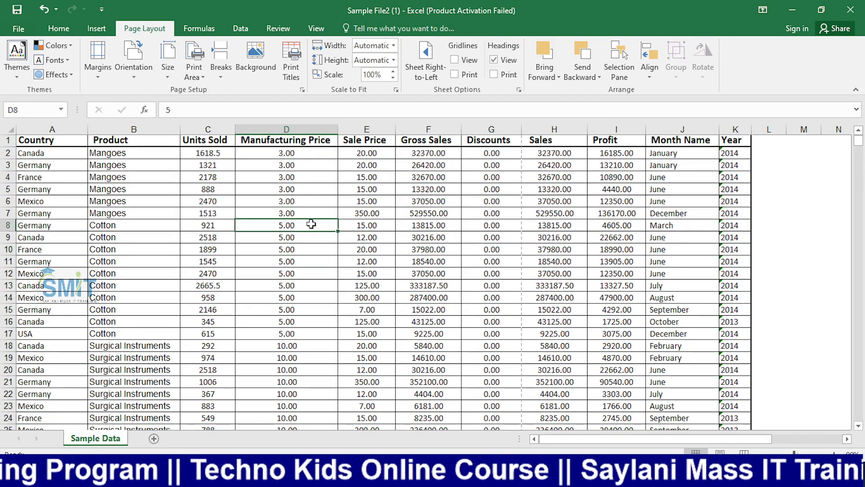
{"action": "scroll", "coordinate": [286, 245], "scroll_direction": "down", "scroll_amount": 2}
{"action": "scroll", "coordinate": [285, 243], "scroll_direction": "up", "scroll_amount": 2}
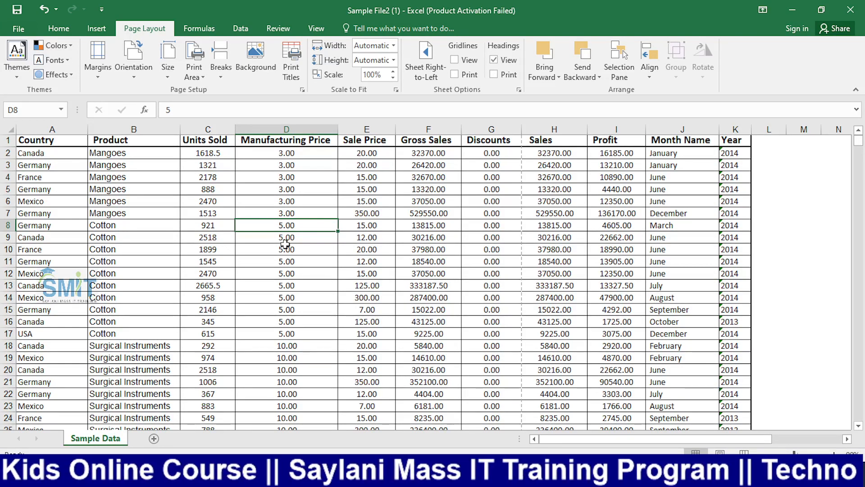
{"action": "left_click", "coordinate": [279, 272]}
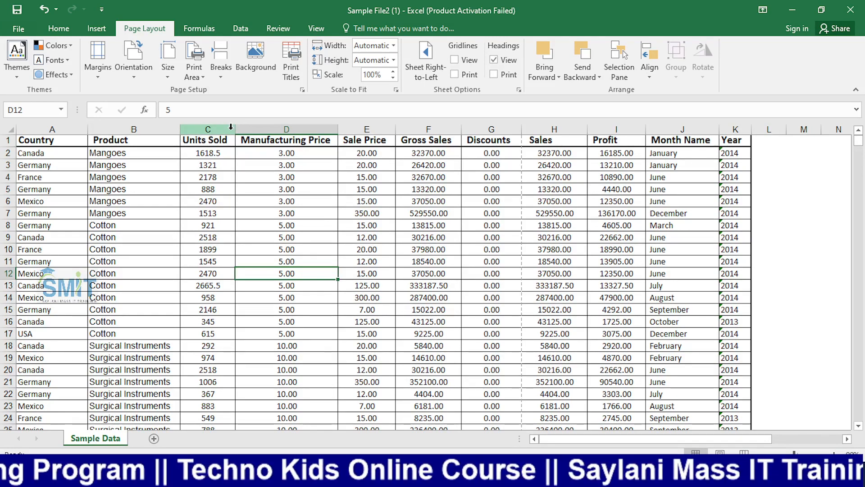
{"action": "left_click", "coordinate": [312, 287]}
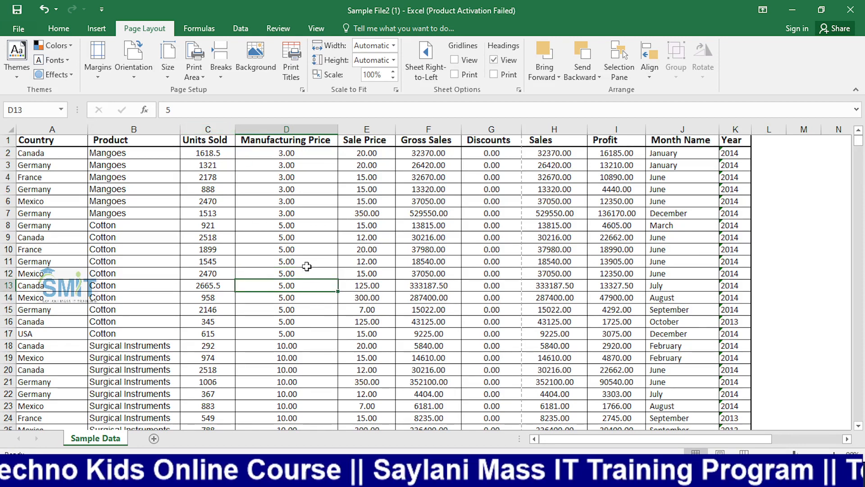
{"action": "left_click_drag", "start_coordinate": [305, 256], "coordinate": [306, 254]}
{"action": "left_click_drag", "start_coordinate": [304, 320], "coordinate": [303, 332]}
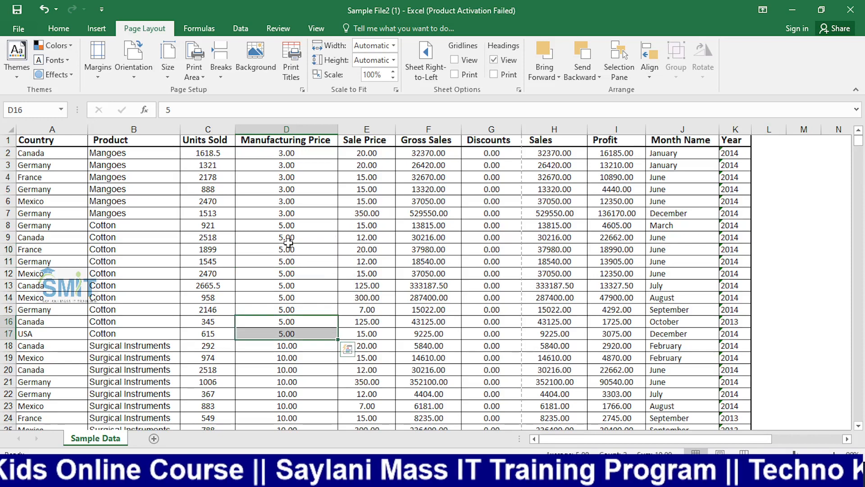
Step: Check in the print preview which column ends the first page and return to the worksheet
{"action": "key", "text": "ctrl+p"}
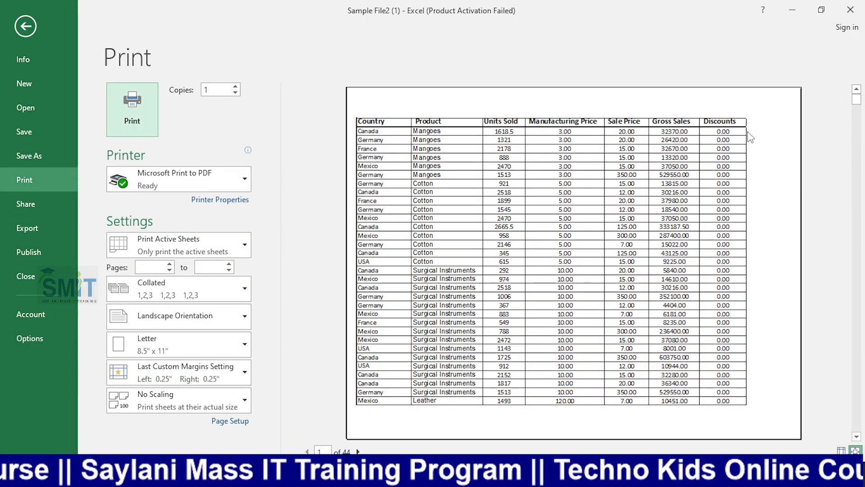
{"action": "key", "text": "Escape"}
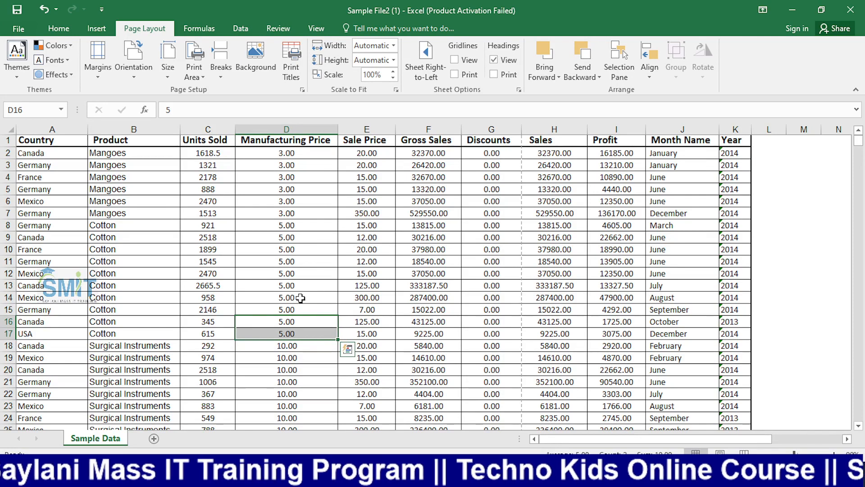
{"action": "left_click", "coordinate": [300, 298]}
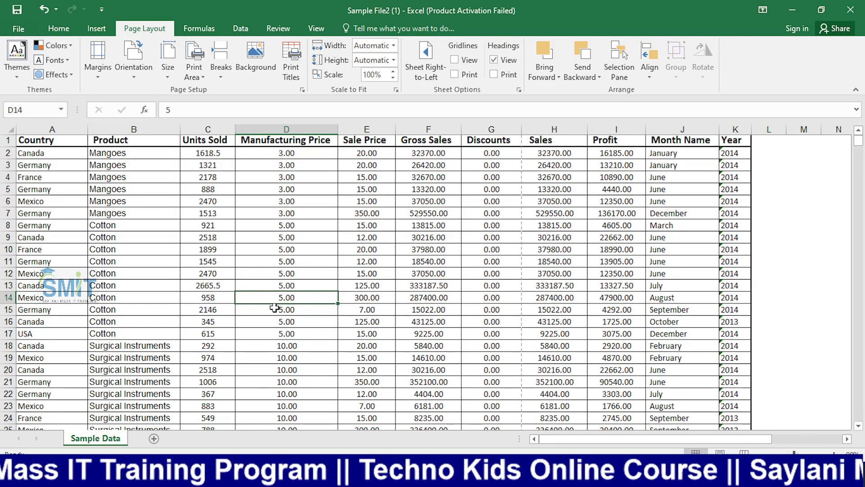
Step: Insert a vertical page break before the Manufacturing Price column (column D)
{"action": "left_click", "coordinate": [290, 130]}
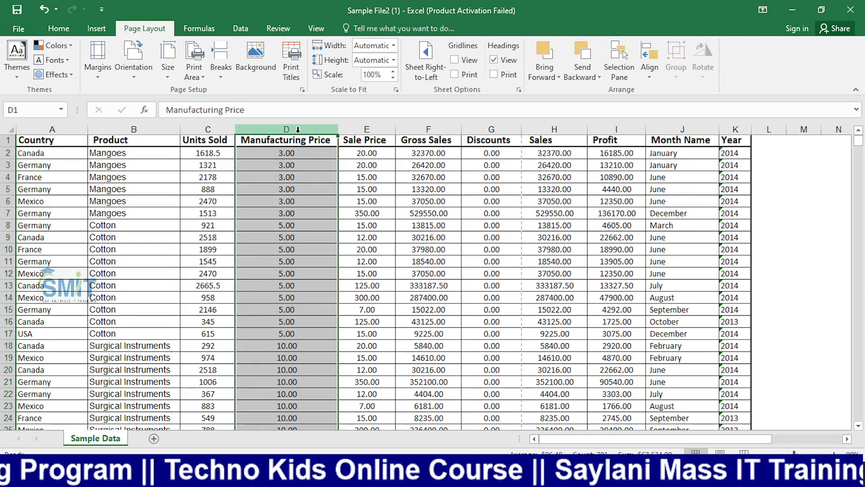
{"action": "left_click", "coordinate": [215, 73]}
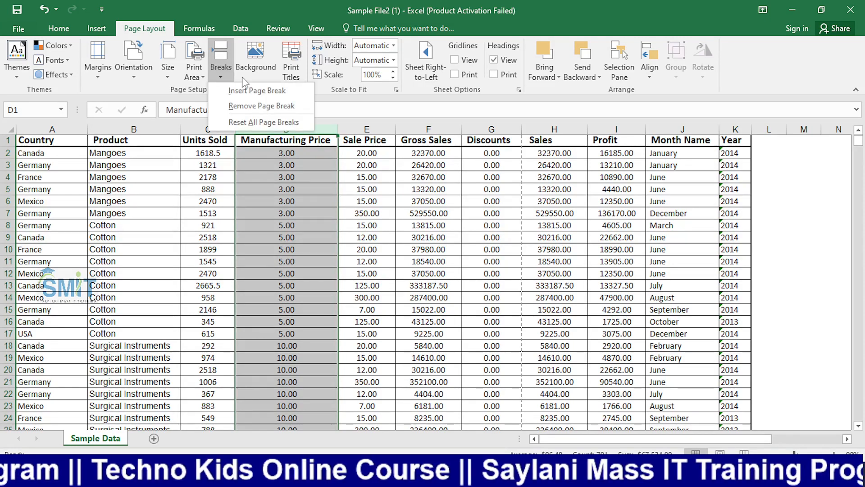
{"action": "left_click", "coordinate": [271, 90]}
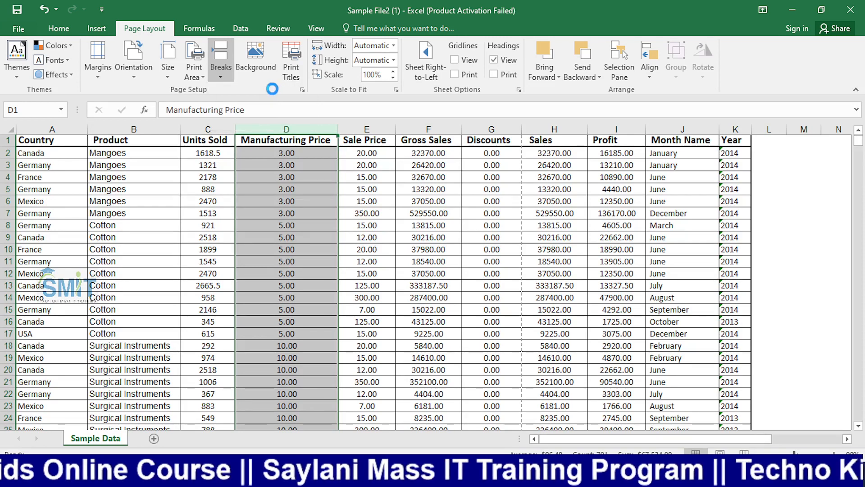
{"action": "left_click", "coordinate": [491, 237]}
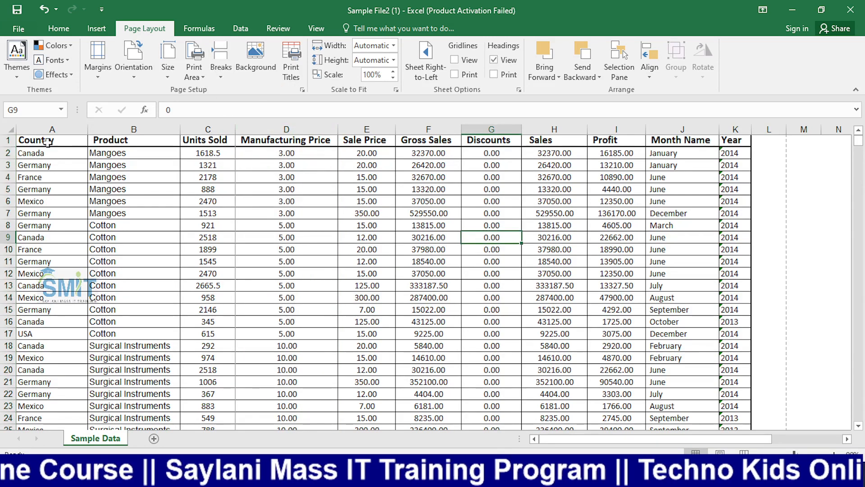
Step: Examine which columns fall before and after the page break inserted at the Manufacturing Price column
{"action": "left_click_drag", "start_coordinate": [47, 142], "coordinate": [50, 275]}
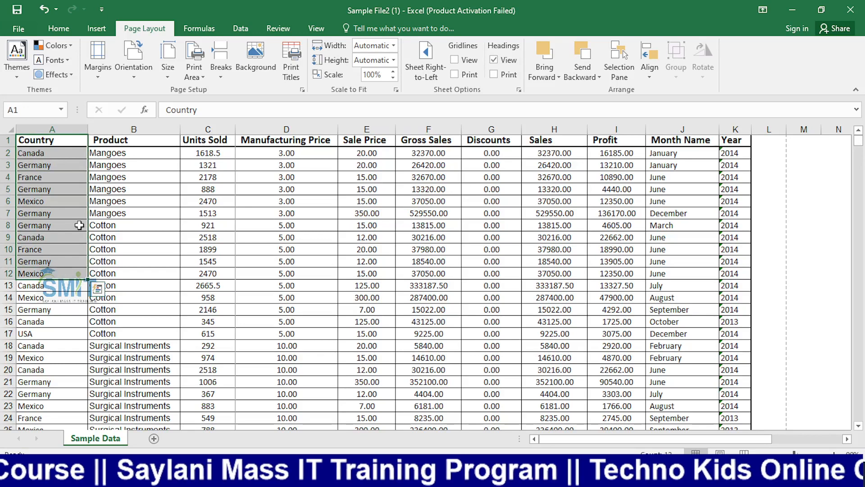
{"action": "left_click", "coordinate": [34, 176]}
{"action": "left_click_drag", "start_coordinate": [48, 141], "coordinate": [63, 298]}
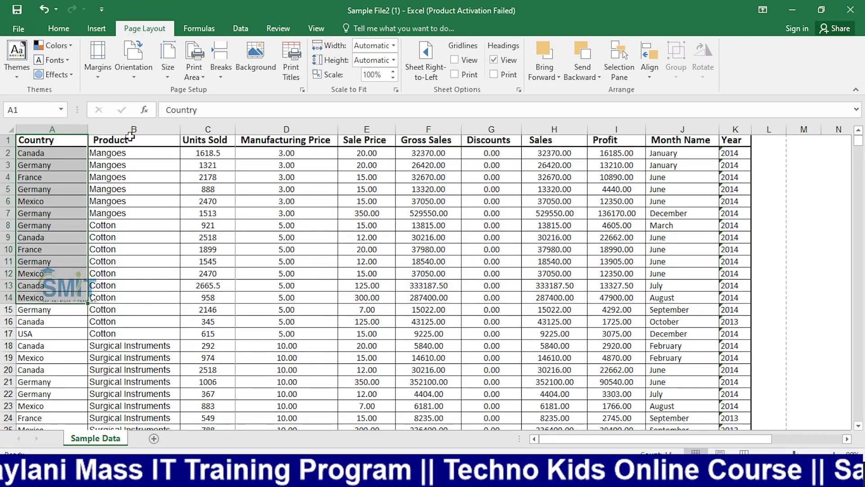
{"action": "left_click_drag", "start_coordinate": [131, 140], "coordinate": [149, 224]}
{"action": "left_click_drag", "start_coordinate": [208, 129], "coordinate": [213, 239]}
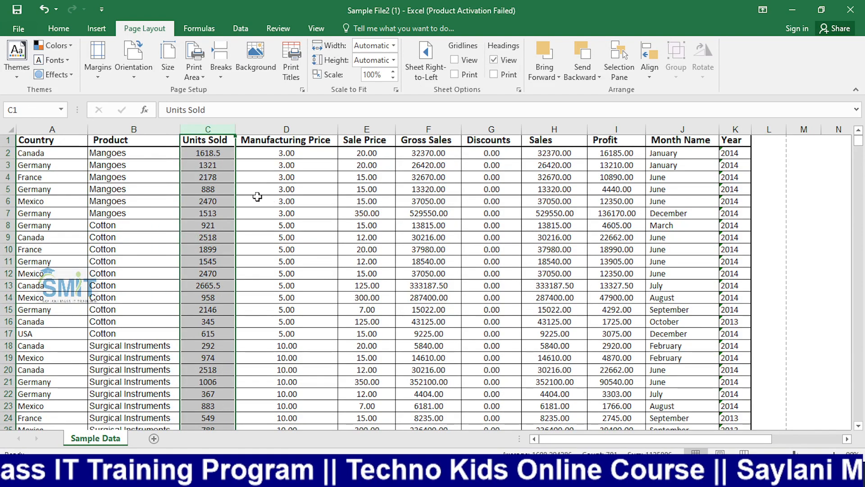
{"action": "left_click_drag", "start_coordinate": [263, 178], "coordinate": [479, 187]}
{"action": "left_click", "coordinate": [288, 156]}
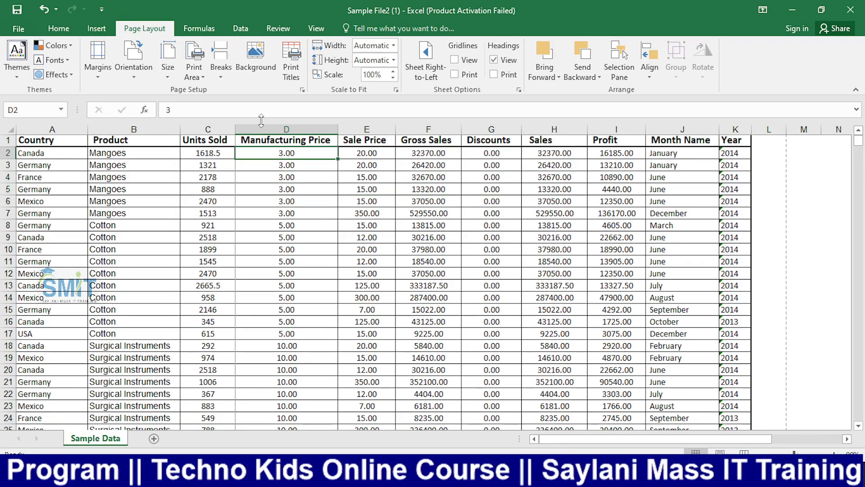
Step: Check in the print preview which columns print before the break at the Manufacturing Price column, and return to the worksheet
{"action": "left_click", "coordinate": [286, 238]}
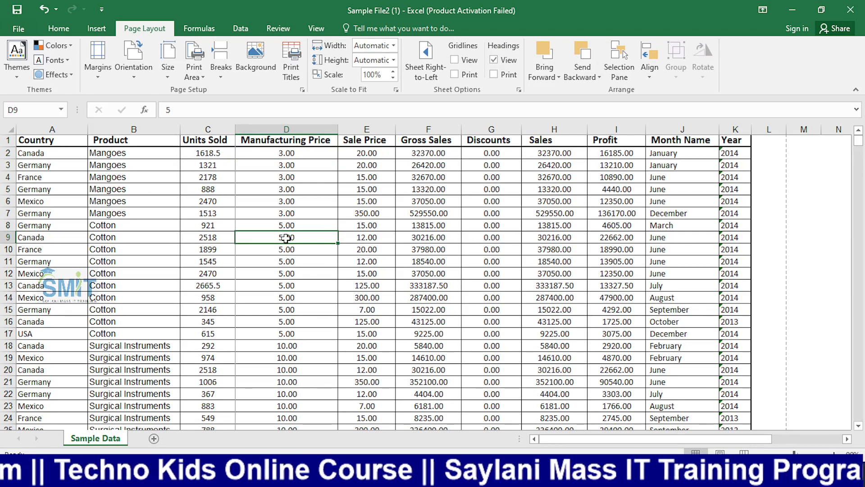
{"action": "key", "text": "ctrl+p"}
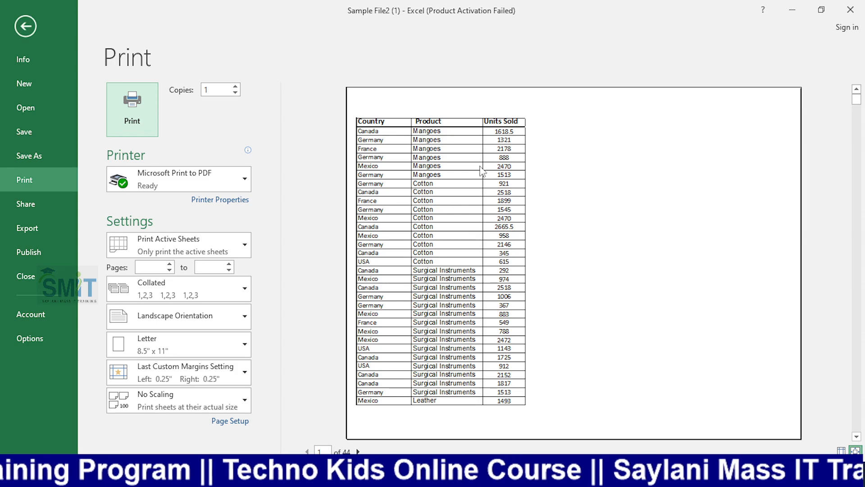
{"action": "left_click", "coordinate": [25, 26]}
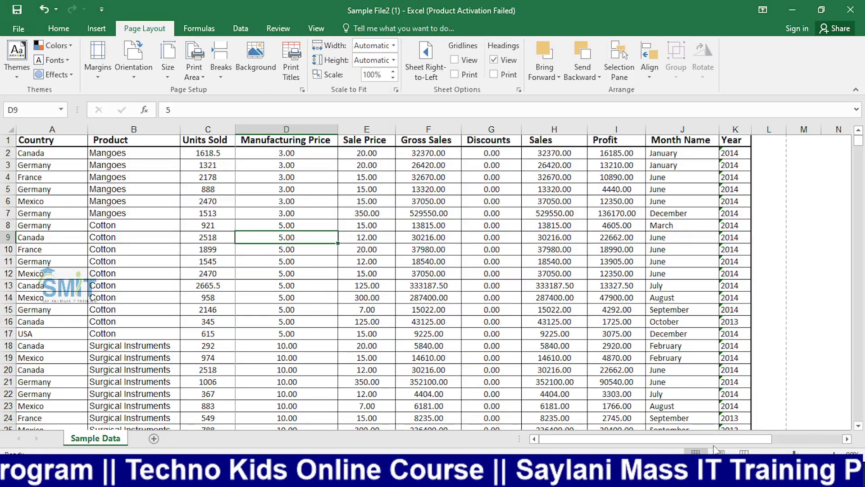
Step: Examine in Page Break Preview how the data is divided into pages, and return to the Normal view
{"action": "left_click", "coordinate": [743, 454]}
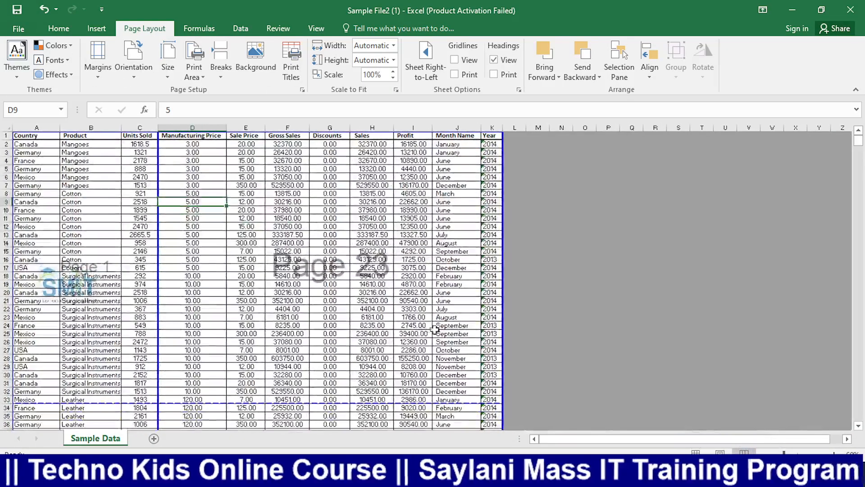
{"action": "left_click", "coordinate": [127, 217]}
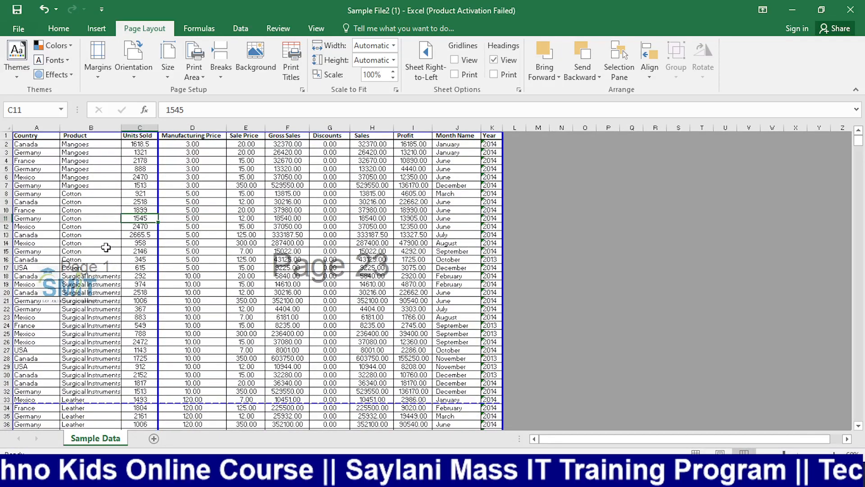
{"action": "left_click", "coordinate": [89, 268]}
{"action": "scroll", "coordinate": [89, 269], "scroll_direction": "up", "scroll_amount": 3}
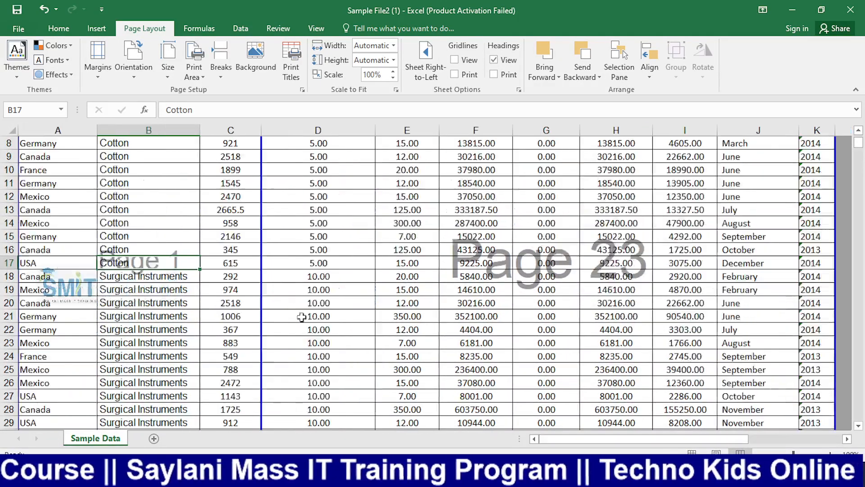
{"action": "scroll", "coordinate": [119, 299], "scroll_direction": "down", "scroll_amount": 12}
{"action": "scroll", "coordinate": [118, 300], "scroll_direction": "down", "scroll_amount": 19}
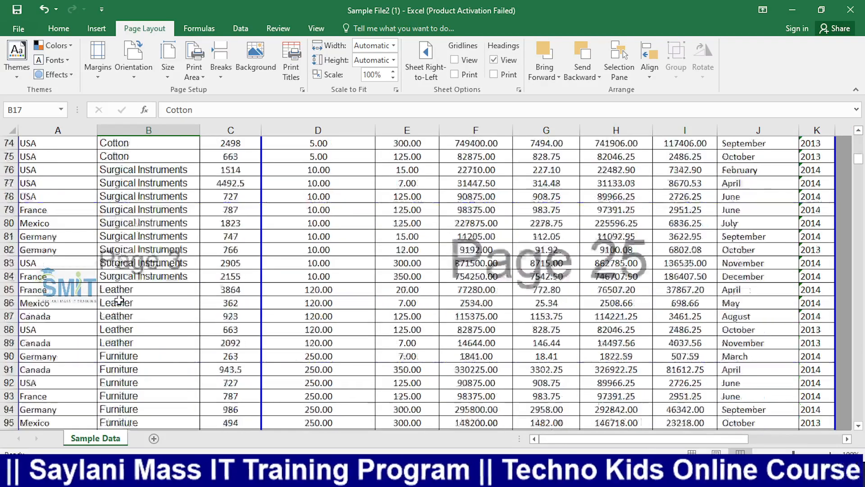
{"action": "scroll", "coordinate": [119, 299], "scroll_direction": "up", "scroll_amount": 3}
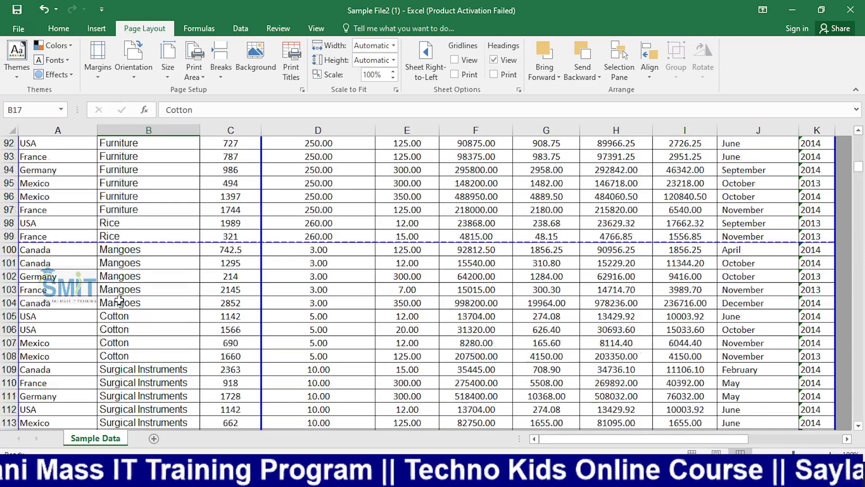
{"action": "scroll", "coordinate": [119, 300], "scroll_direction": "up", "scroll_amount": 4}
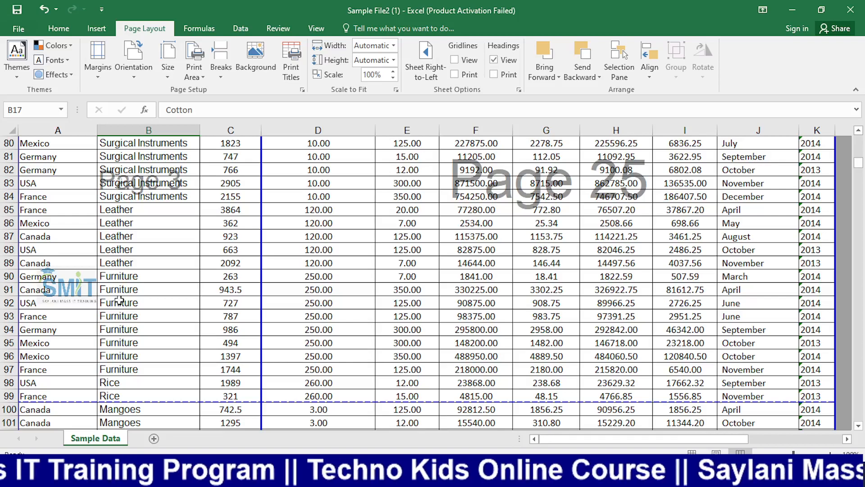
{"action": "scroll", "coordinate": [118, 299], "scroll_direction": "up", "scroll_amount": 20}
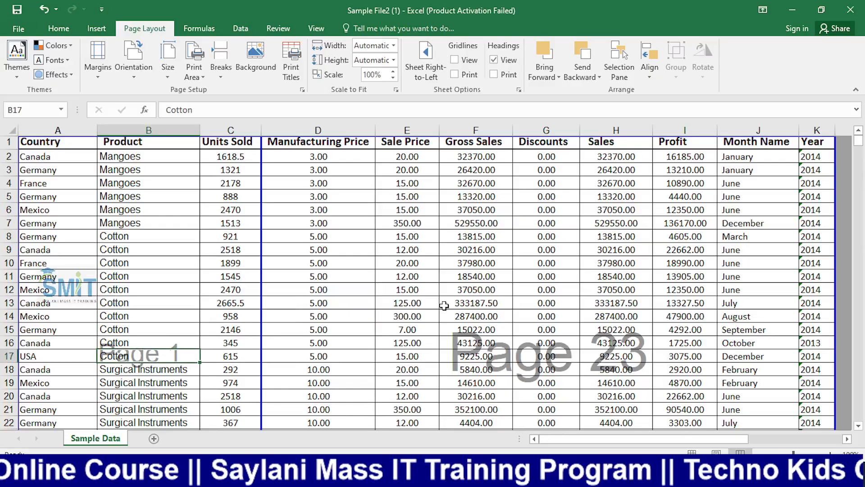
{"action": "left_click", "coordinate": [691, 452]}
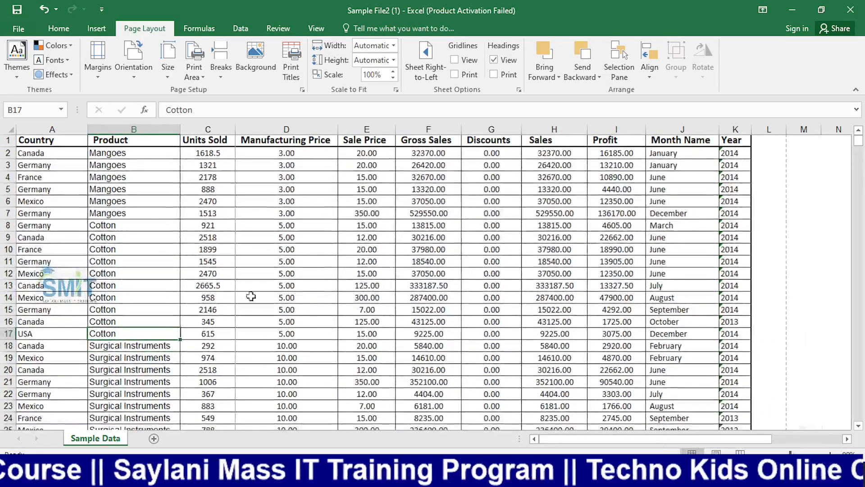
Step: Remove the manual page break before the Manufacturing Price column (column D)
{"action": "left_click", "coordinate": [207, 249]}
{"action": "left_click", "coordinate": [284, 129]}
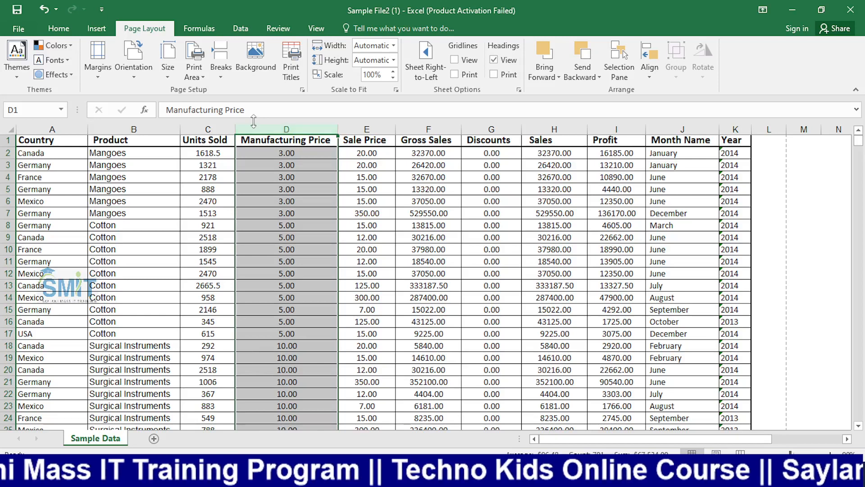
{"action": "left_click", "coordinate": [225, 69]}
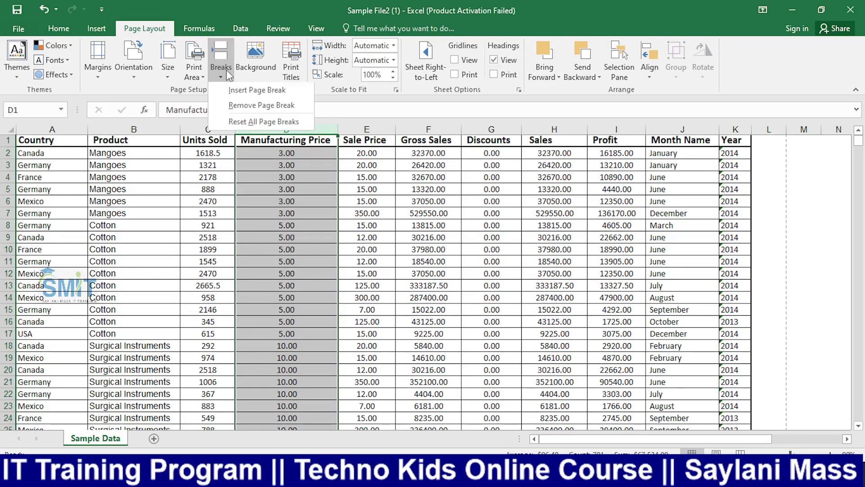
{"action": "left_click", "coordinate": [267, 109]}
{"action": "left_click", "coordinate": [491, 261]}
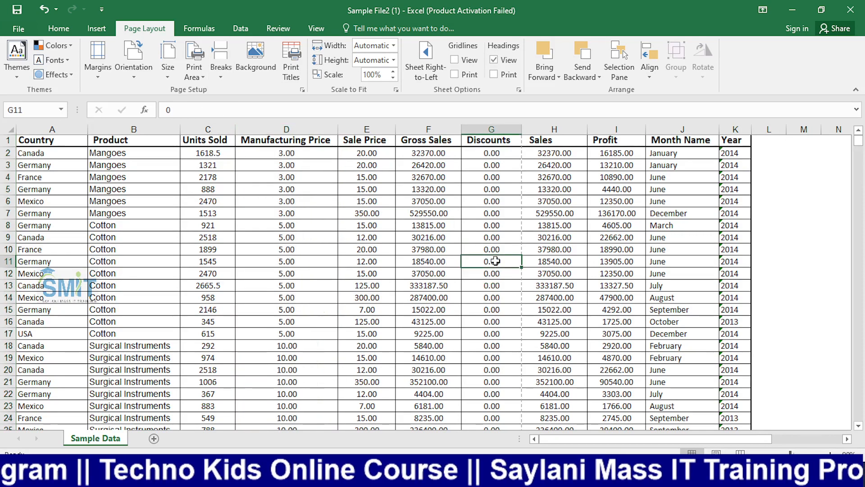
Step: Check in the print preview which columns fit on the first page without the manual break, and return to the worksheet
{"action": "key", "text": "ctrl+p"}
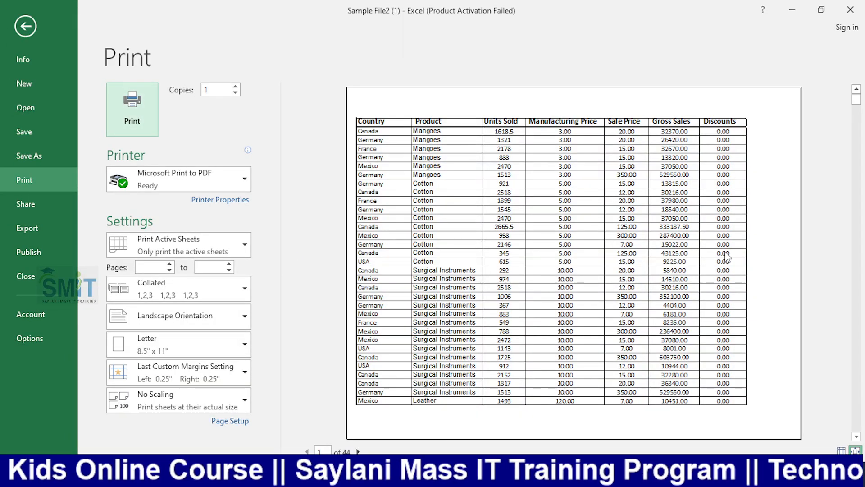
{"action": "left_click", "coordinate": [34, 30]}
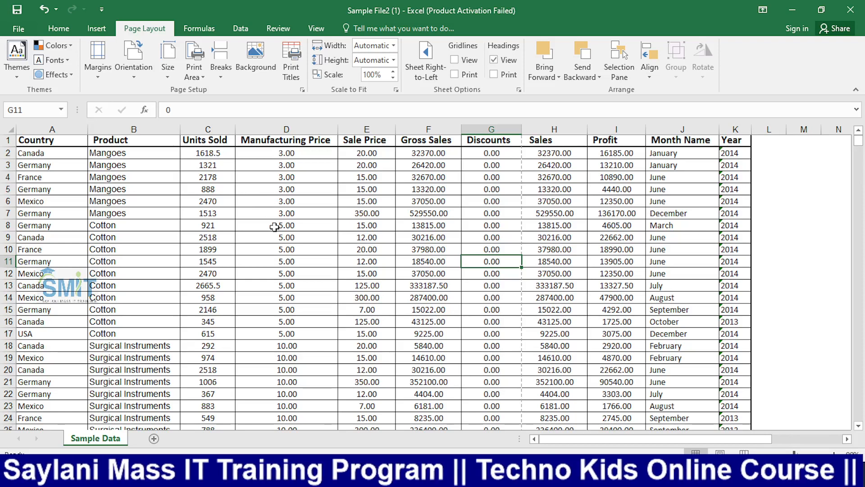
{"action": "key", "text": "ctrl+p"}
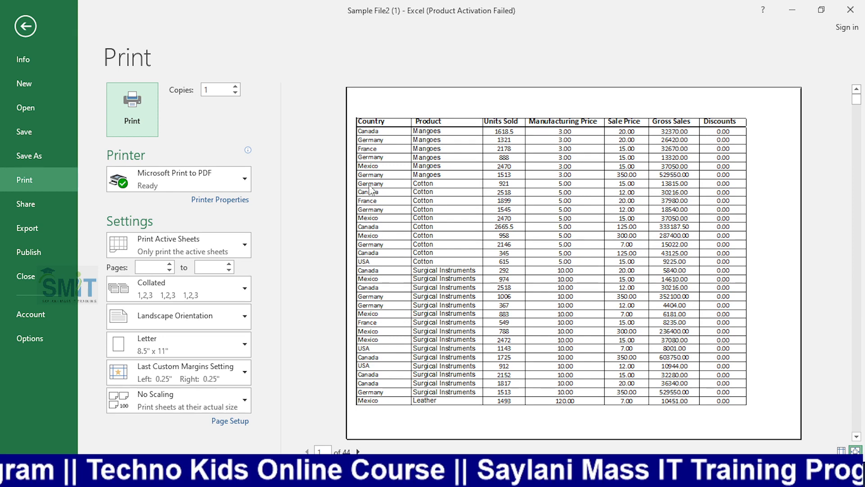
{"action": "left_click", "coordinate": [25, 26]}
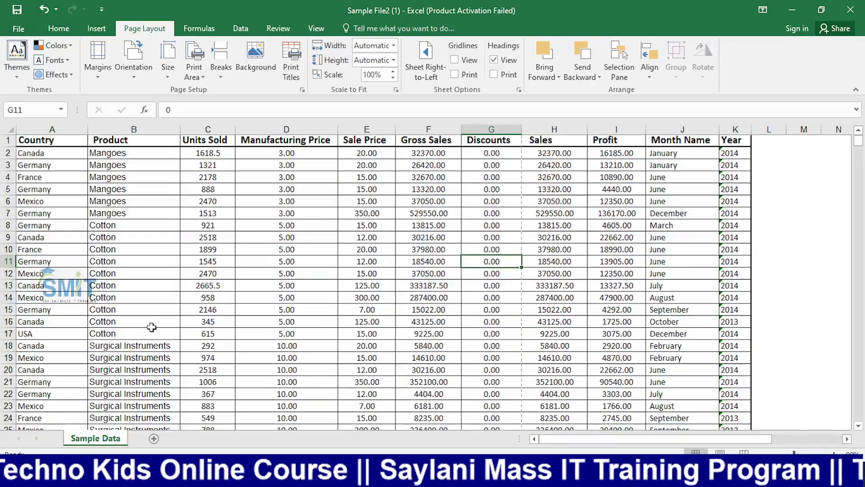
Step: Insert a horizontal page break above row 10
{"action": "left_click", "coordinate": [20, 250]}
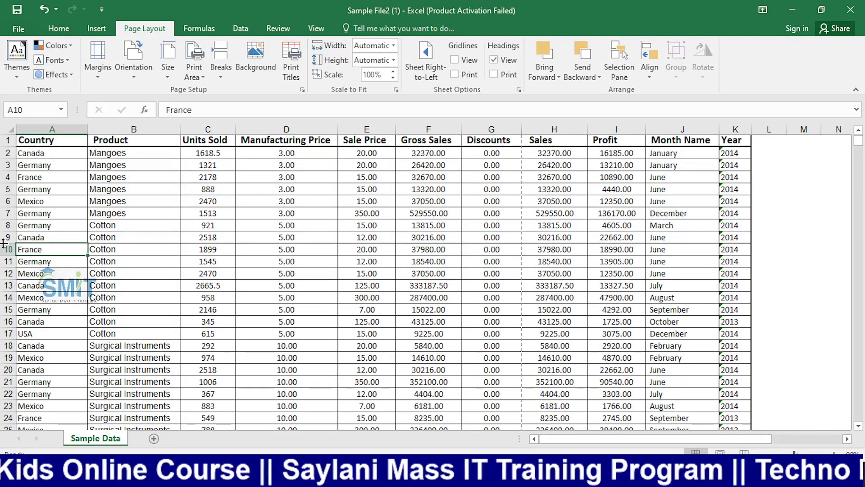
{"action": "left_click", "coordinate": [5, 249]}
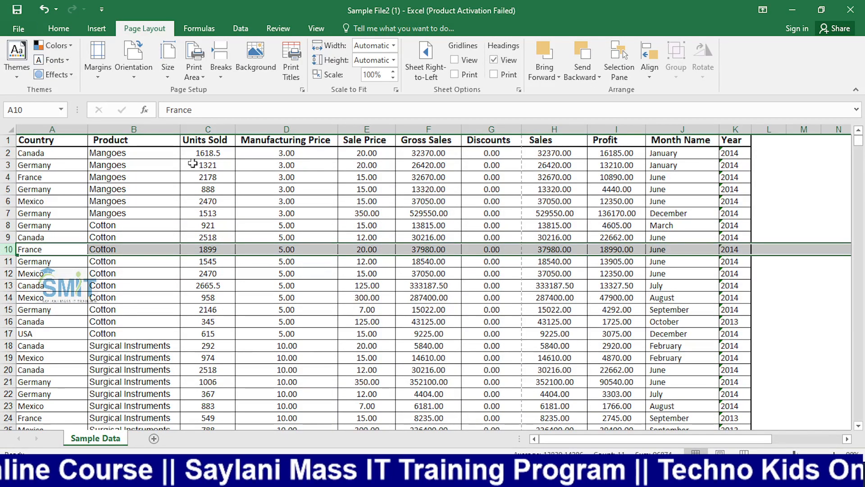
{"action": "left_click", "coordinate": [220, 63]}
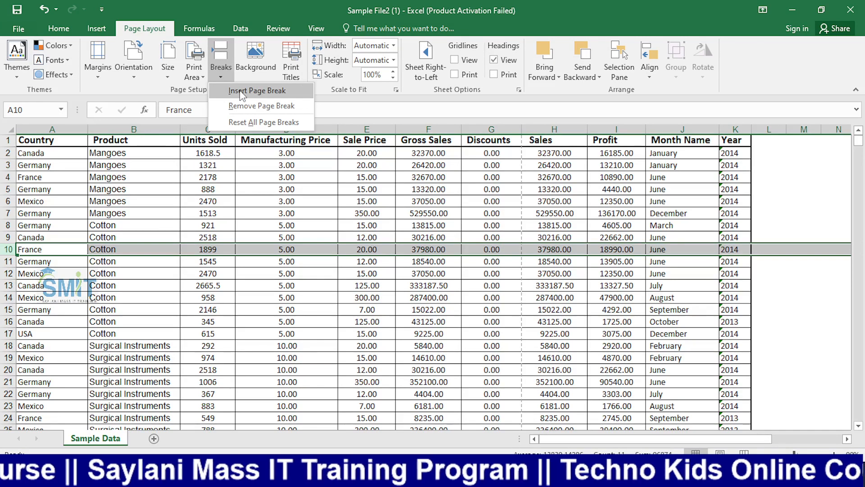
{"action": "left_click", "coordinate": [241, 92]}
{"action": "left_click_drag", "start_coordinate": [271, 311], "coordinate": [268, 320]}
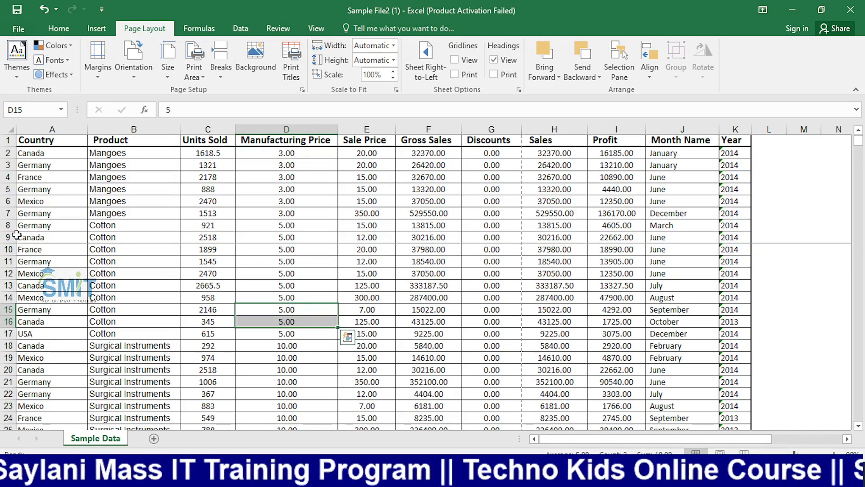
Step: Fill the cells A5:K9 just above the horizontal page break with gray
{"action": "left_click_drag", "start_coordinate": [18, 237], "coordinate": [744, 188]}
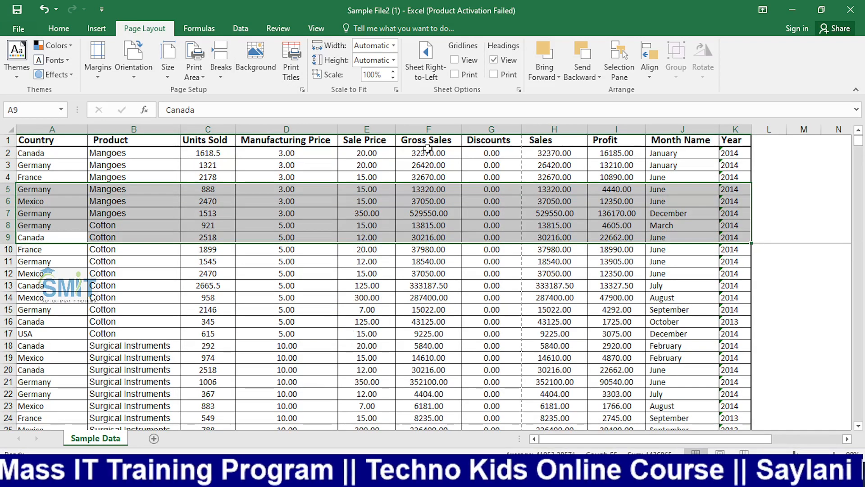
{"action": "left_click", "coordinate": [59, 28]}
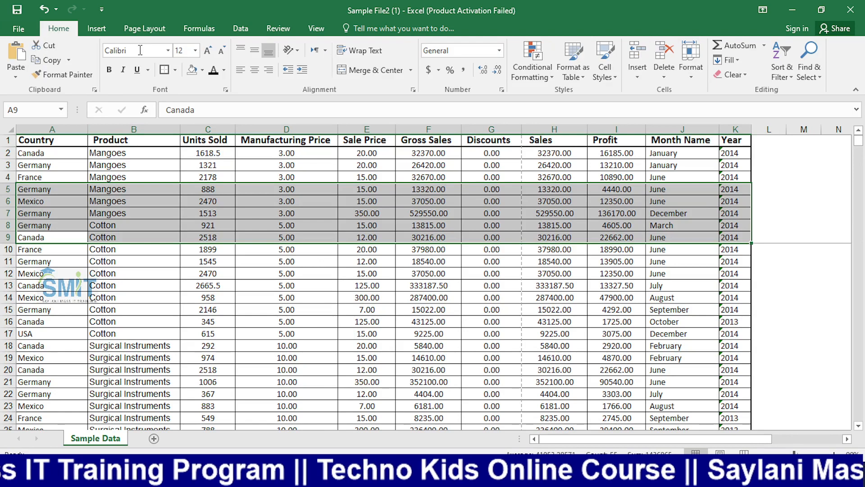
{"action": "left_click", "coordinate": [203, 70]}
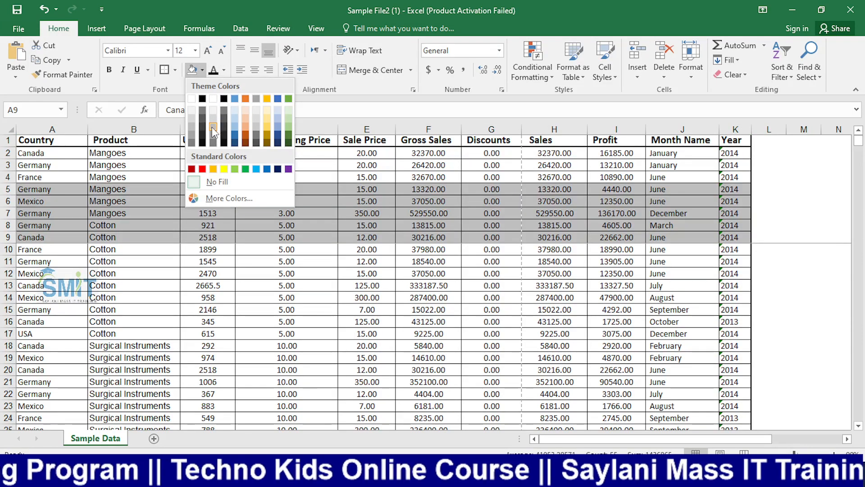
{"action": "left_click", "coordinate": [213, 131]}
{"action": "left_click", "coordinate": [295, 346]}
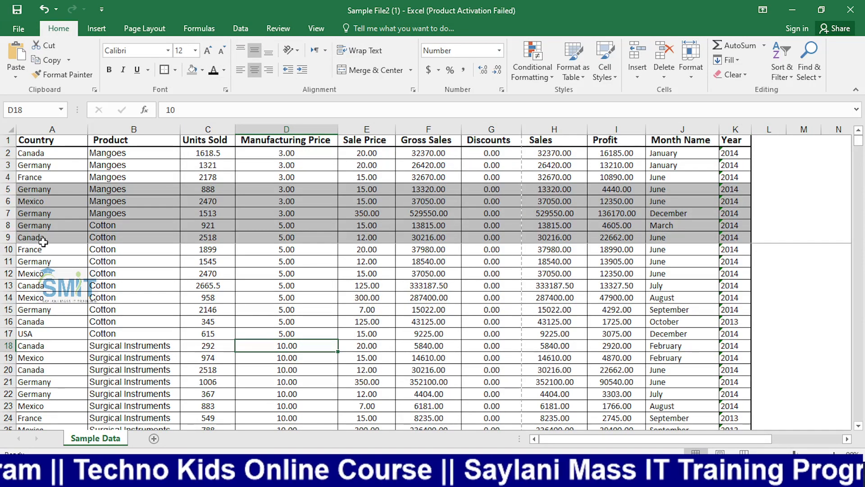
Step: Check in the print preview which rows print on the first page, and examine the worksheet rows from row 10 down
{"action": "left_click_drag", "start_coordinate": [38, 248], "coordinate": [41, 347]}
{"action": "left_click", "coordinate": [285, 318]}
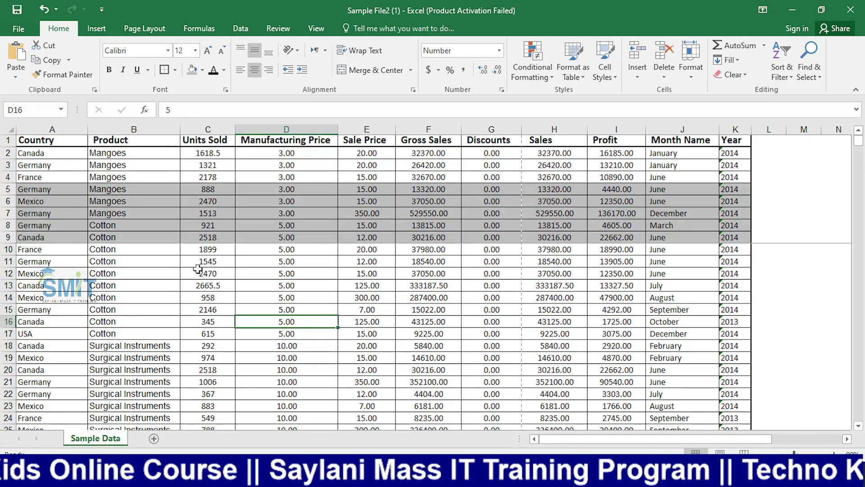
{"action": "key", "text": "ctrl+p"}
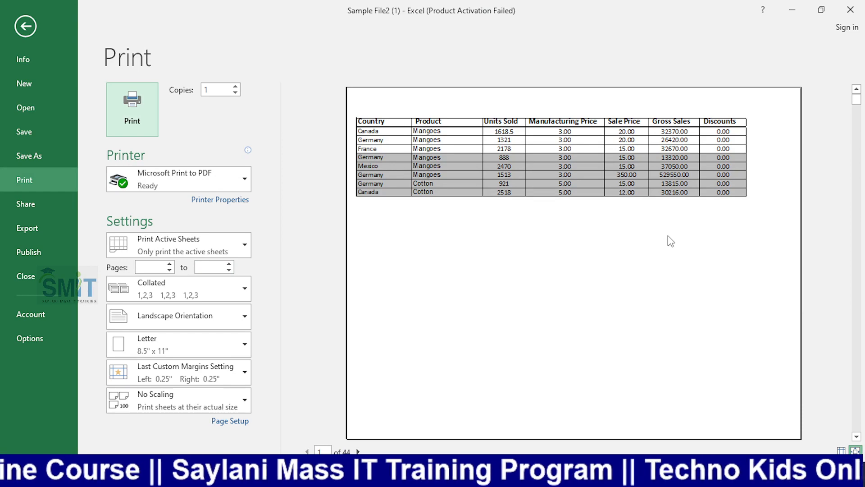
{"action": "left_click", "coordinate": [17, 18]}
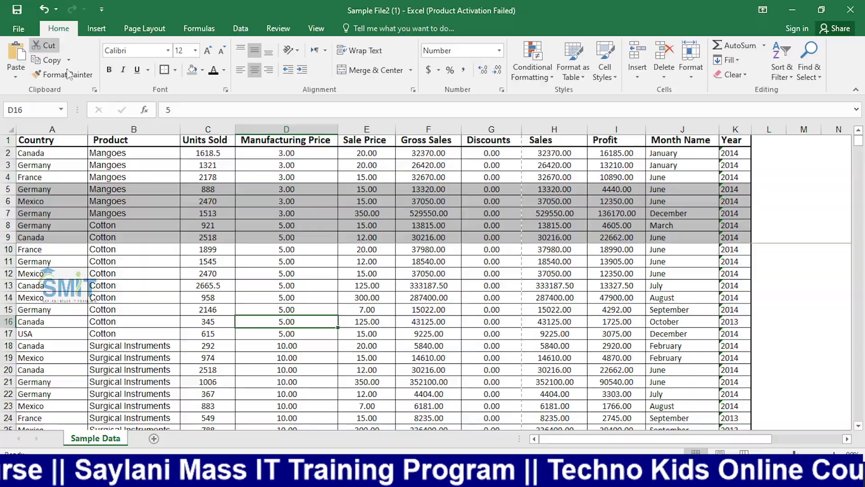
{"action": "left_click", "coordinate": [116, 256]}
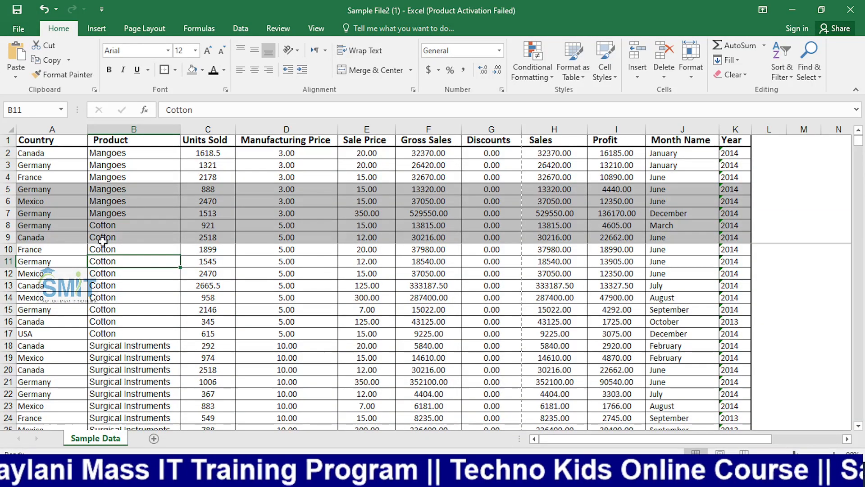
{"action": "left_click_drag", "start_coordinate": [41, 249], "coordinate": [743, 408]}
{"action": "left_click", "coordinate": [295, 345]}
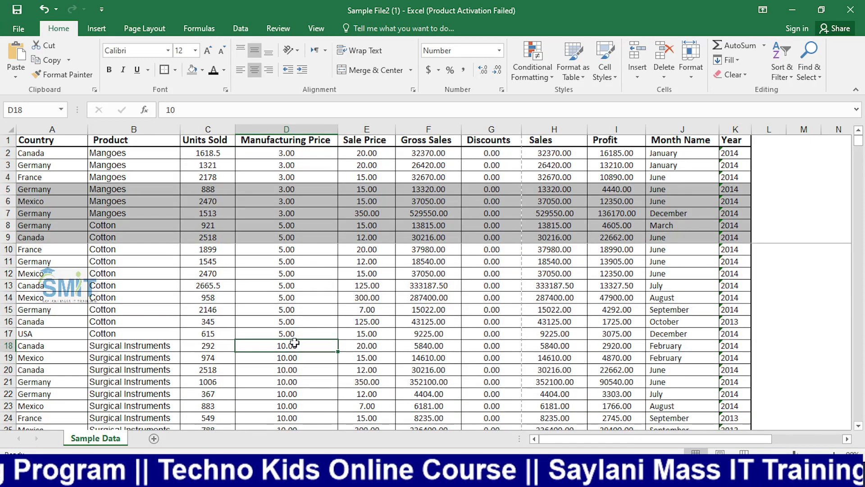
{"action": "left_click", "coordinate": [260, 274]}
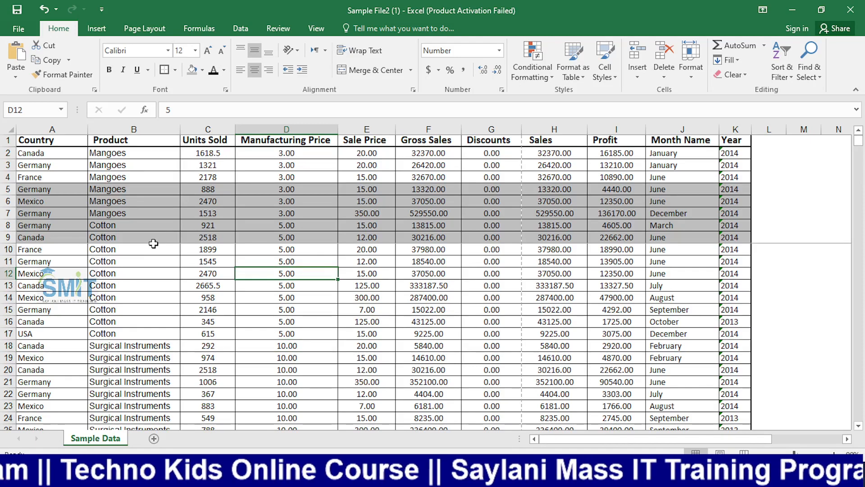
Step: Try to remove the horizontal page break between rows 9 and 10 from cell C9
{"action": "left_click", "coordinate": [197, 234]}
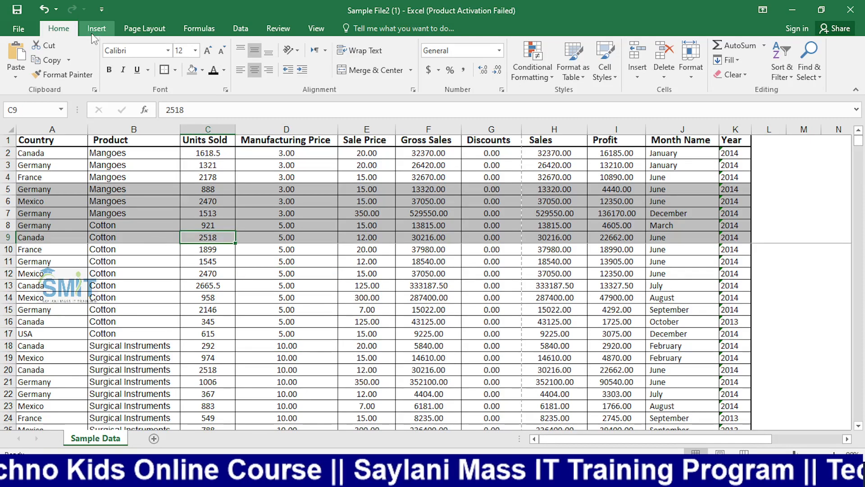
{"action": "left_click", "coordinate": [140, 27]}
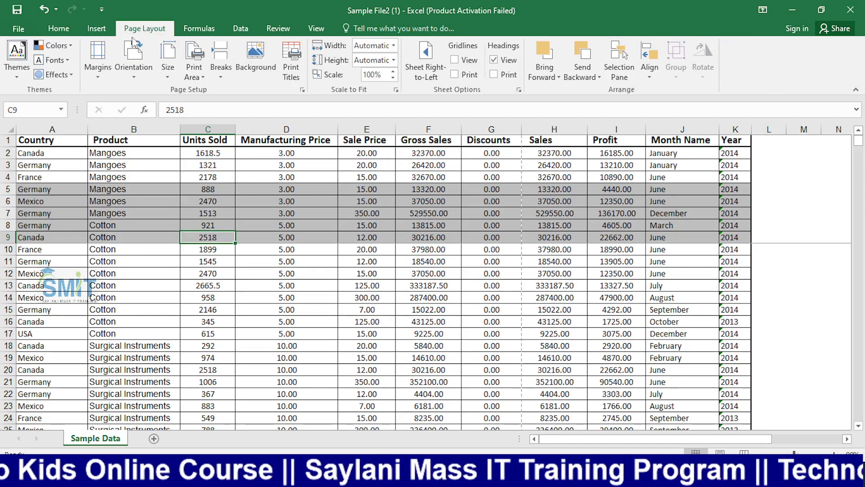
{"action": "left_click", "coordinate": [221, 67]}
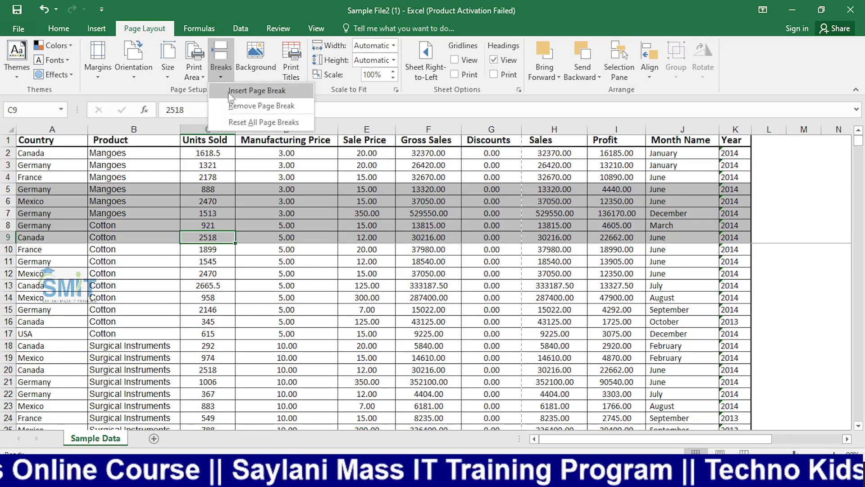
{"action": "left_click", "coordinate": [271, 106]}
{"action": "left_click", "coordinate": [431, 259]}
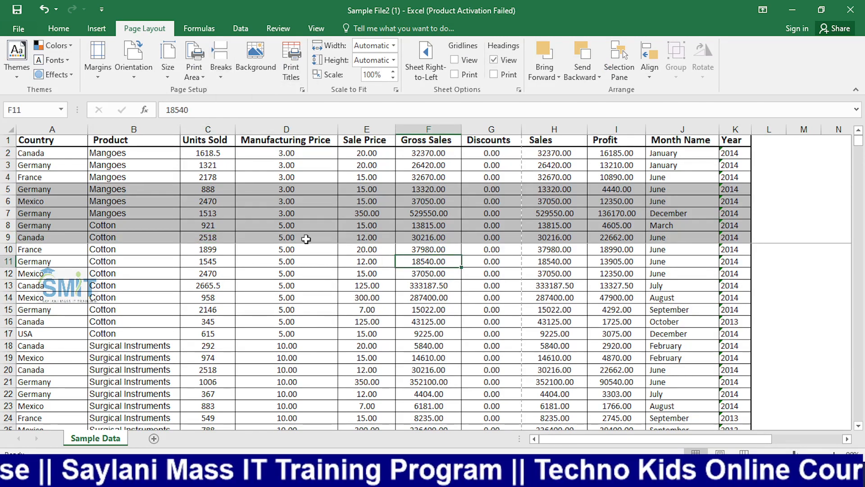
{"action": "left_click", "coordinate": [239, 235]}
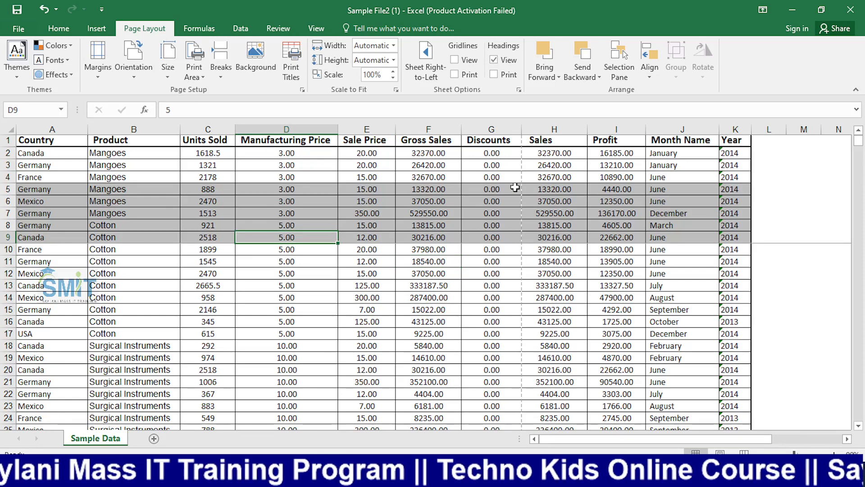
Step: Check in the print preview where the first page ends, and return to the worksheet
{"action": "key", "text": "ctrl+p"}
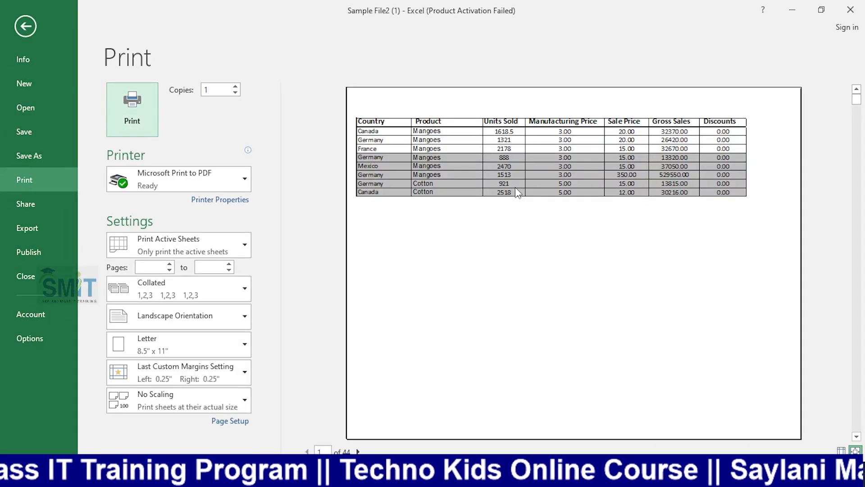
{"action": "left_click", "coordinate": [33, 26]}
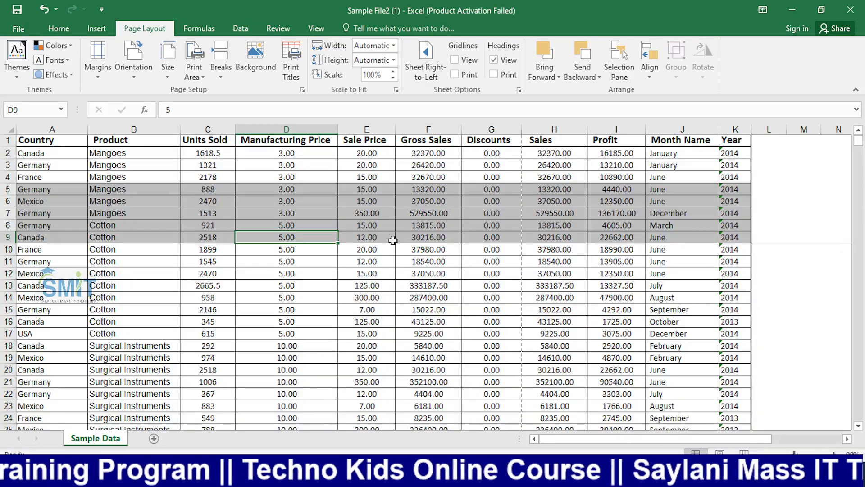
{"action": "left_click", "coordinate": [341, 224]}
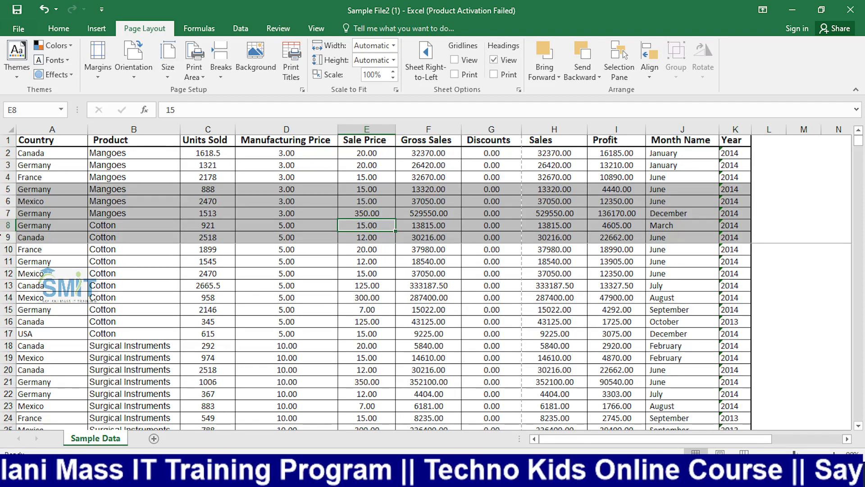
Step: Try twice to remove the horizontal page break using the whole of row 9 as the selection
{"action": "left_click", "coordinate": [2, 236]}
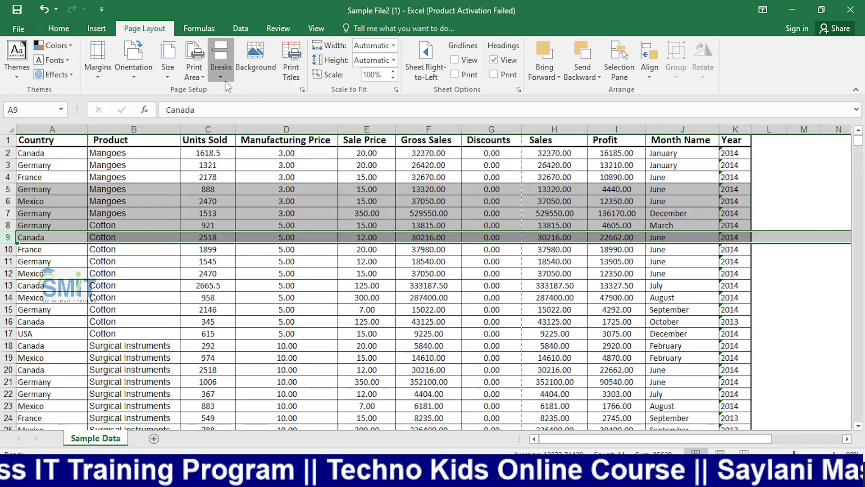
{"action": "left_click", "coordinate": [221, 65]}
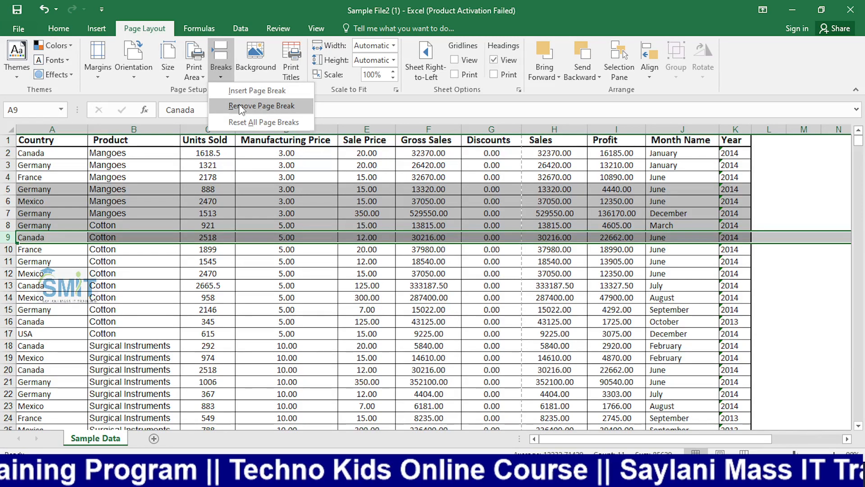
{"action": "left_click", "coordinate": [240, 107]}
{"action": "left_click", "coordinate": [273, 344]}
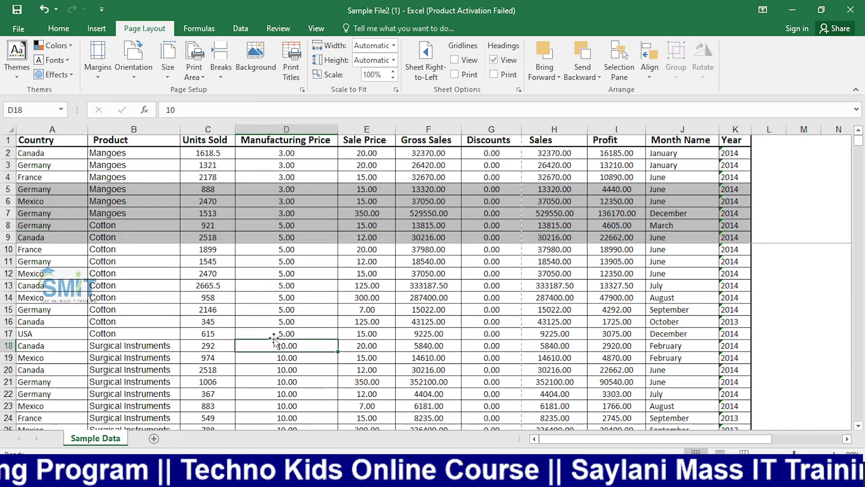
{"action": "left_click", "coordinate": [3, 236]}
{"action": "left_click", "coordinate": [221, 63]}
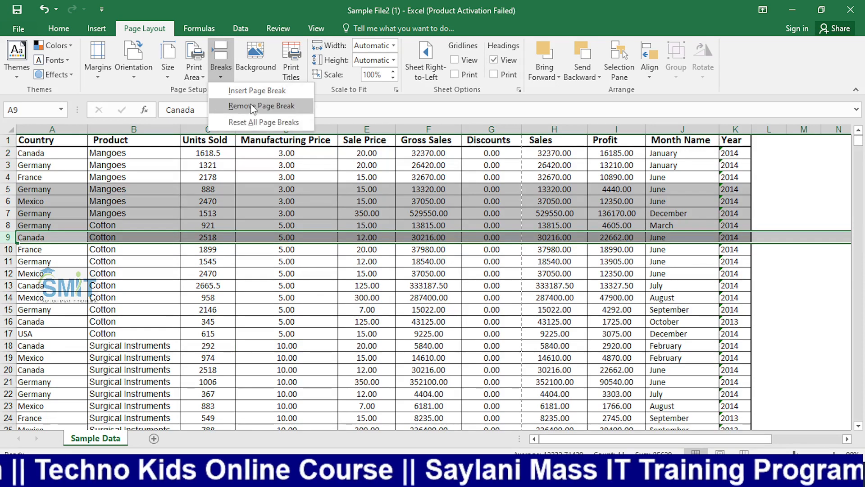
{"action": "left_click", "coordinate": [252, 108]}
{"action": "left_click", "coordinate": [334, 284]}
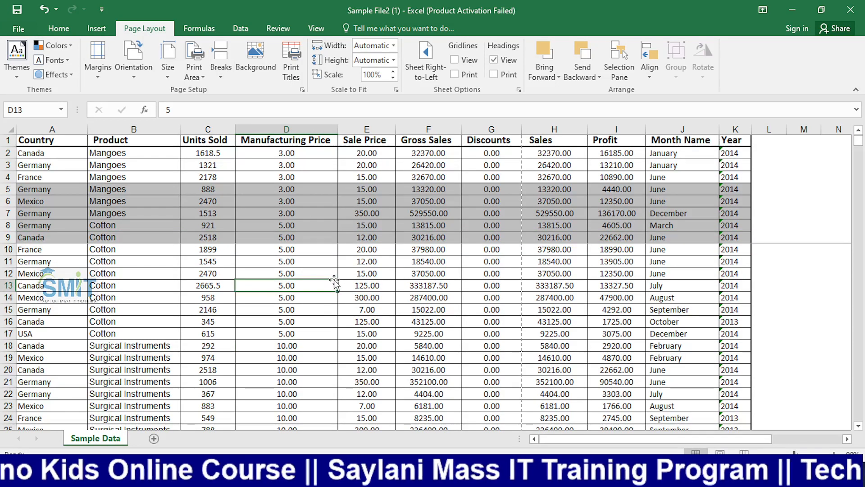
Step: Remove the horizontal page break above row 10 using the whole of row 10 as the selection
{"action": "left_click", "coordinate": [5, 249]}
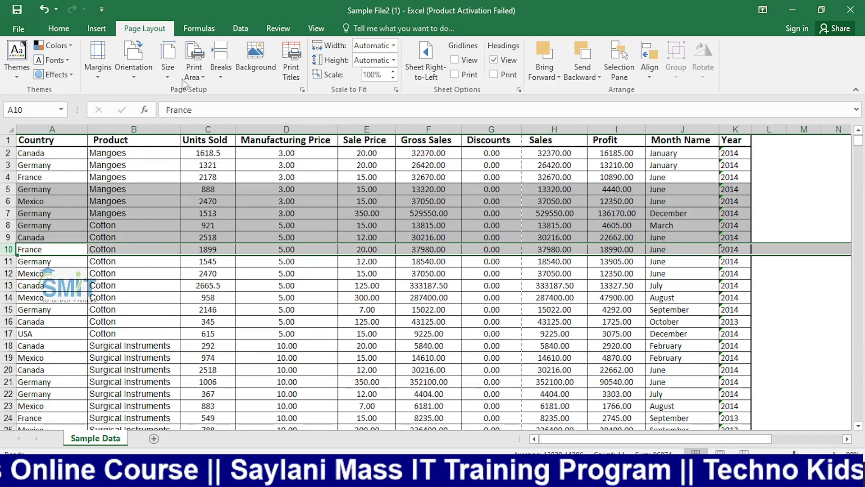
{"action": "left_click", "coordinate": [219, 67]}
{"action": "left_click", "coordinate": [251, 106]}
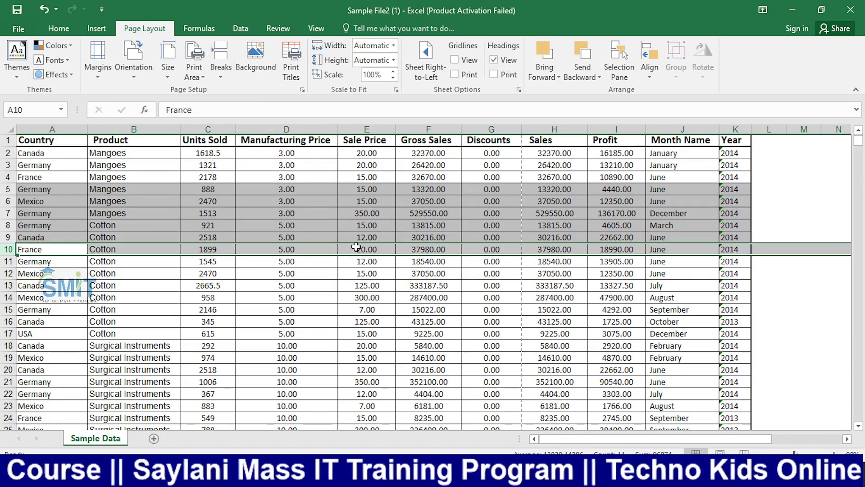
{"action": "left_click", "coordinate": [356, 248]}
Step: Check in the print preview which rows print on the first page without the horizontal break, and return to the worksheet
{"action": "key", "text": "ctrl+p"}
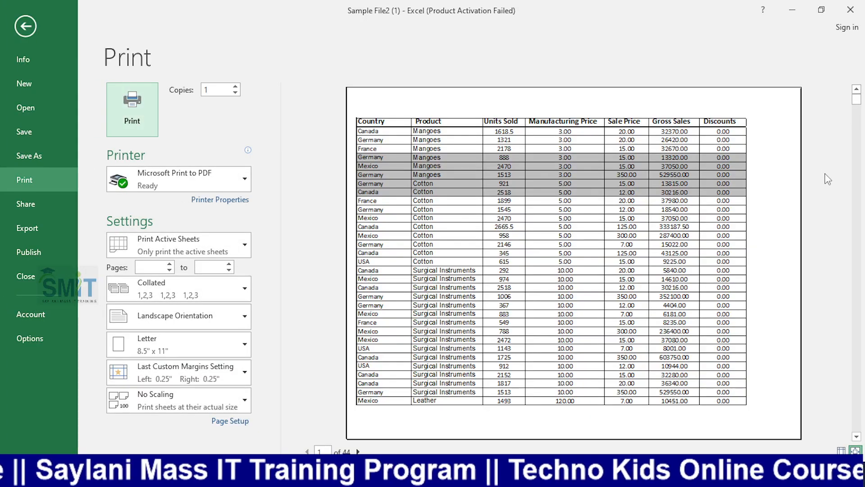
{"action": "left_click", "coordinate": [25, 26]}
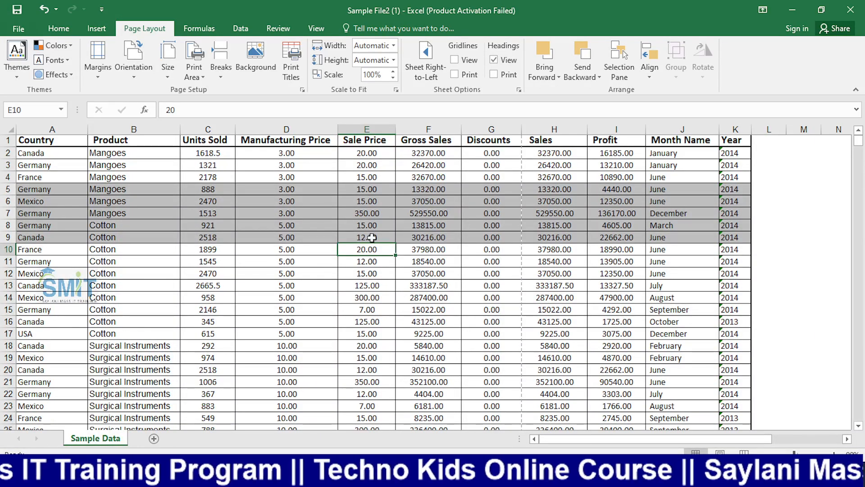
{"action": "key", "text": "Up"}
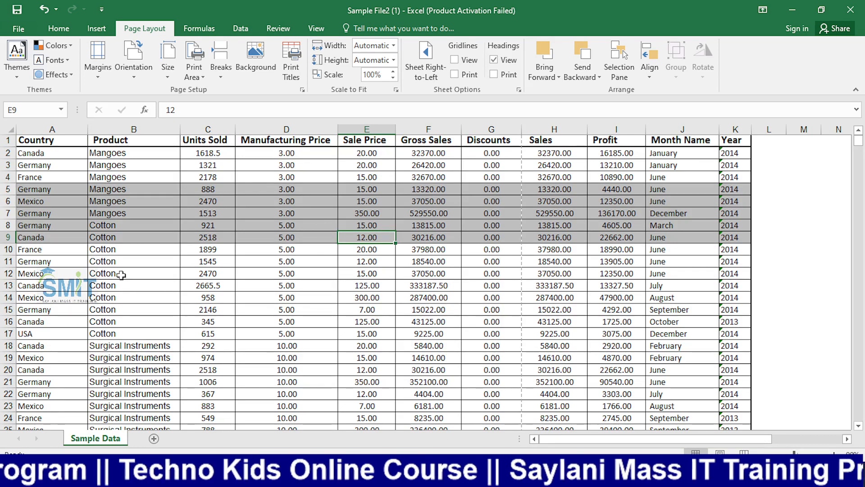
Step: Insert the picture 18192 from the Downloads folder as the sheet background
{"action": "left_click", "coordinate": [255, 77]}
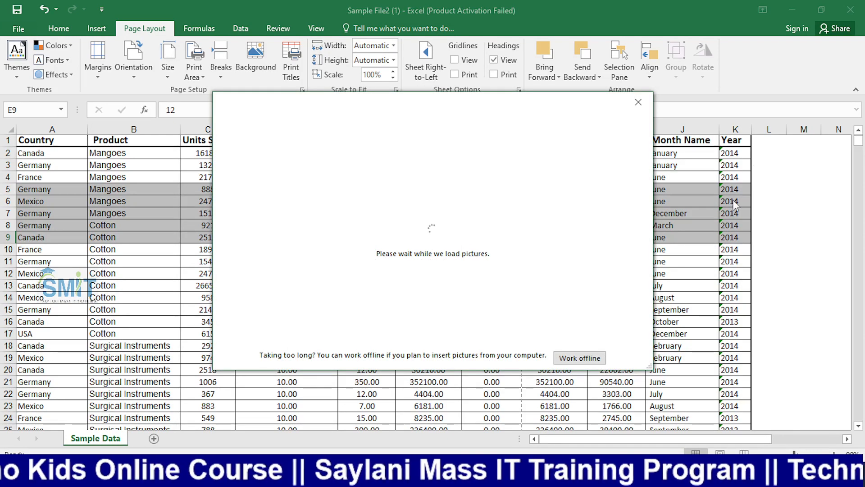
{"action": "left_click", "coordinate": [386, 174]}
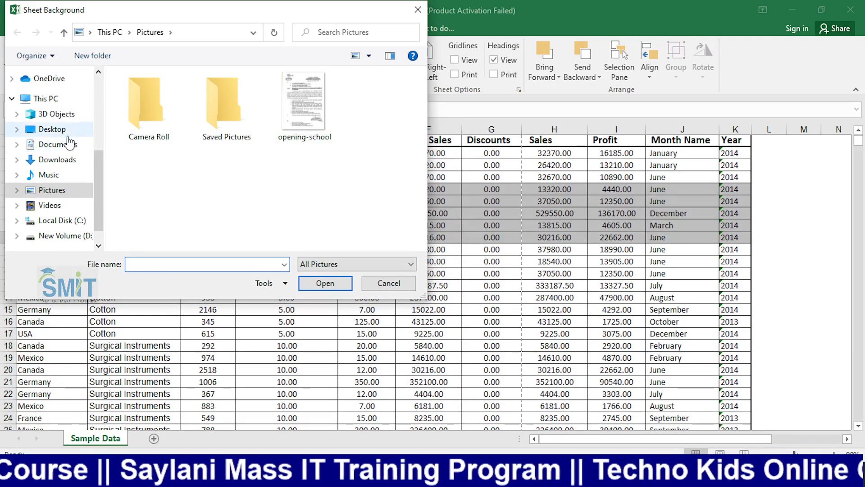
{"action": "left_click", "coordinate": [57, 145]}
{"action": "left_click", "coordinate": [56, 130]}
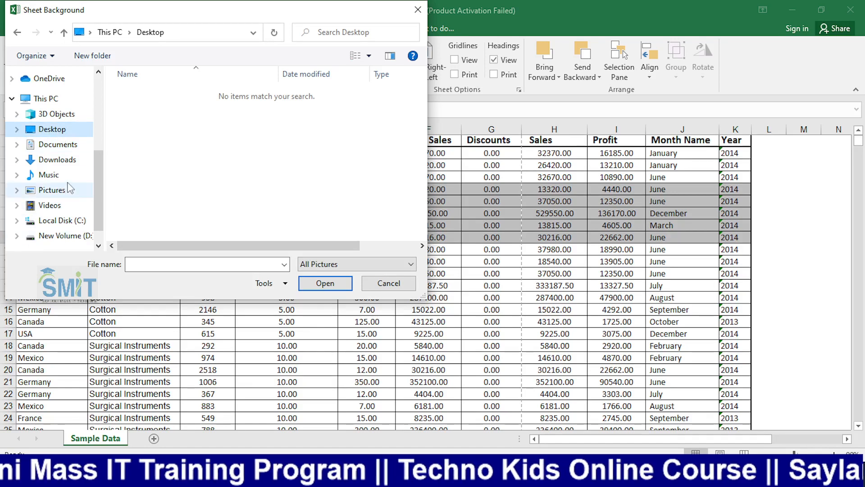
{"action": "left_click", "coordinate": [69, 160]}
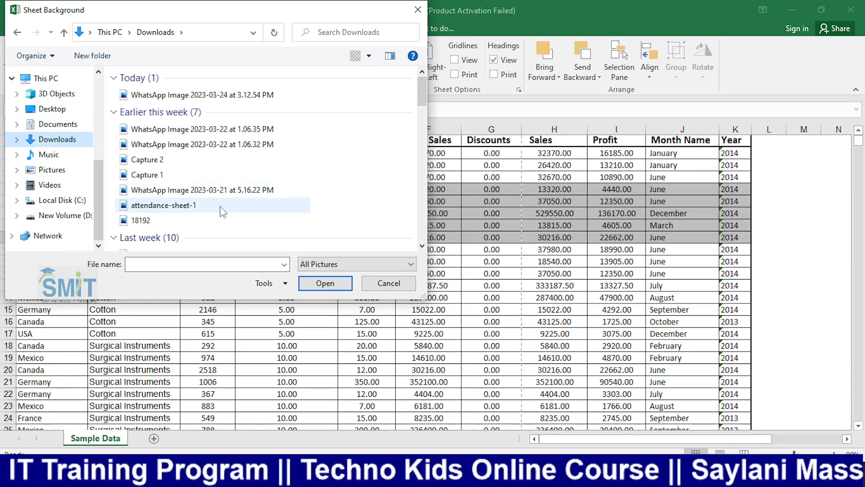
{"action": "left_click", "coordinate": [153, 220]}
{"action": "double_click", "coordinate": [154, 221]}
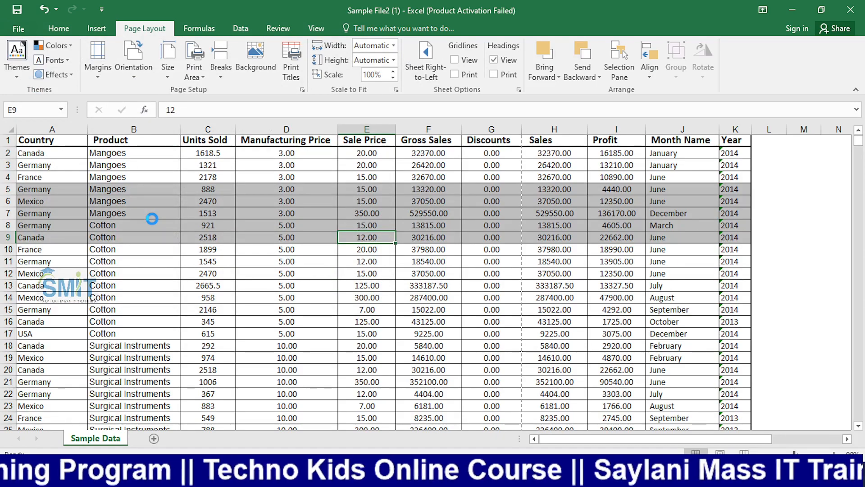
Step: Examine the background picture behind the worksheet rows, and check in the print preview whether it prints on the pages
{"action": "scroll", "coordinate": [458, 248], "scroll_direction": "down", "scroll_amount": 11}
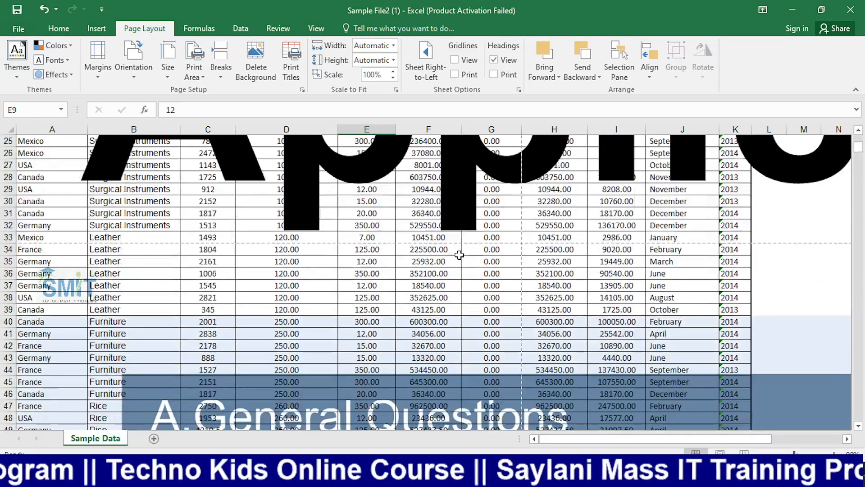
{"action": "scroll", "coordinate": [459, 255], "scroll_direction": "down", "scroll_amount": 8}
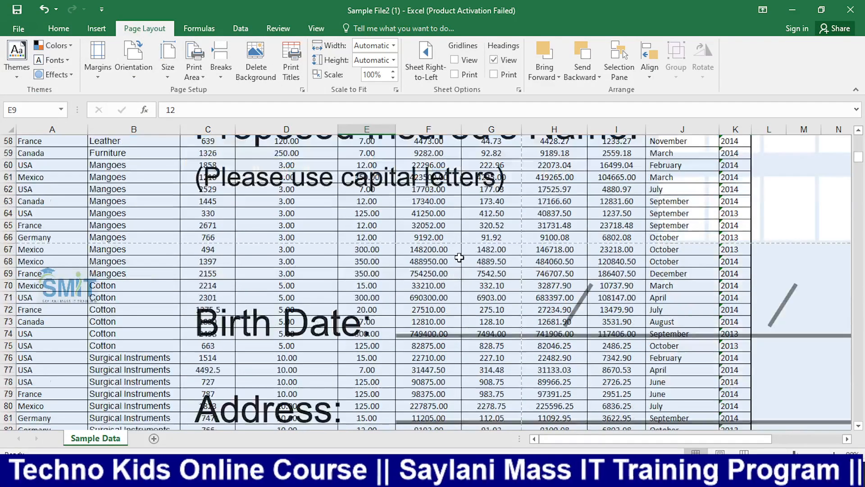
{"action": "scroll", "coordinate": [459, 257], "scroll_direction": "up", "scroll_amount": 19}
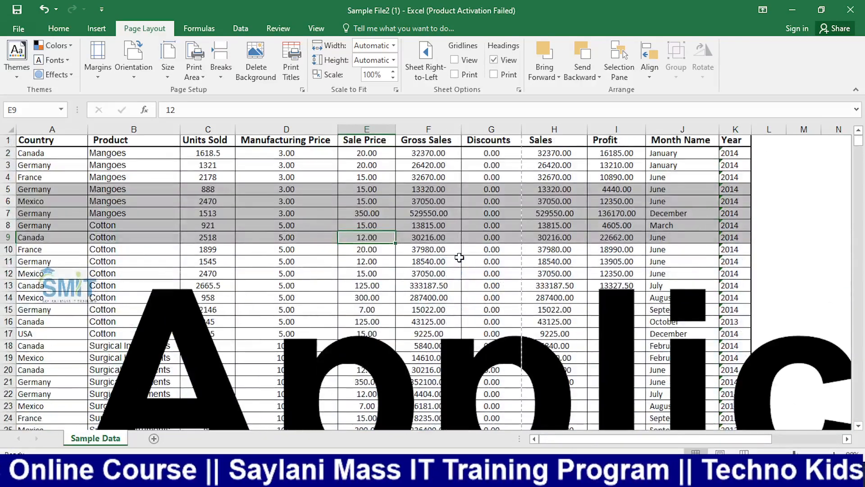
{"action": "left_click", "coordinate": [495, 272]}
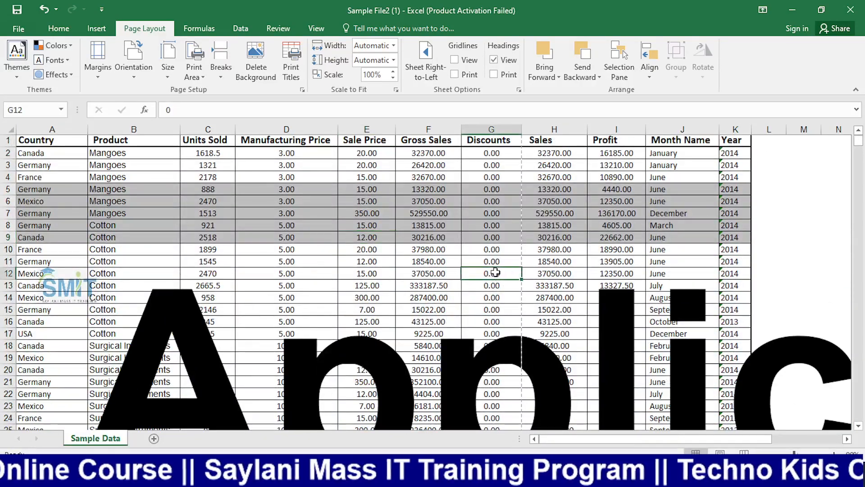
{"action": "key", "text": "ctrl+p"}
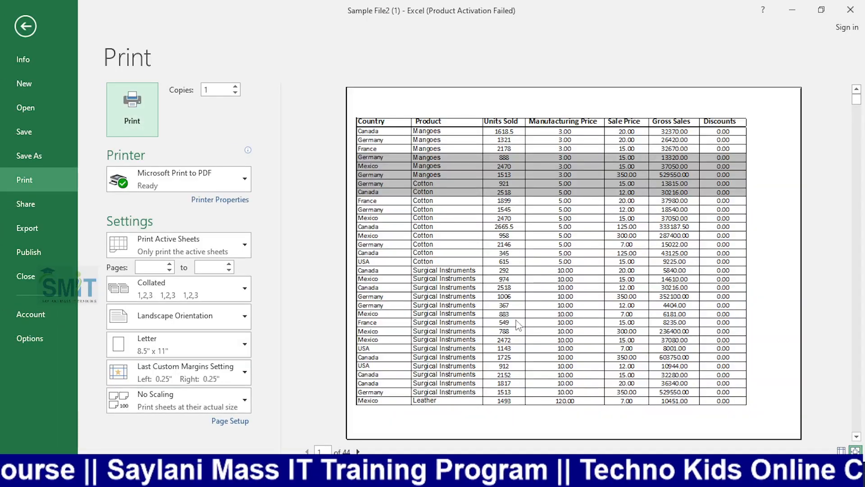
{"action": "left_click", "coordinate": [358, 451]}
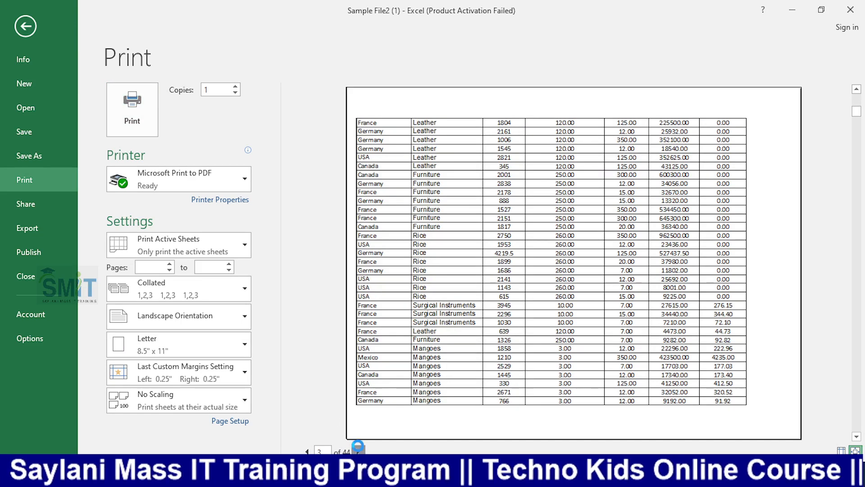
{"action": "left_click", "coordinate": [358, 451]}
{"action": "key", "text": "Escape"}
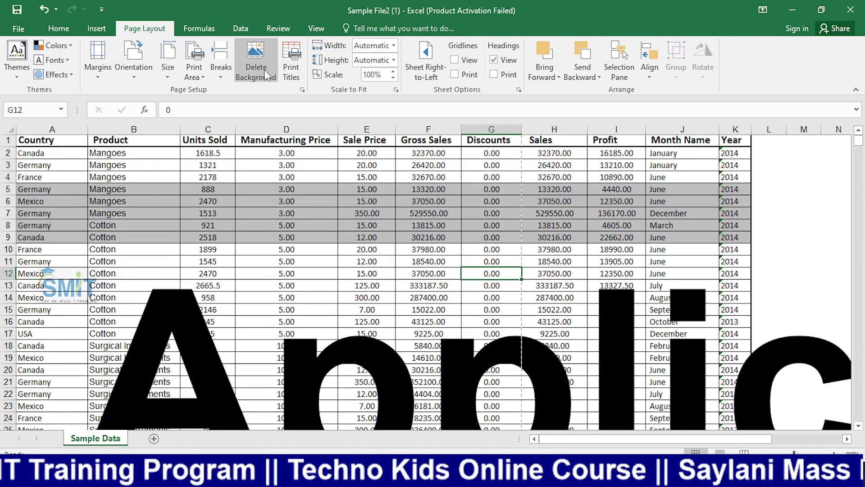
Step: Delete the background picture from the Sample Data sheet
{"action": "scroll", "coordinate": [327, 289], "scroll_direction": "down", "scroll_amount": 3}
{"action": "left_click", "coordinate": [316, 262]}
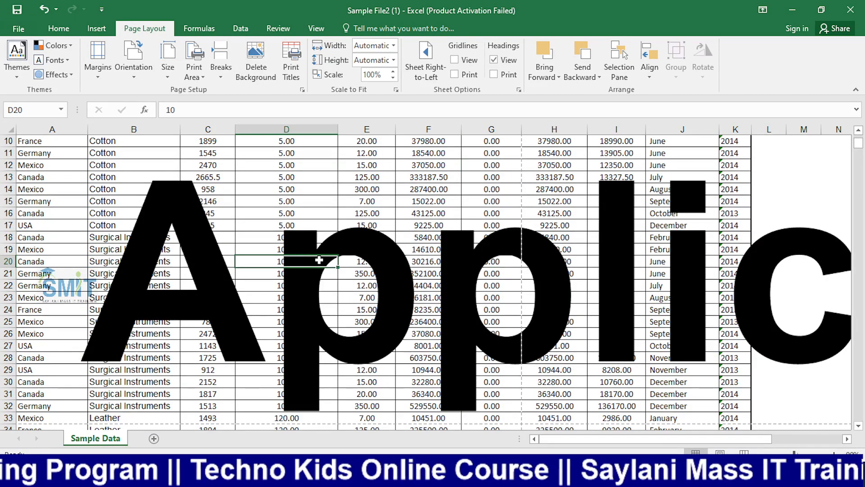
{"action": "left_click", "coordinate": [308, 250]}
{"action": "scroll", "coordinate": [333, 282], "scroll_direction": "up", "scroll_amount": 3}
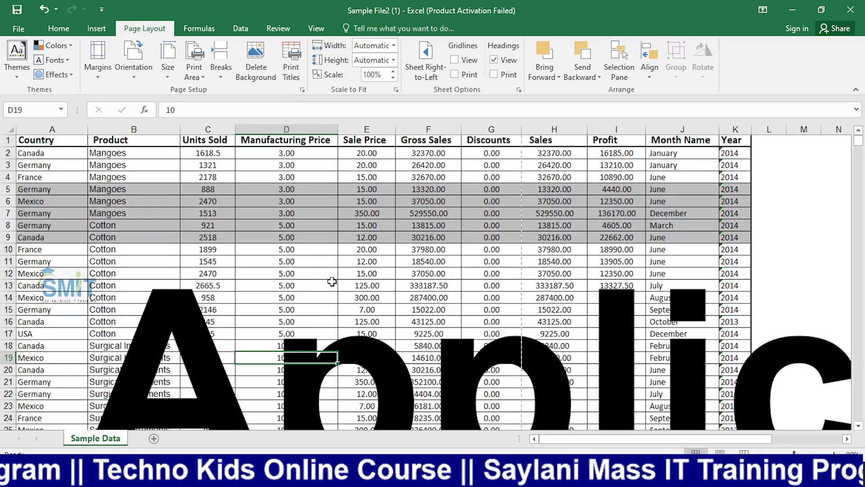
{"action": "left_click", "coordinate": [258, 70]}
{"action": "key", "text": "Up"}
{"action": "key", "text": "Up"}
{"action": "key", "text": "Up"}
{"action": "key", "text": "Up"}
{"action": "key", "text": "Up"}
{"action": "key", "text": "Up"}
{"action": "key", "text": "Up"}
{"action": "key", "text": "Up"}
{"action": "key", "text": "Up"}
{"action": "key", "text": "Up"}
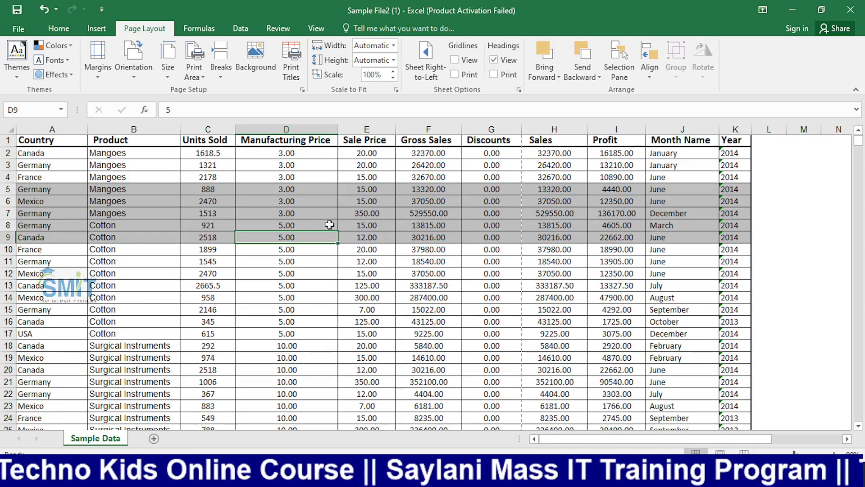
Step: View the first page of the sheet in the print preview without the background picture
{"action": "left_click", "coordinate": [314, 187]}
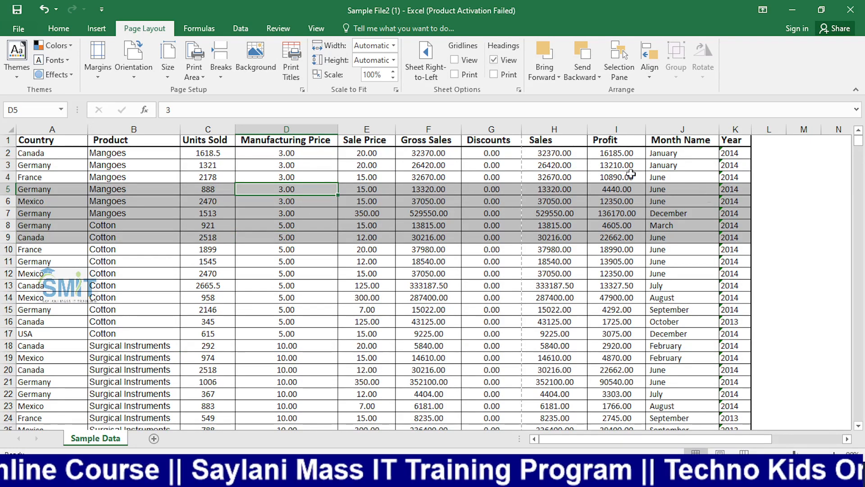
{"action": "key", "text": "ctrl+p"}
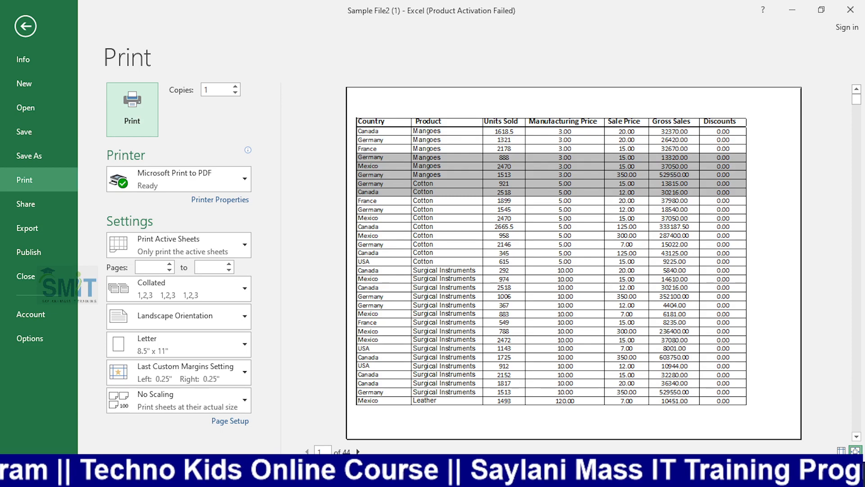
Step: Check the second and third pages in the print preview for column headings, and return to the worksheet
{"action": "scroll", "coordinate": [411, 139], "scroll_direction": "down", "scroll_amount": 1}
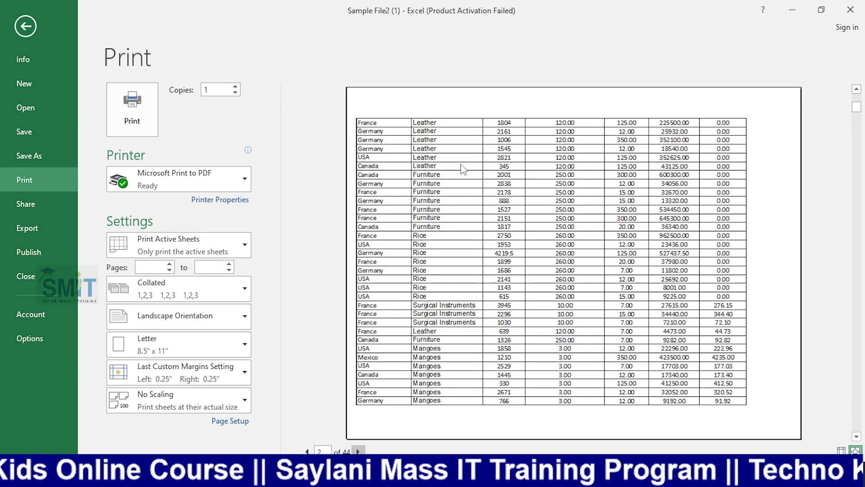
{"action": "scroll", "coordinate": [852, 180], "scroll_direction": "down", "scroll_amount": 2}
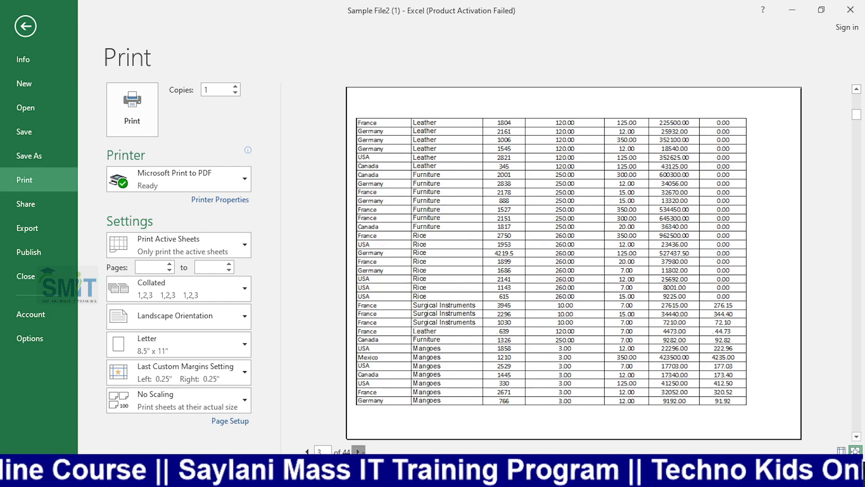
{"action": "left_click", "coordinate": [28, 27]}
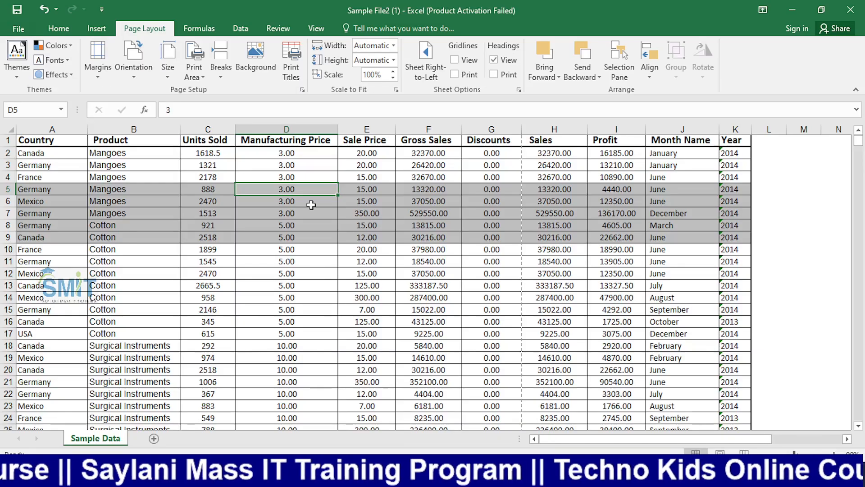
Step: Examine the column titles in row 1 of the Sample Data sheet against the data rows below
{"action": "left_click", "coordinate": [61, 139]}
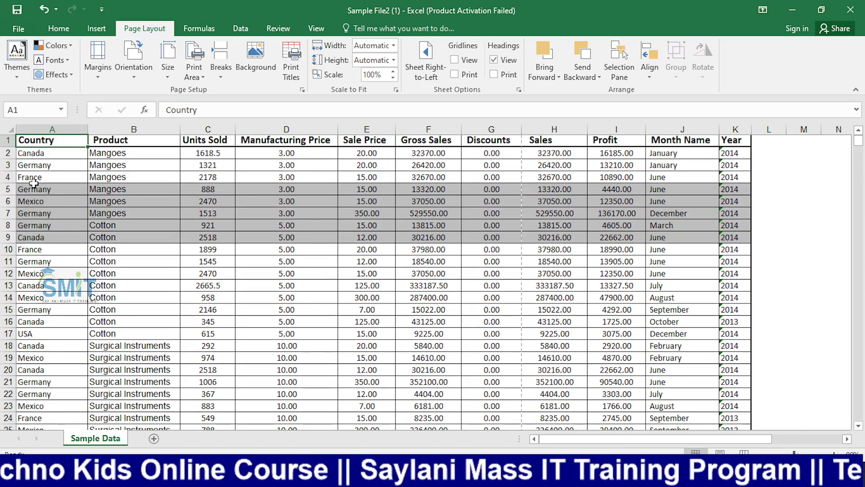
{"action": "left_click", "coordinate": [115, 201]}
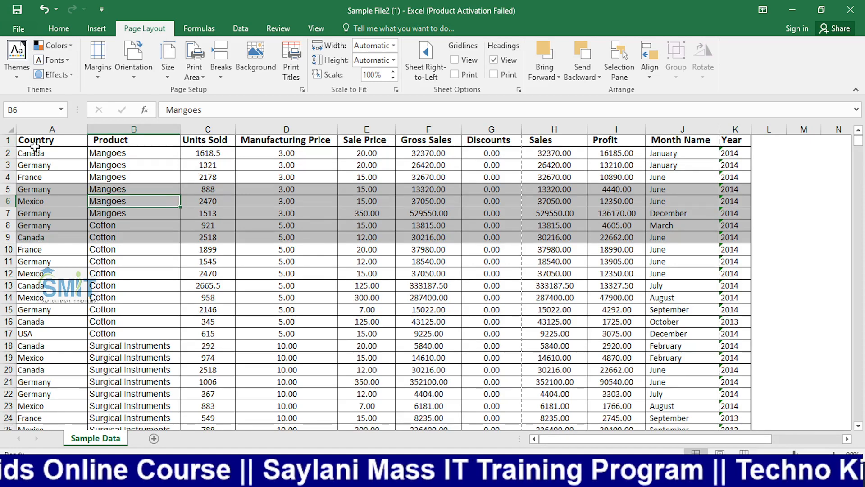
{"action": "left_click", "coordinate": [5, 141]}
{"action": "left_click", "coordinate": [54, 212]}
{"action": "left_click", "coordinate": [8, 140]}
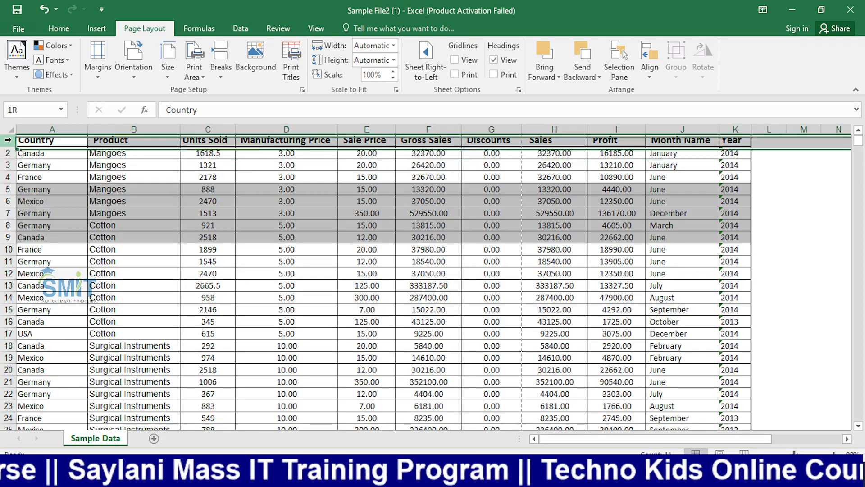
{"action": "left_click", "coordinate": [49, 213]}
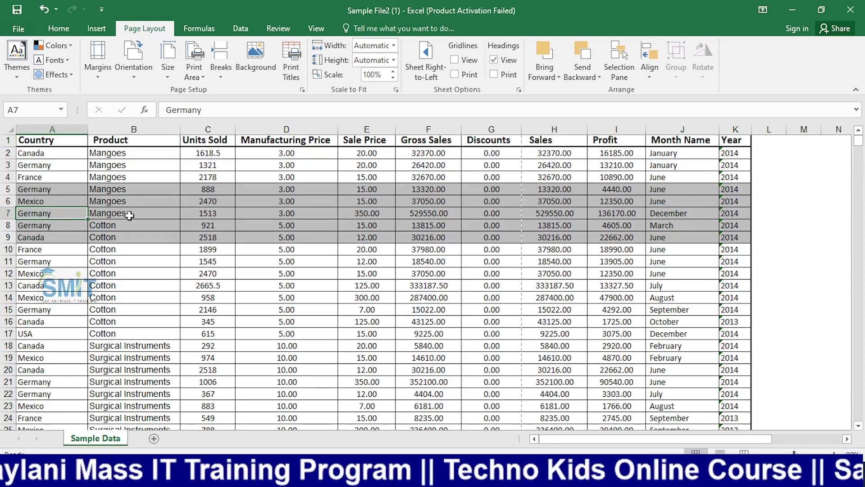
Step: Page through the print preview up to page 7 to check whether the column titles print on each page
{"action": "key", "text": "ctrl+p"}
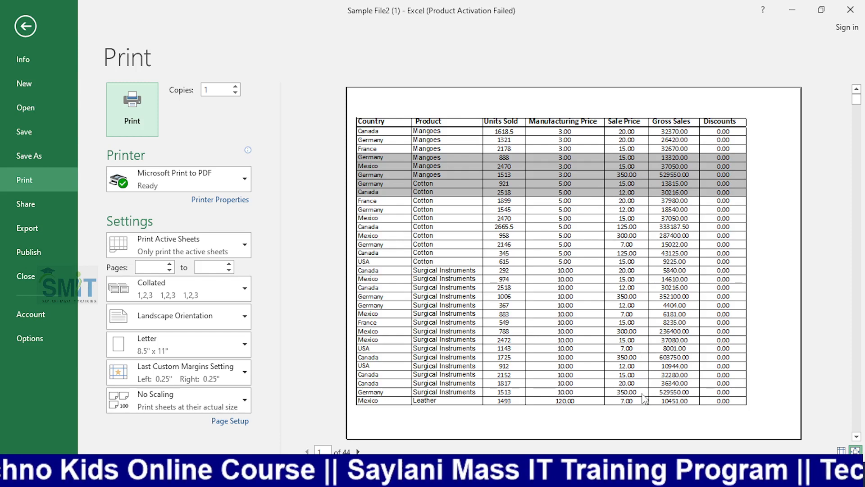
{"action": "left_click", "coordinate": [359, 451]}
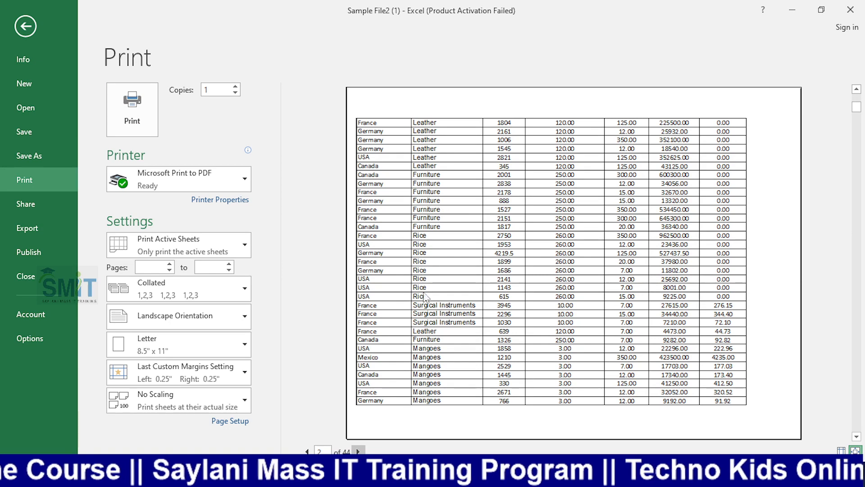
{"action": "left_click", "coordinate": [358, 451]}
{"action": "left_click", "coordinate": [359, 451]}
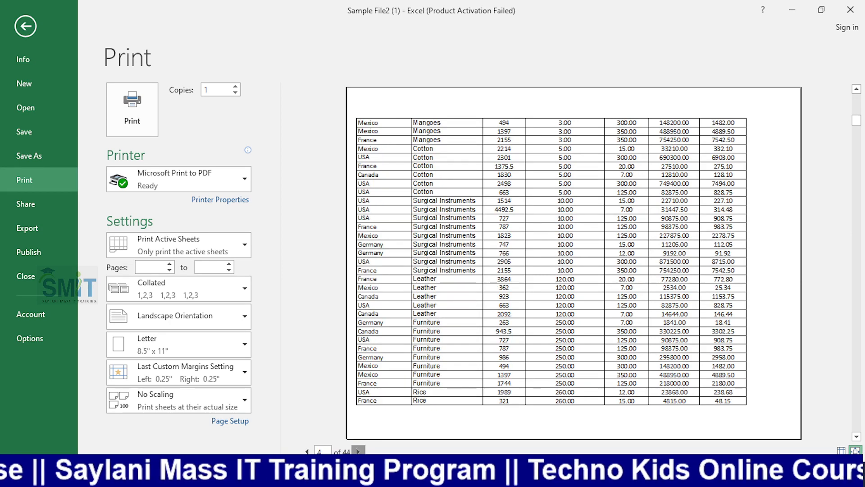
{"action": "left_click", "coordinate": [359, 452]}
{"action": "left_click", "coordinate": [358, 451]}
{"action": "left_click", "coordinate": [359, 452]}
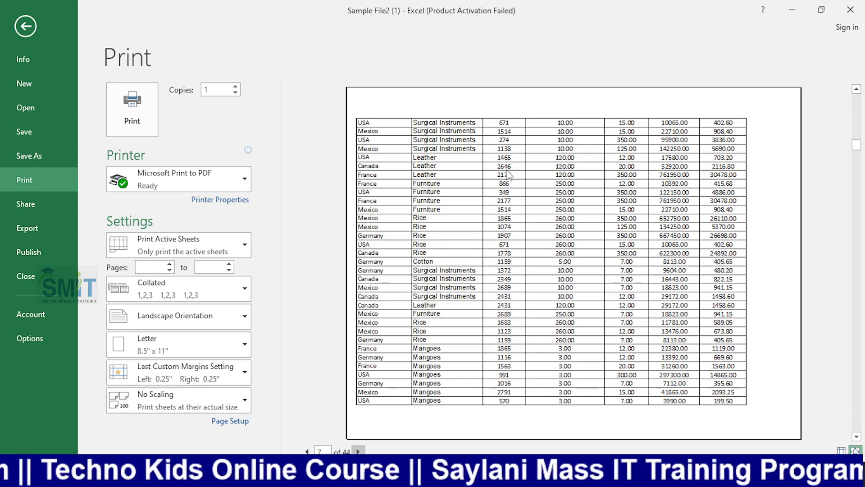
{"action": "left_click", "coordinate": [26, 25]}
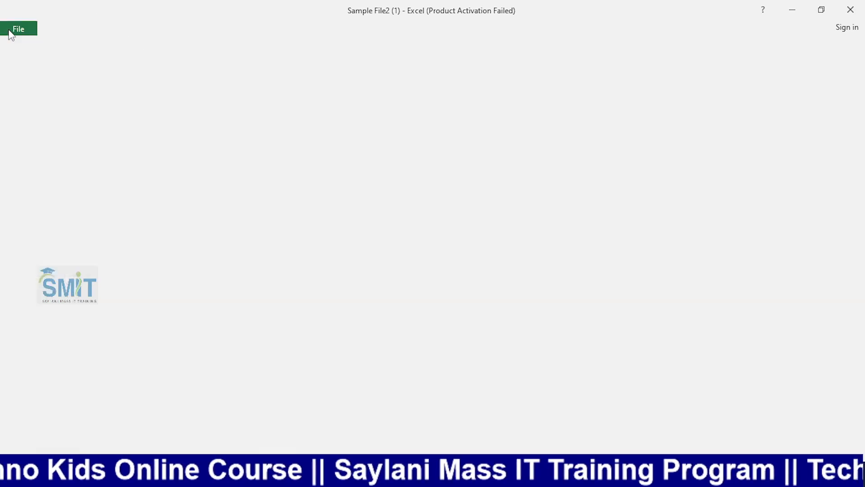
Step: Set the print titles so that row 1 ($1:$1) repeats at the top of every printed page
{"action": "left_click", "coordinate": [349, 198]}
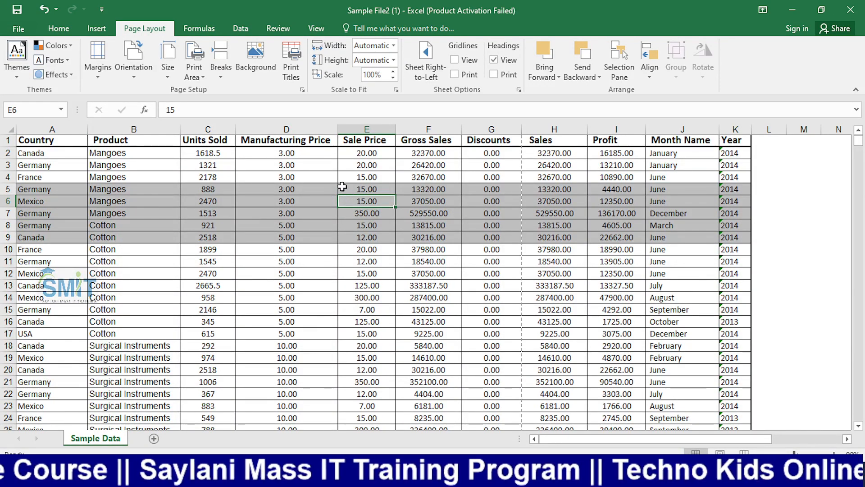
{"action": "left_click", "coordinate": [222, 200]}
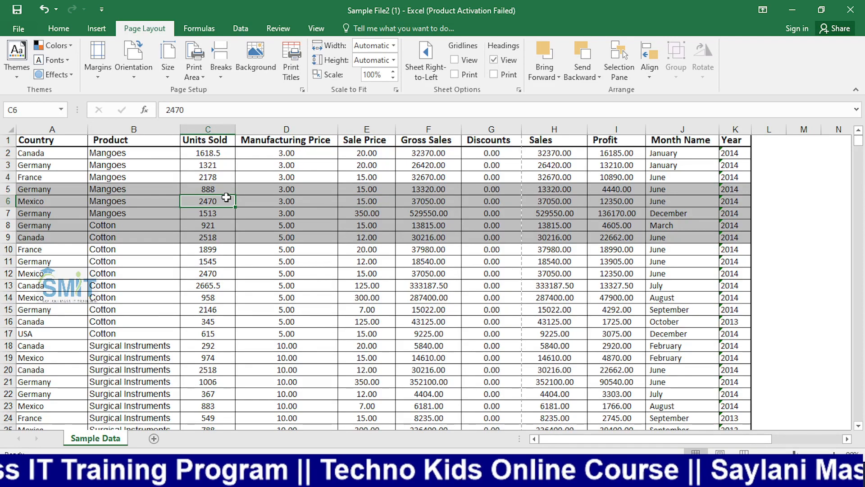
{"action": "left_click_drag", "start_coordinate": [207, 177], "coordinate": [207, 166]}
{"action": "left_click", "coordinate": [292, 75]}
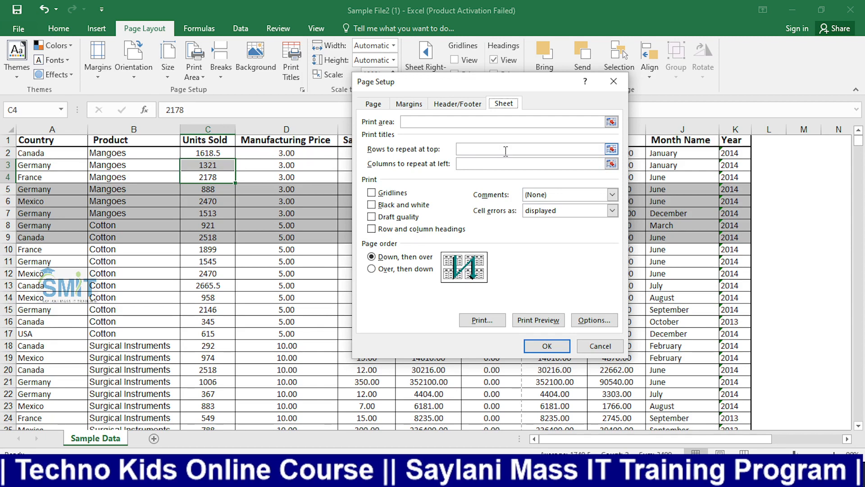
{"action": "left_click", "coordinate": [482, 149]}
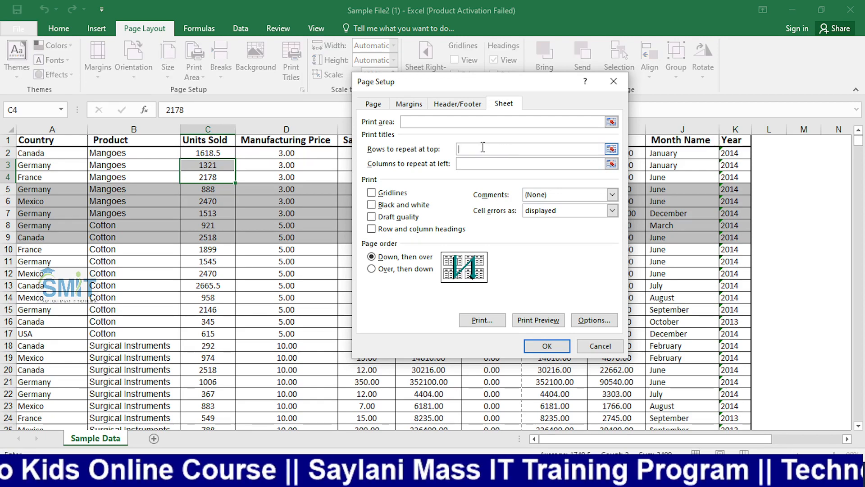
{"action": "left_click", "coordinate": [492, 163]}
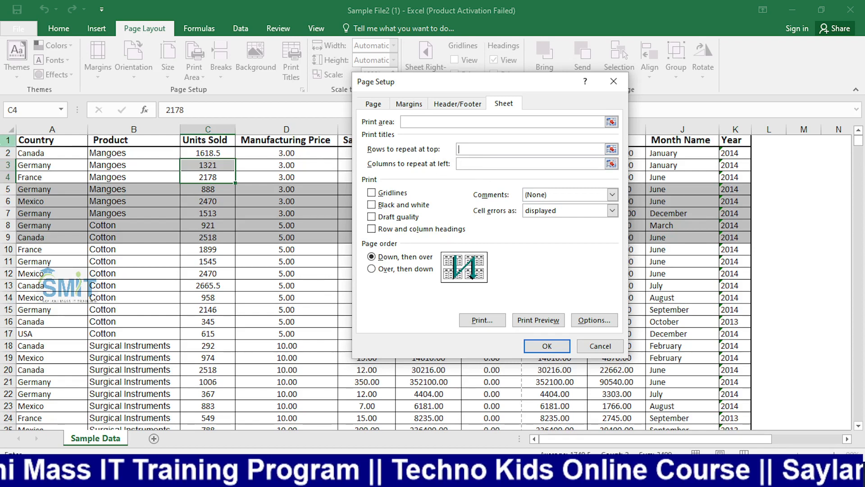
{"action": "left_click", "coordinate": [2, 141]}
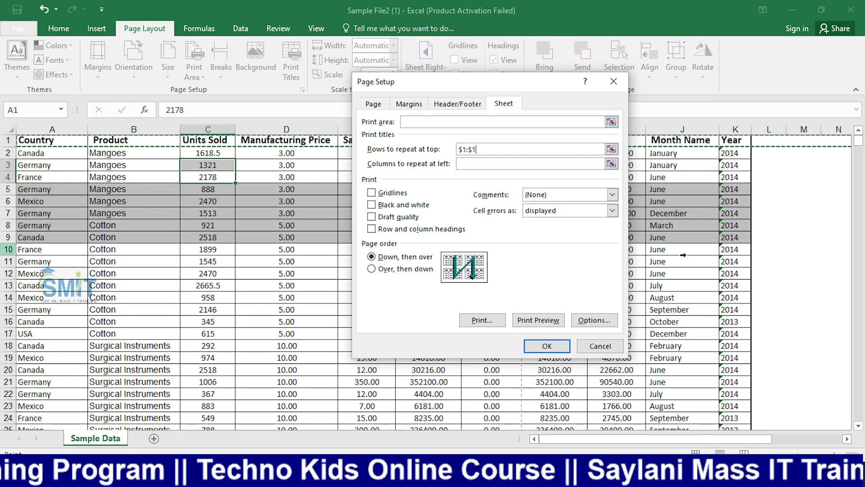
{"action": "left_click", "coordinate": [547, 346]}
{"action": "left_click", "coordinate": [356, 297]}
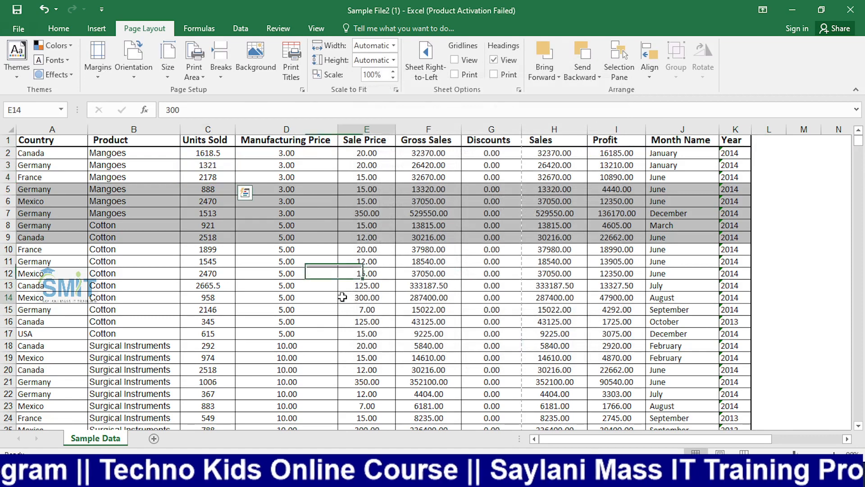
Step: Page through the print preview well past page 30 to check the repeated title row on each page, and return to the worksheet
{"action": "key", "text": "ctrl+p"}
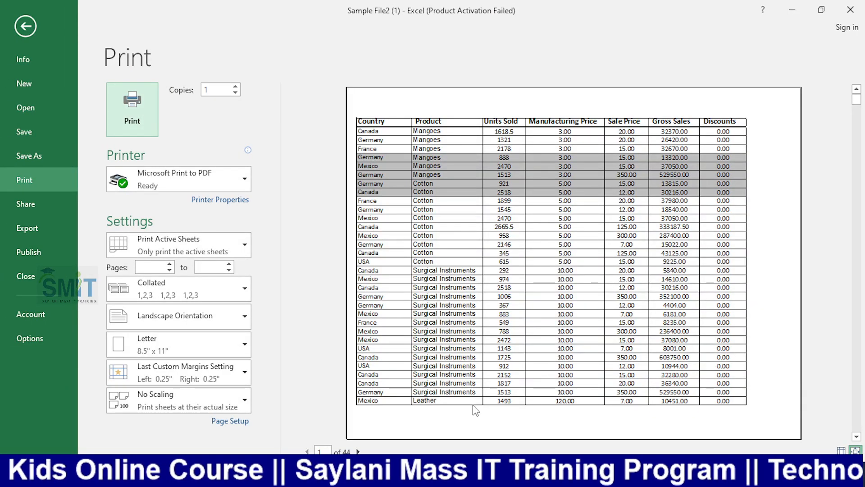
{"action": "left_click", "coordinate": [358, 452]}
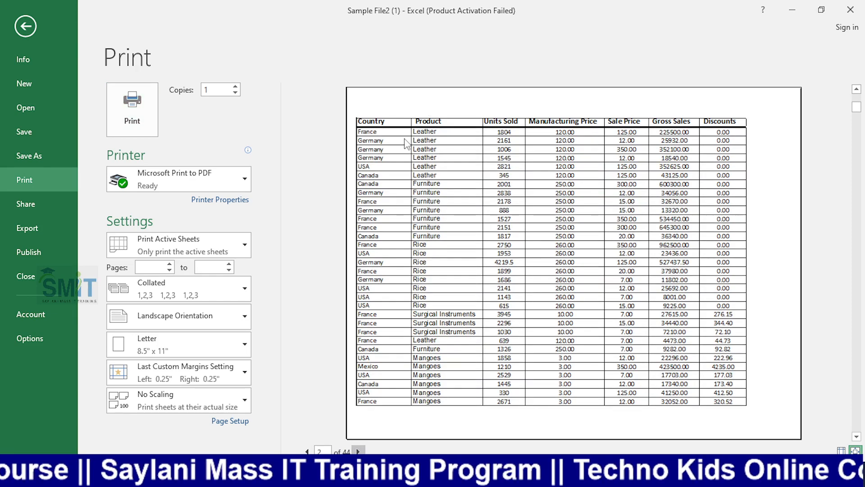
{"action": "scroll", "coordinate": [377, 452], "scroll_direction": "down", "scroll_amount": 2}
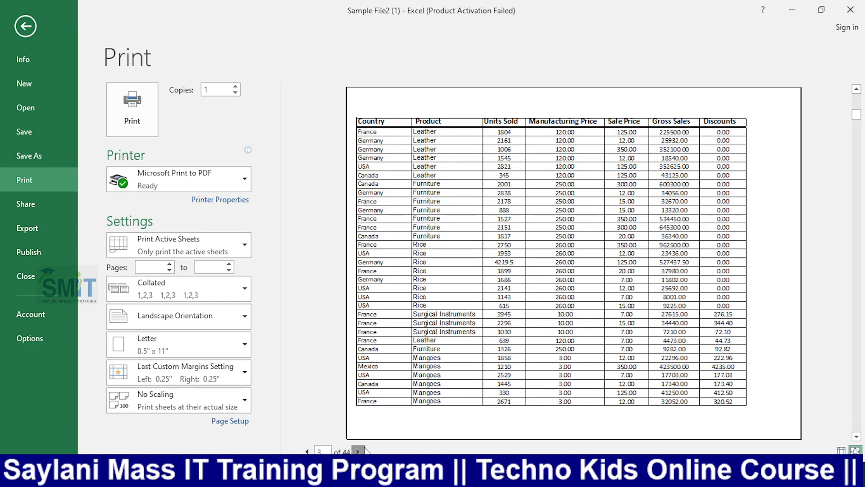
{"action": "left_click", "coordinate": [363, 450]}
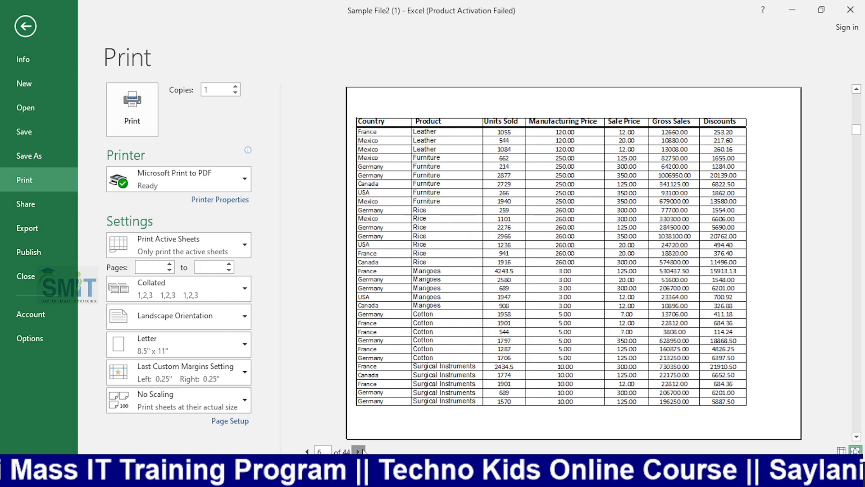
{"action": "left_click", "coordinate": [363, 450]}
{"action": "left_click", "coordinate": [363, 451]}
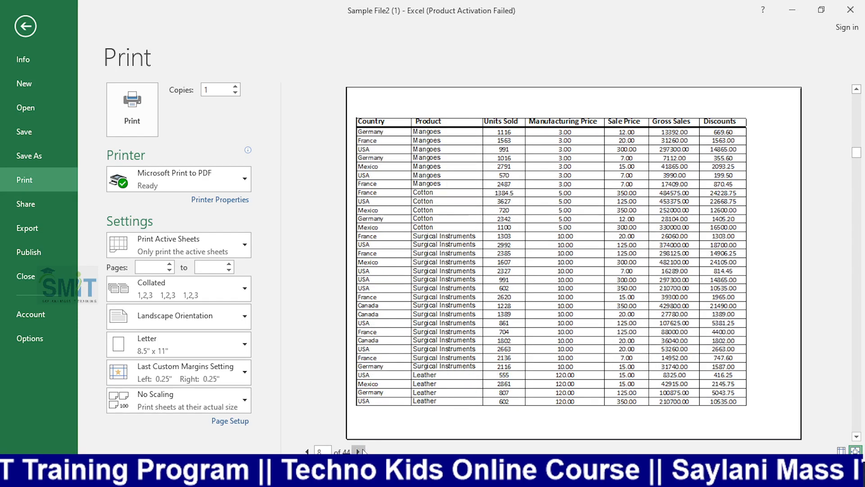
{"action": "left_click", "coordinate": [362, 451]}
{"action": "left_click", "coordinate": [363, 450]}
{"action": "left_click", "coordinate": [363, 450]}
{"action": "left_click", "coordinate": [363, 451]}
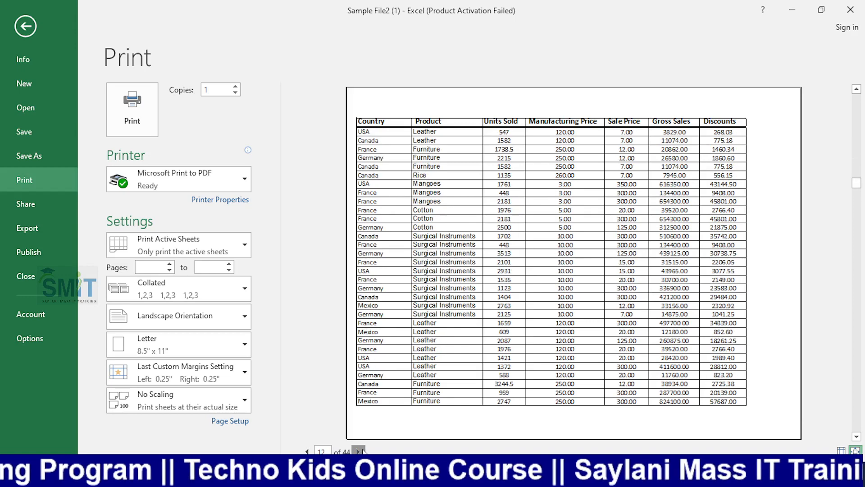
{"action": "left_click", "coordinate": [363, 451]}
{"action": "left_click", "coordinate": [362, 451]}
{"action": "left_click", "coordinate": [363, 451]}
{"action": "left_click", "coordinate": [363, 451]}
{"action": "left_click", "coordinate": [363, 450]}
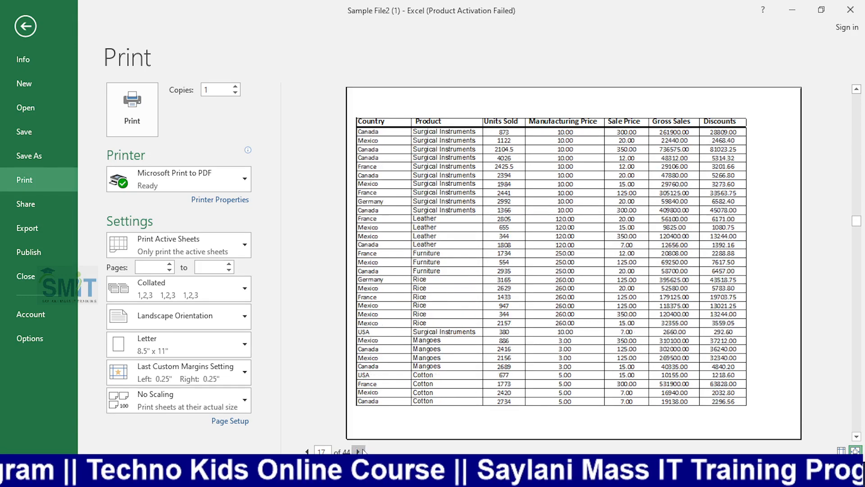
{"action": "left_click", "coordinate": [358, 451]}
{"action": "left_click", "coordinate": [358, 451]}
{"action": "left_click", "coordinate": [358, 451]}
{"action": "left_click", "coordinate": [358, 451]}
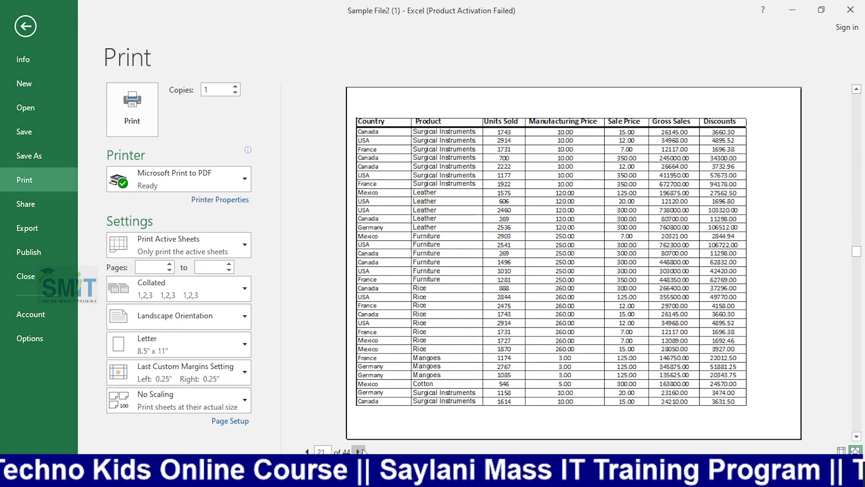
{"action": "left_click", "coordinate": [359, 451]}
{"action": "left_click", "coordinate": [360, 451]}
{"action": "left_click", "coordinate": [359, 451]}
{"action": "left_click", "coordinate": [359, 451]}
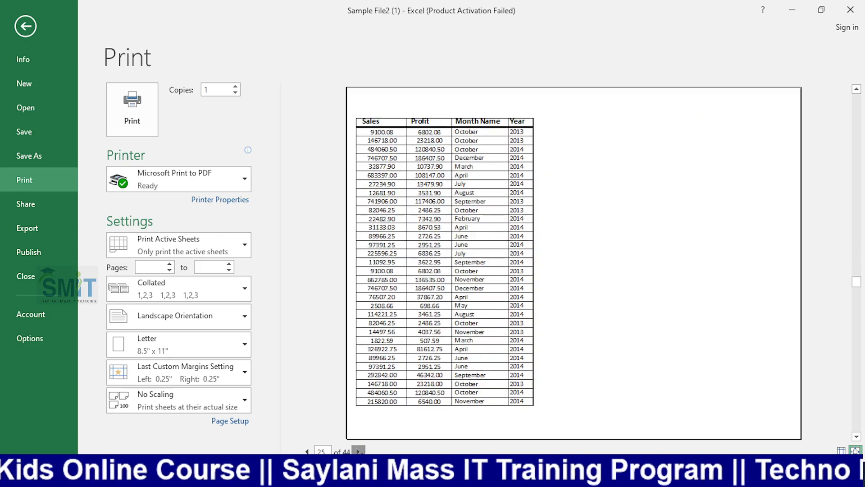
{"action": "left_click", "coordinate": [359, 451]}
{"action": "left_click", "coordinate": [359, 451]}
{"action": "left_click", "coordinate": [359, 451]}
{"action": "left_click", "coordinate": [359, 450]}
{"action": "left_click", "coordinate": [359, 451]}
{"action": "left_click", "coordinate": [359, 451]}
{"action": "left_click", "coordinate": [359, 451]}
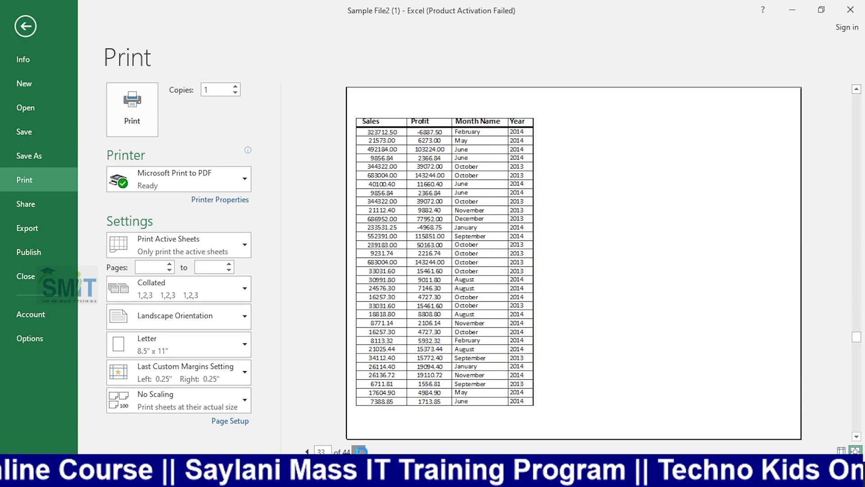
{"action": "left_click", "coordinate": [359, 451]}
{"action": "left_click", "coordinate": [359, 451]}
{"action": "left_click", "coordinate": [359, 451]}
{"action": "left_click", "coordinate": [359, 451]}
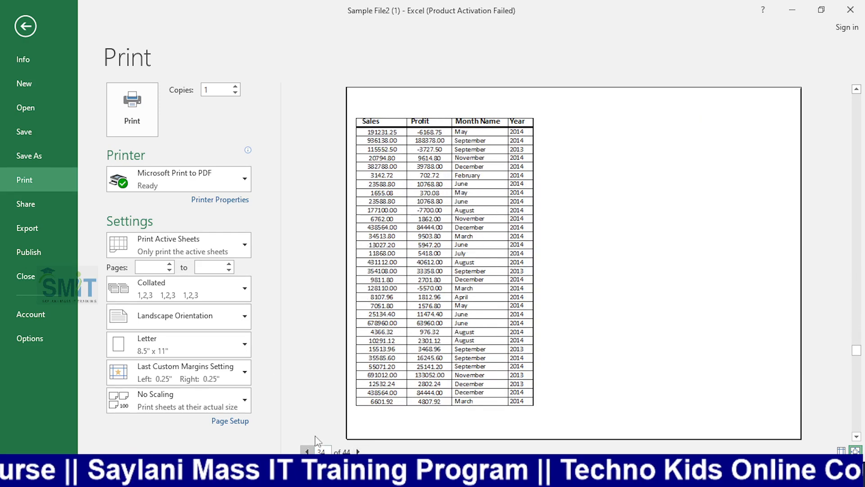
{"action": "left_click", "coordinate": [25, 25]}
Step: Review the header/footer and sheet settings in Page Setup, and close the dialog without changes
{"action": "left_click", "coordinate": [297, 210]}
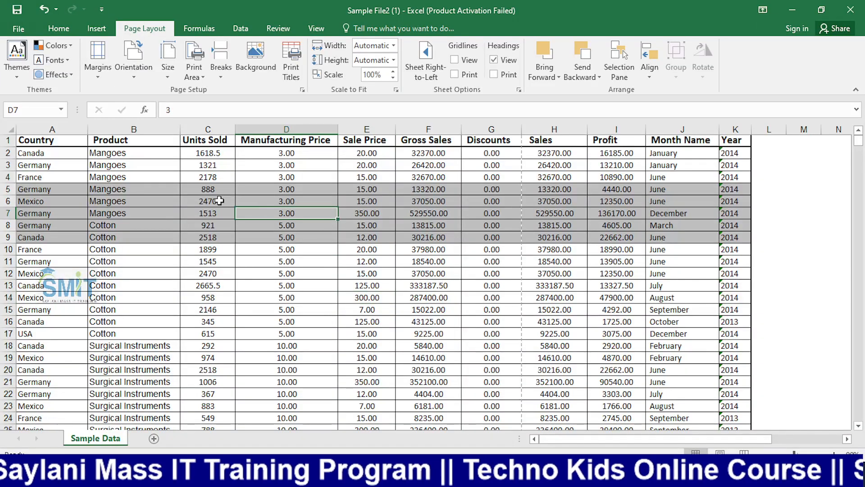
{"action": "left_click", "coordinate": [302, 90]}
{"action": "left_click", "coordinate": [458, 104]}
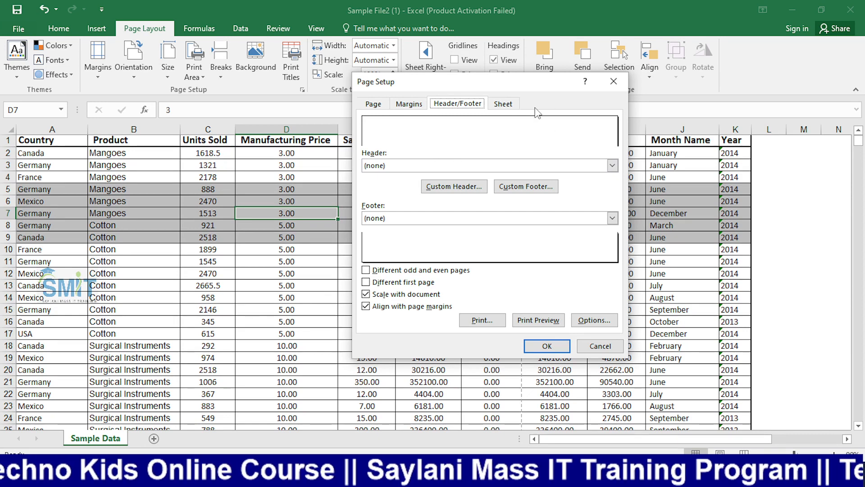
{"action": "left_click", "coordinate": [514, 106]}
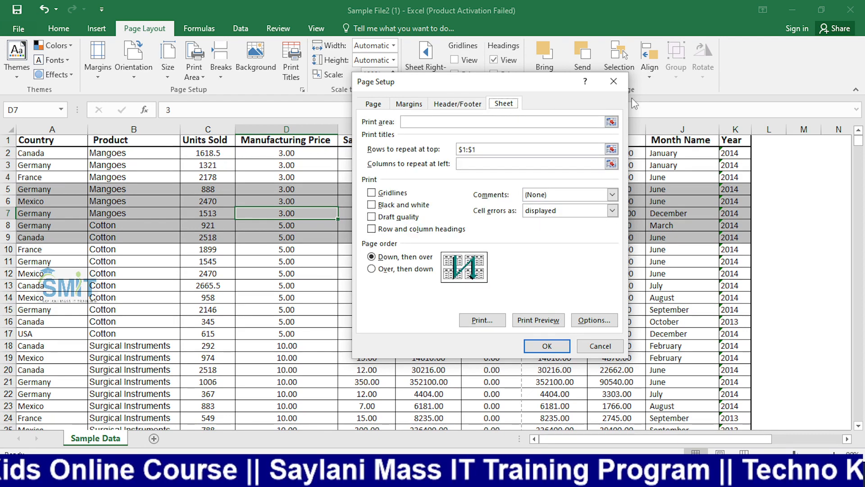
{"action": "left_click", "coordinate": [614, 81]}
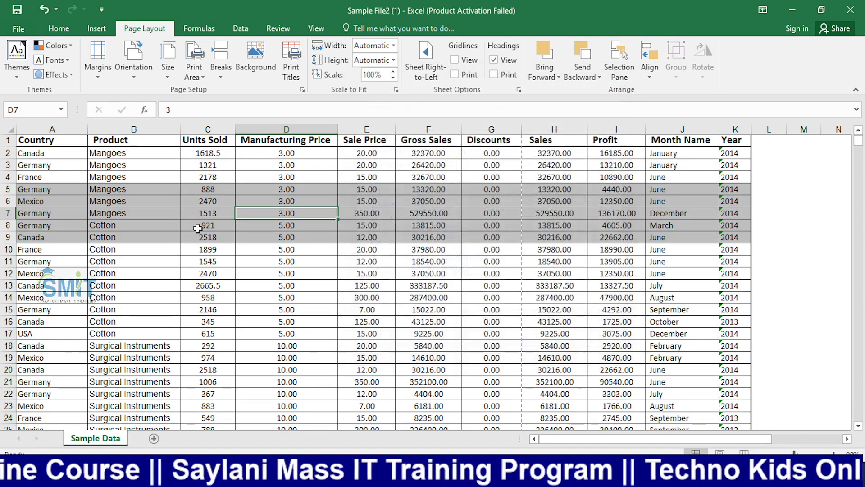
{"action": "left_click", "coordinate": [270, 227]}
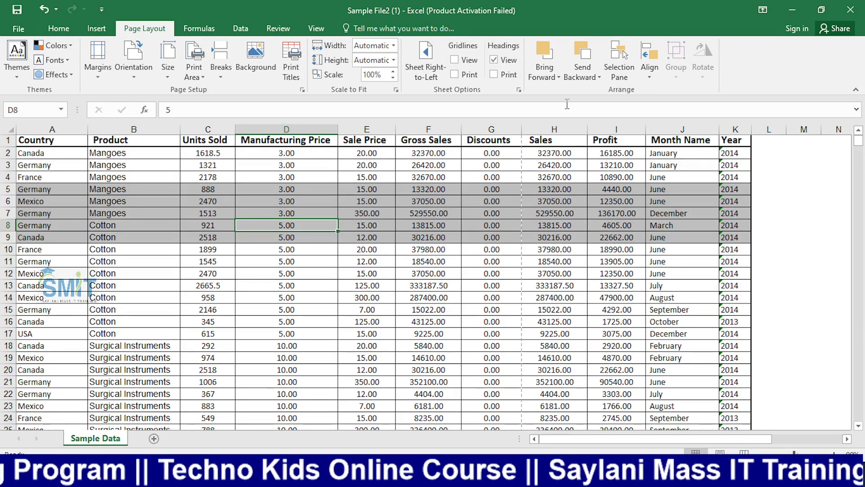
Step: Switch the Sample Data sheet to right-to-left layout, and restore its left-to-right layout
{"action": "left_click", "coordinate": [437, 53]}
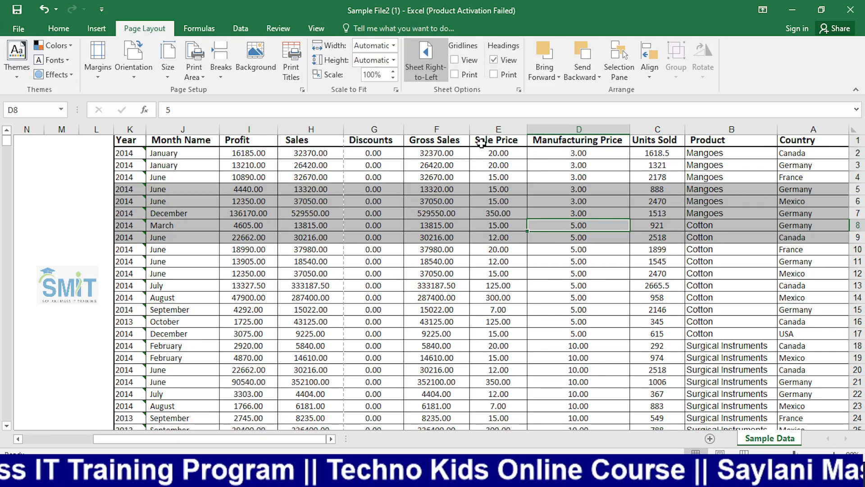
{"action": "left_click", "coordinate": [433, 62]}
{"action": "left_click", "coordinate": [434, 63]}
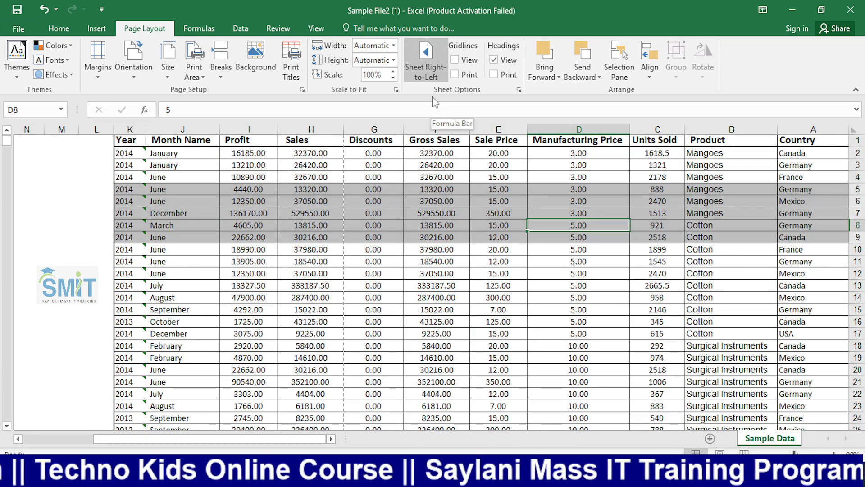
{"action": "left_click", "coordinate": [428, 63]}
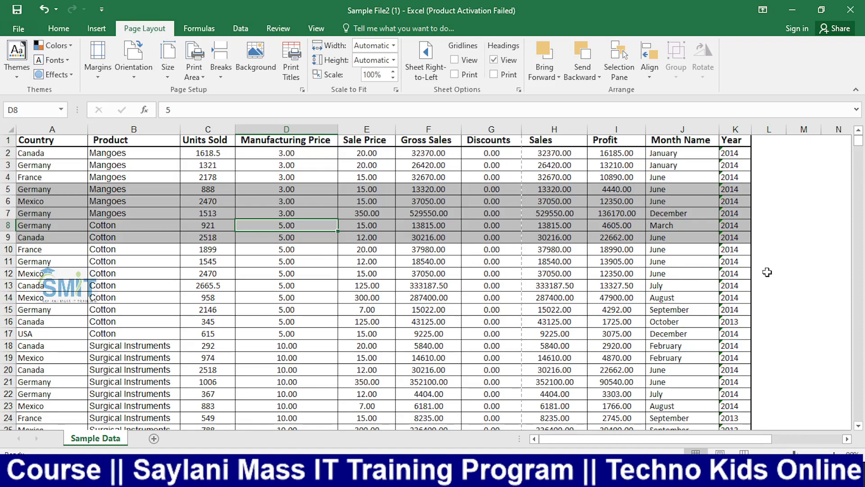
Step: Add a new blank worksheet, look at its default gridlines, and return to the Sample Data sheet
{"action": "left_click", "coordinate": [803, 261]}
{"action": "scroll", "coordinate": [798, 279], "scroll_direction": "down", "scroll_amount": 3}
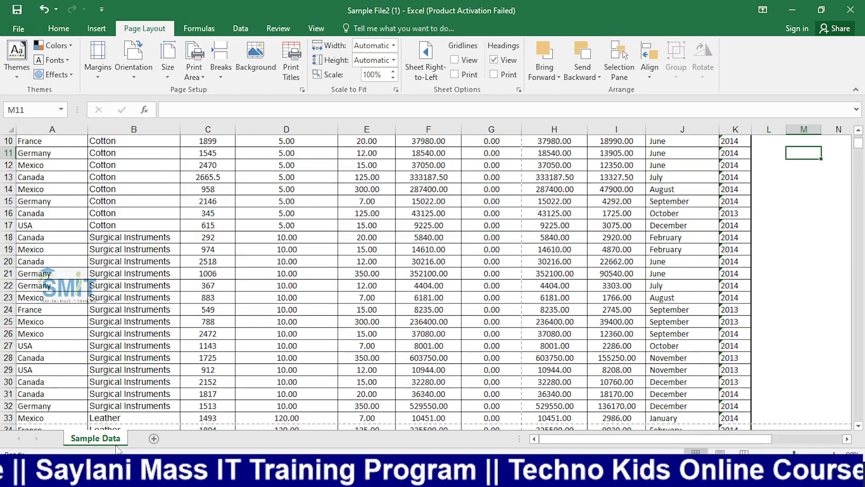
{"action": "left_click", "coordinate": [154, 438]}
{"action": "left_click_drag", "start_coordinate": [266, 191], "coordinate": [321, 212]}
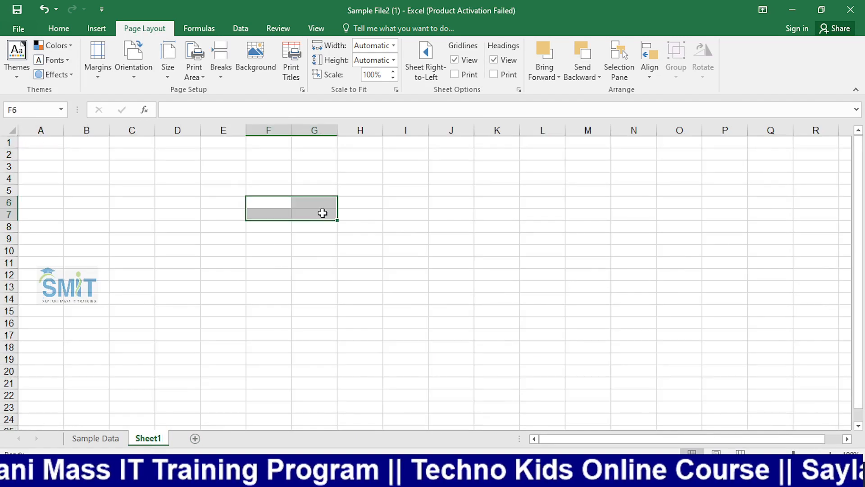
{"action": "left_click", "coordinate": [373, 181]}
{"action": "left_click", "coordinate": [361, 223]}
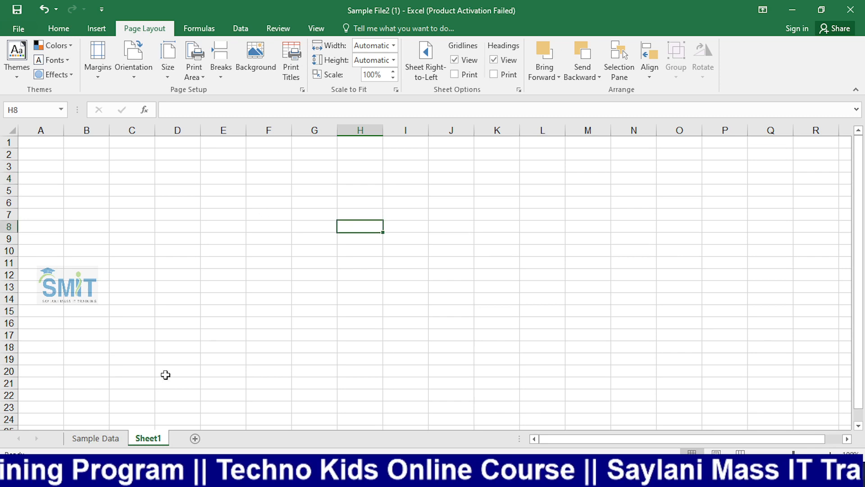
{"action": "left_click", "coordinate": [108, 437]}
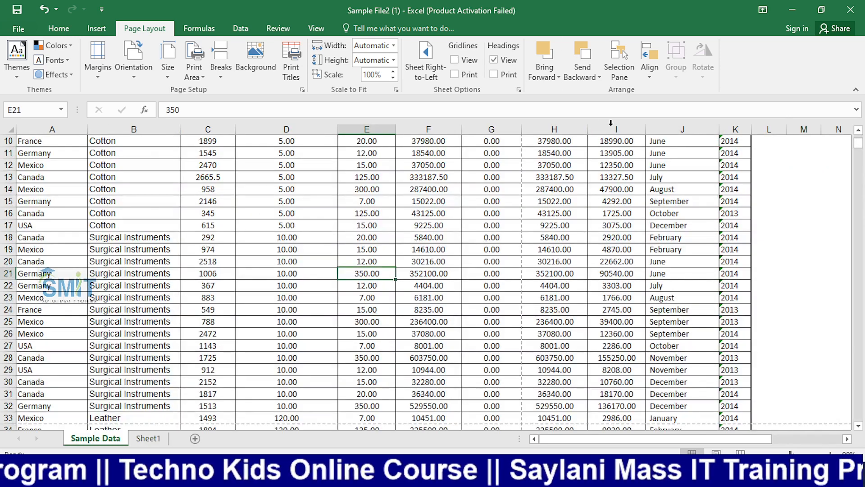
Step: Turn on the display of gridlines in the empty area beside the data on the Sample Data sheet
{"action": "scroll", "coordinate": [782, 344], "scroll_direction": "down", "scroll_amount": 17}
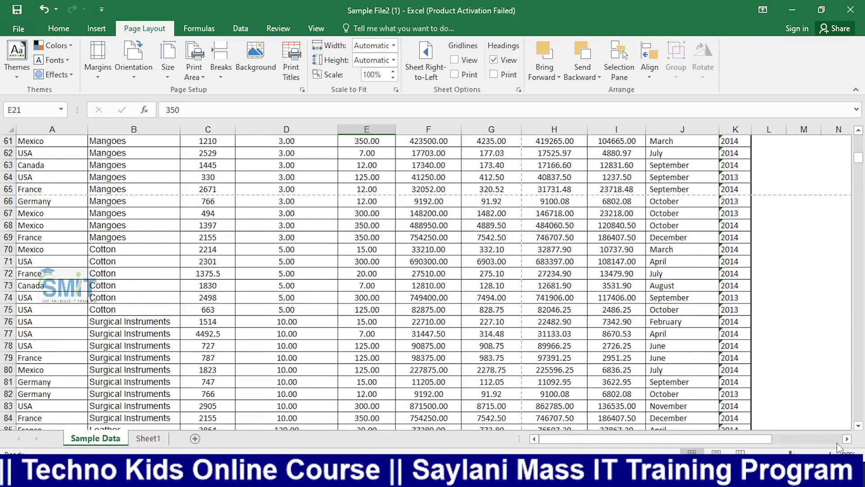
{"action": "left_click", "coordinate": [847, 438]}
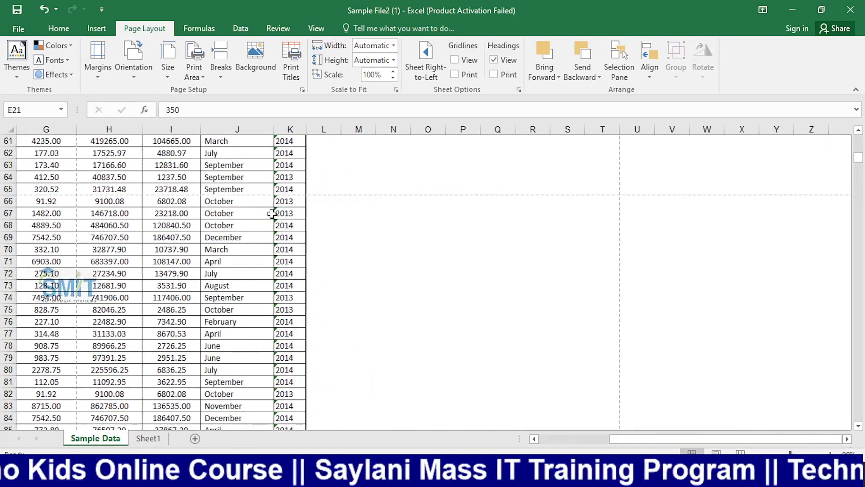
{"action": "left_click", "coordinate": [497, 236]}
{"action": "scroll", "coordinate": [497, 236], "scroll_direction": "up", "scroll_amount": 3}
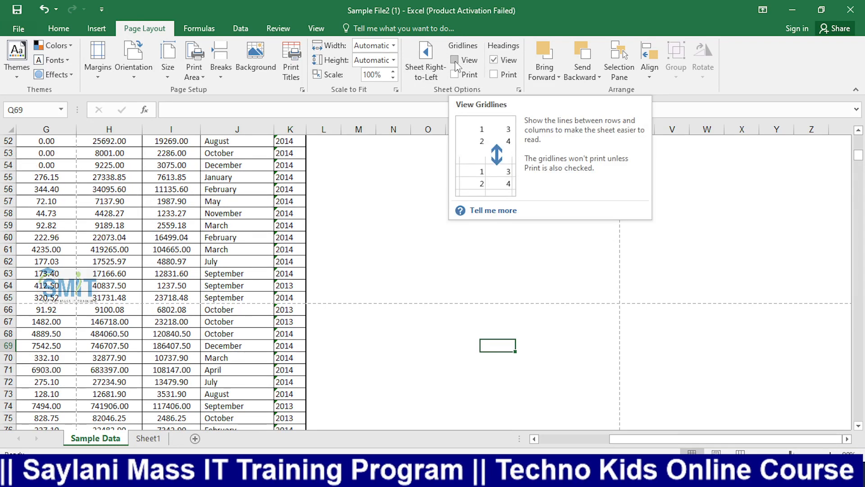
{"action": "left_click", "coordinate": [454, 60]}
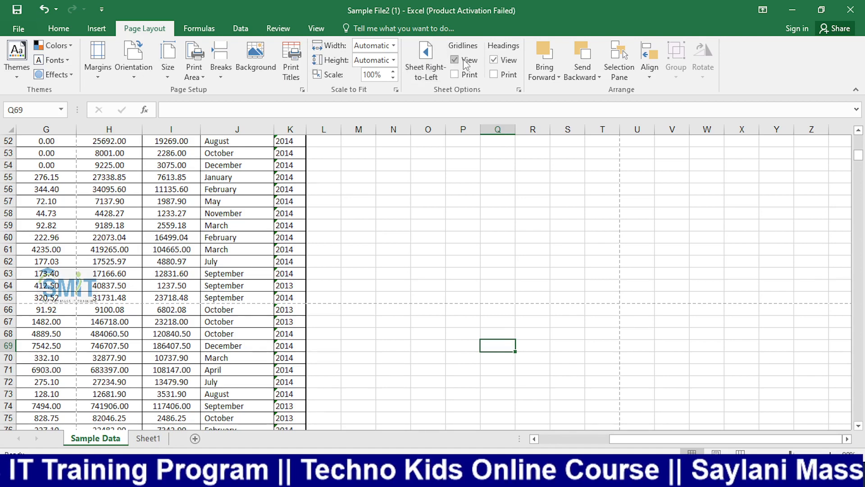
{"action": "left_click", "coordinate": [466, 61]}
{"action": "left_click", "coordinate": [467, 65]}
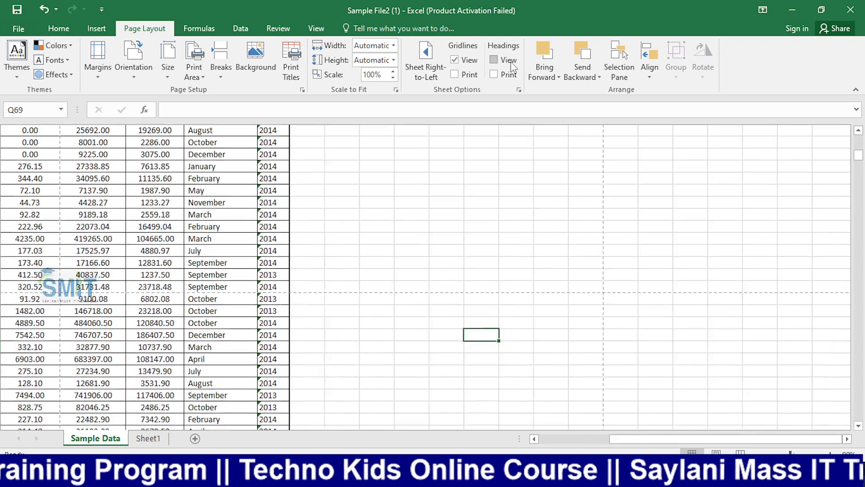
Step: Hide the row and column headings on the Sample Data sheet, and show them again
{"action": "left_click", "coordinate": [494, 60]}
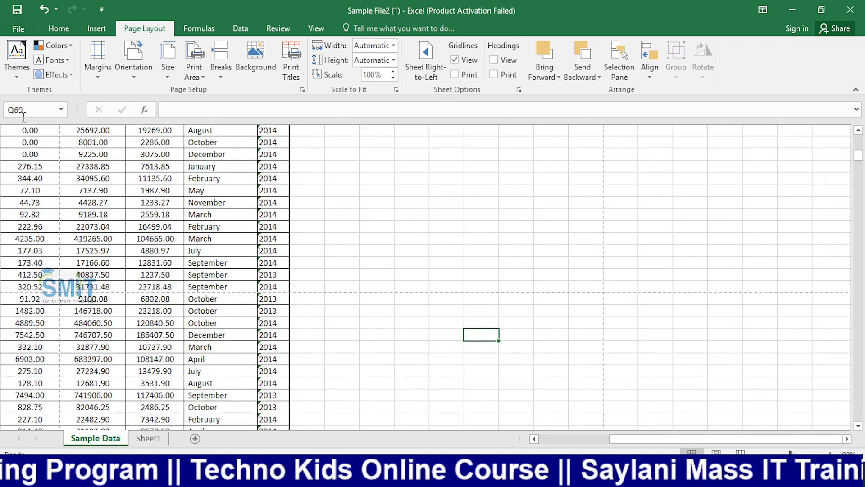
{"action": "scroll", "coordinate": [640, 426], "scroll_direction": "left", "scroll_amount": 5}
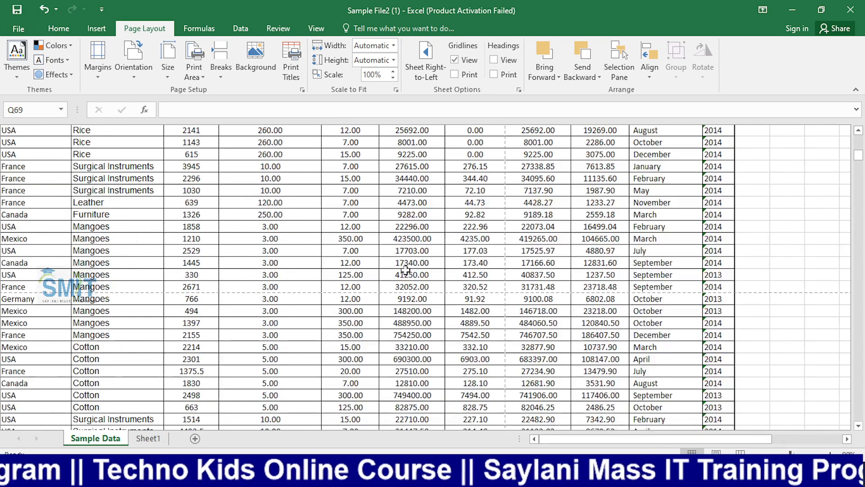
{"action": "left_click", "coordinate": [495, 60]}
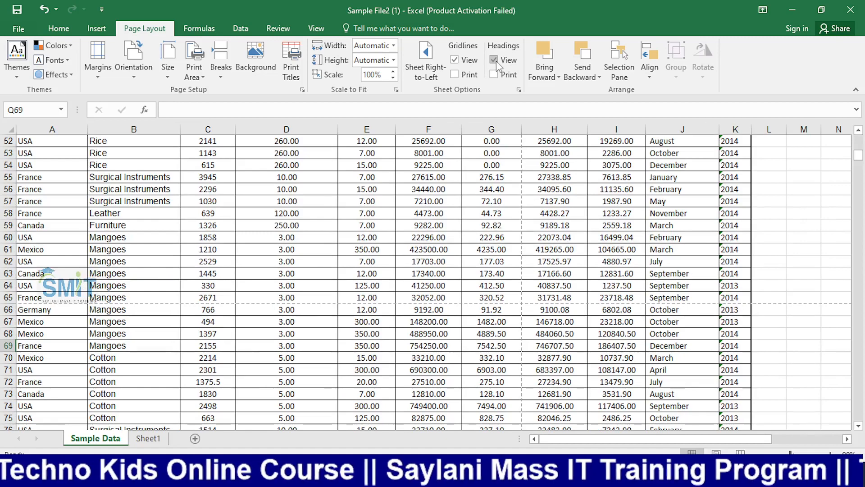
Step: Enable printing of the row and column headings, check the first page in the print preview, and return to the worksheet
{"action": "left_click", "coordinate": [498, 75]}
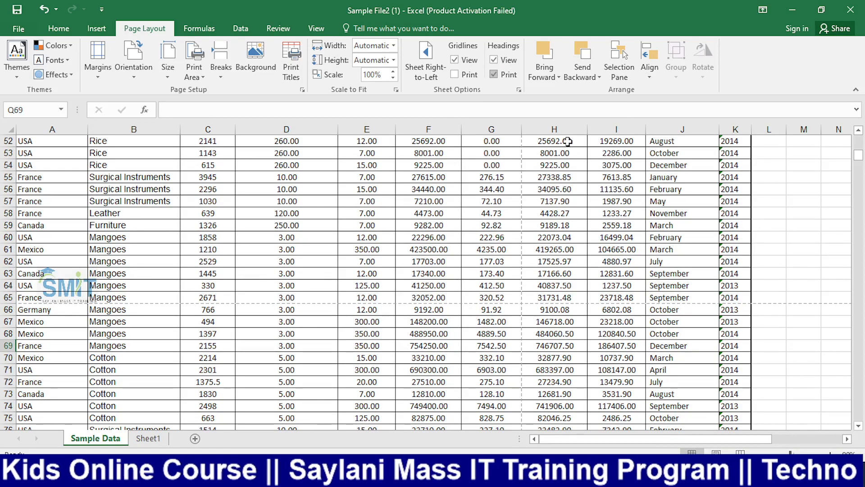
{"action": "key", "text": "ctrl+["}
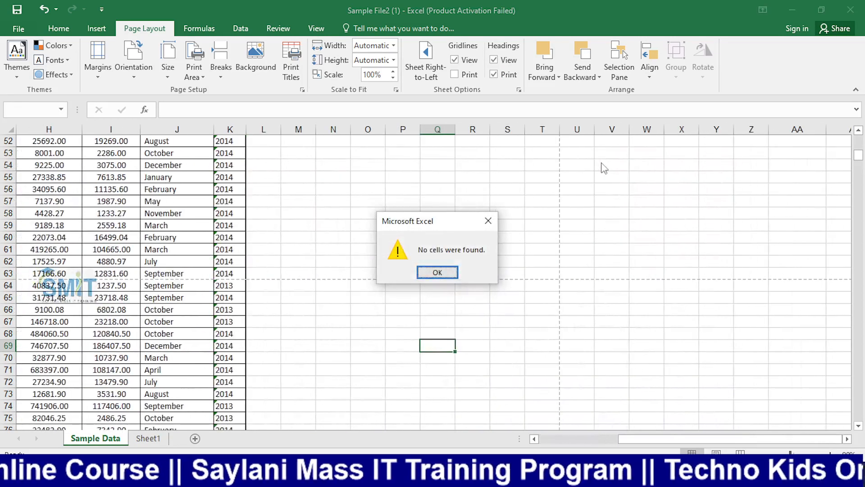
{"action": "left_click", "coordinate": [488, 221]}
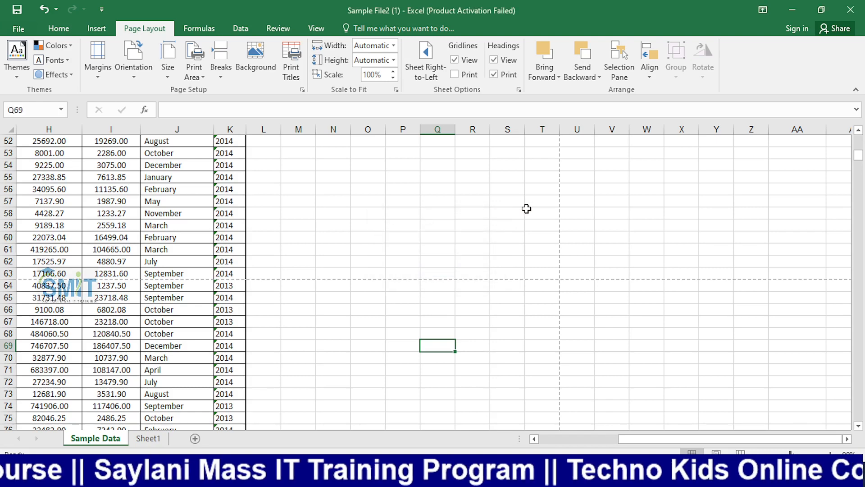
{"action": "key", "text": "ctrl+p"}
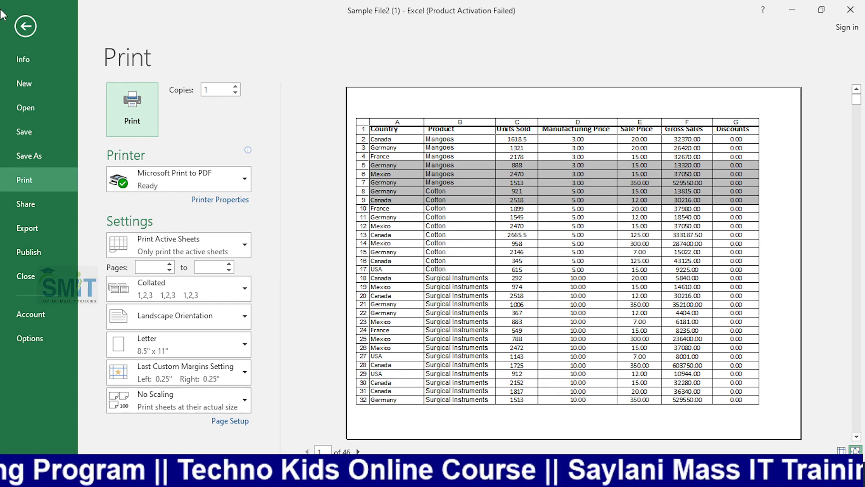
{"action": "left_click", "coordinate": [24, 25]}
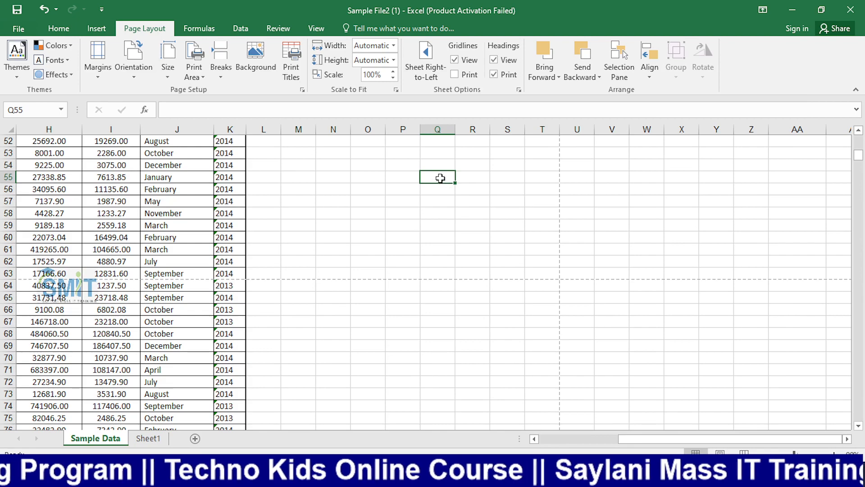
{"action": "key", "text": "alt+Tab"}
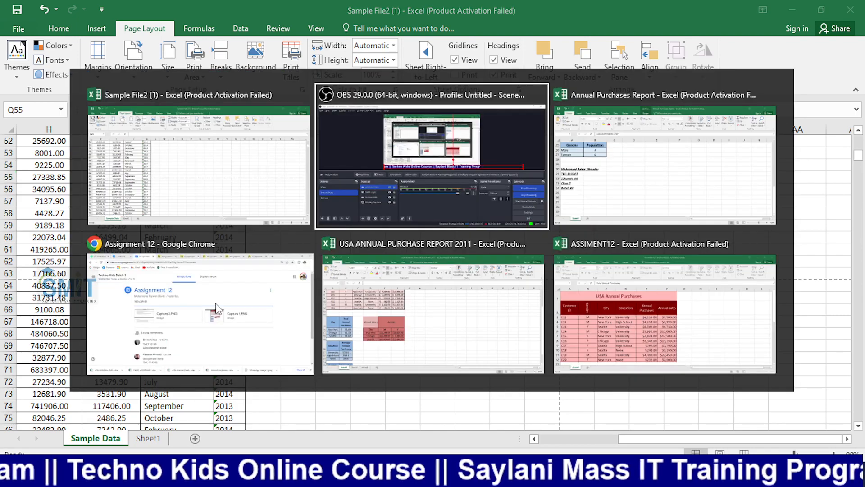
{"action": "left_click", "coordinate": [28, 360]}
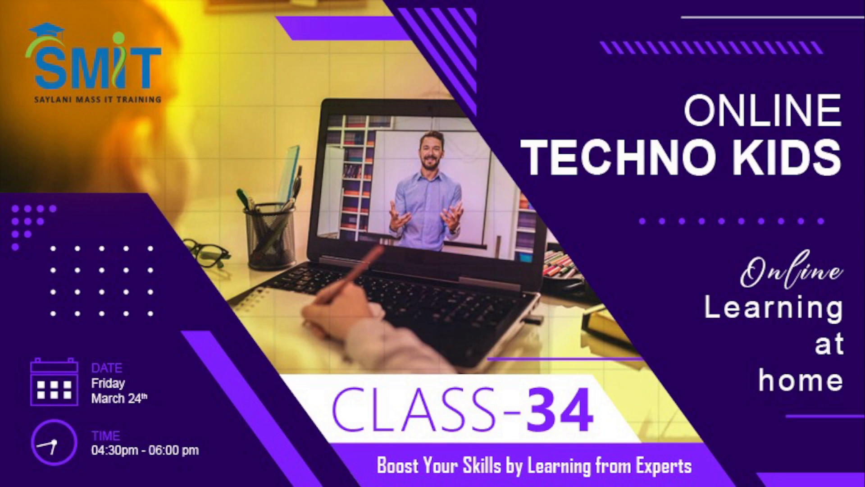
{"action": "left_click", "coordinate": [67, 336]}
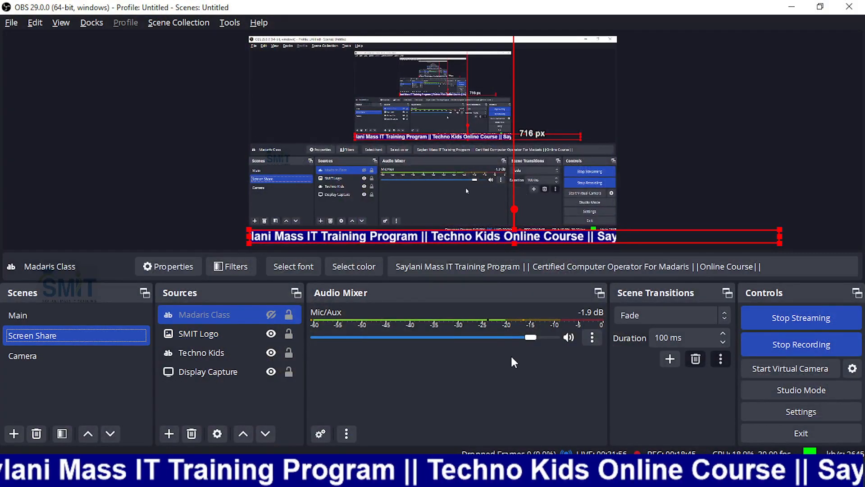
{"action": "key", "text": "alt+Tab"}
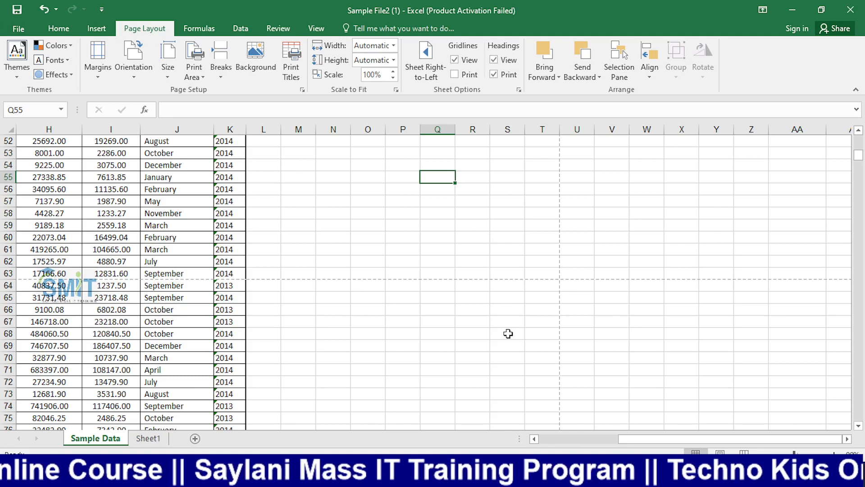
{"action": "key", "text": "alt+Tab"}
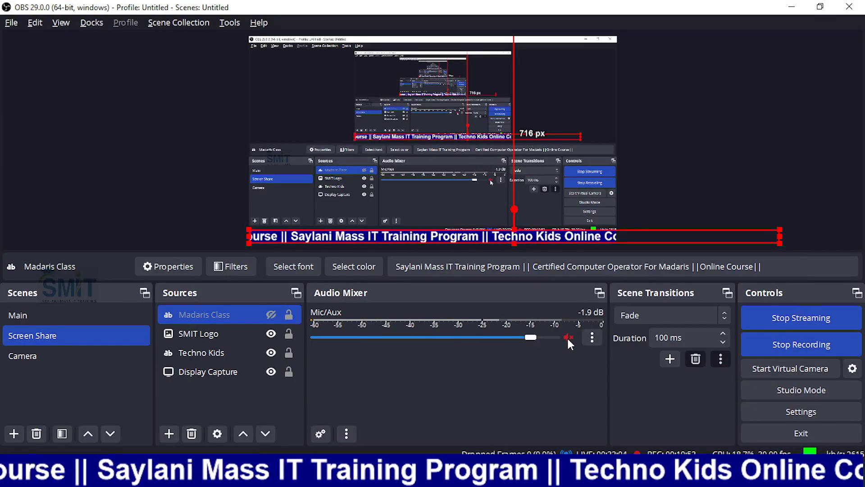
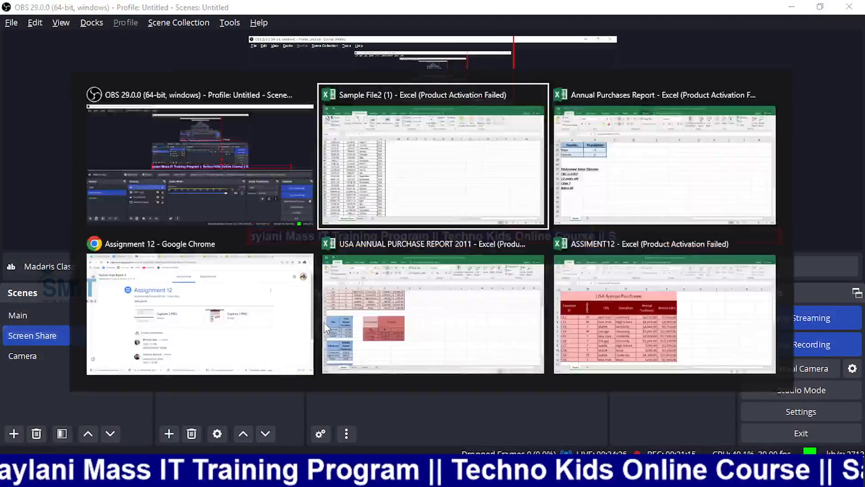
{"action": "left_click_drag", "start_coordinate": [683, 441], "coordinate": [599, 441]}
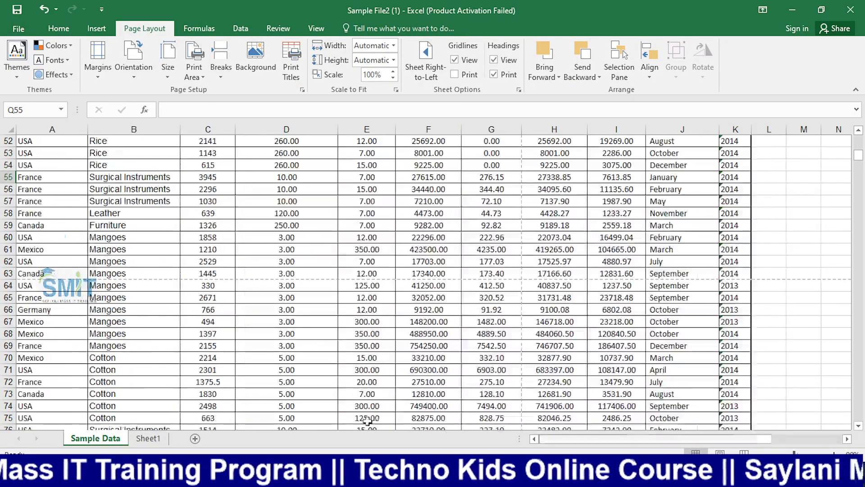
{"action": "scroll", "coordinate": [333, 328], "scroll_direction": "up", "scroll_amount": 13}
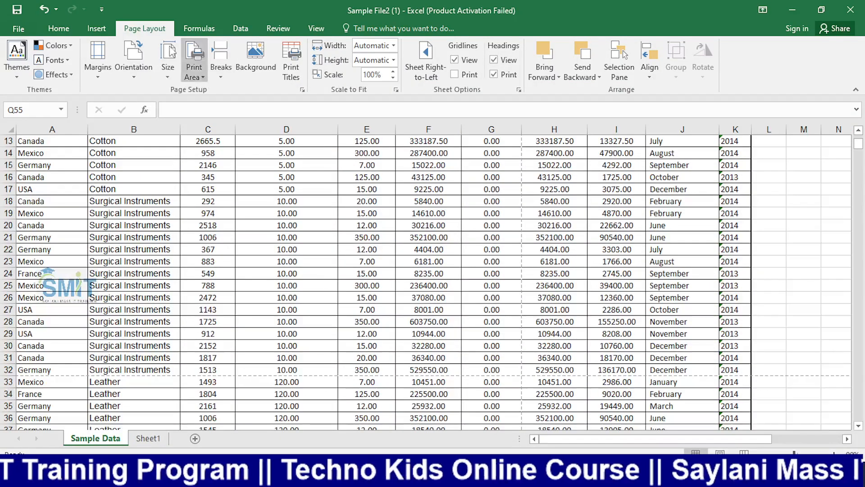
{"action": "left_click", "coordinate": [101, 28]}
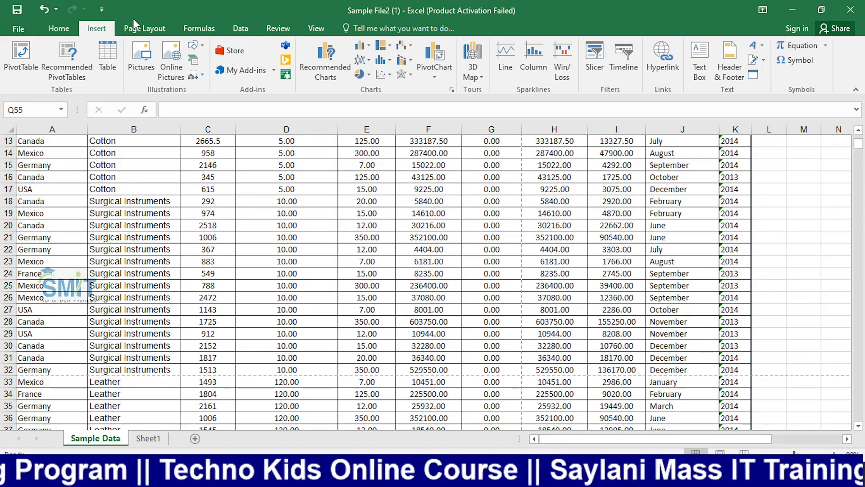
{"action": "left_click", "coordinate": [143, 29]}
{"action": "left_click", "coordinate": [192, 30]}
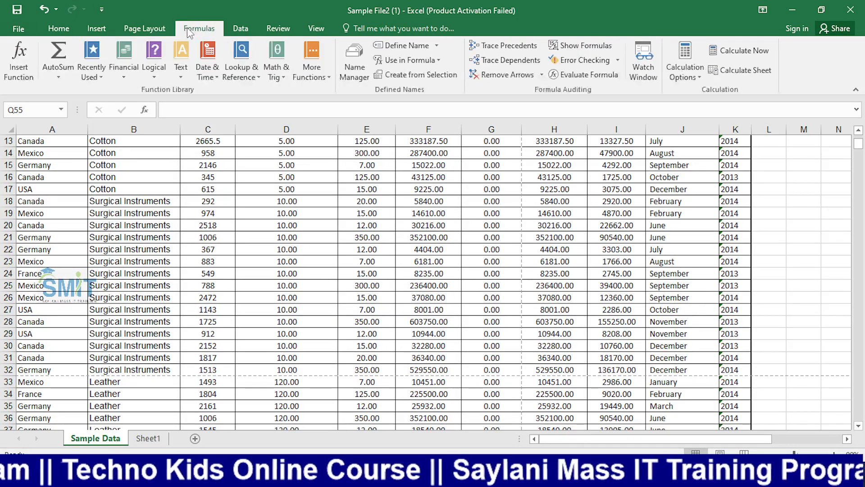
{"action": "left_click", "coordinate": [238, 32]}
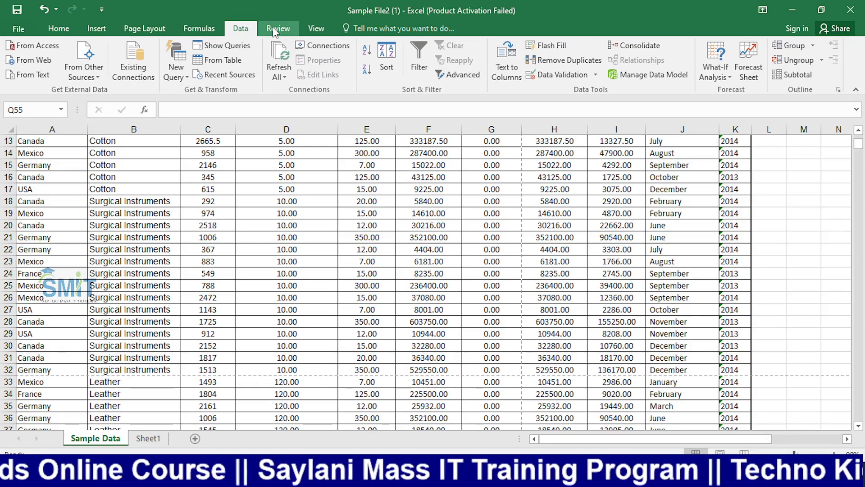
{"action": "left_click", "coordinate": [278, 29]}
{"action": "left_click", "coordinate": [239, 29]}
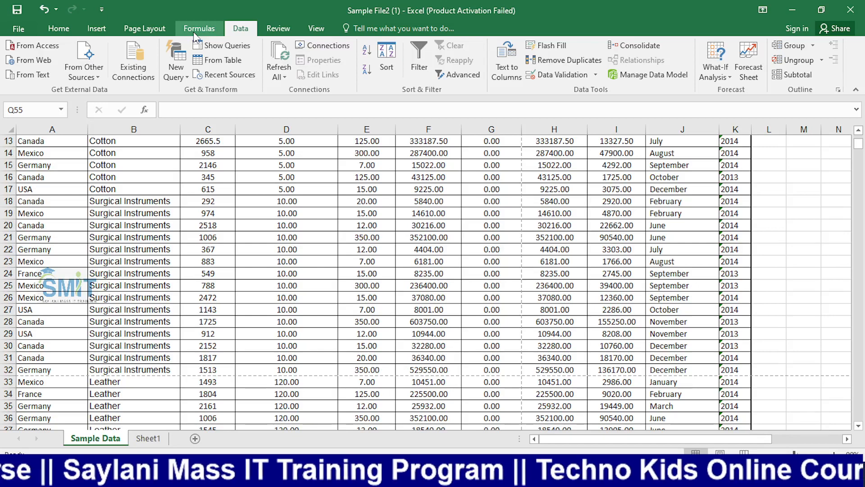
{"action": "left_click", "coordinate": [195, 32]}
{"action": "left_click", "coordinate": [145, 30]}
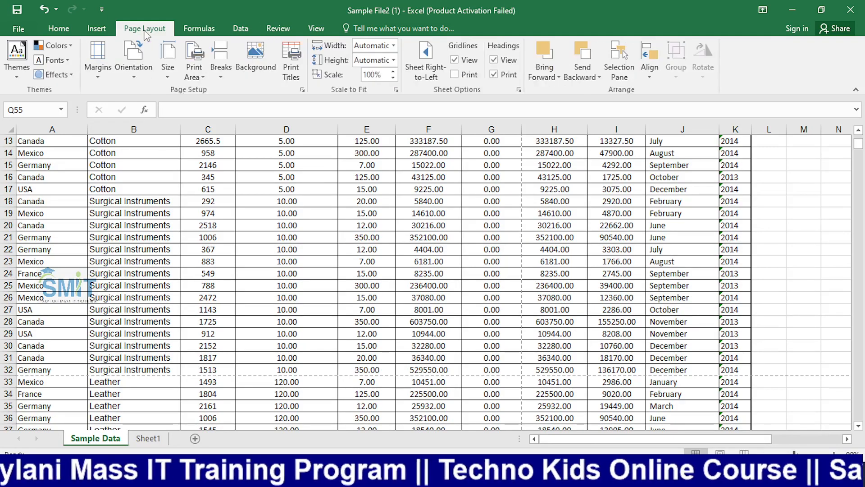
{"action": "scroll", "coordinate": [325, 203], "scroll_direction": "up", "scroll_amount": 4}
{"action": "left_click", "coordinate": [705, 226]}
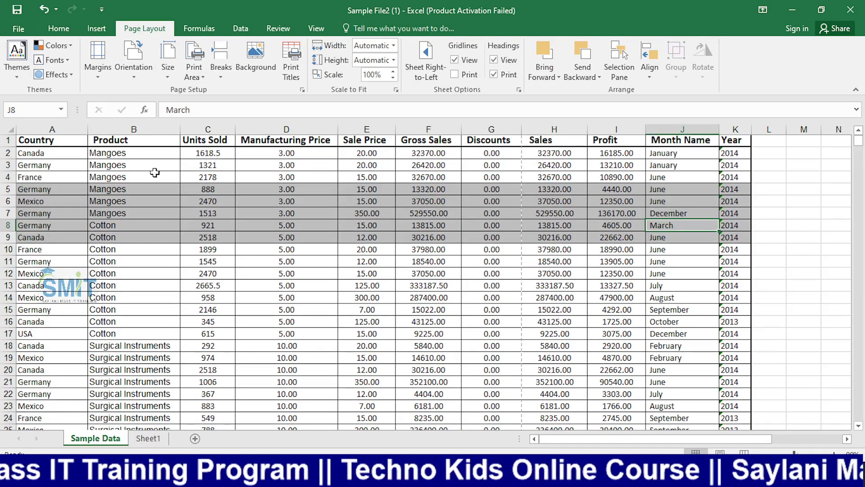
{"action": "left_click", "coordinate": [186, 187]}
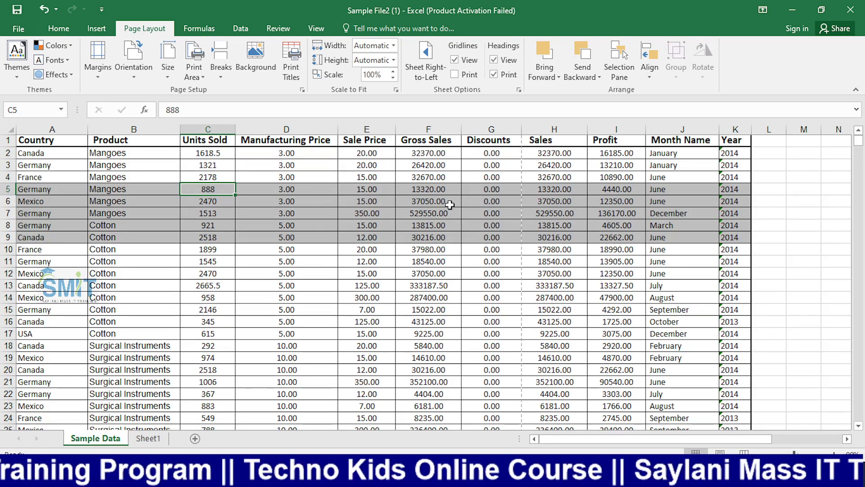
Step: Remove the grey fill from the shaded data rows in A5:K9 of the Sample Data sheet
{"action": "left_click", "coordinate": [420, 286]}
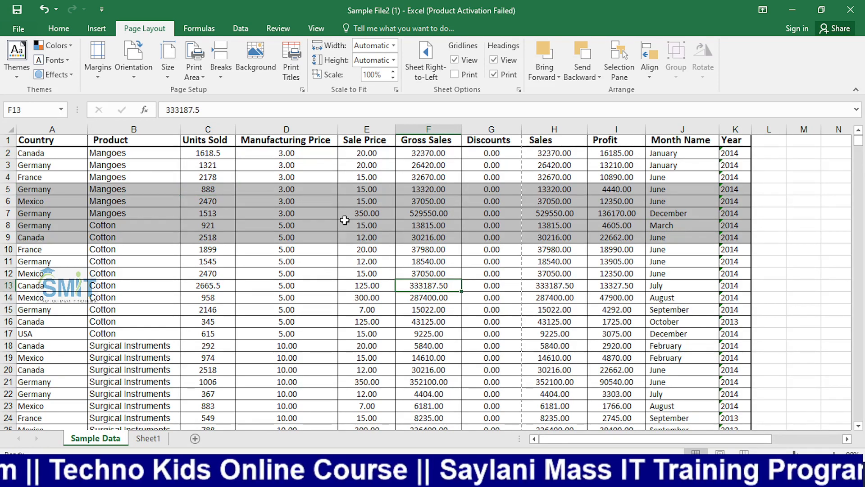
{"action": "left_click", "coordinate": [596, 249]}
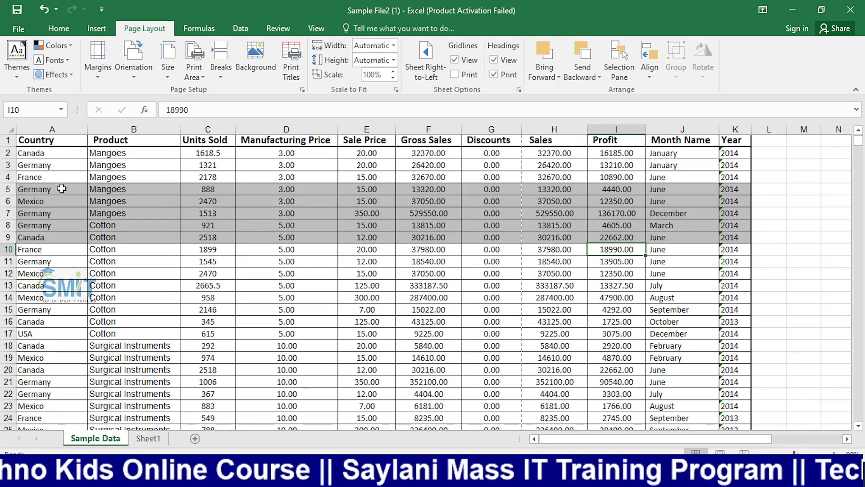
{"action": "left_click_drag", "start_coordinate": [61, 188], "coordinate": [734, 240]}
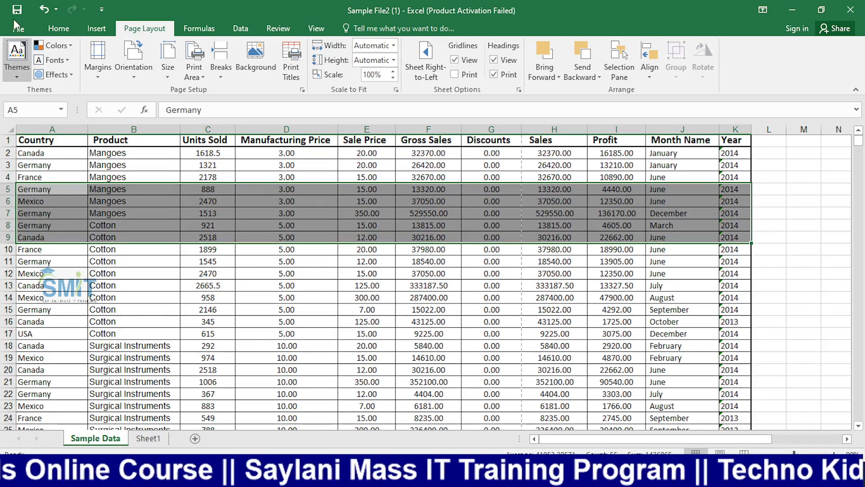
{"action": "left_click", "coordinate": [59, 28]}
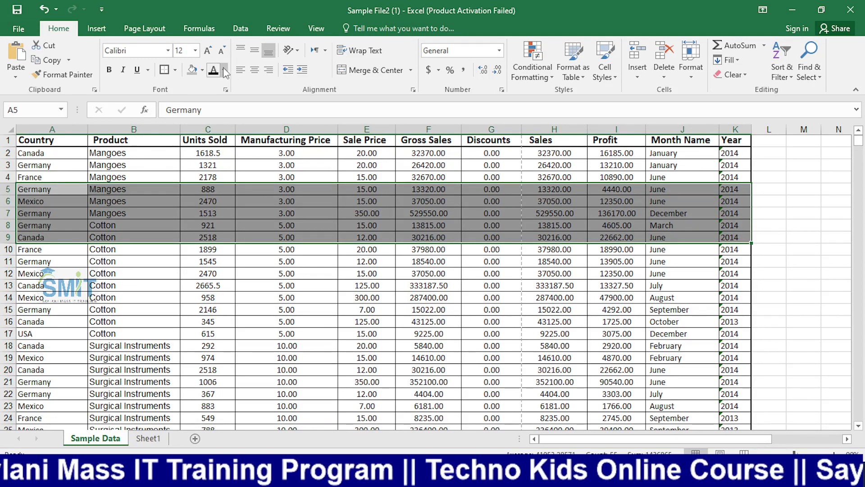
{"action": "left_click", "coordinate": [203, 70]}
{"action": "left_click", "coordinate": [216, 182]}
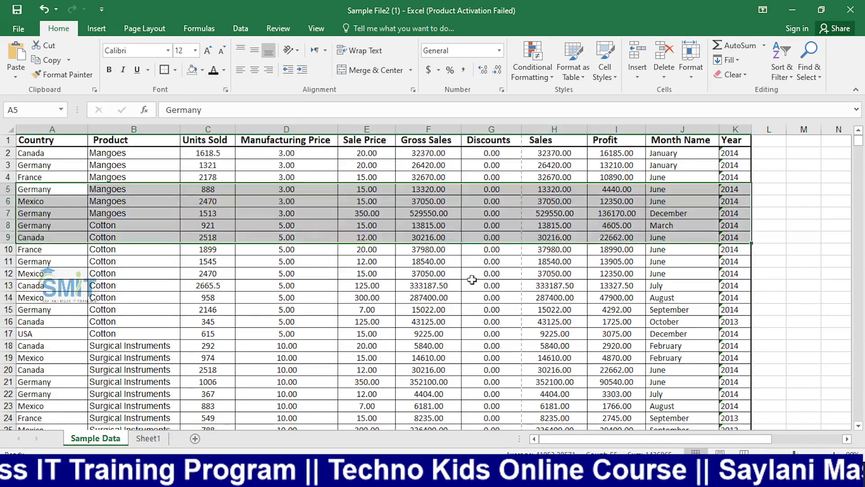
{"action": "left_click", "coordinate": [469, 276]}
{"action": "scroll", "coordinate": [116, 220], "scroll_direction": "down", "scroll_amount": 10}
{"action": "scroll", "coordinate": [115, 220], "scroll_direction": "up", "scroll_amount": 5}
{"action": "scroll", "coordinate": [115, 220], "scroll_direction": "up", "scroll_amount": 5}
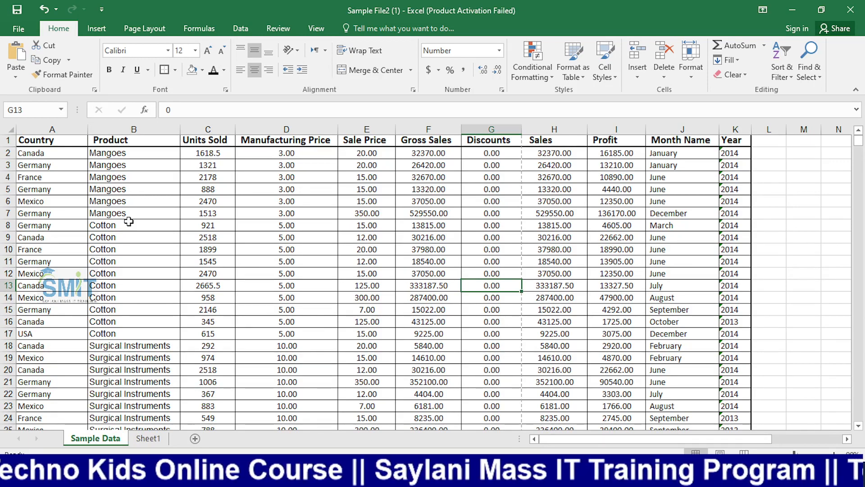
{"action": "left_click", "coordinate": [257, 263]}
{"action": "left_click", "coordinate": [849, 439]}
{"action": "left_click", "coordinate": [848, 439]}
{"action": "left_click", "coordinate": [849, 439]}
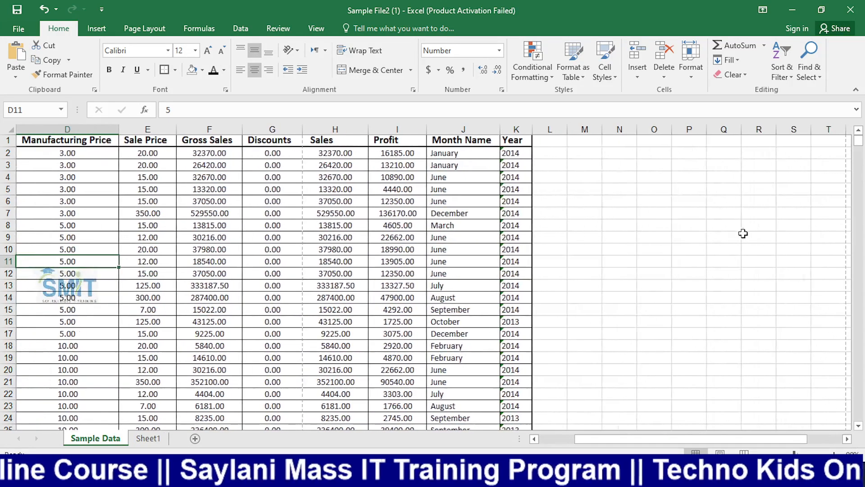
{"action": "left_click", "coordinate": [738, 235]}
{"action": "left_click", "coordinate": [657, 205]}
{"action": "type", "text": "="}
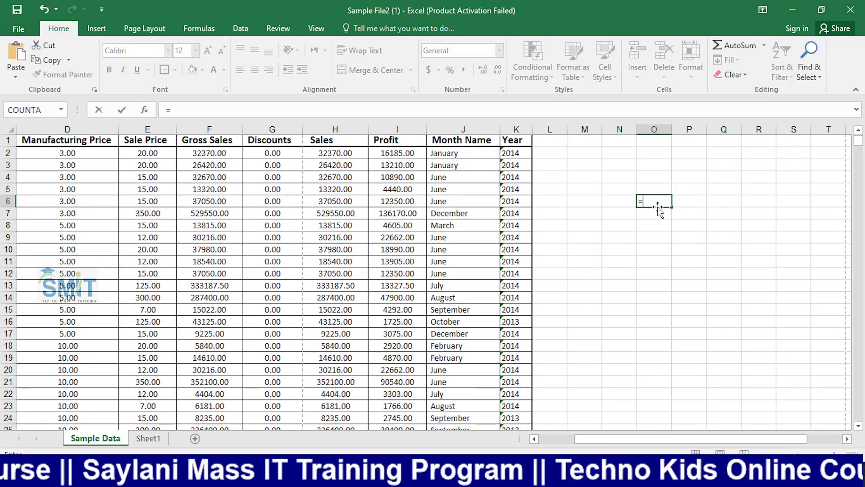
{"action": "key", "text": "Escape"}
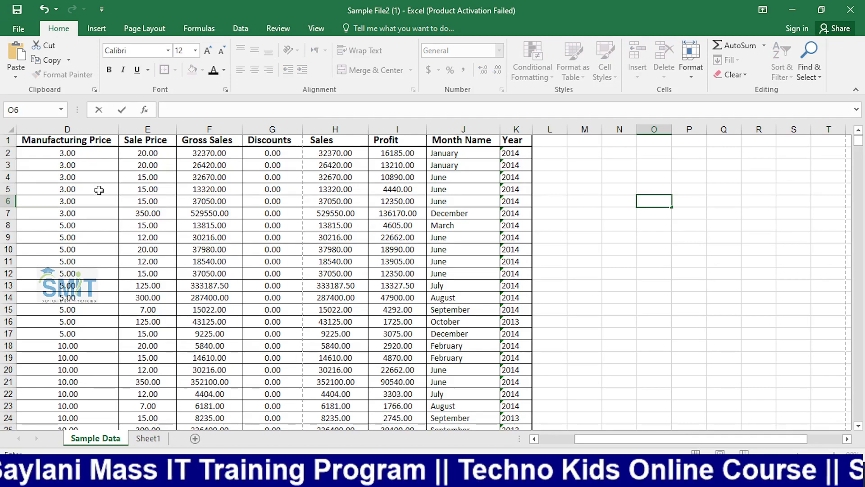
{"action": "left_click", "coordinate": [187, 237]}
{"action": "left_click_drag", "start_coordinate": [642, 443], "coordinate": [472, 444]}
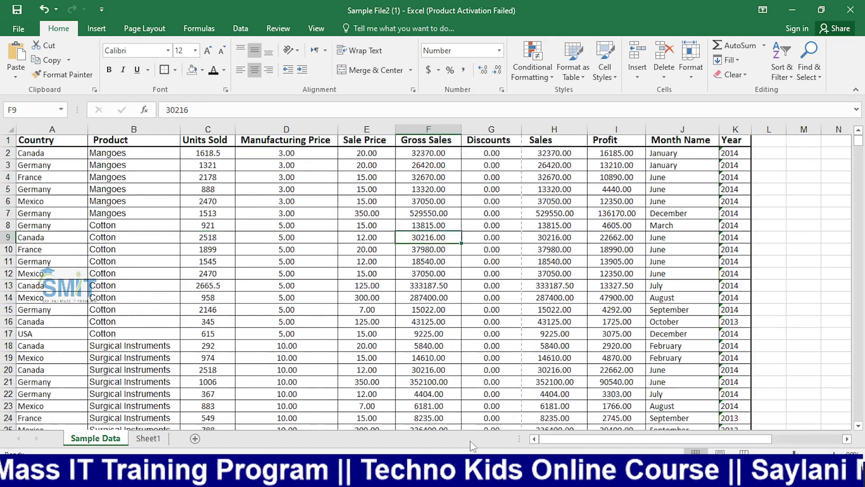
{"action": "left_click", "coordinate": [283, 333]}
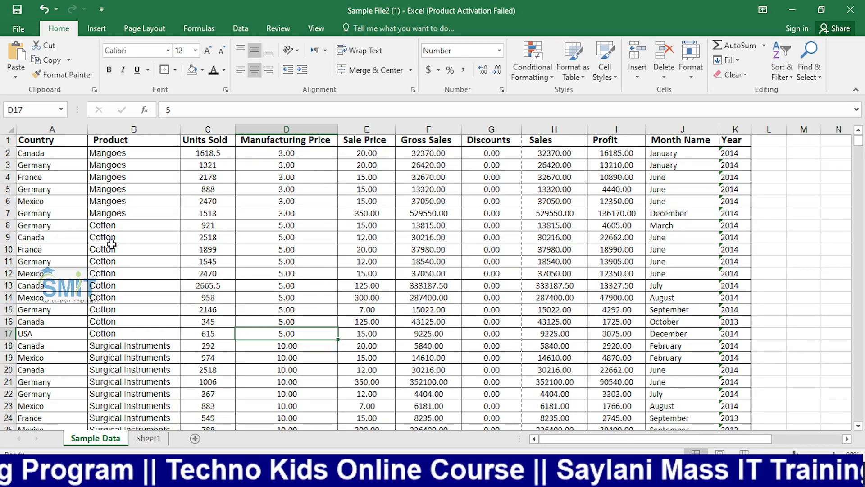
{"action": "left_click", "coordinate": [175, 202]}
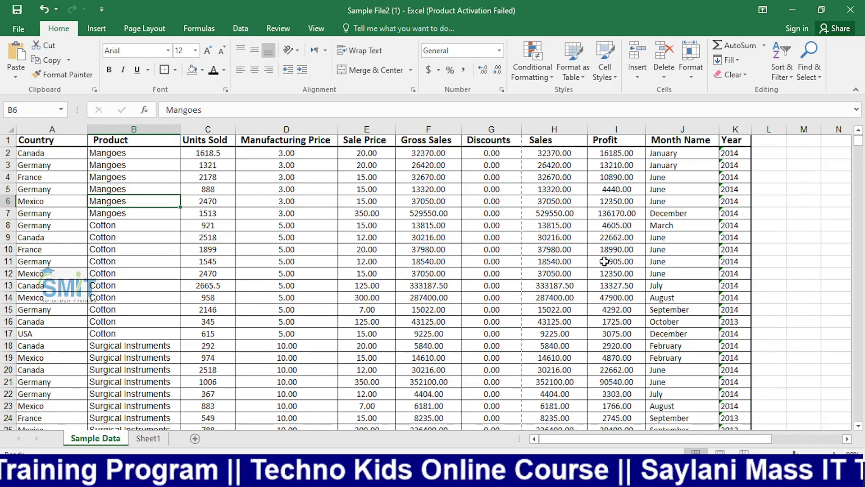
{"action": "left_click", "coordinate": [274, 276]}
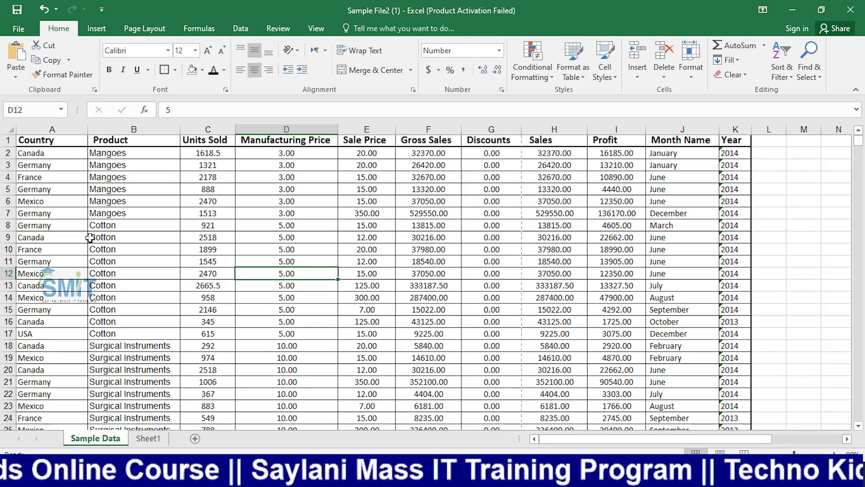
{"action": "key", "text": "alt+Tab"}
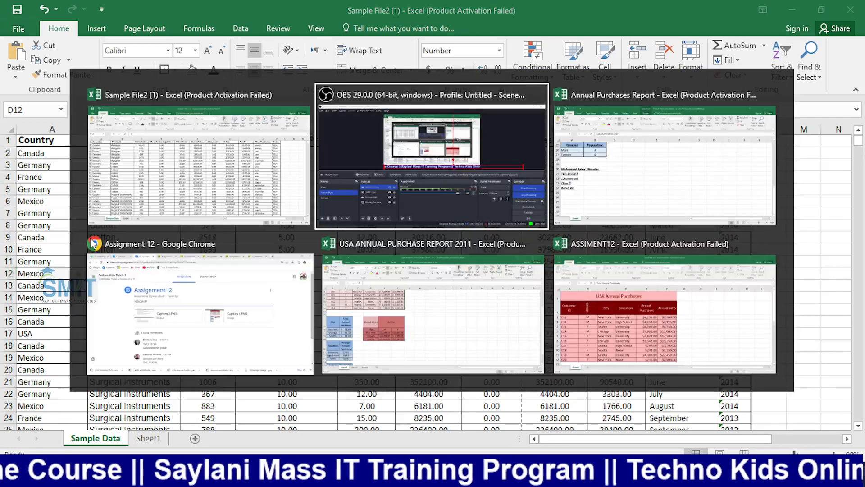
{"action": "left_click", "coordinate": [27, 355]}
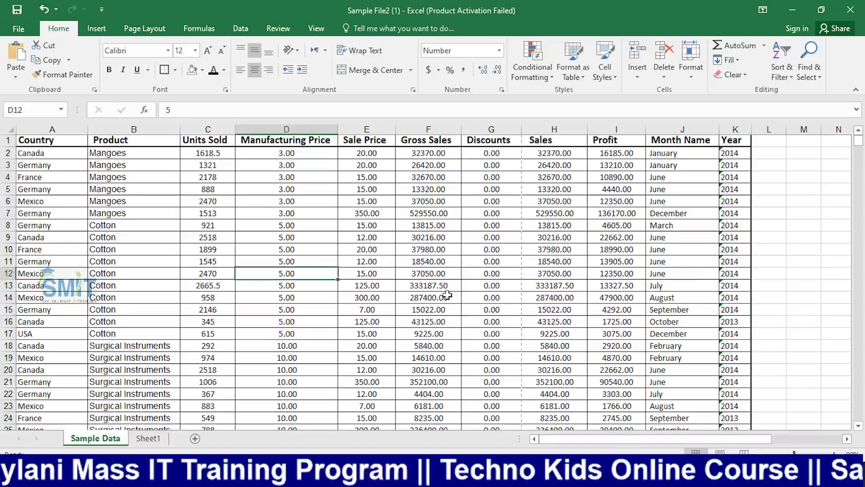
Step: Start a COUNTIF formula in the empty cell P8 beside the data on the Sample Data sheet
{"action": "left_click", "coordinate": [847, 438]}
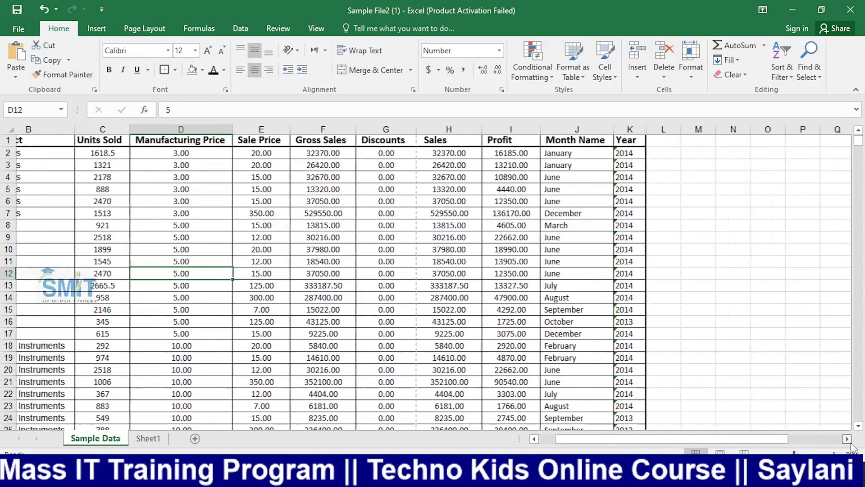
{"action": "key", "text": "alt+Tab"}
{"action": "key", "text": "alt+Tab"}
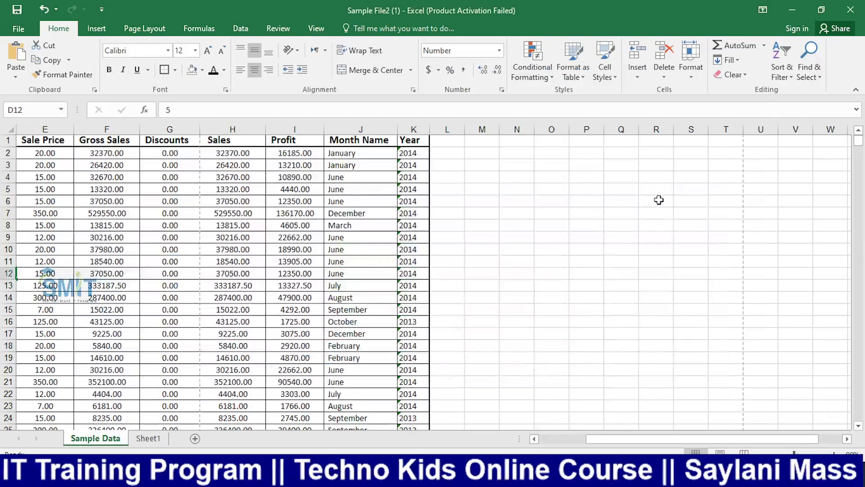
{"action": "left_click", "coordinate": [595, 227]}
{"action": "type", "text": "=cou"}
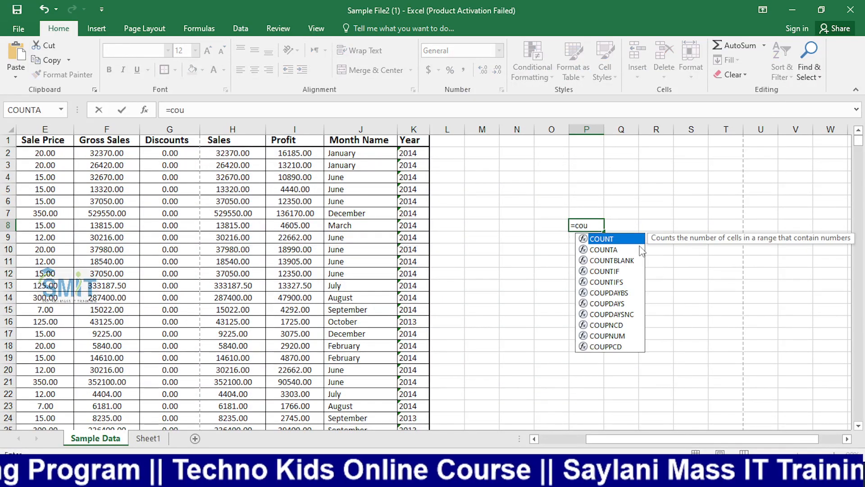
{"action": "type", "text": "nt"}
{"action": "key", "text": "Down"}
{"action": "key", "text": "Down"}
{"action": "key", "text": "Down"}
{"action": "key", "text": "Tab"}
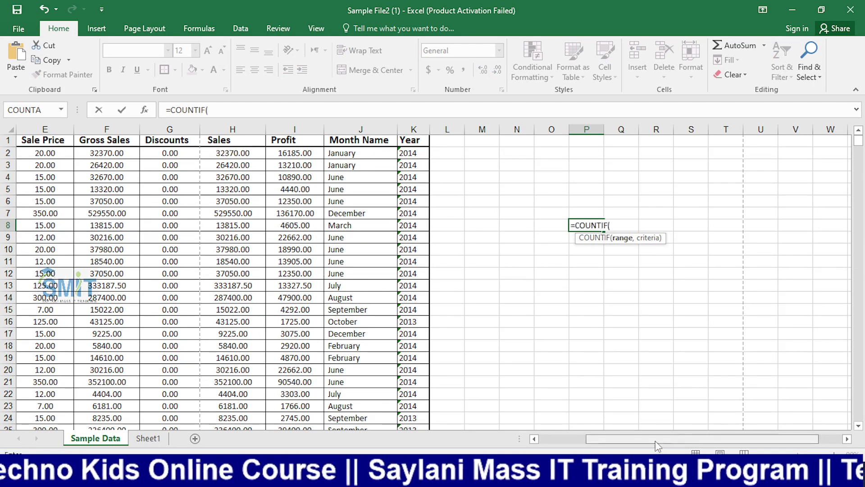
Step: Complete the COUNTIF formula in P8 with the Country range A2:A701 and the criterion "Germany", and check its result
{"action": "left_click_drag", "start_coordinate": [656, 440], "coordinate": [610, 440]}
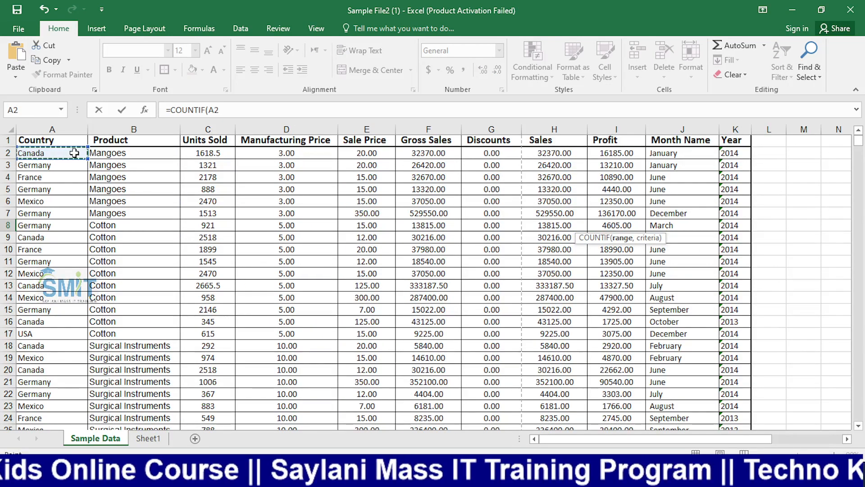
{"action": "key", "text": "ctrl+shift+Down"}
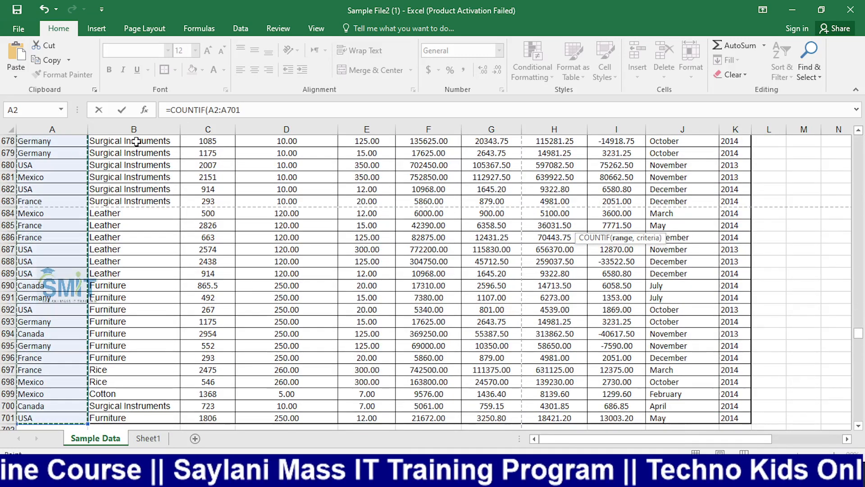
{"action": "left_click", "coordinate": [259, 104]}
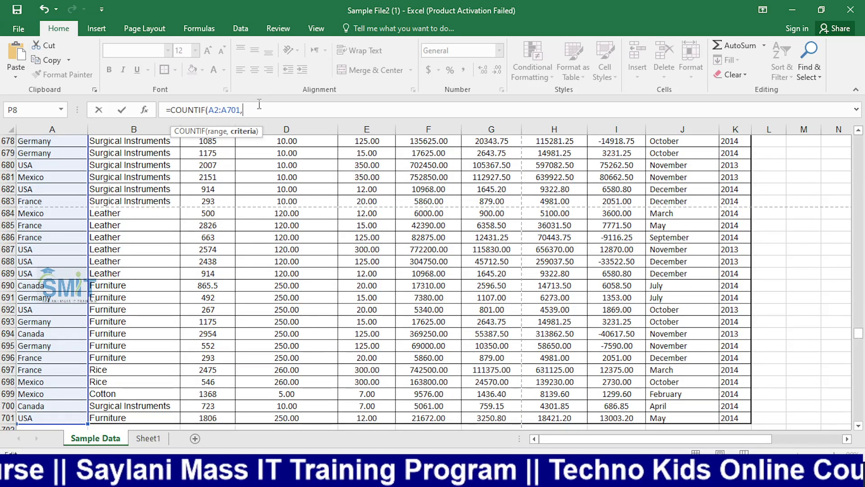
{"action": "type", "text": ",\"G"}
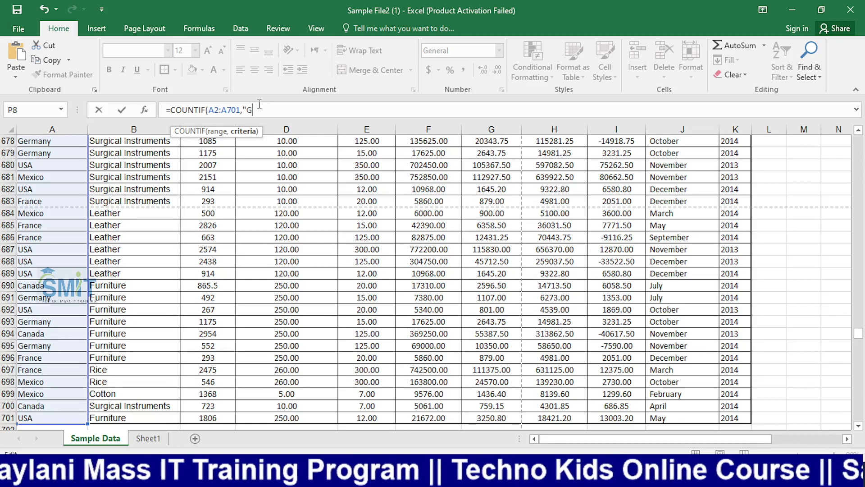
{"action": "type", "text": "erman"}
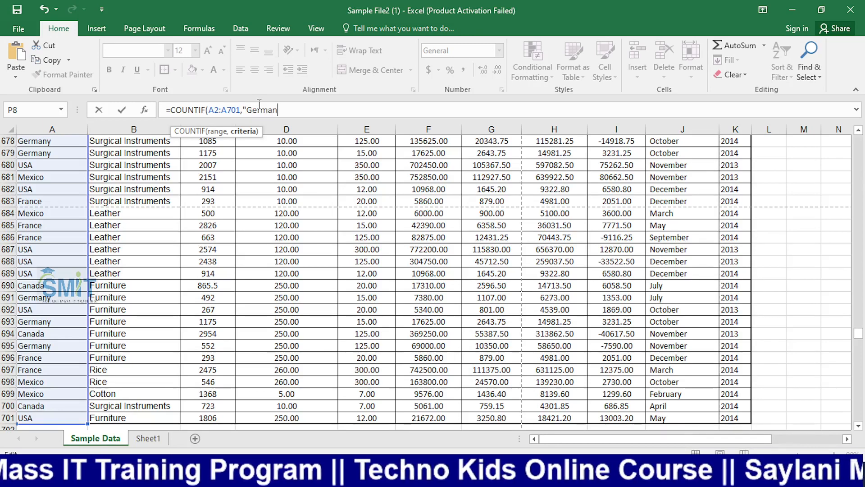
{"action": "type", "text": "y\""}
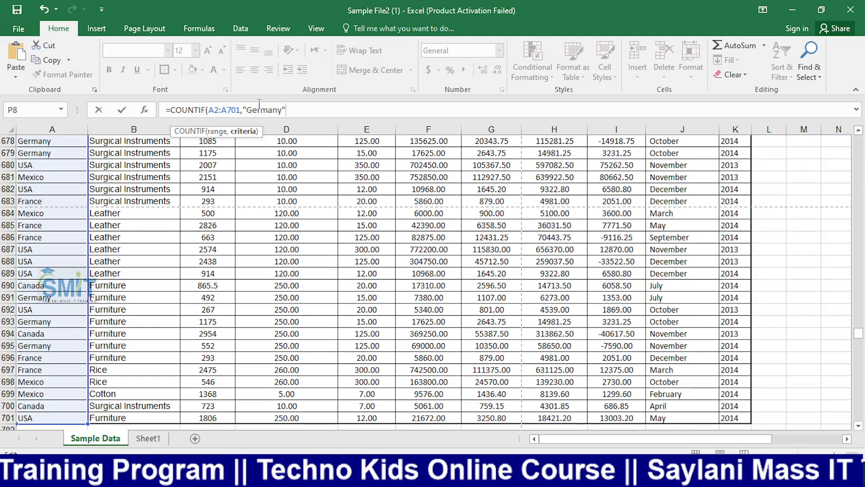
{"action": "key", "text": "Return"}
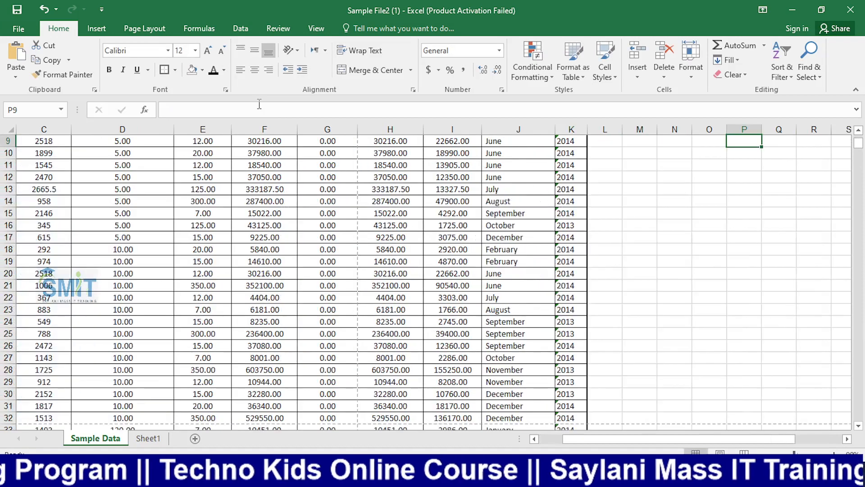
{"action": "scroll", "coordinate": [645, 265], "scroll_direction": "up", "scroll_amount": 3}
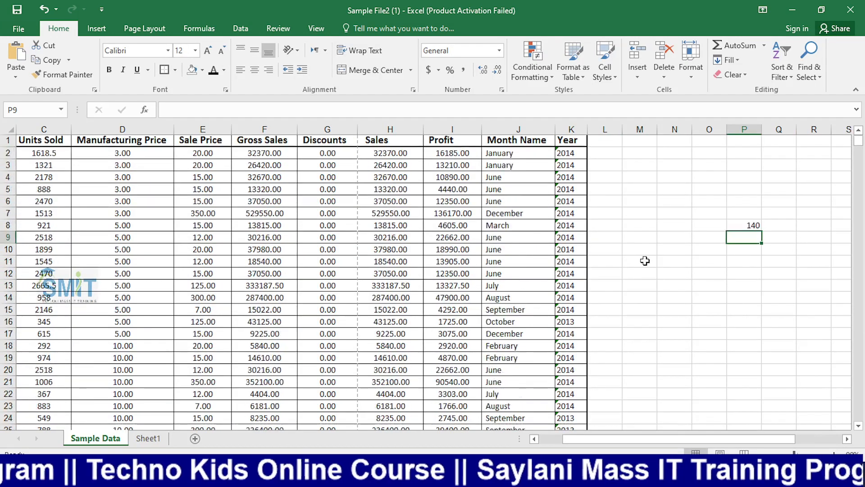
{"action": "left_click", "coordinate": [758, 224]}
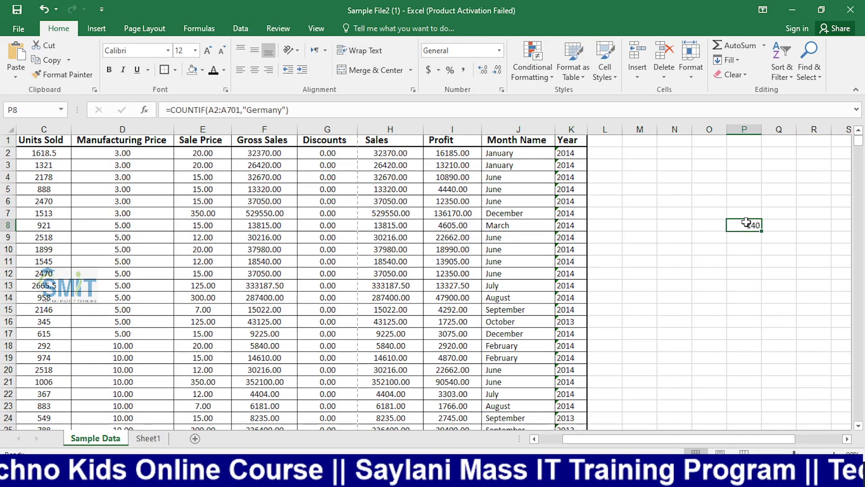
{"action": "left_click", "coordinate": [721, 225]}
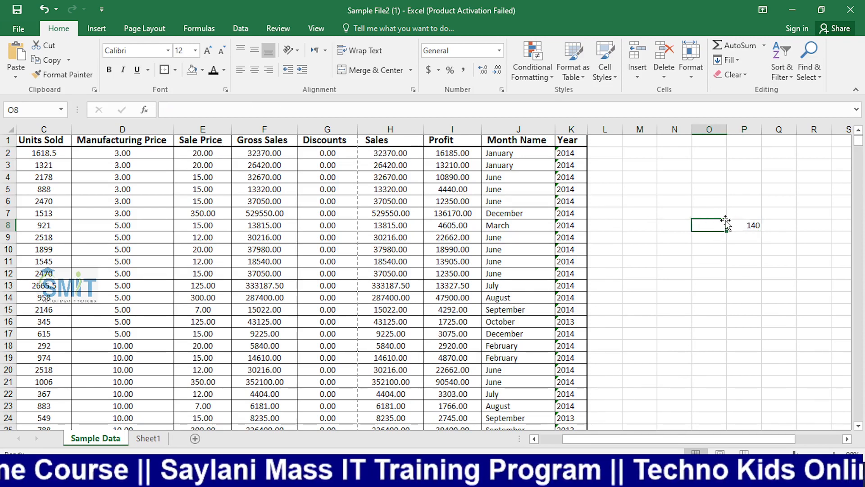
{"action": "left_click", "coordinate": [698, 261]}
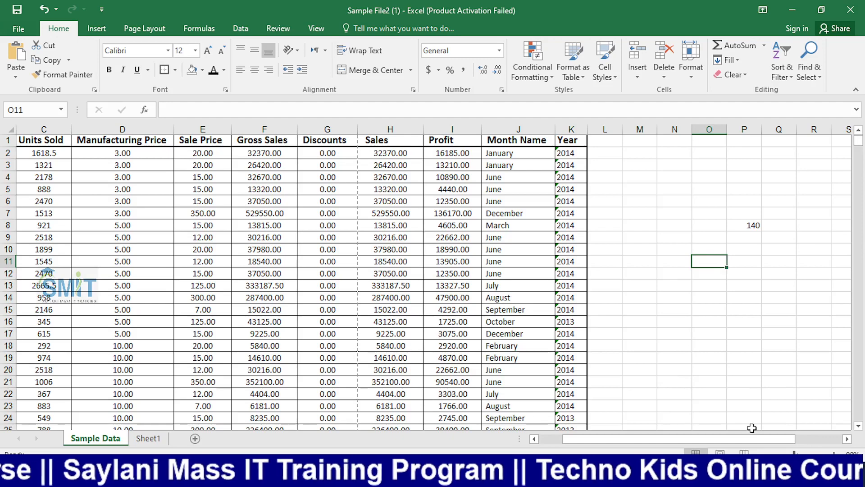
Step: Create a copy of the Sample Data sheet in the same workbook, placed before the original
{"action": "left_click_drag", "start_coordinate": [716, 438], "coordinate": [680, 435]}
{"action": "left_click", "coordinate": [847, 439]}
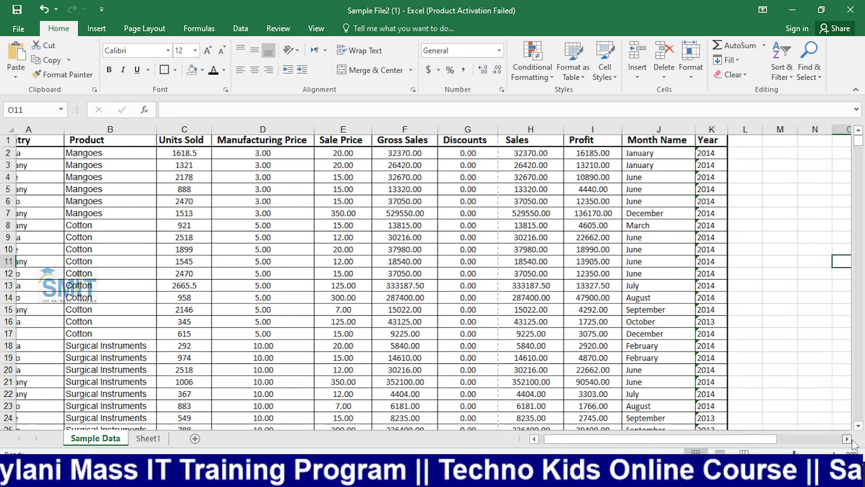
{"action": "left_click", "coordinate": [148, 438]}
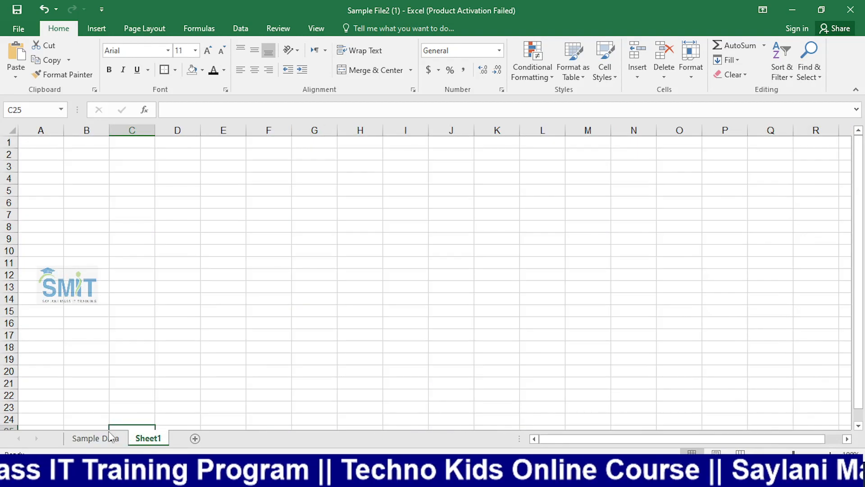
{"action": "left_click", "coordinate": [111, 437]}
{"action": "right_click", "coordinate": [111, 436]}
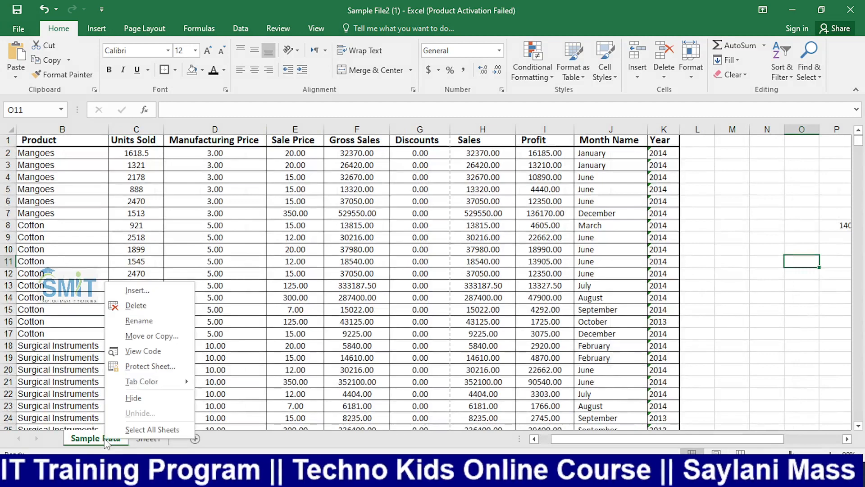
{"action": "left_click", "coordinate": [150, 336]}
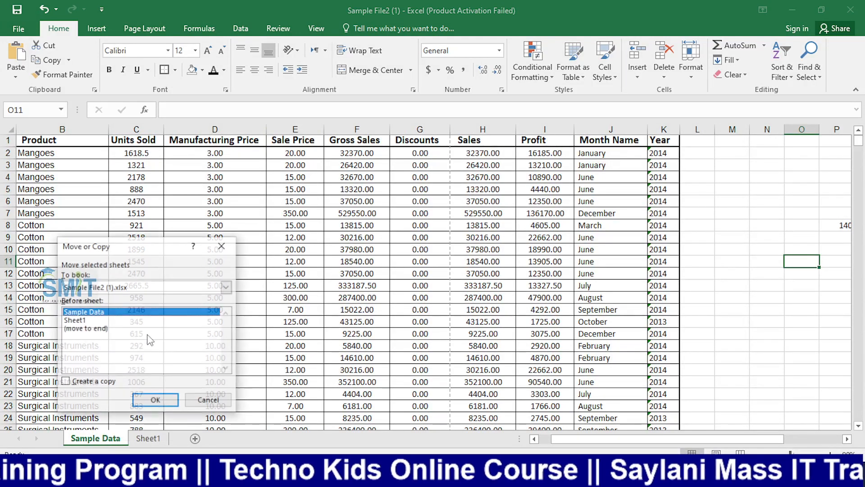
{"action": "left_click", "coordinate": [79, 381]}
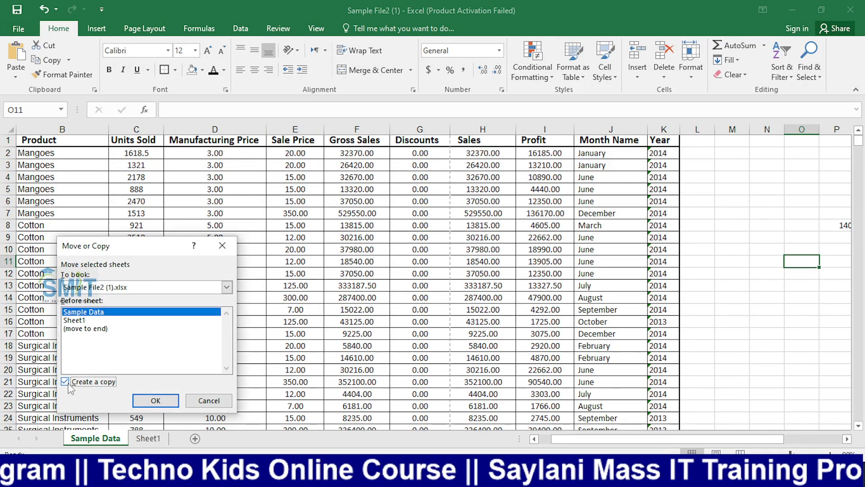
{"action": "left_click", "coordinate": [156, 400]}
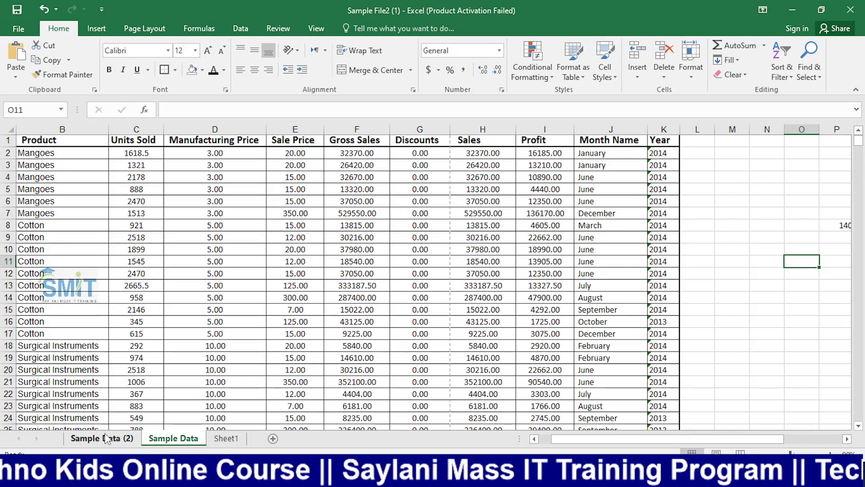
Step: Delete the contents of cell P8 on the Sample Data (2) sheet
{"action": "left_click", "coordinate": [96, 438]}
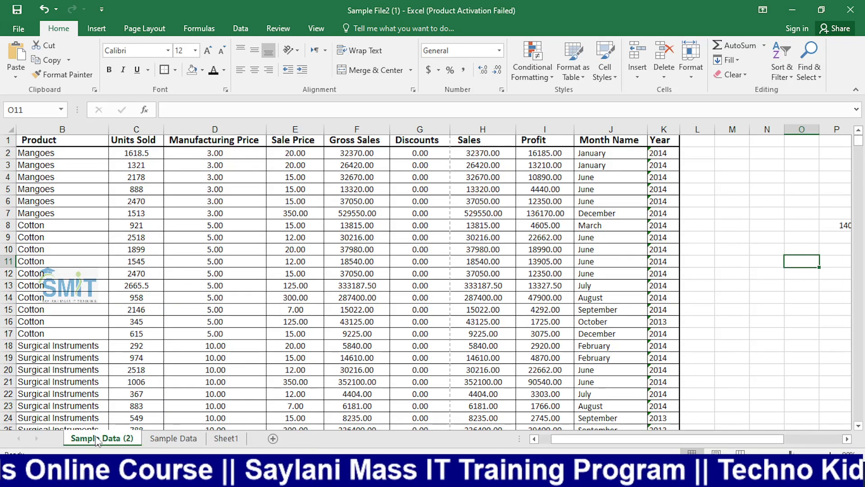
{"action": "left_click_drag", "start_coordinate": [768, 438], "coordinate": [802, 440]}
{"action": "left_click", "coordinate": [599, 226]}
{"action": "key", "text": "Delete"}
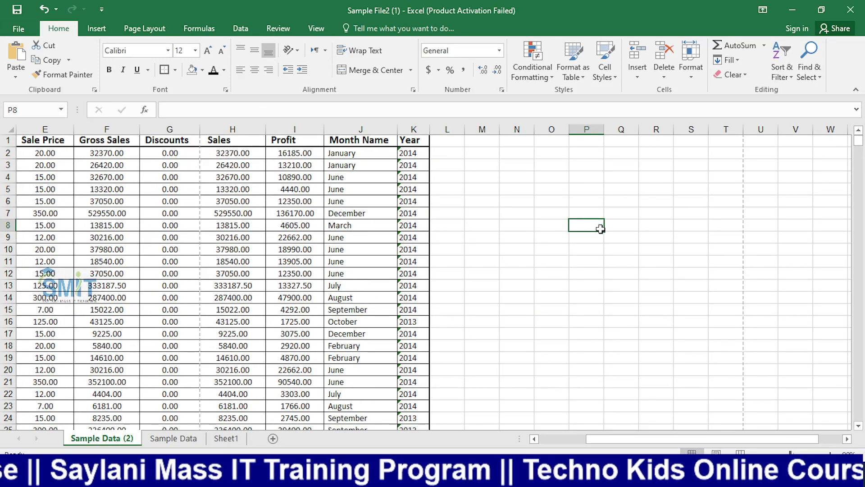
{"action": "left_click_drag", "start_coordinate": [105, 262], "coordinate": [105, 272]}
{"action": "key", "text": "ctrl+t"}
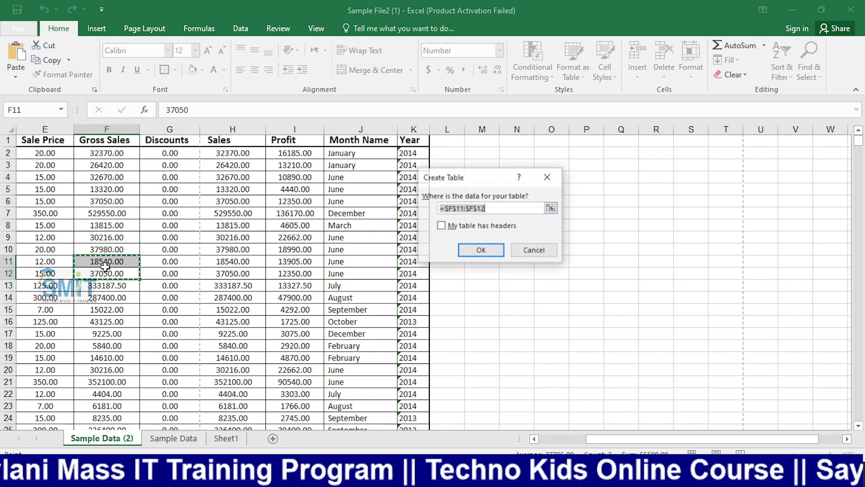
{"action": "key", "text": "Escape"}
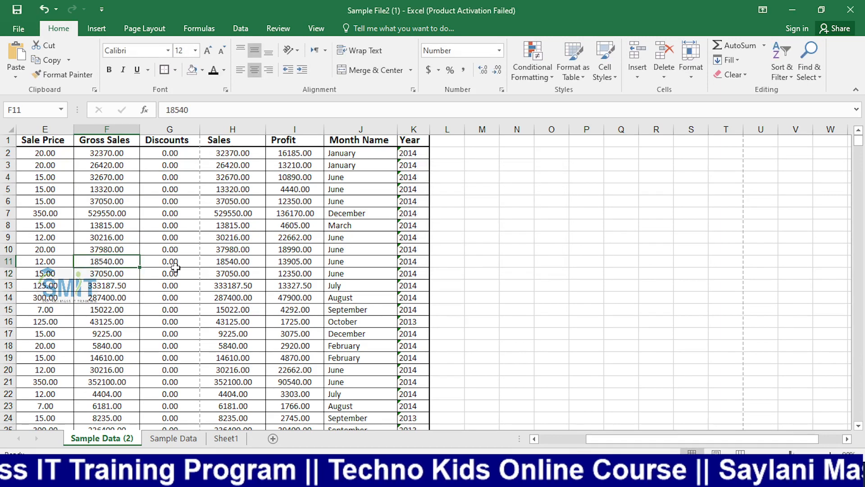
Step: Convert the data range A1:K701 on Sample Data (2) into a table with headers and apply the light blue gridded table style
{"action": "key", "text": "ctrl+t"}
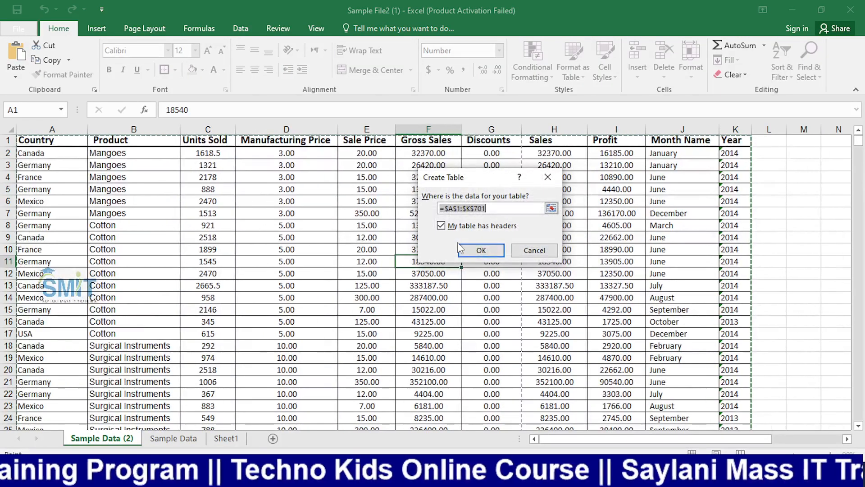
{"action": "left_click", "coordinate": [472, 251]}
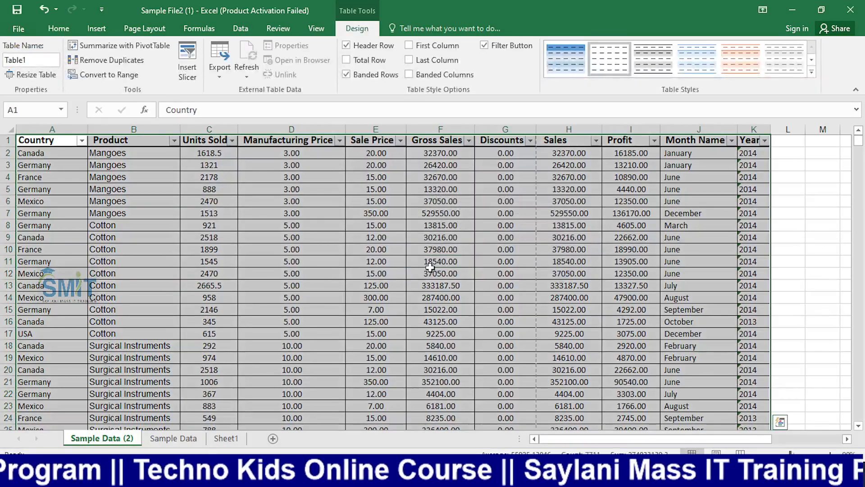
{"action": "left_click", "coordinate": [430, 268]}
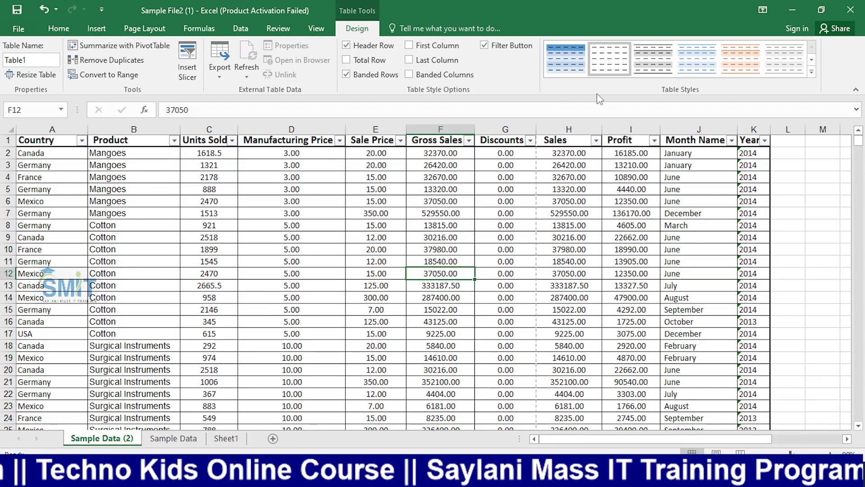
{"action": "left_click", "coordinate": [811, 72]}
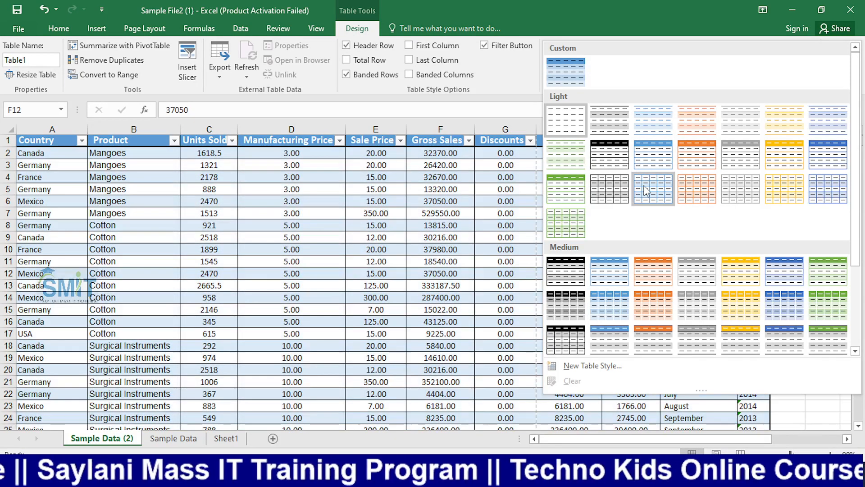
{"action": "left_click", "coordinate": [653, 190]}
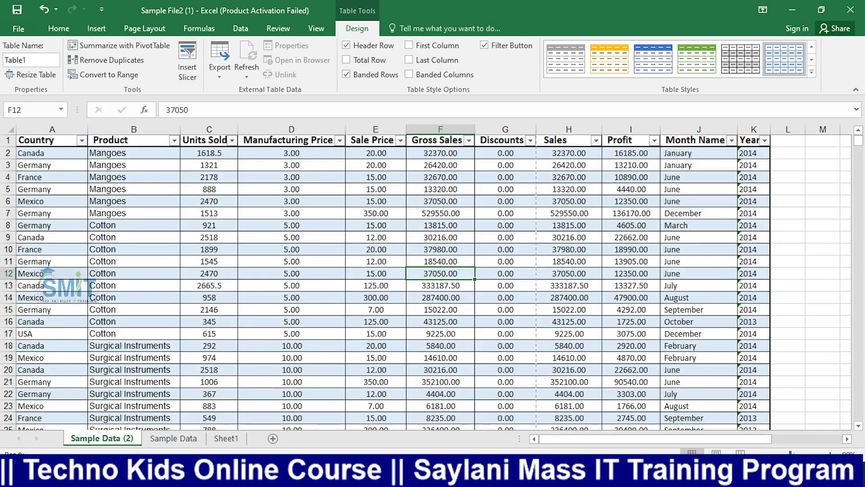
Step: Start a COUNTIF formula in the empty cell P10 beside the table on Sample Data (2)
{"action": "left_click", "coordinate": [847, 439]}
{"action": "left_click", "coordinate": [717, 250]}
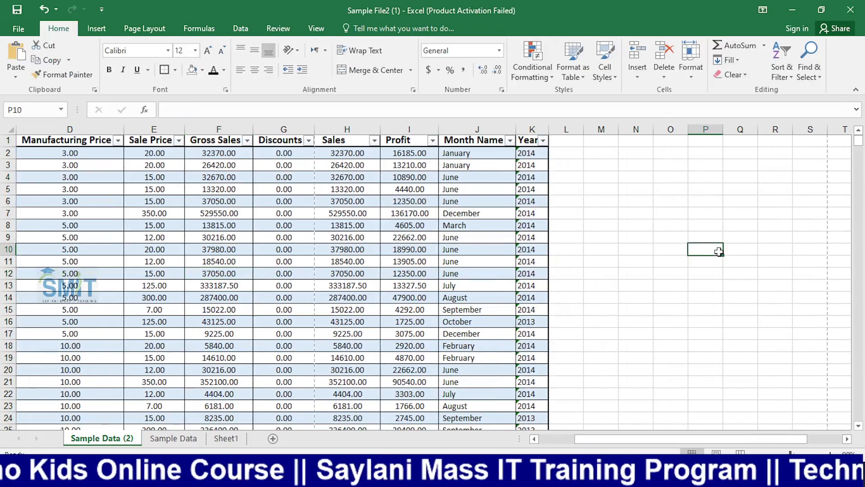
{"action": "type", "text": "=cou"}
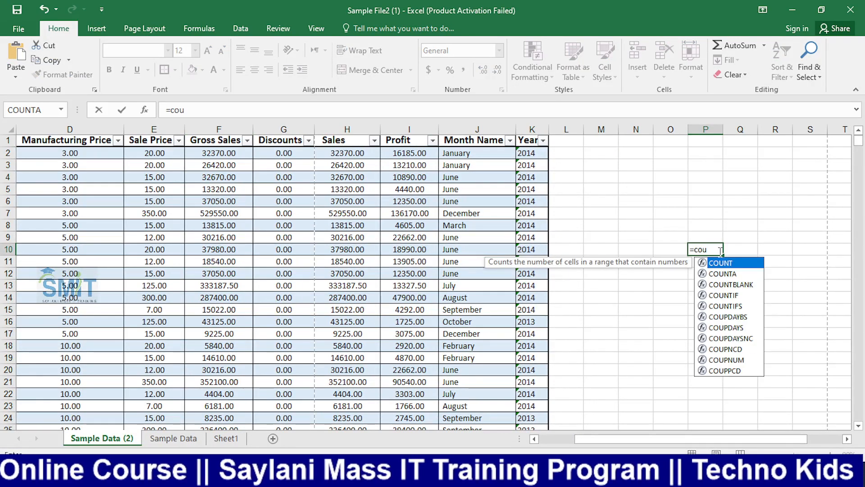
{"action": "key", "text": "Down"}
{"action": "key", "text": "Down"}
{"action": "key", "text": "Down"}
{"action": "key", "text": "Tab"}
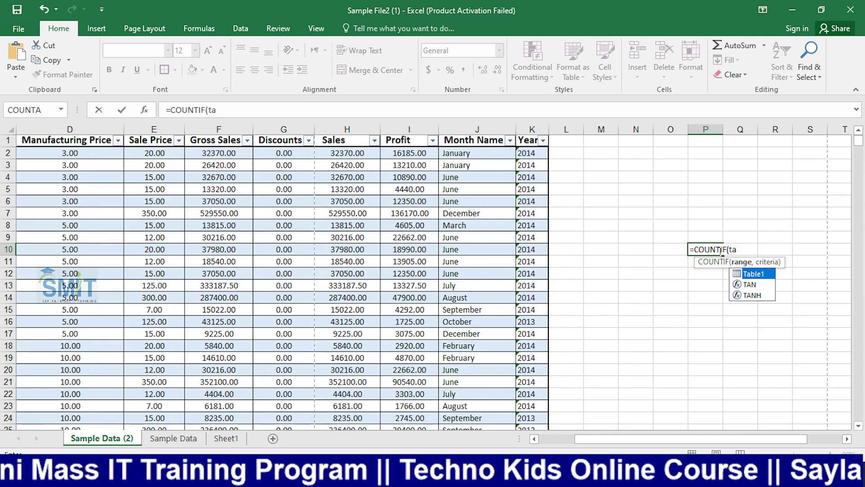
Step: Complete the COUNTIF formula in P10 with the range Table1[Country] and the criterion "Germany"
{"action": "type", "text": "ta"}
{"action": "key", "text": "Tab"}
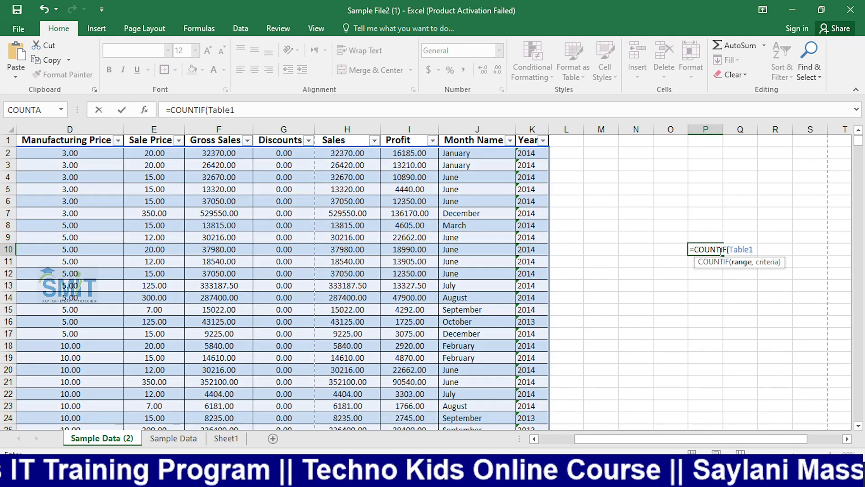
{"action": "type", "text": "["}
{"action": "key", "text": "Tab"}
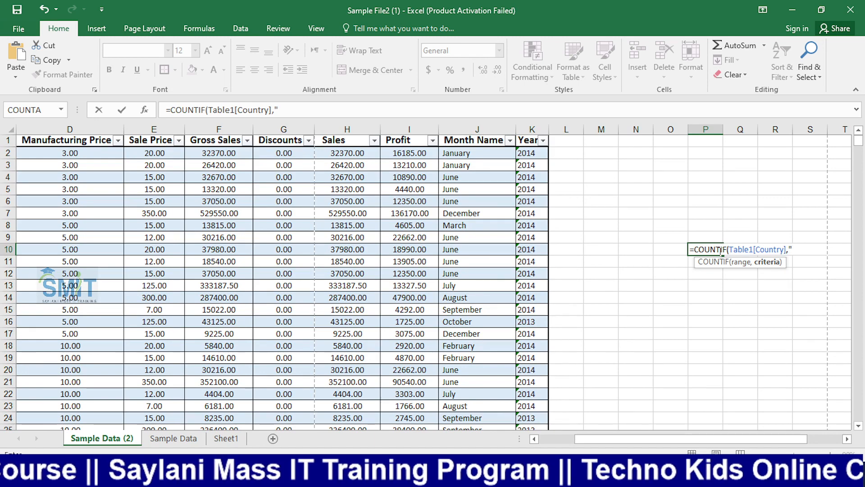
{"action": "left_click_drag", "start_coordinate": [681, 438], "coordinate": [555, 446]}
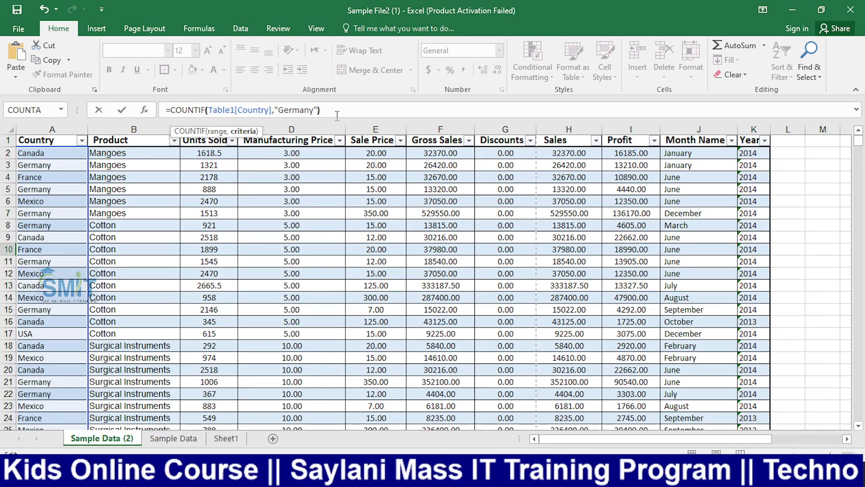
{"action": "key", "text": "Return"}
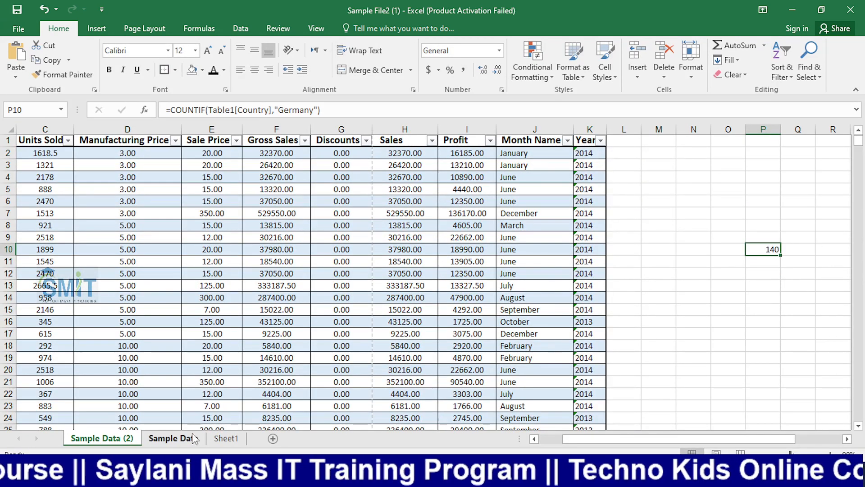
Step: Compare the COUNTIF formula in P8 on Sample Data with the table-based one in P10 on Sample Data (2)
{"action": "left_click", "coordinate": [171, 438]}
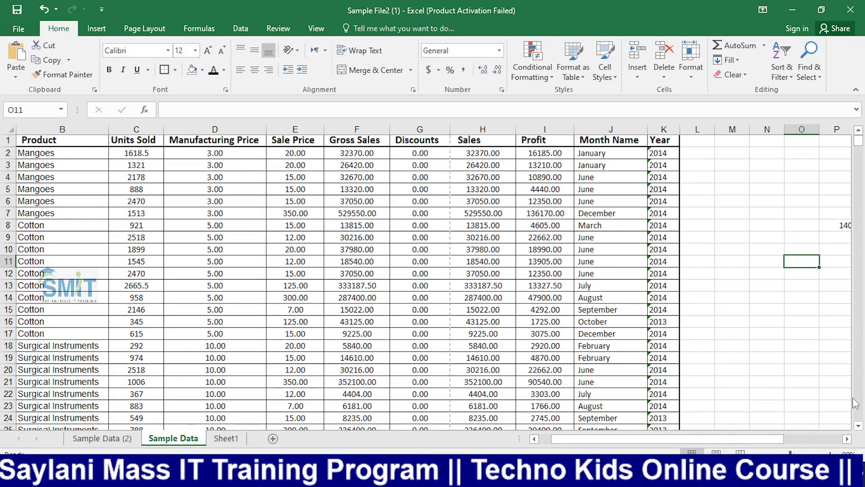
{"action": "left_click", "coordinate": [848, 440]}
{"action": "left_click", "coordinate": [750, 229]}
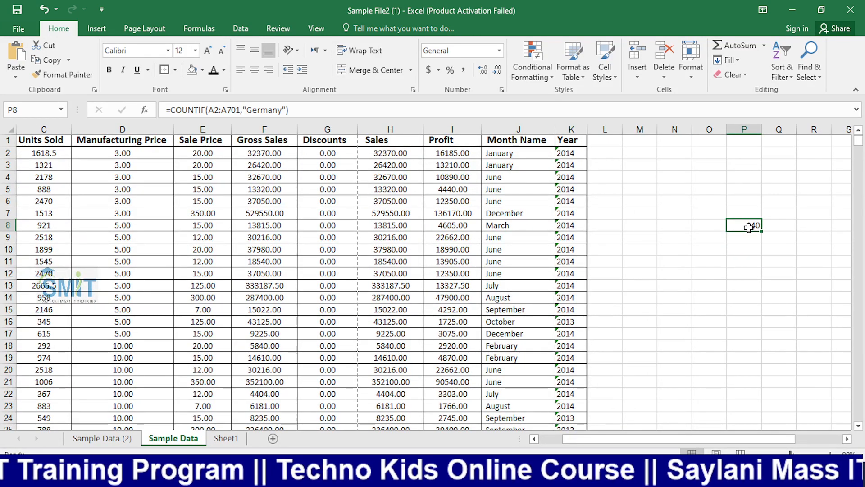
{"action": "left_click", "coordinate": [103, 437]}
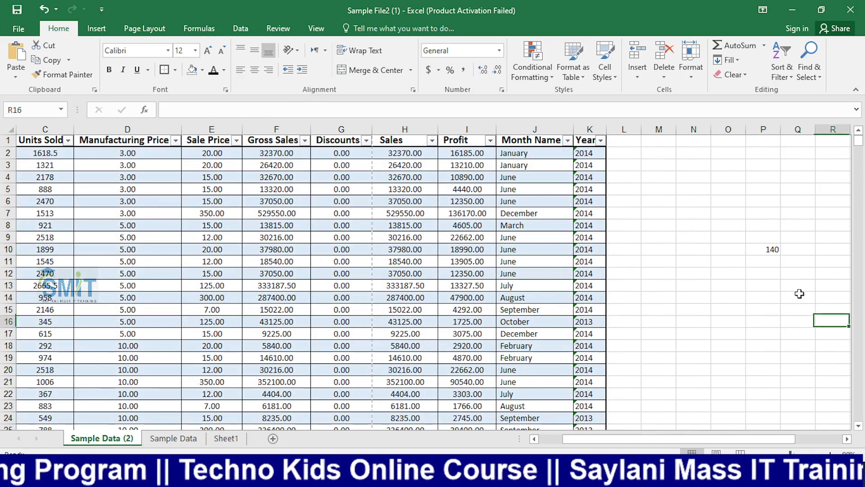
{"action": "left_click", "coordinate": [751, 246]}
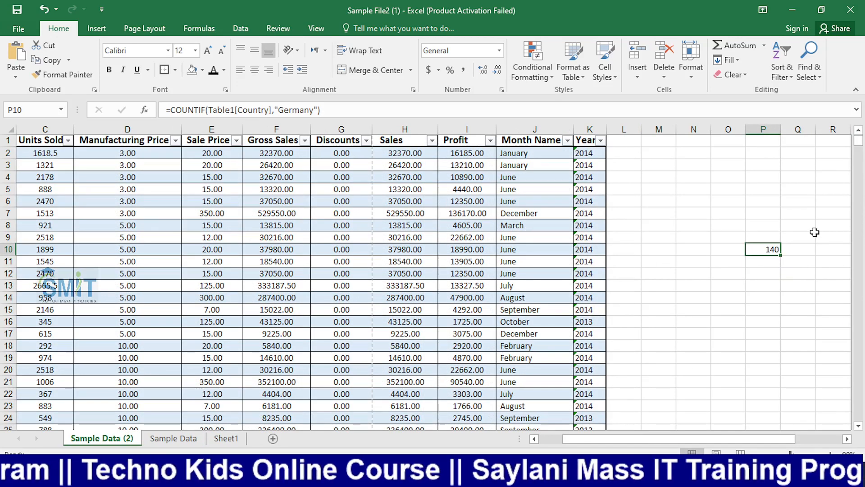
Step: Start a COUNTIF formula in cell P14 of the empty Sheet1 worksheet
{"action": "left_click", "coordinate": [226, 439]}
{"action": "left_click", "coordinate": [743, 296]}
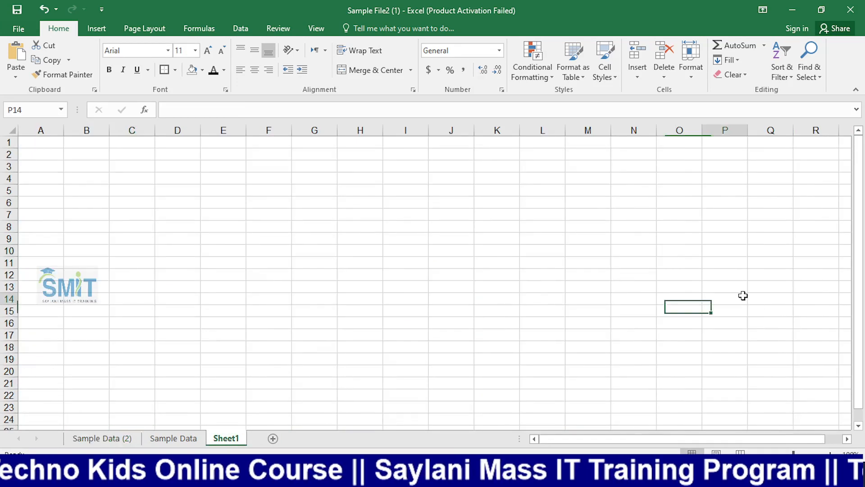
{"action": "type", "text": "="}
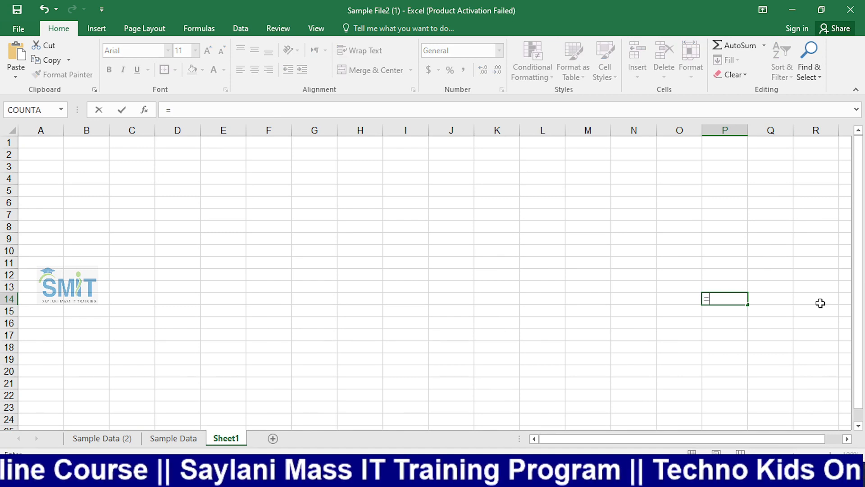
{"action": "type", "text": "count"}
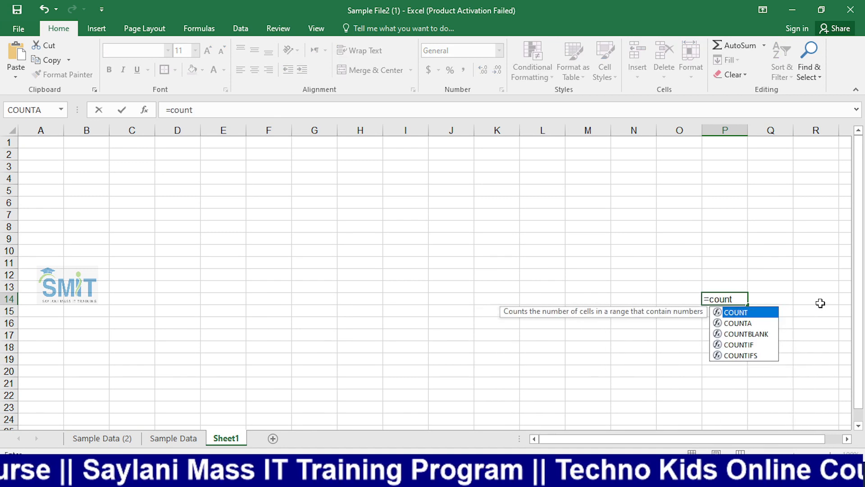
{"action": "type", "text": "i"}
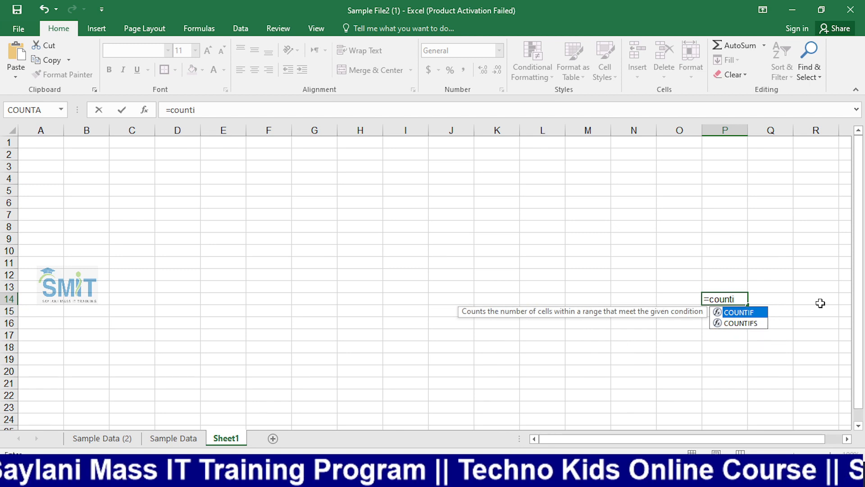
{"action": "key", "text": "Tab"}
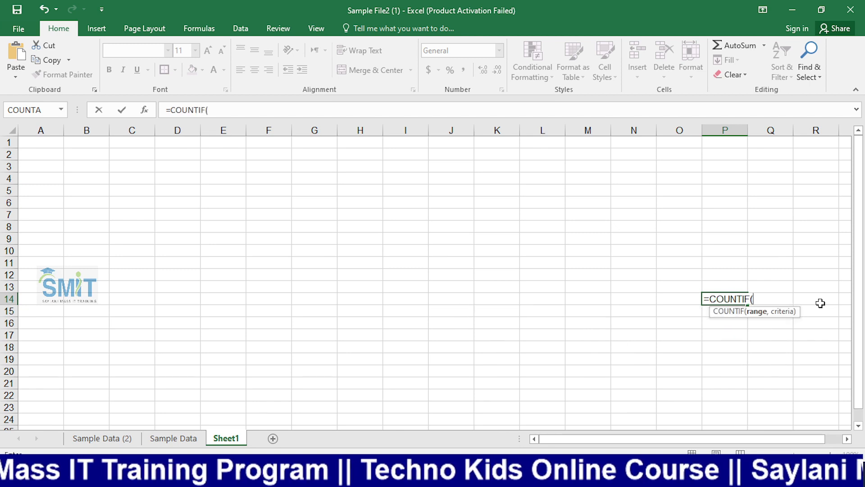
Step: Enter Table1[Country] as the range of the COUNTIF formula in P14 on Sheet1
{"action": "type", "text": "t"}
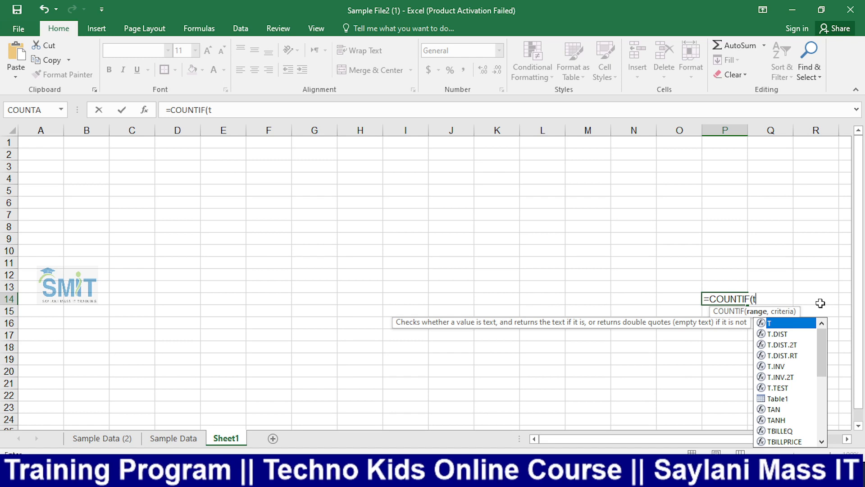
{"action": "key", "text": "Down"}
{"action": "key", "text": "Down"}
{"action": "key", "text": "Down"}
{"action": "key", "text": "Down"}
{"action": "key", "text": "Down"}
{"action": "key", "text": "Down"}
{"action": "key", "text": "Down"}
{"action": "key", "text": "Down"}
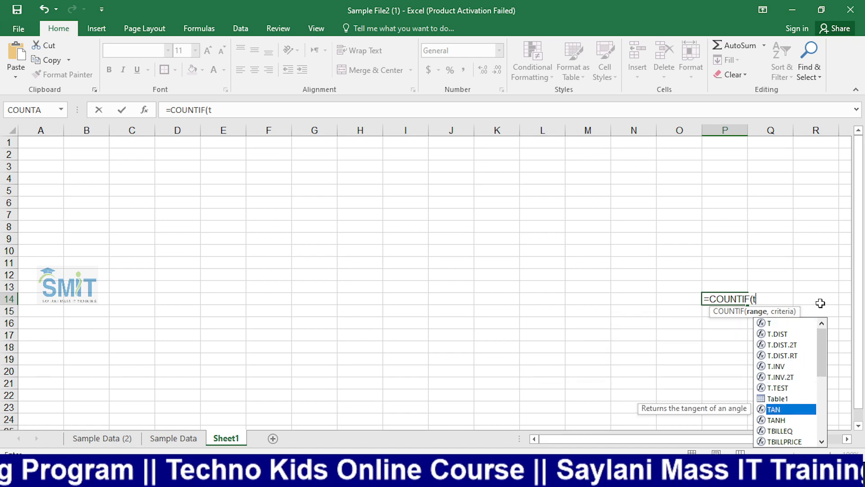
{"action": "key", "text": "Up"}
{"action": "key", "text": "Tab"}
{"action": "type", "text": "["}
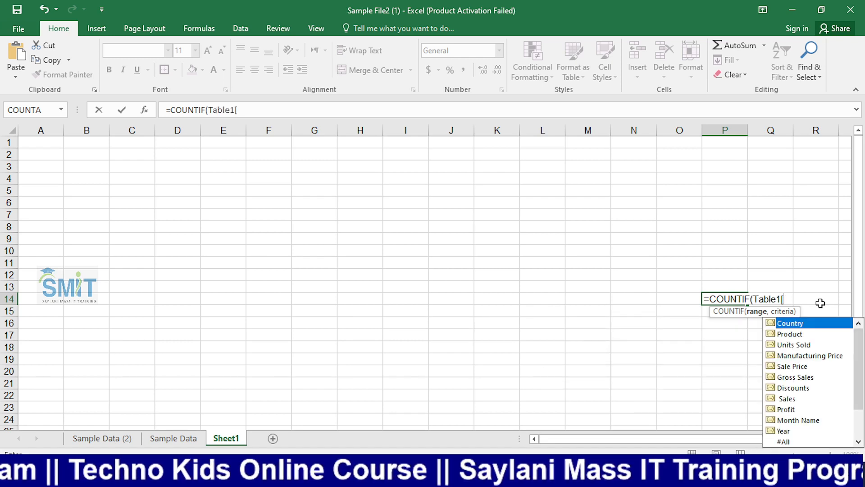
{"action": "key", "text": "Down"}
{"action": "key", "text": "Down"}
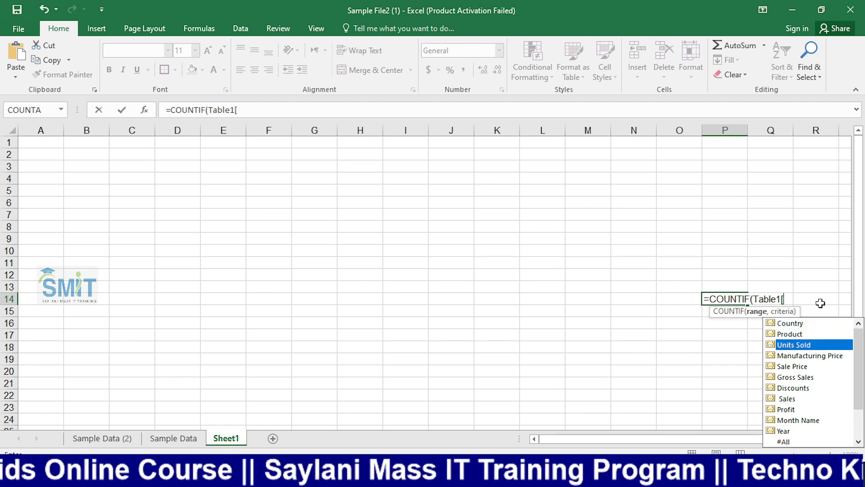
{"action": "key", "text": "Up"}
{"action": "key", "text": "Up"}
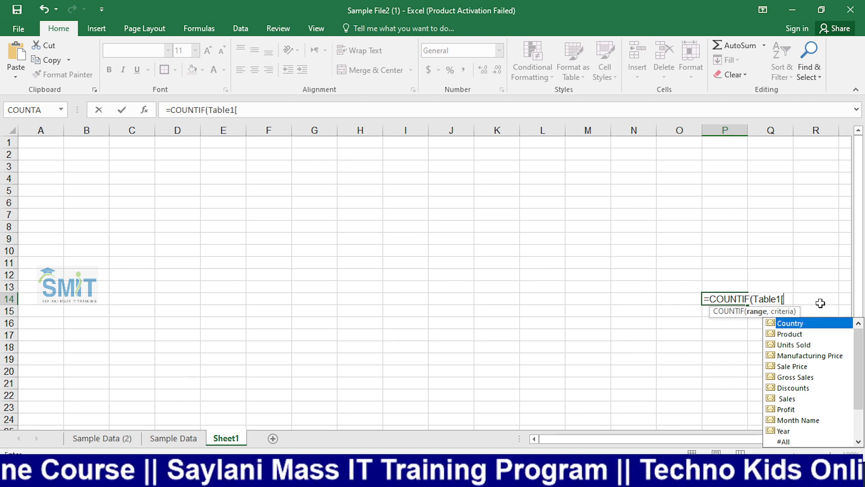
{"action": "key", "text": "Tab"}
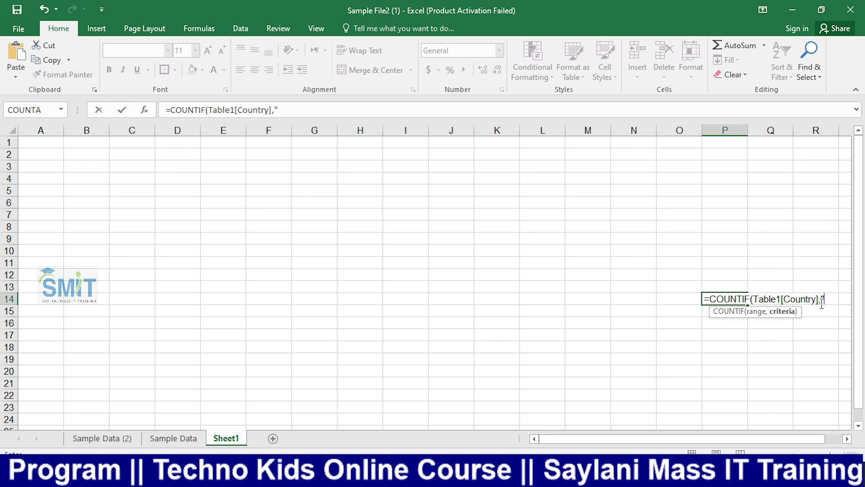
Step: Complete the COUNTIF formula in P14 with the criterion "Germany"
{"action": "type", "text": "G"}
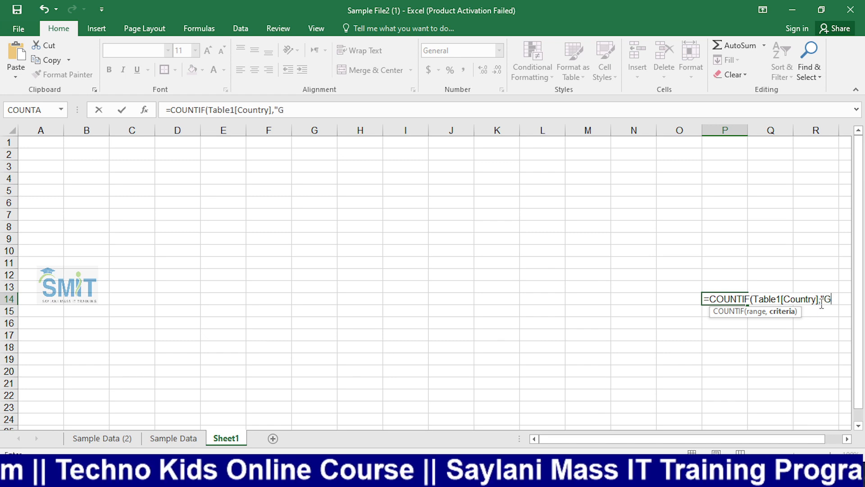
{"action": "type", "text": "ermany"}
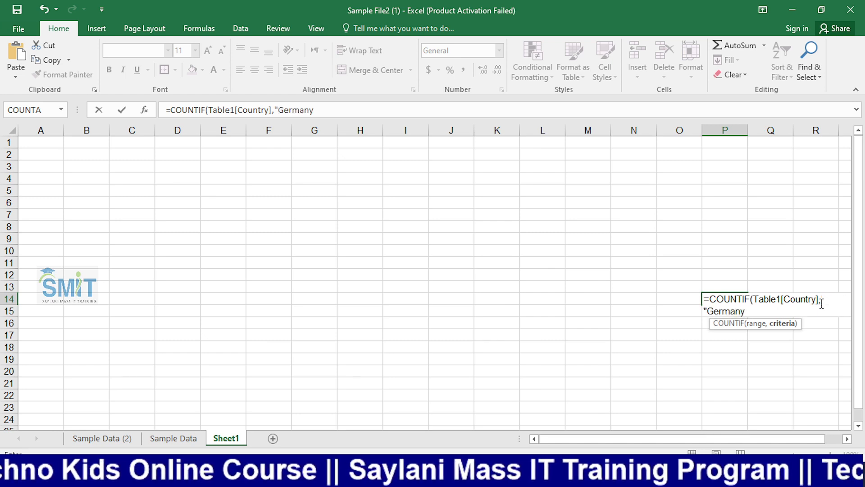
{"action": "key", "text": "Return"}
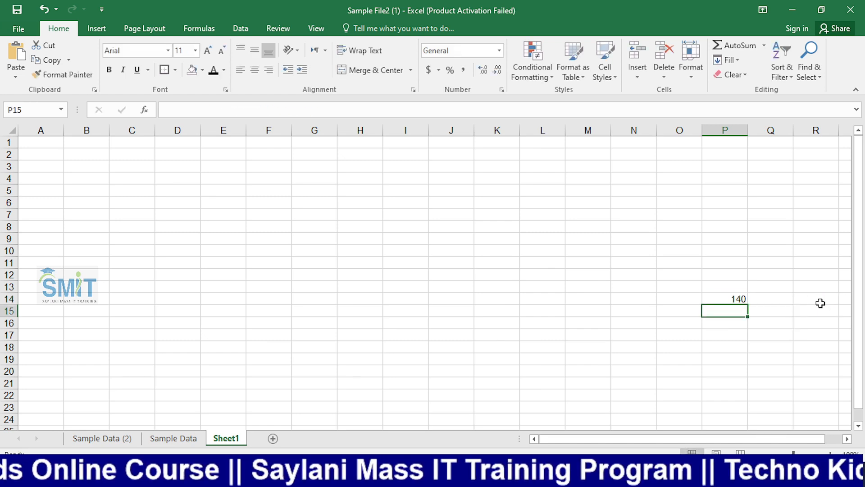
Step: Compare the COUNTIF formula in P14 on Sheet1 with the one in P10 on Sample Data (2)
{"action": "left_click", "coordinate": [734, 300]}
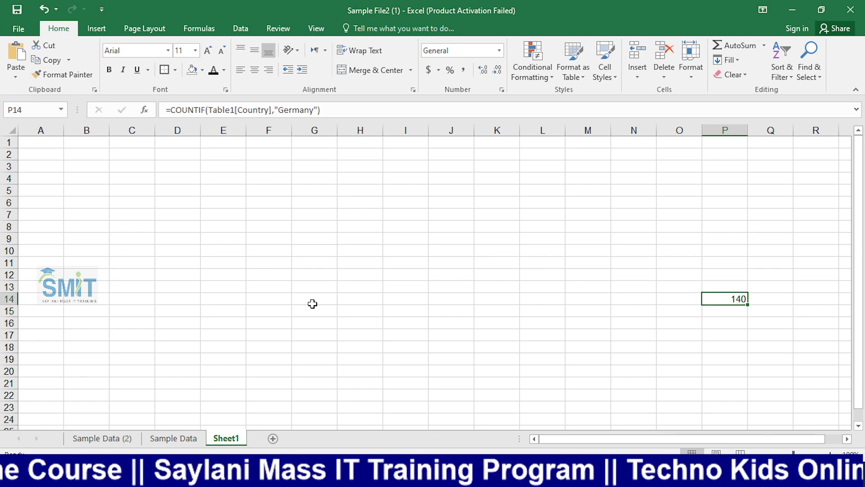
{"action": "left_click", "coordinate": [106, 437]}
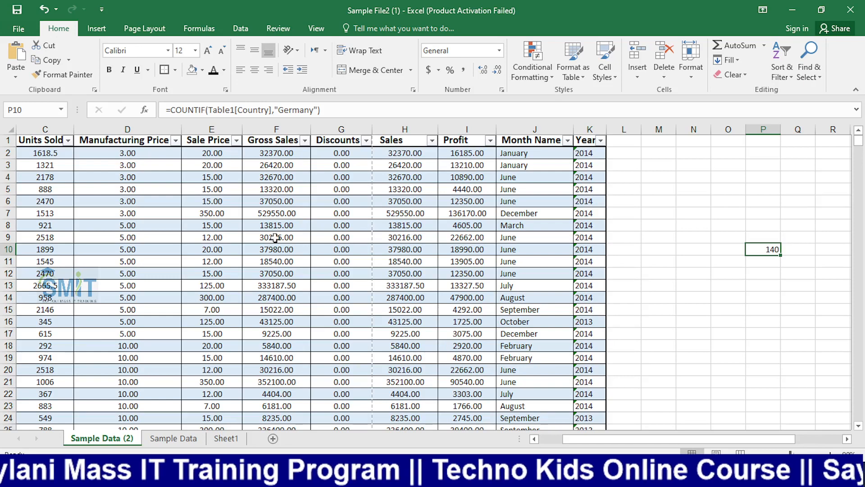
{"action": "left_click", "coordinate": [226, 437]}
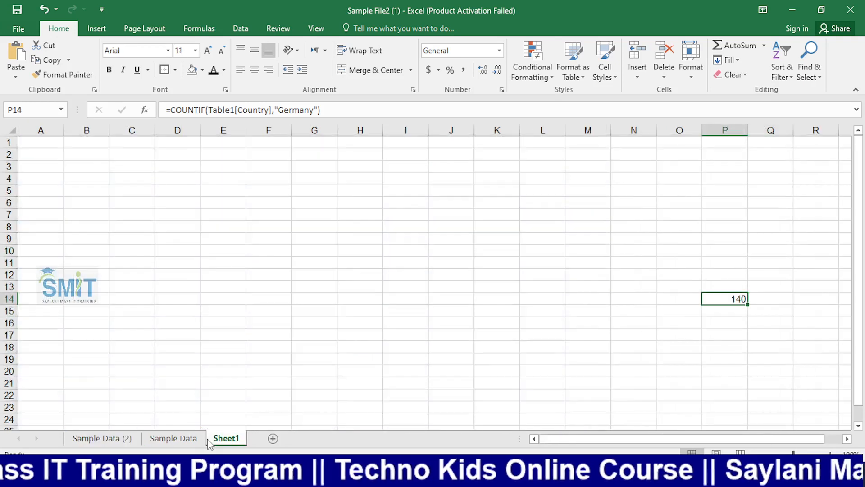
Step: Start a SUM formula in cell H15 of Sheet1 that refers to Table1
{"action": "left_click", "coordinate": [364, 304]}
{"action": "type", "text": "=sum"}
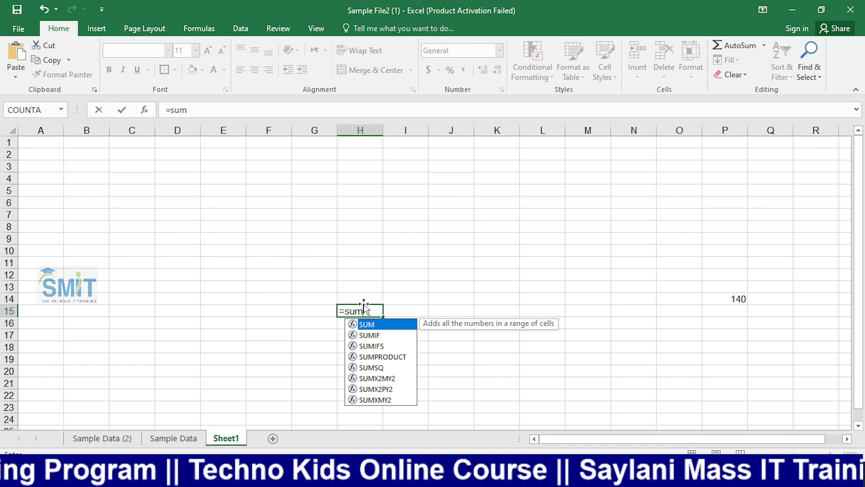
{"action": "key", "text": "Tab"}
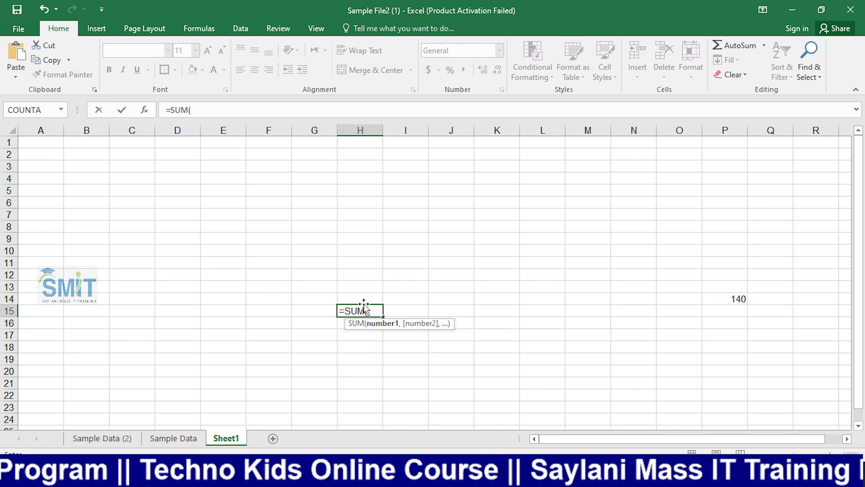
{"action": "type", "text": "ta"}
{"action": "key", "text": "Tab"}
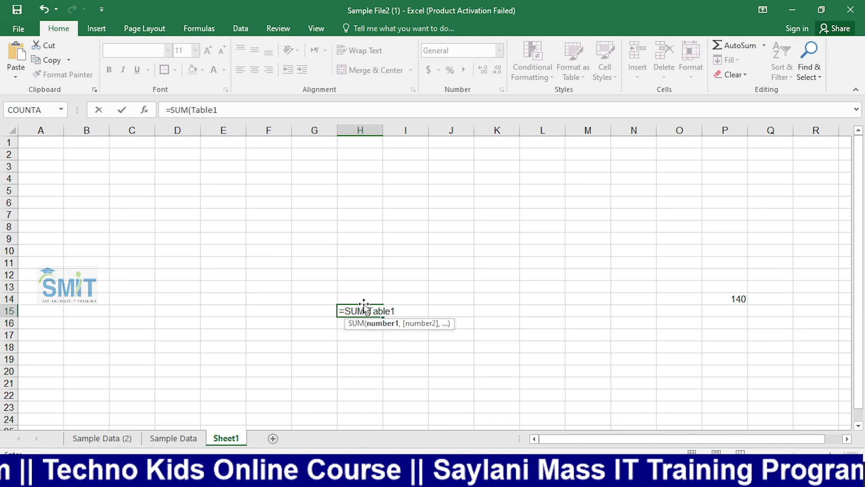
Step: Complete the SUM formula in H15 with the Sales column of the table and review the entered formula
{"action": "type", "text": "["}
{"action": "key", "text": "Down"}
{"action": "key", "text": "Down"}
{"action": "key", "text": "Down"}
{"action": "key", "text": "Down"}
{"action": "key", "text": "Down"}
{"action": "key", "text": "Down"}
{"action": "key", "text": "Down"}
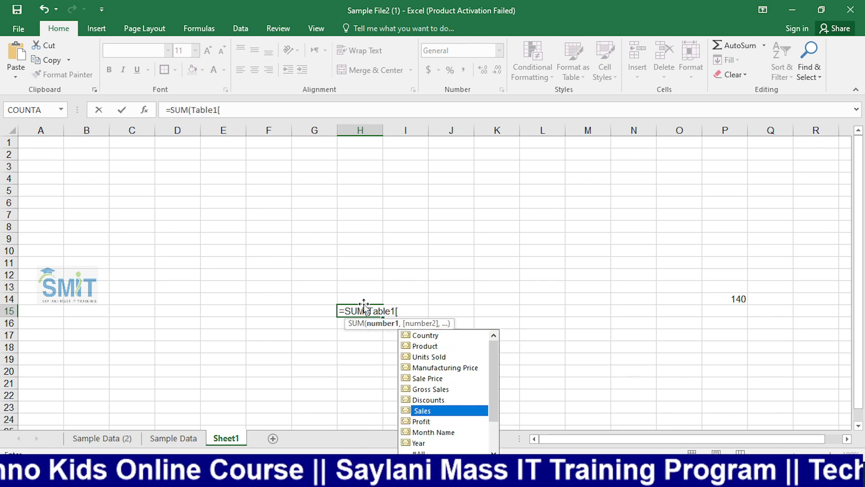
{"action": "key", "text": "Tab"}
{"action": "type", "text": "]"}
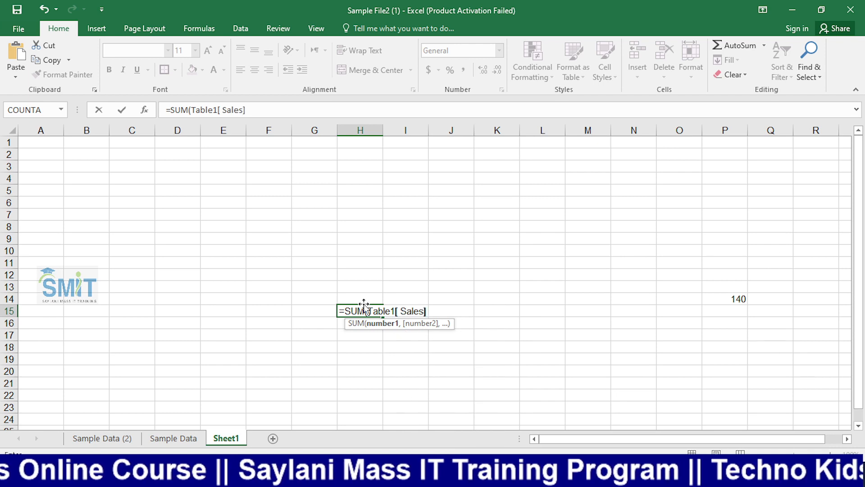
{"action": "key", "text": "Return"}
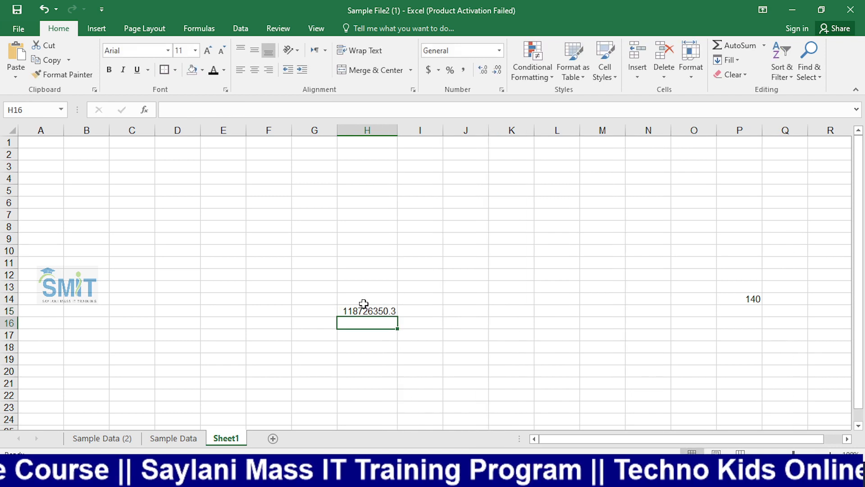
{"action": "left_click", "coordinate": [365, 310]}
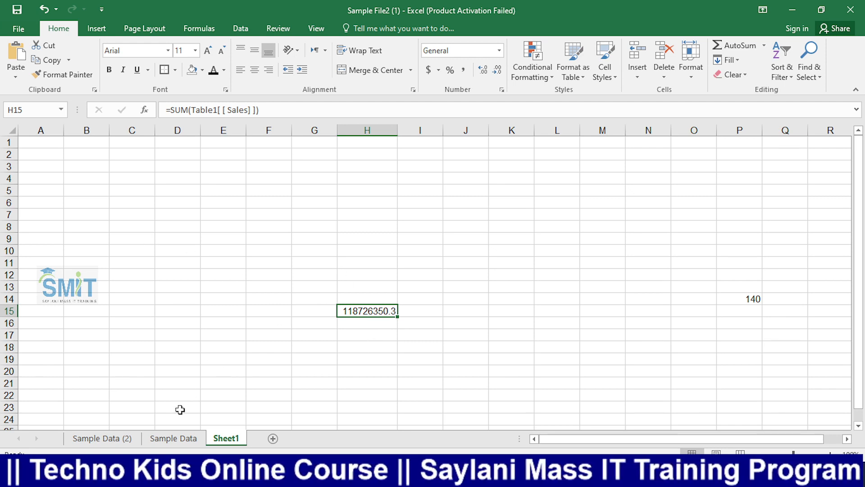
Step: Copy the whole Country column from Sample Data (2) into column A of Sheet1
{"action": "left_click", "coordinate": [102, 438]}
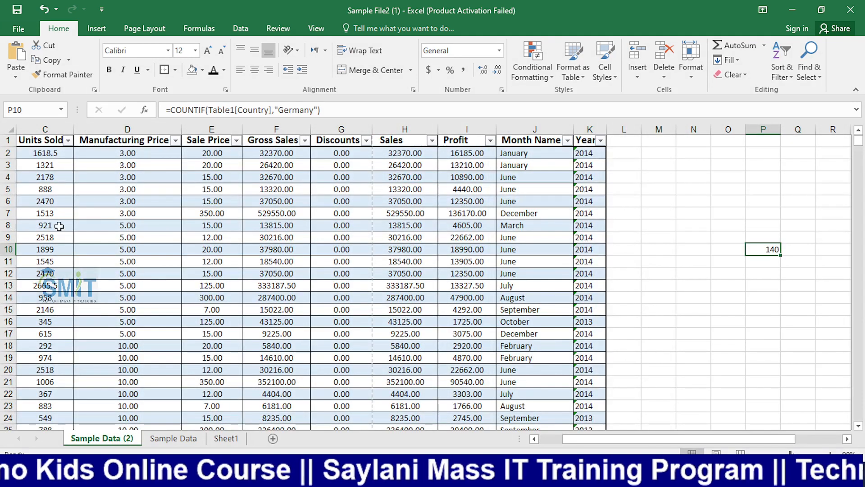
{"action": "left_click_drag", "start_coordinate": [618, 440], "coordinate": [593, 440]}
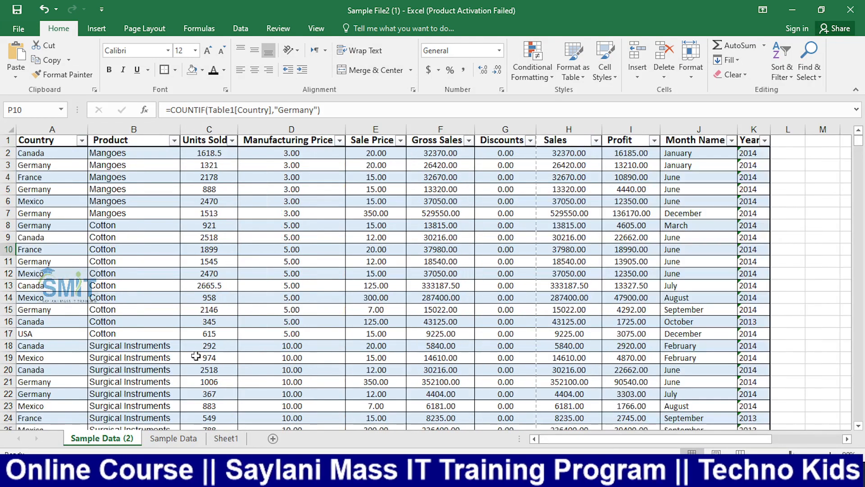
{"action": "key", "text": "ctrl+c"}
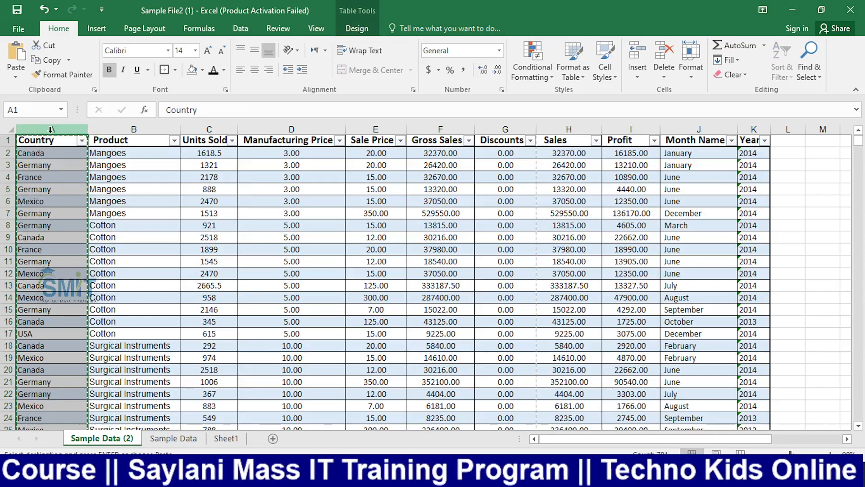
{"action": "left_click", "coordinate": [173, 438]}
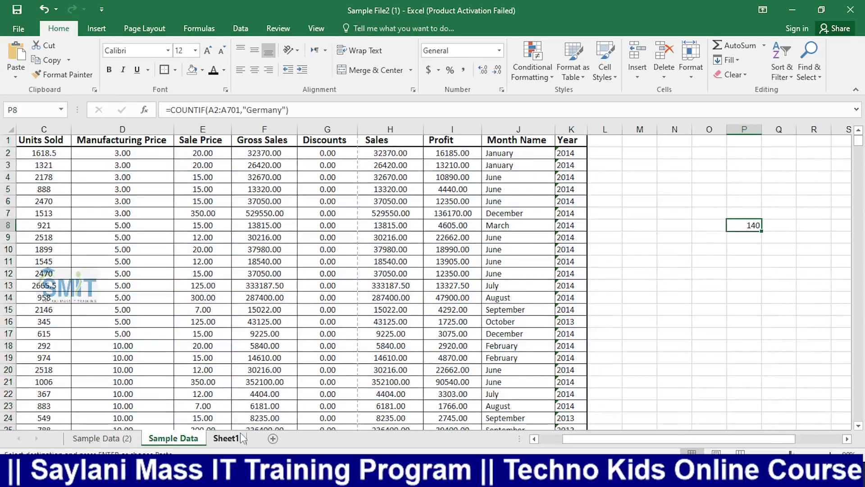
{"action": "left_click", "coordinate": [226, 438]}
{"action": "left_click", "coordinate": [47, 130]}
{"action": "key", "text": "ctrl+v"}
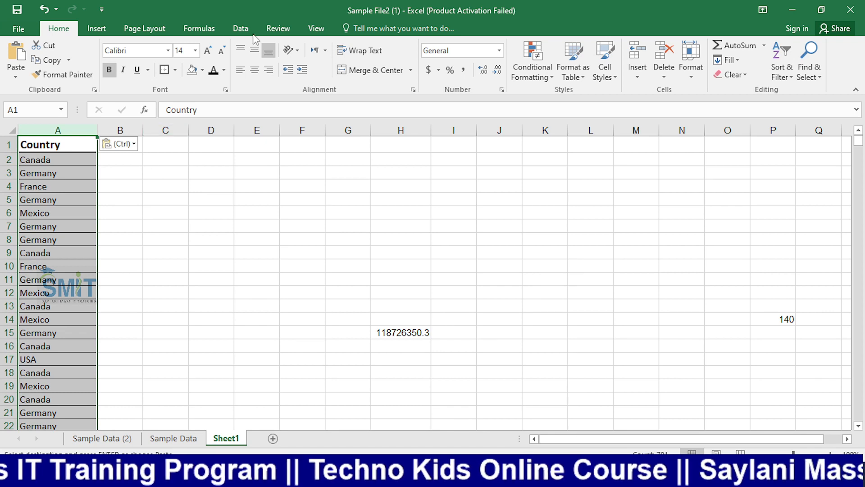
Step: Remove the duplicate values from the Country column on Sheet1, treating the first row as a header
{"action": "left_click", "coordinate": [96, 28]}
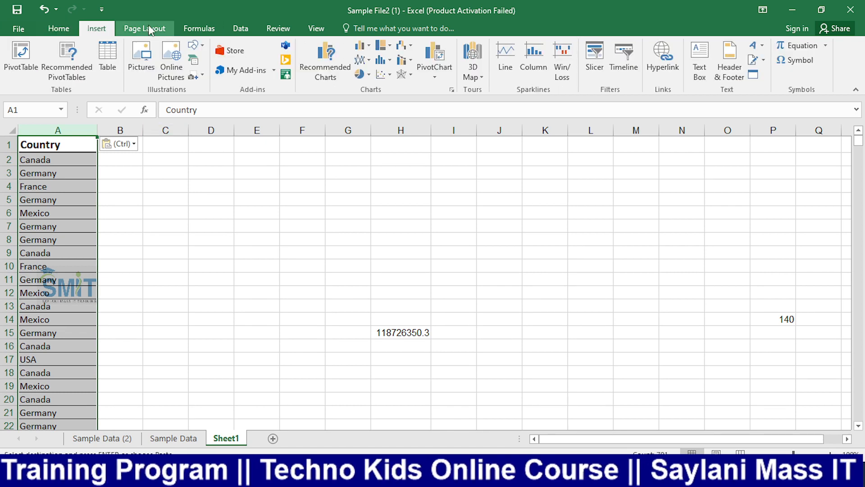
{"action": "left_click", "coordinate": [200, 28]}
{"action": "left_click", "coordinate": [240, 28]}
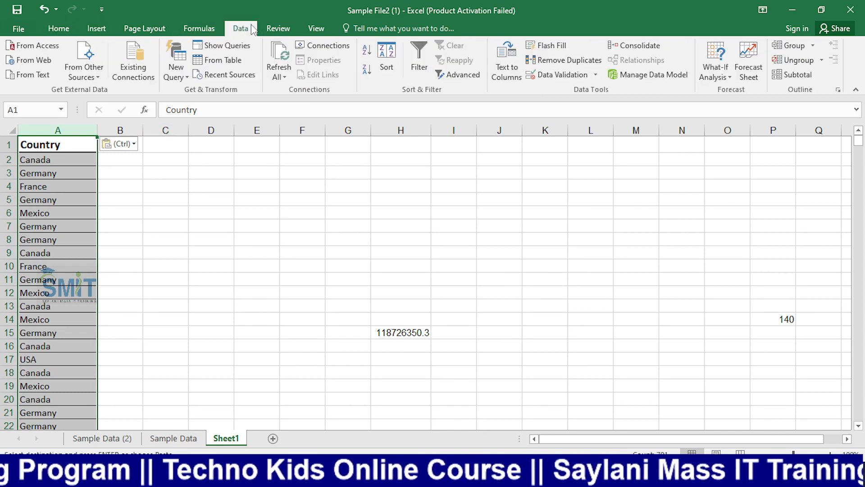
{"action": "left_click", "coordinate": [563, 60]}
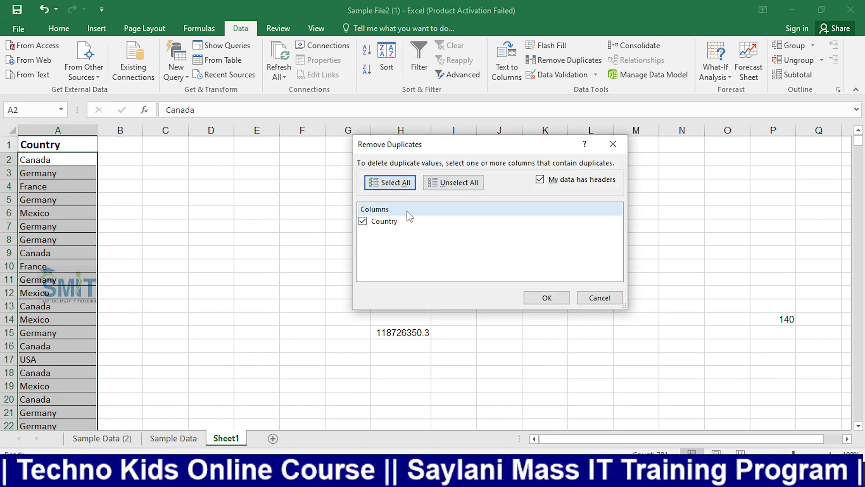
{"action": "left_click", "coordinate": [546, 298]}
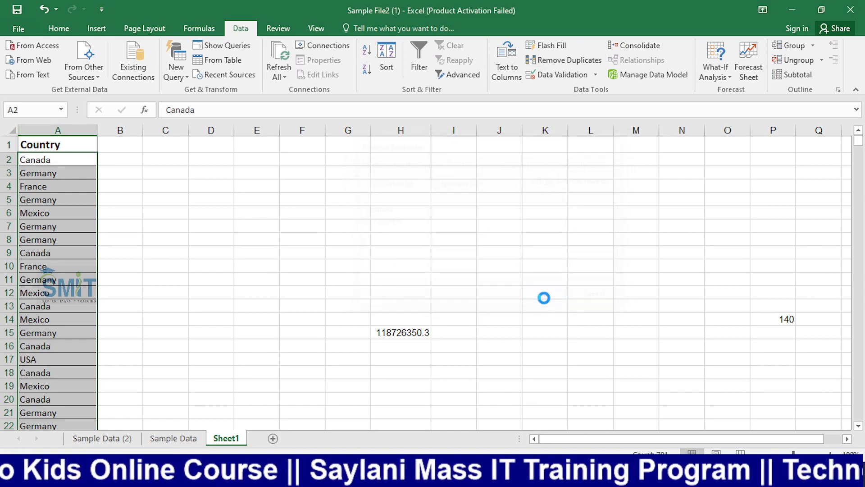
{"action": "left_click", "coordinate": [500, 277]}
{"action": "left_click", "coordinate": [103, 252]}
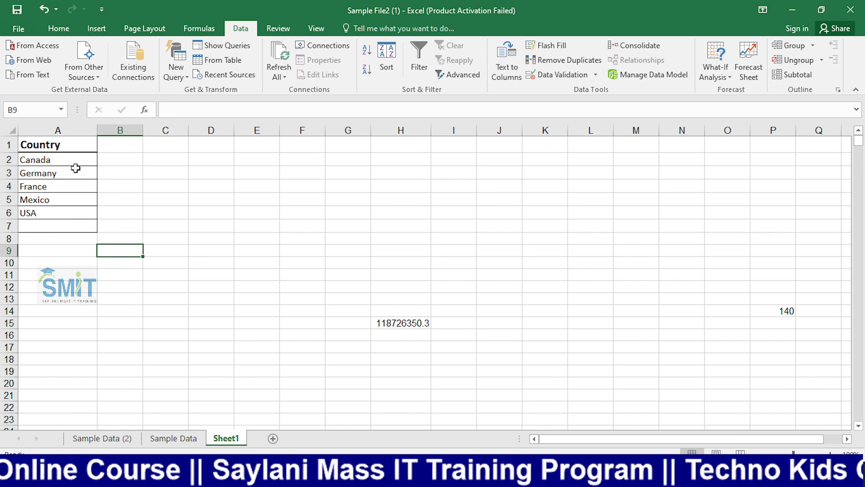
{"action": "left_click_drag", "start_coordinate": [54, 159], "coordinate": [55, 209]}
{"action": "left_click", "coordinate": [250, 211]}
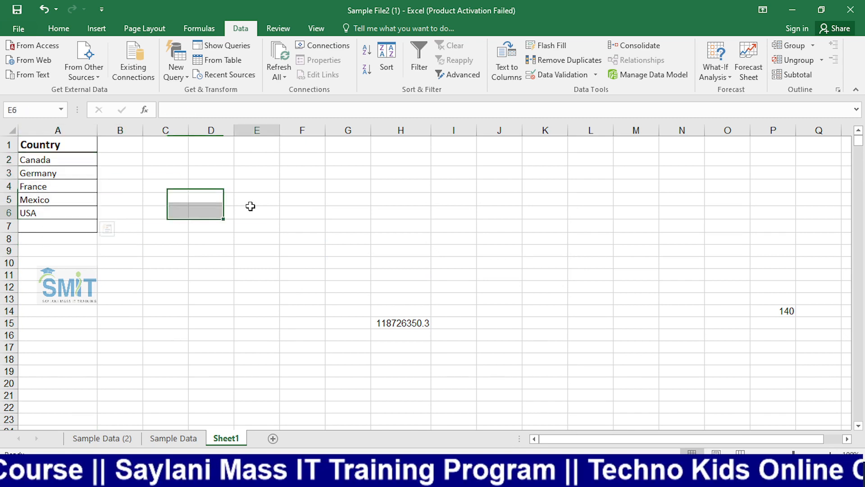
Step: Start a COUNTIF formula in cell B2, beside Canada
{"action": "left_click", "coordinate": [130, 154]}
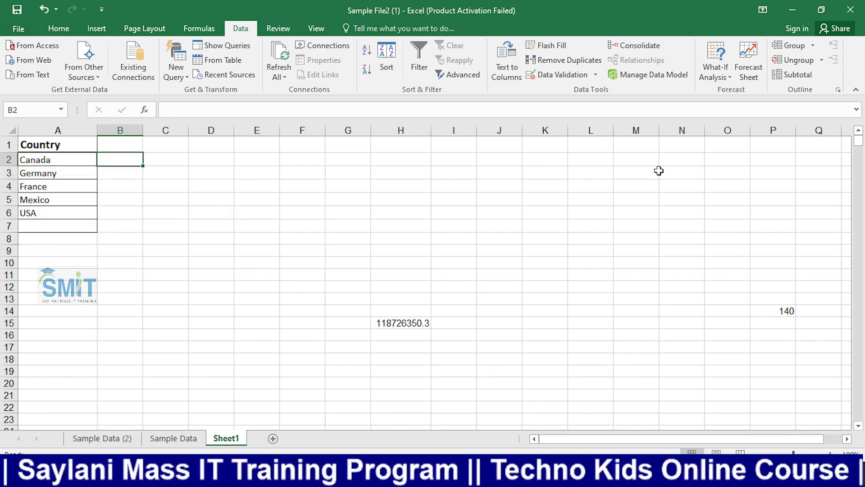
{"action": "type", "text": "="}
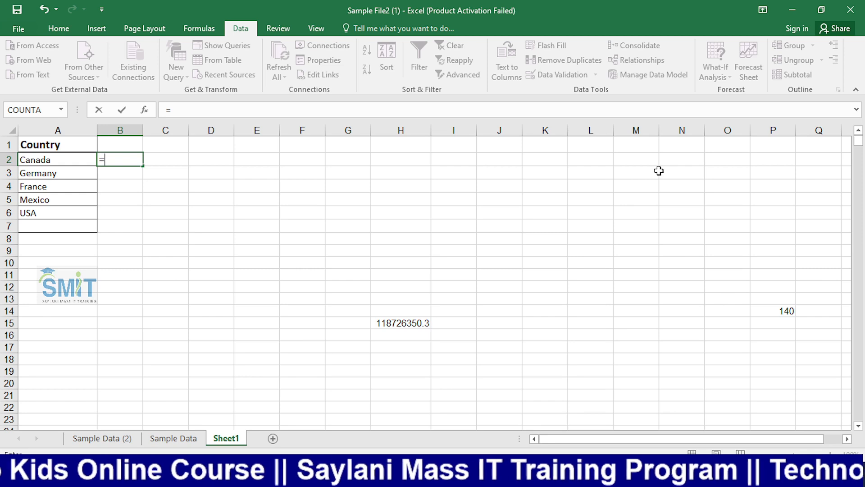
{"action": "type", "text": "c"}
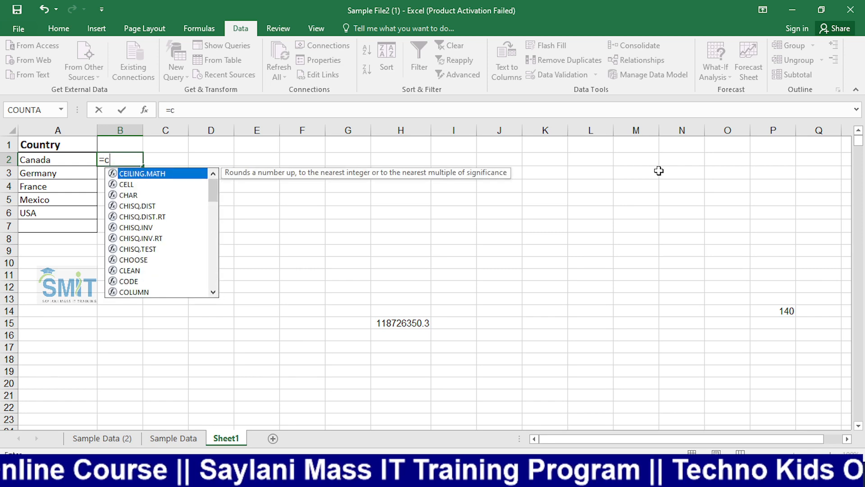
{"action": "type", "text": "ount"}
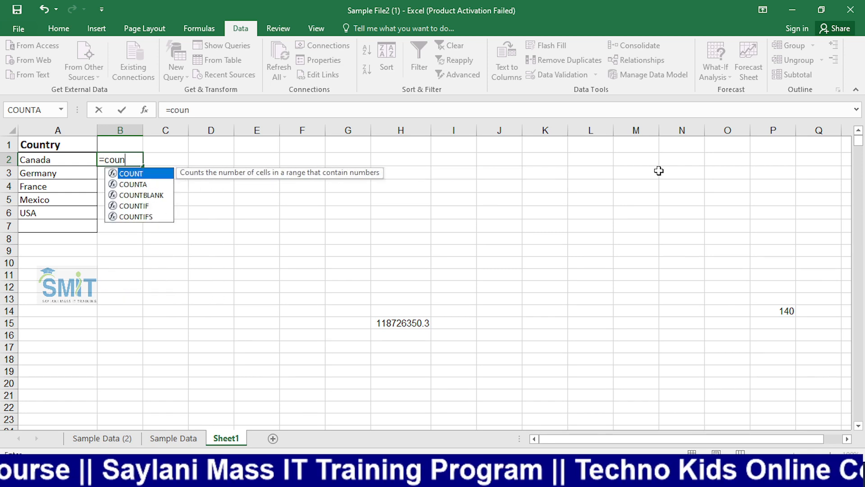
{"action": "key", "text": "Down"}
{"action": "key", "text": "Down"}
{"action": "key", "text": "Down"}
{"action": "key", "text": "Tab"}
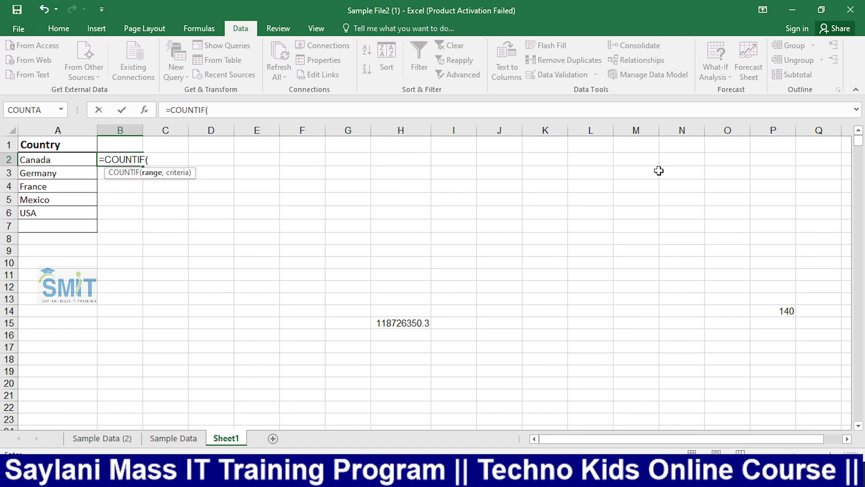
Step: Complete the COUNTIF formula with Table1[Country] as range and A2 as criteria, and fill it down through B6
{"action": "type", "text": "tab"}
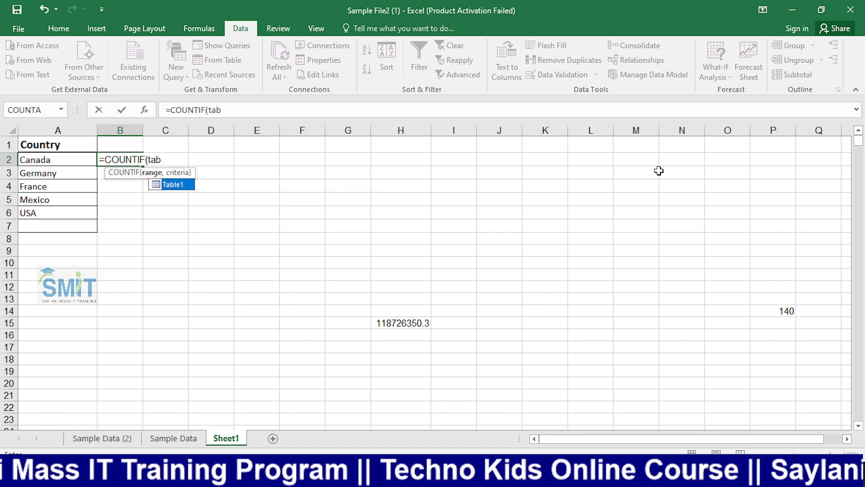
{"action": "key", "text": "Tab"}
{"action": "type", "text": "["}
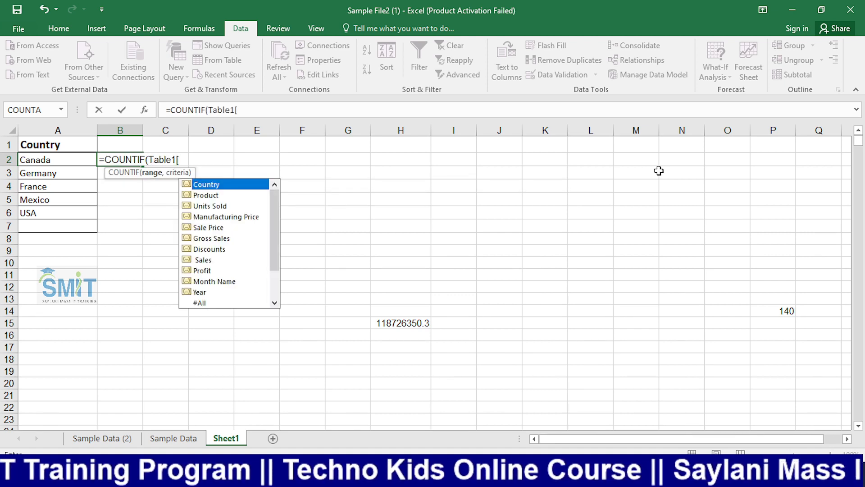
{"action": "key", "text": "Tab"}
{"action": "type", "text": "],"}
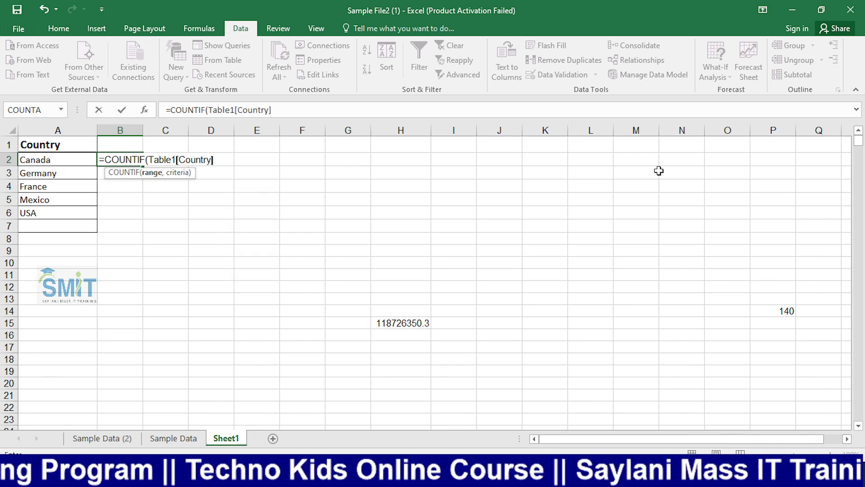
{"action": "key", "text": "Left"}
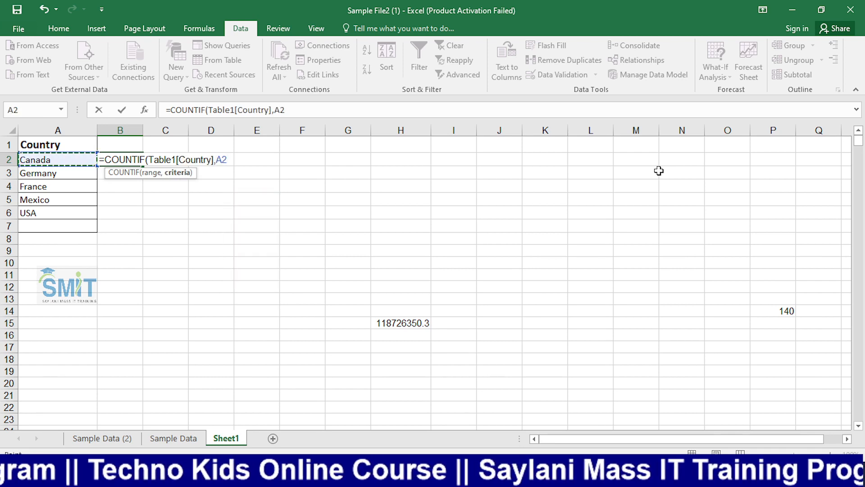
{"action": "key", "text": "Return"}
{"action": "left_click", "coordinate": [126, 159]}
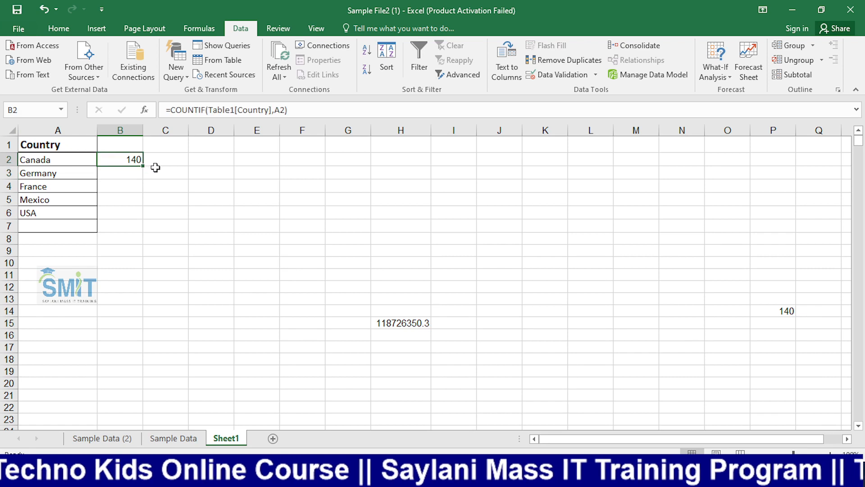
{"action": "left_click_drag", "start_coordinate": [143, 166], "coordinate": [141, 215]}
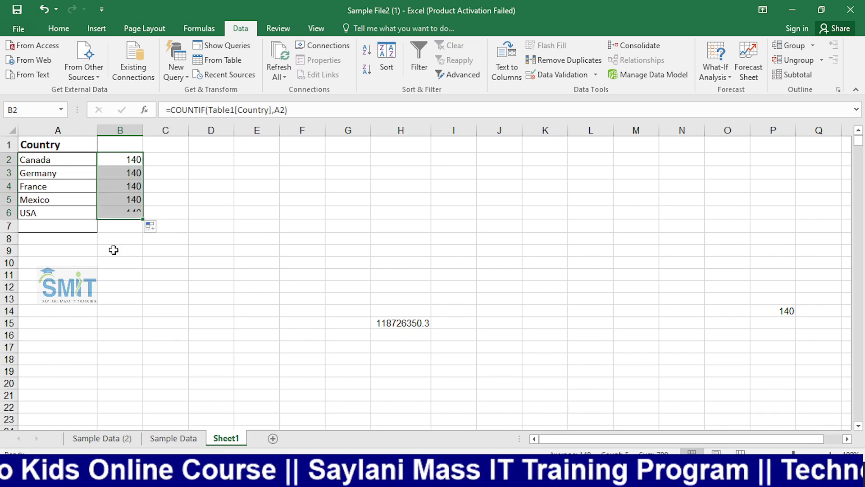
Step: Label cell A7 "Total" and add an AutoSum of the country counts in B7
{"action": "left_click", "coordinate": [46, 226]}
{"action": "type", "text": "Tota"}
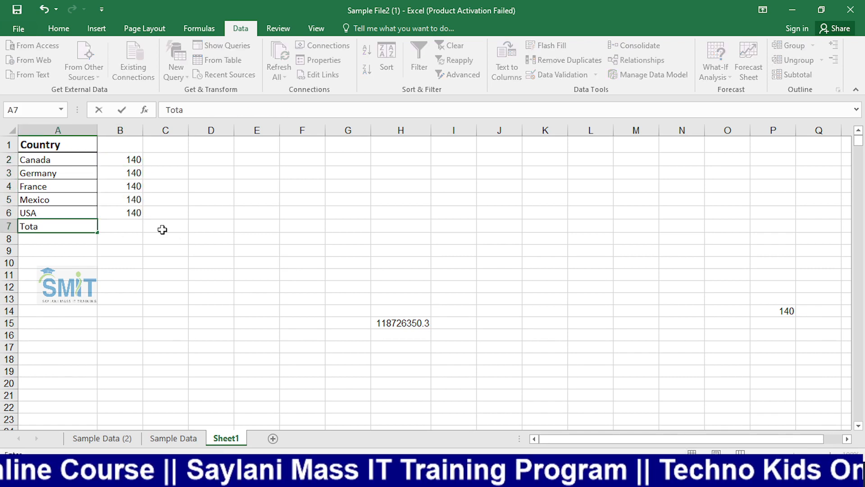
{"action": "type", "text": "l"}
{"action": "key", "text": "Tab"}
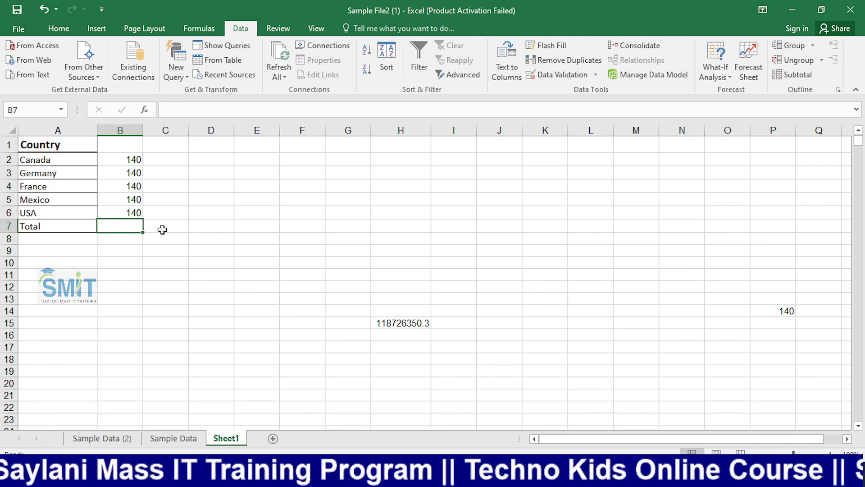
{"action": "key", "text": "alt+equal"}
{"action": "key", "text": "Return"}
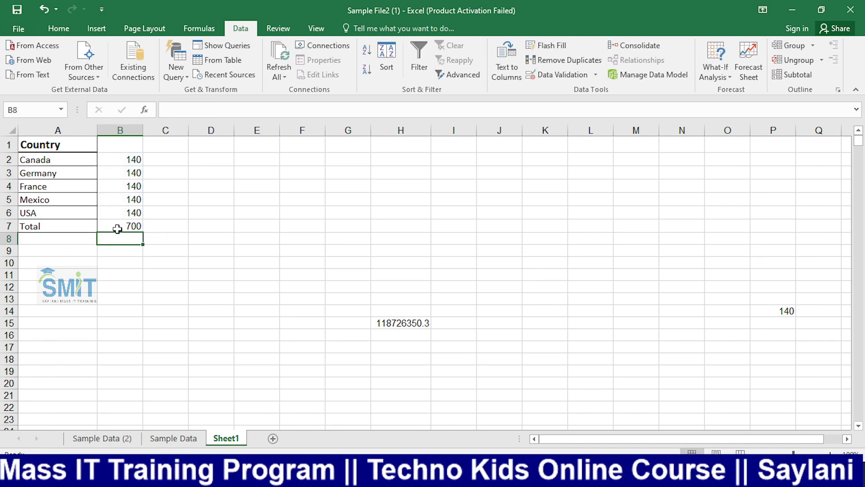
Step: Examine the COUNTIF formulas in B2, B3 and B4 and select the counts in B2:B6
{"action": "double_click", "coordinate": [131, 159]}
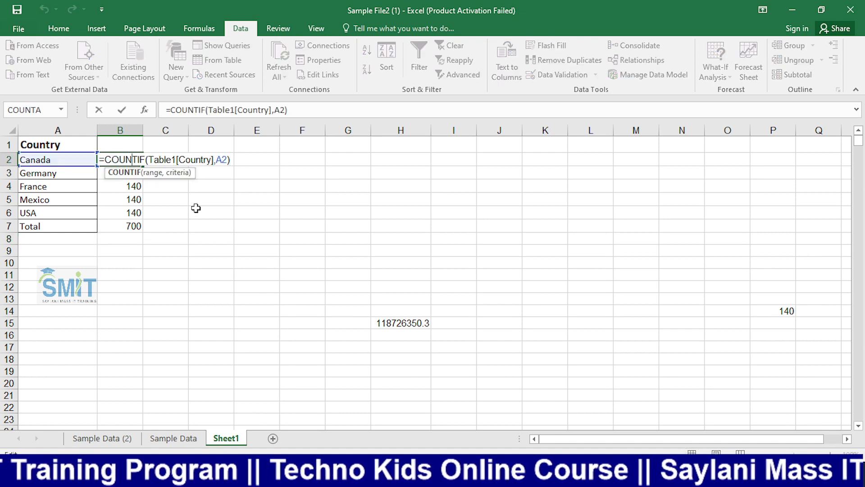
{"action": "key", "text": "Escape"}
{"action": "left_click", "coordinate": [126, 171]}
{"action": "double_click", "coordinate": [119, 173]}
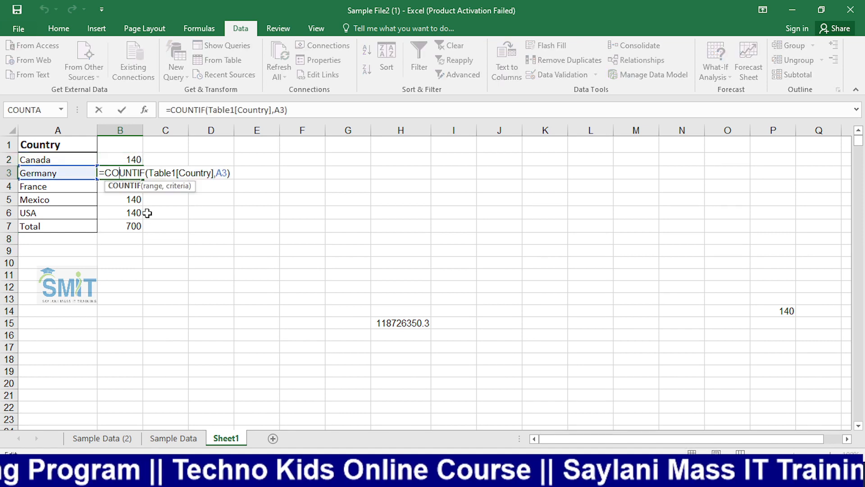
{"action": "key", "text": "Escape"}
{"action": "double_click", "coordinate": [134, 186]}
{"action": "key", "text": "Escape"}
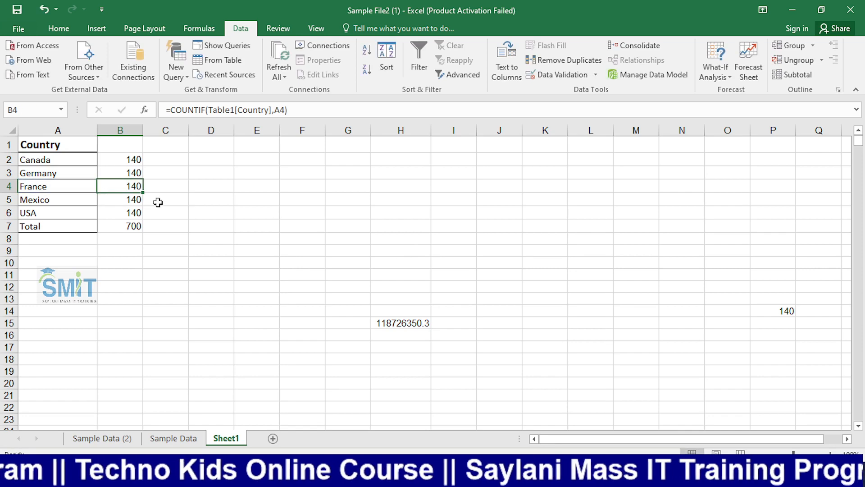
{"action": "left_click_drag", "start_coordinate": [135, 158], "coordinate": [134, 213]}
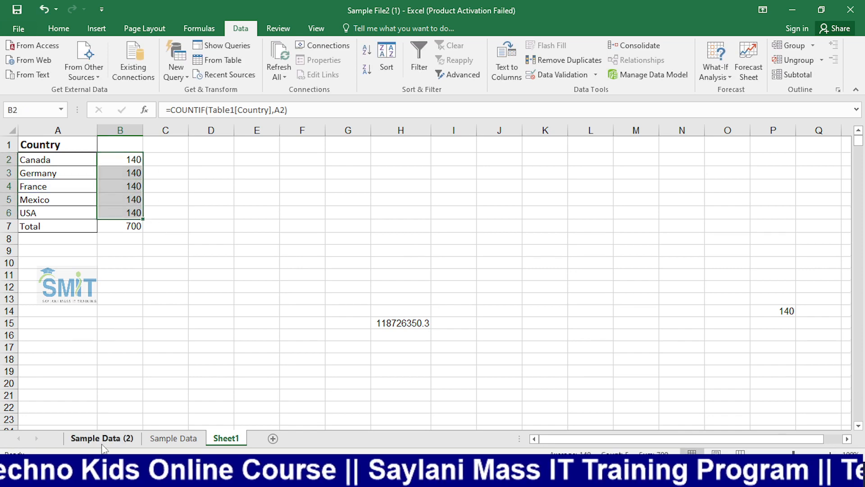
Step: Select every country entry below the Country header on the Sample Data (2) sheet
{"action": "left_click", "coordinate": [103, 444]}
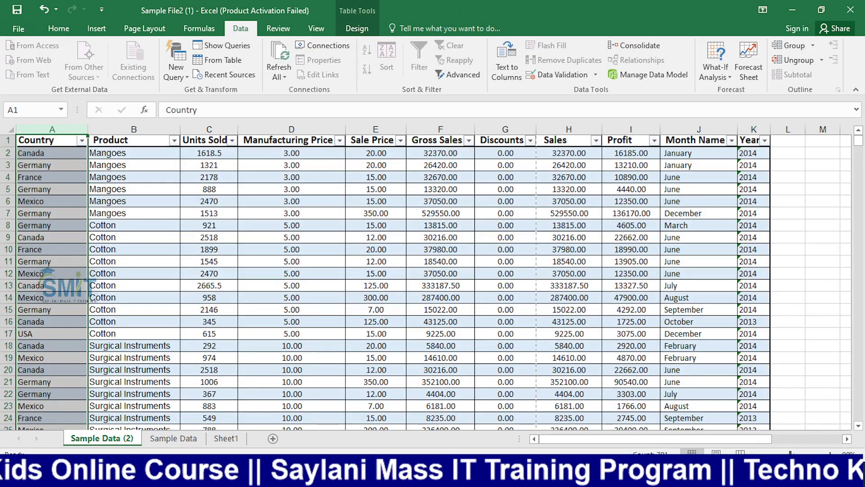
{"action": "key", "text": "Down"}
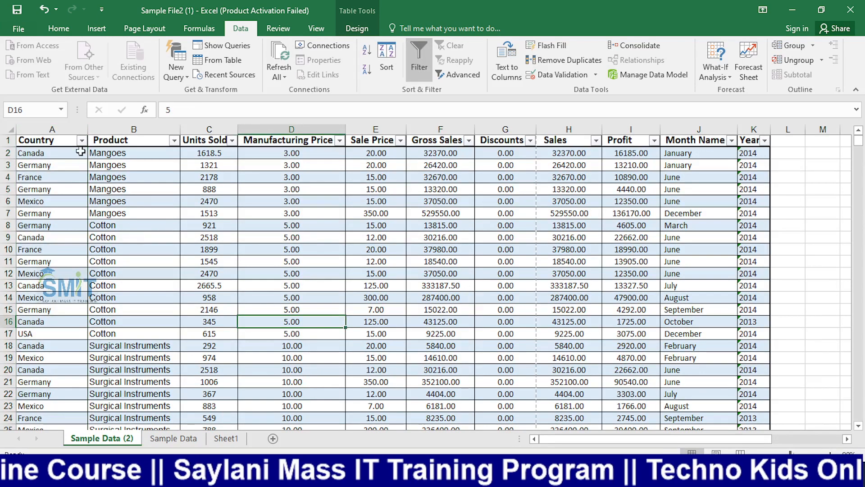
{"action": "key", "text": "ctrl+shift+Down"}
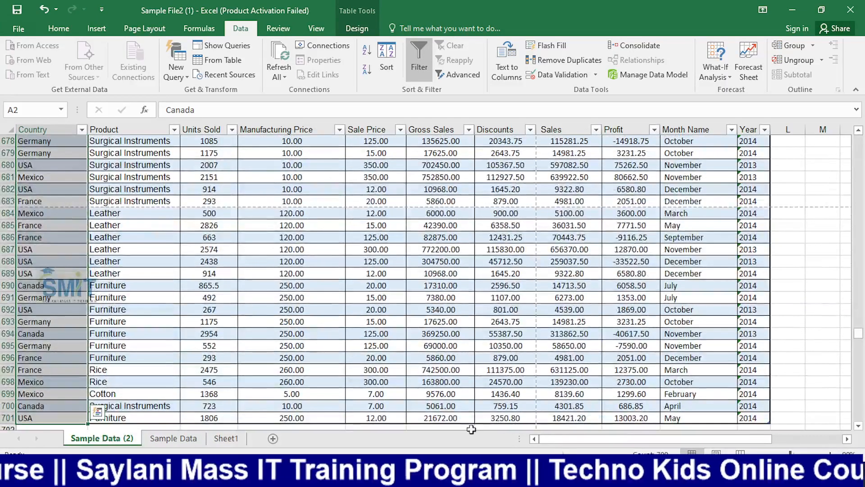
Step: Restore the workbook window to a smaller floating size and return to Sheet1
{"action": "left_click", "coordinate": [826, 6]}
{"action": "left_click_drag", "start_coordinate": [686, 191], "coordinate": [530, 43]}
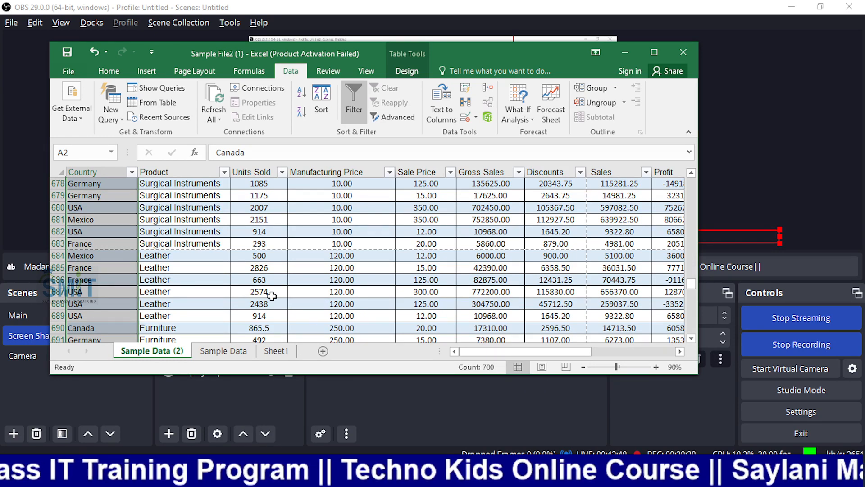
{"action": "left_click", "coordinate": [274, 351]}
Step: Begin a SUMIF formula in cell C2 beside Canada, with Table1 as the source of its range
{"action": "left_click", "coordinate": [182, 291]}
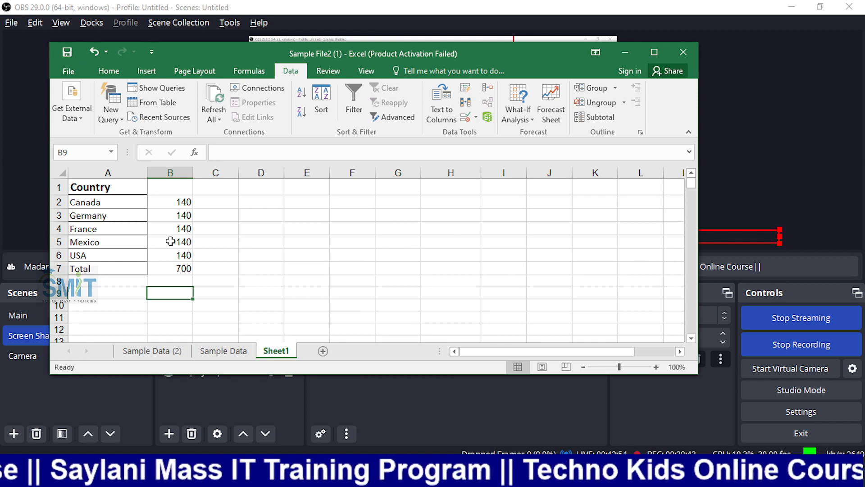
{"action": "left_click", "coordinate": [254, 238]}
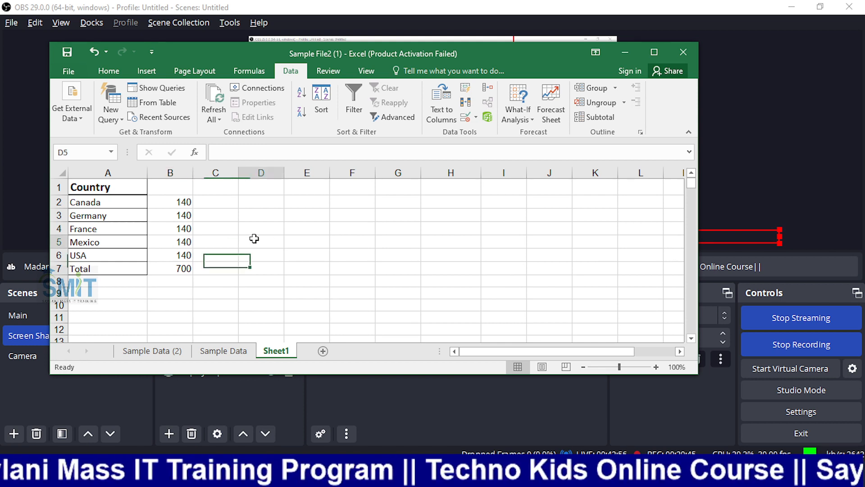
{"action": "left_click", "coordinate": [234, 211]}
{"action": "key", "text": "Up"}
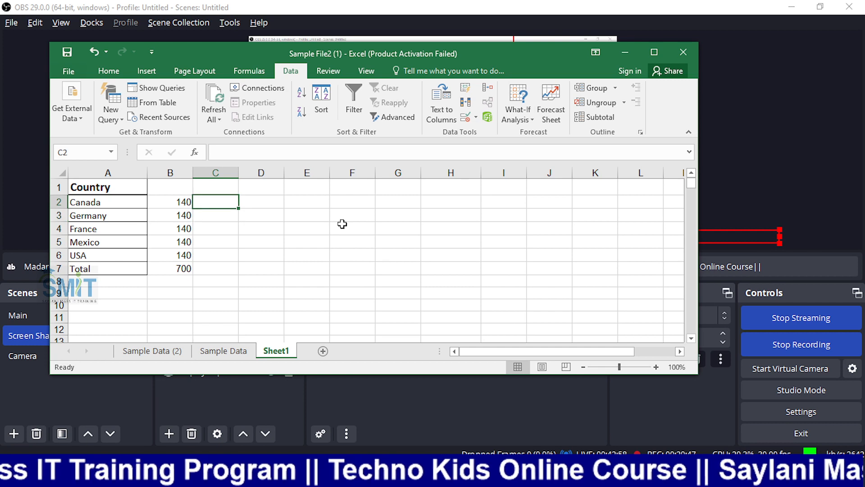
{"action": "type", "text": "=sum"}
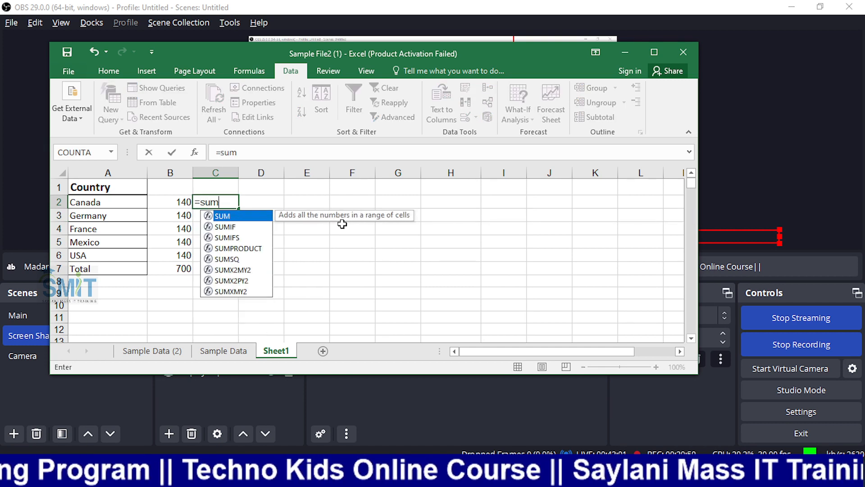
{"action": "key", "text": "Down"}
{"action": "key", "text": "Tab"}
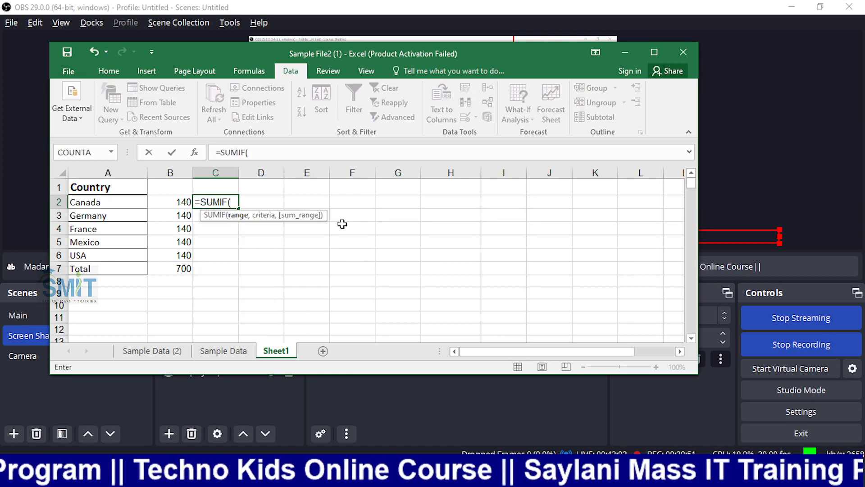
{"action": "type", "text": "ta"}
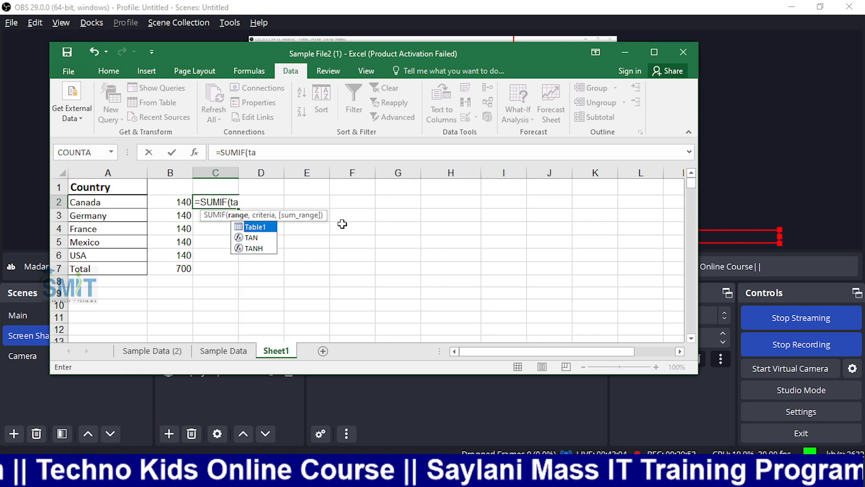
{"action": "key", "text": "Tab"}
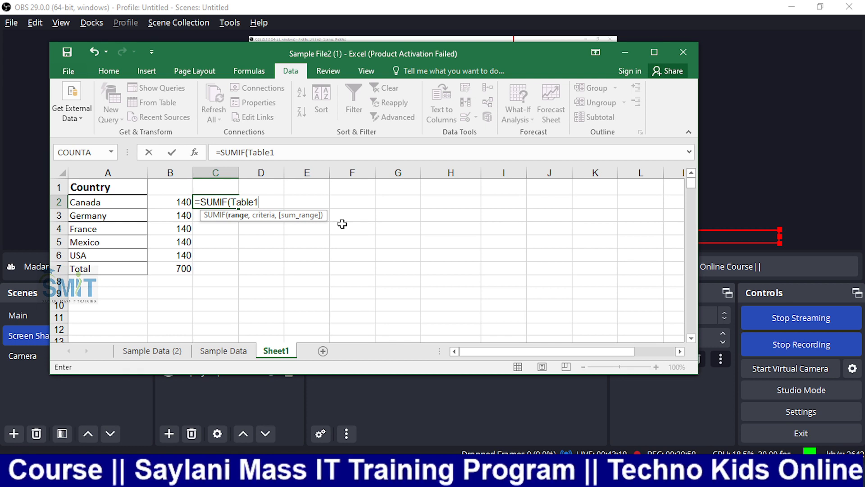
{"action": "type", "text": ","}
{"action": "key", "text": "BackSpace"}
{"action": "key", "text": "Tab"}
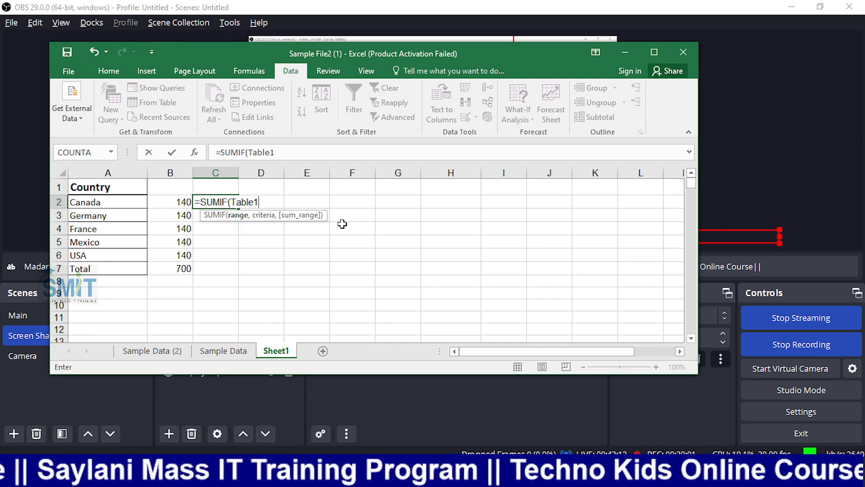
{"action": "type", "text": "["}
{"action": "key", "text": "Down"}
{"action": "key", "text": "Down"}
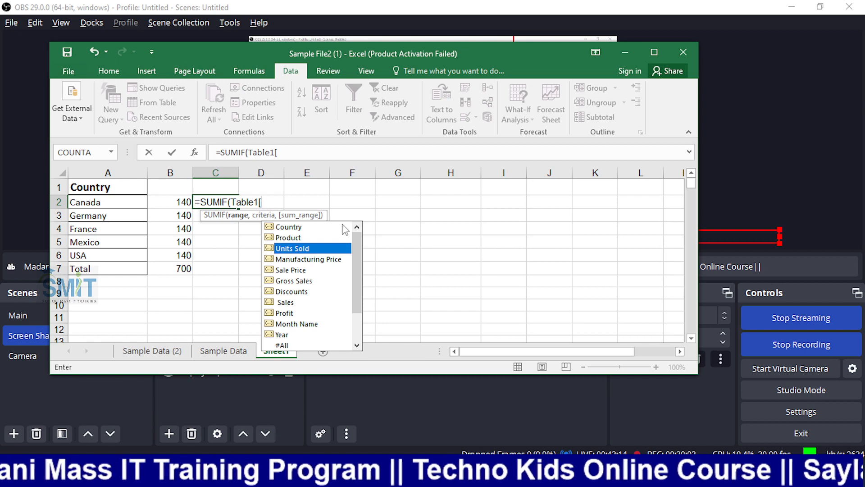
{"action": "key", "text": "Down"}
{"action": "key", "text": "Down"}
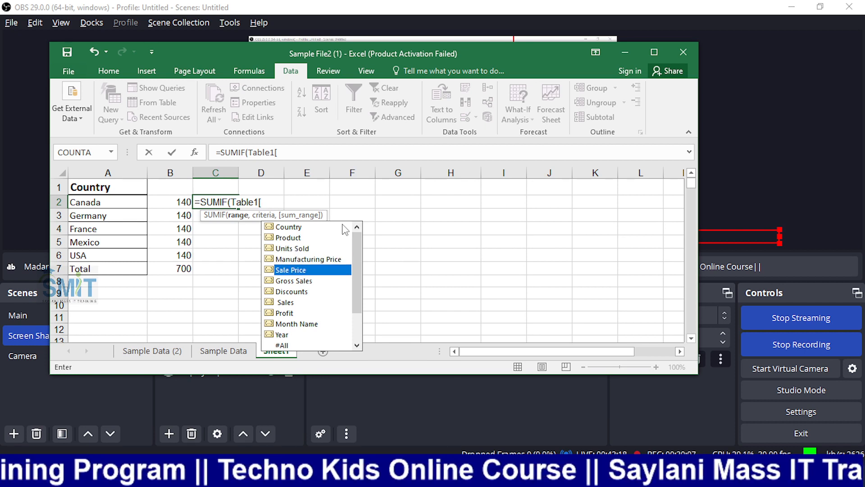
{"action": "key", "text": "Tab"}
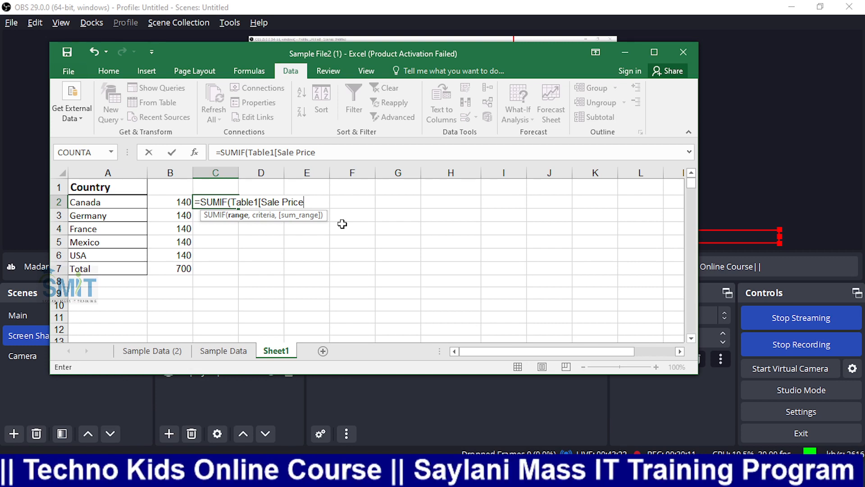
{"action": "key", "text": "BackSpace"}
{"action": "key", "text": "BackSpace"}
{"action": "key", "text": "BackSpace"}
{"action": "key", "text": "BackSpace"}
{"action": "key", "text": "BackSpace"}
{"action": "key", "text": "BackSpace"}
{"action": "key", "text": "BackSpace"}
{"action": "key", "text": "BackSpace"}
{"action": "key", "text": "BackSpace"}
{"action": "key", "text": "BackSpace"}
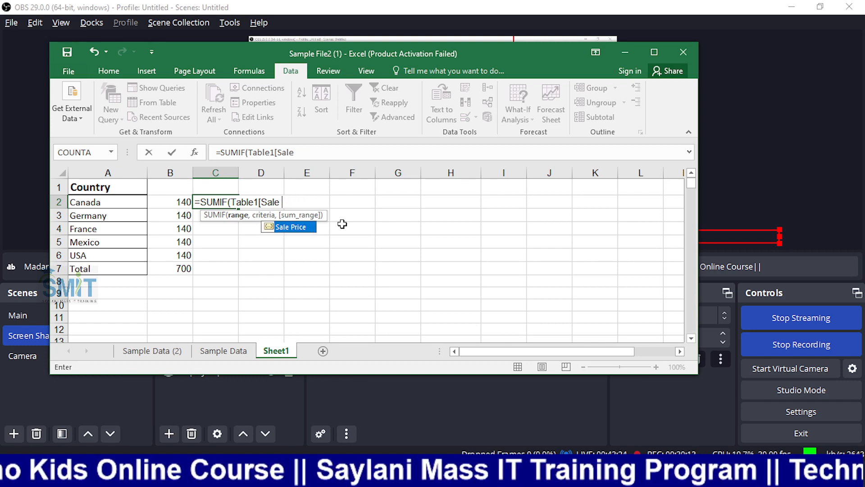
Step: Complete the SUMIF range as Table1[Country] and set the criteria to the Canada cell, A2
{"action": "double_click", "coordinate": [344, 227]}
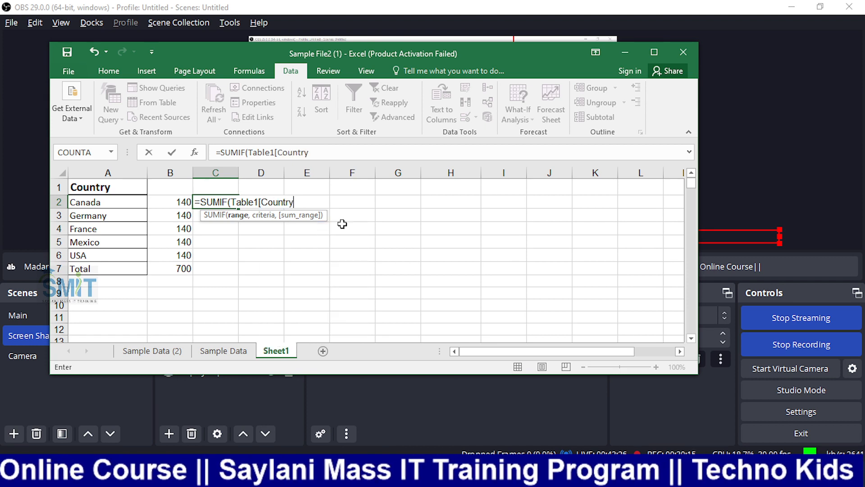
{"action": "type", "text": "]"}
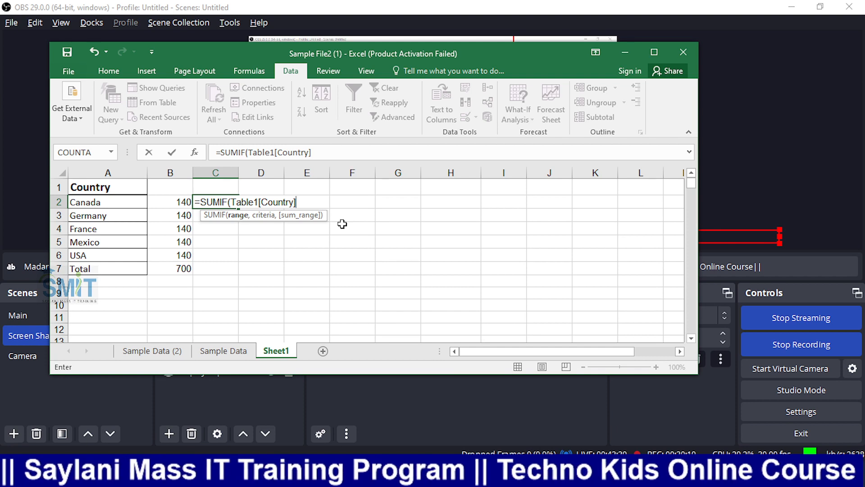
{"action": "type", "text": ","}
{"action": "key", "text": "Left"}
{"action": "key", "text": "Left"}
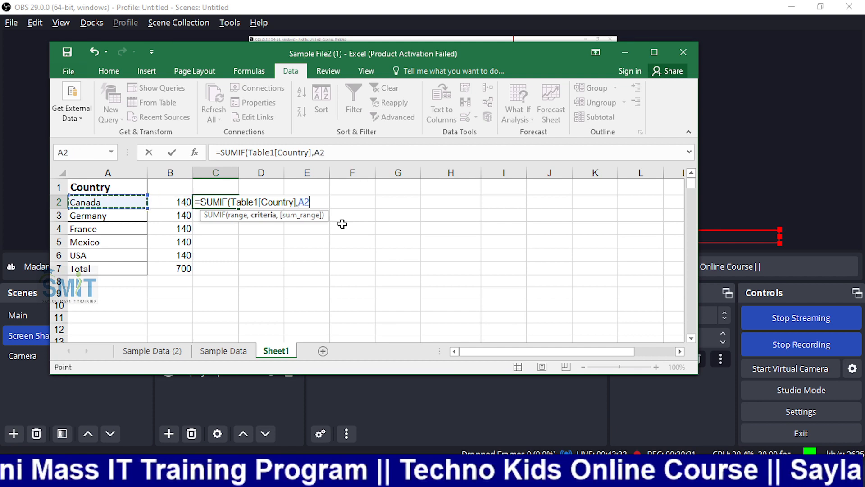
{"action": "type", "text": ","}
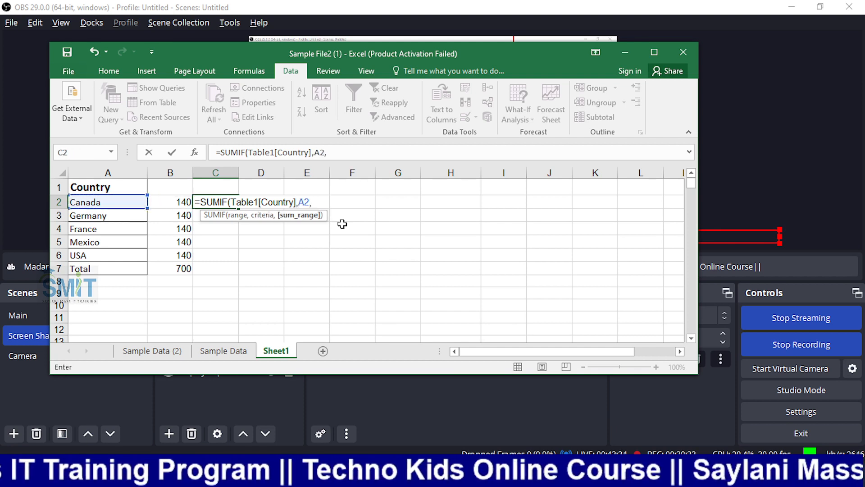
Step: Set the sum range to Table1[Sale Price] and enter the SUMIF formula in C2
{"action": "type", "text": "["}
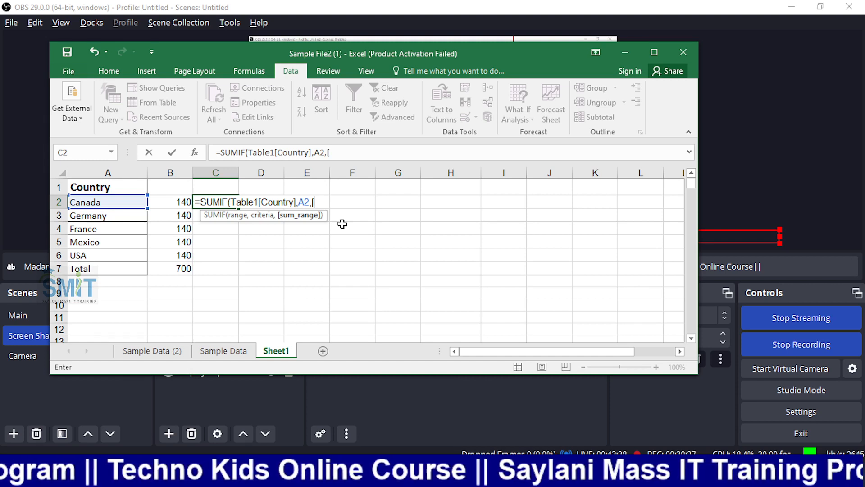
{"action": "key", "text": "BackSpace"}
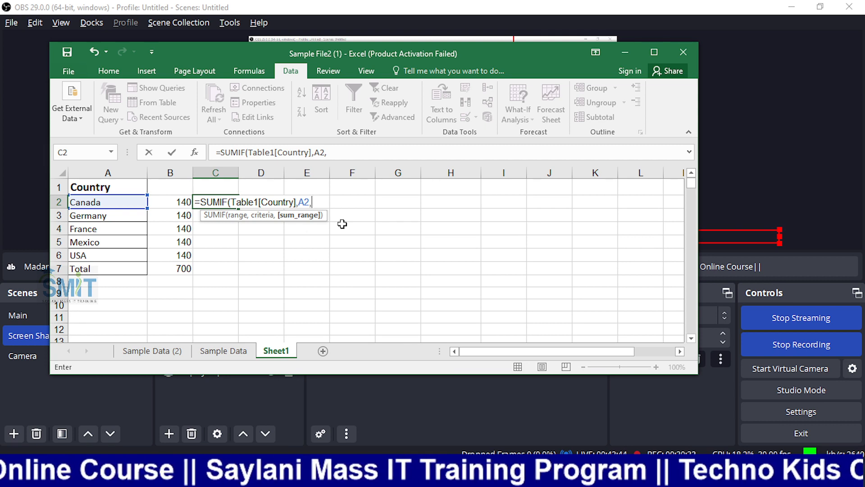
{"action": "type", "text": "t"}
{"action": "key", "text": "Down"}
{"action": "key", "text": "Down"}
{"action": "key", "text": "Down"}
{"action": "key", "text": "Down"}
{"action": "key", "text": "Down"}
{"action": "key", "text": "Down"}
{"action": "key", "text": "Down"}
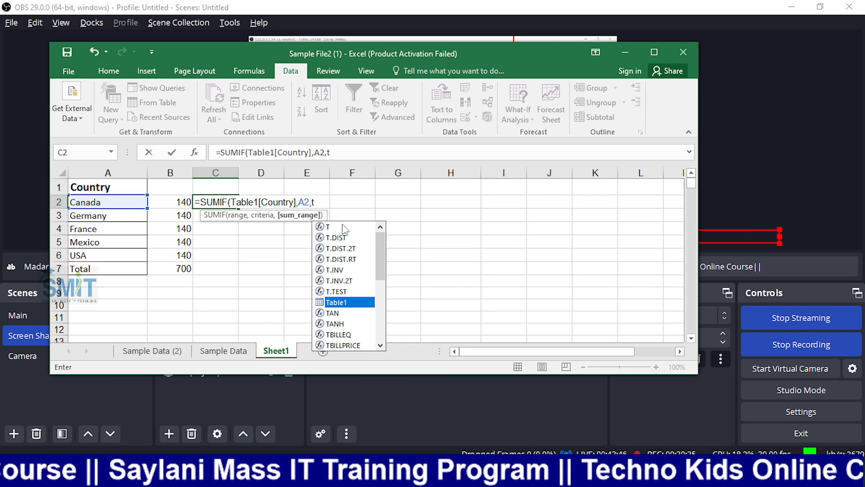
{"action": "key", "text": "Tab"}
{"action": "type", "text": "["}
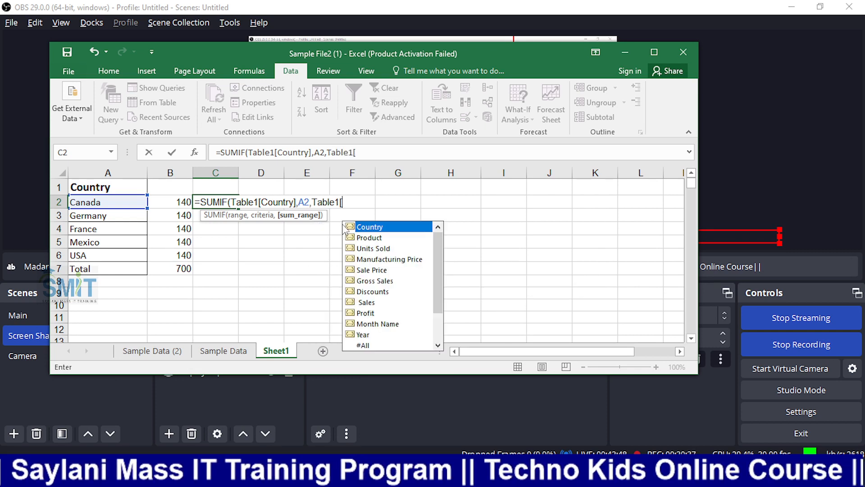
{"action": "key", "text": "Down"}
{"action": "key", "text": "Down"}
{"action": "key", "text": "Down"}
{"action": "key", "text": "Down"}
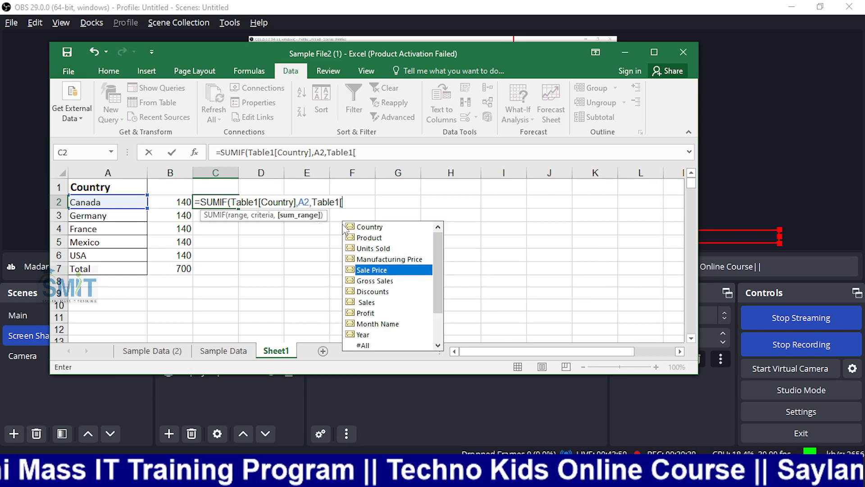
{"action": "key", "text": "Tab"}
{"action": "type", "text": "]"}
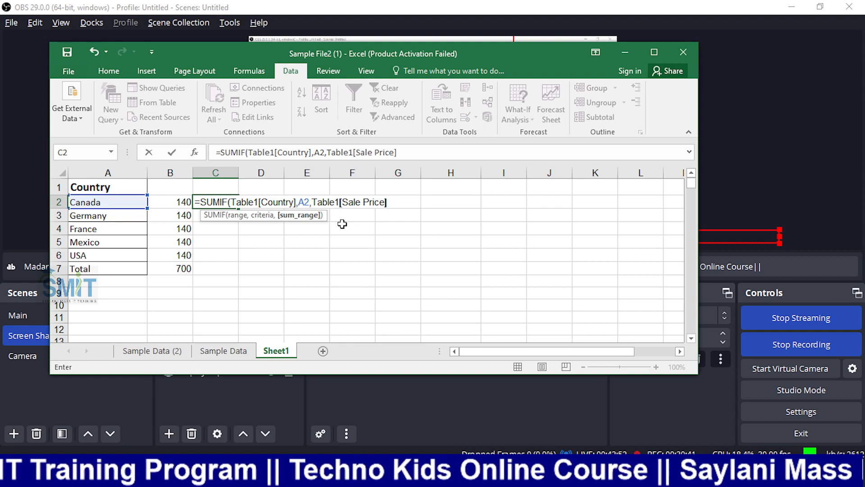
{"action": "key", "text": "Return"}
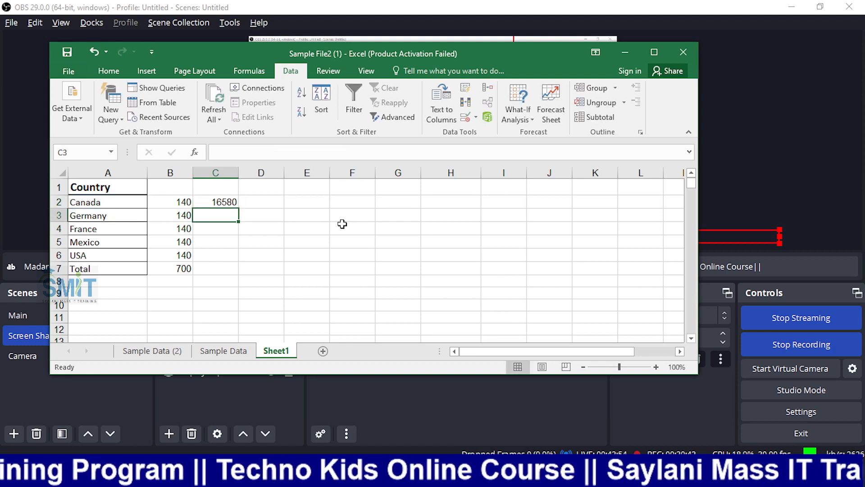
Step: Fill the SUMIF formula from C2 down through the Total row in C7
{"action": "left_click", "coordinate": [229, 200]}
{"action": "left_click_drag", "start_coordinate": [239, 209], "coordinate": [239, 270]}
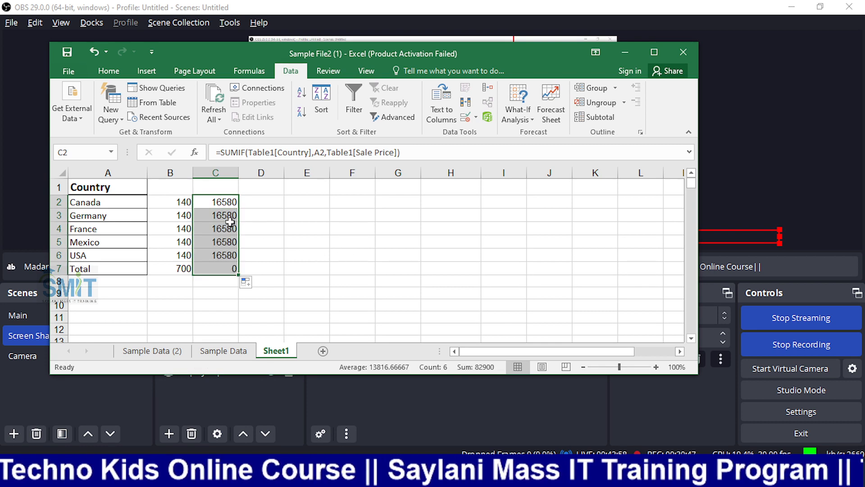
Step: Inspect the copied SUMIF formulas in column C, including the Total and Mexico rows, without changing them
{"action": "left_click", "coordinate": [212, 215]}
{"action": "left_click", "coordinate": [288, 241]}
{"action": "left_click", "coordinate": [212, 268]}
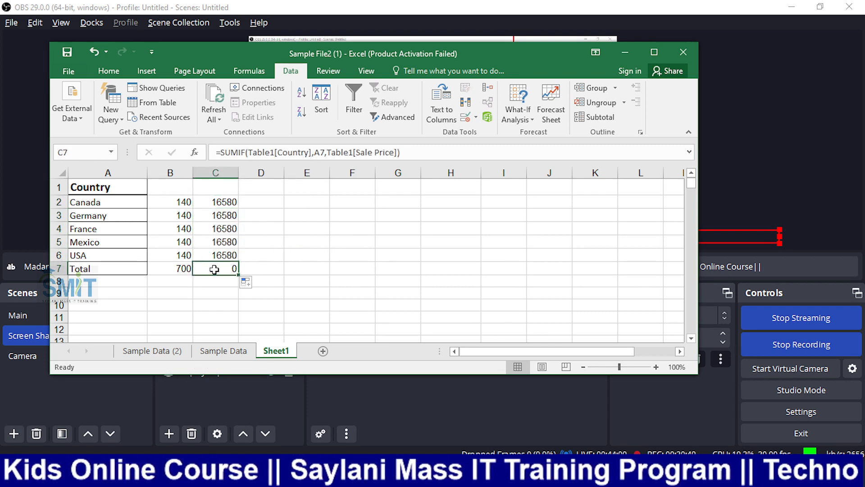
{"action": "double_click", "coordinate": [212, 269]}
{"action": "key", "text": "Escape"}
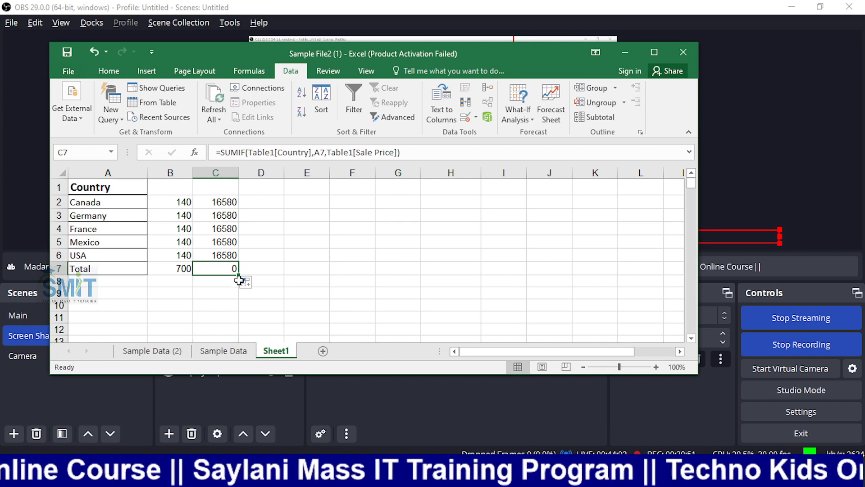
{"action": "left_click", "coordinate": [225, 254]}
{"action": "double_click", "coordinate": [226, 241]}
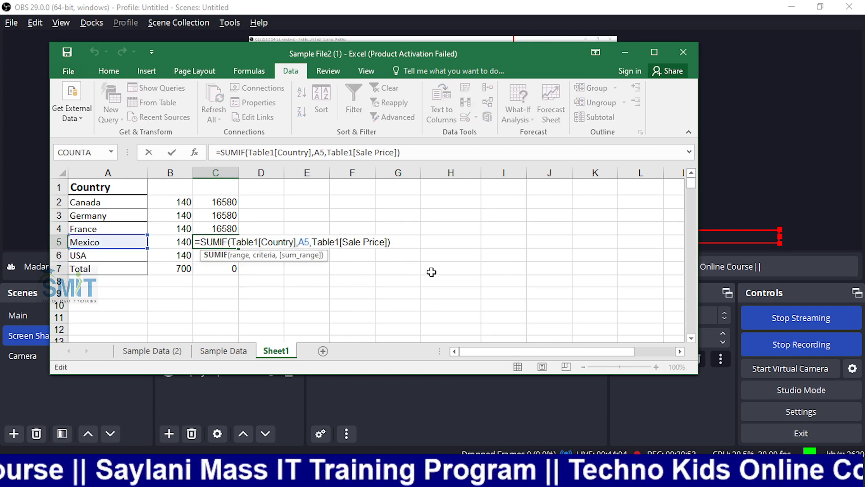
{"action": "key", "text": "Escape"}
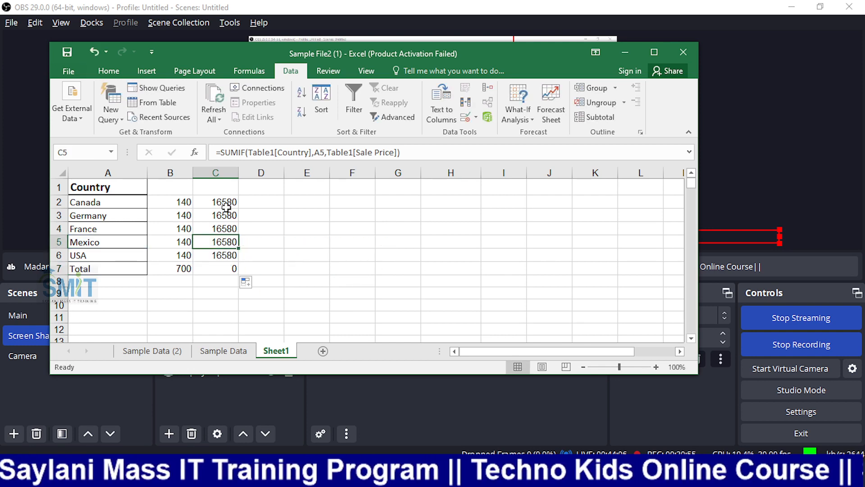
Step: Replace the formula in the Total cell C7 with =SUM(C2:C6)
{"action": "left_click", "coordinate": [230, 266]}
{"action": "key", "text": "Delete"}
{"action": "type", "text": "=sum"}
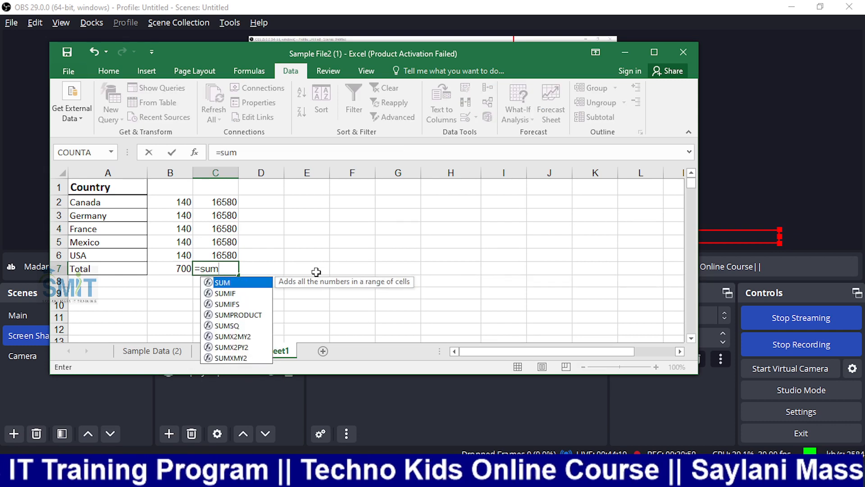
{"action": "key", "text": "Tab"}
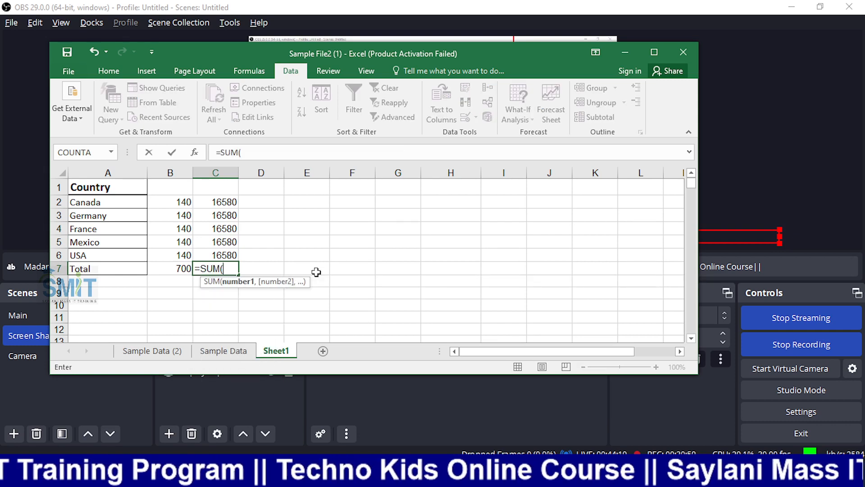
{"action": "key", "text": "Up"}
{"action": "key", "text": "Up"}
{"action": "key", "text": "Up"}
{"action": "key", "text": "Up"}
{"action": "key", "text": "Up"}
{"action": "key", "text": "shift+Down"}
{"action": "key", "text": "shift+Down"}
{"action": "key", "text": "shift+Down"}
{"action": "key", "text": "shift+Down"}
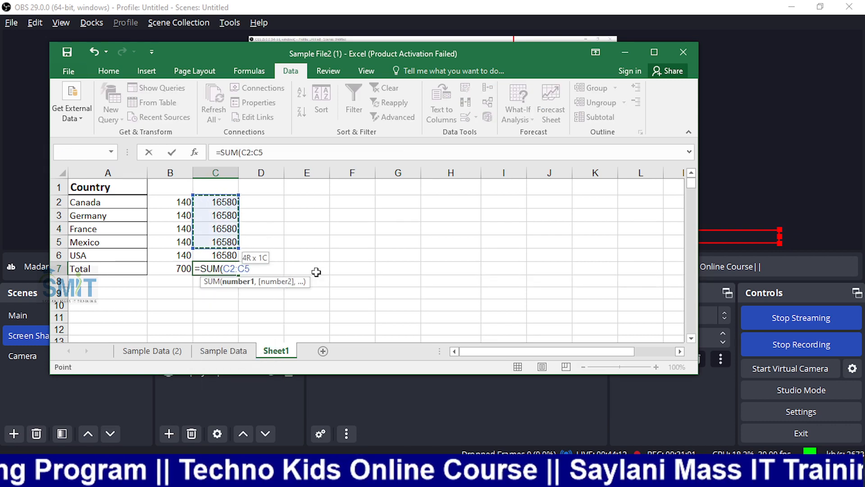
{"action": "type", "text": ")"}
{"action": "key", "text": "Return"}
Step: Examine the SUM formula in C7 and the France SUMIF formula in C4 without changing them
{"action": "left_click", "coordinate": [243, 267]}
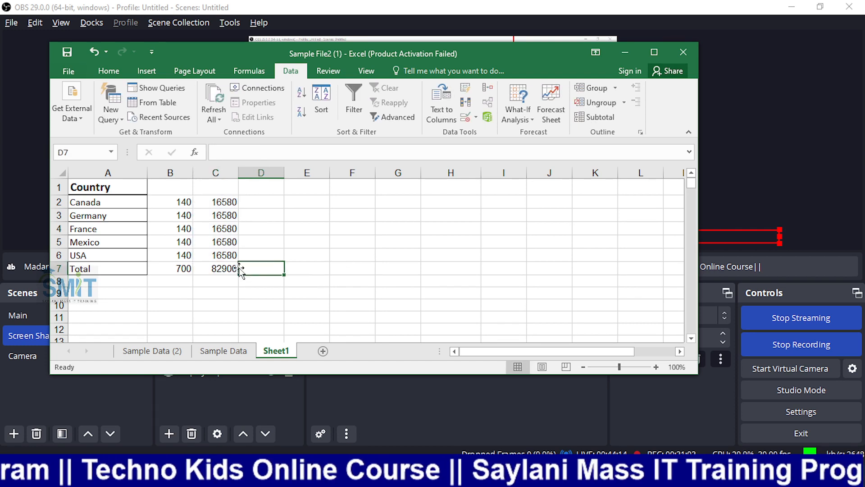
{"action": "left_click", "coordinate": [229, 269]}
{"action": "double_click", "coordinate": [223, 269]}
{"action": "key", "text": "Escape"}
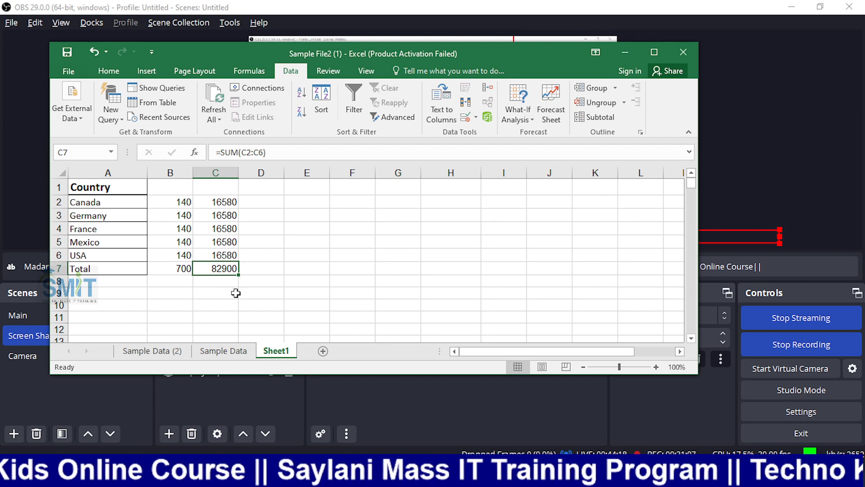
{"action": "left_click", "coordinate": [221, 233]}
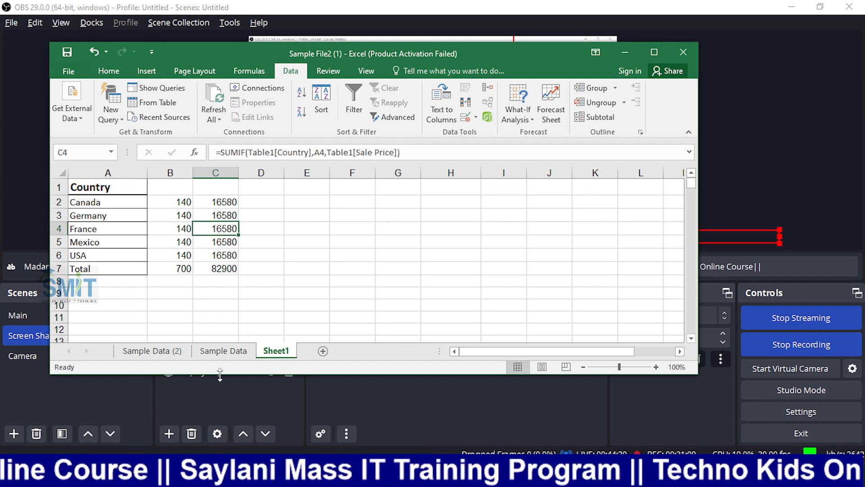
Step: Select all Sale Price values, E2:E701, on Sample Data (2) to check their sum against the Sheet1 total
{"action": "left_click", "coordinate": [152, 351]}
{"action": "left_click", "coordinate": [433, 185]}
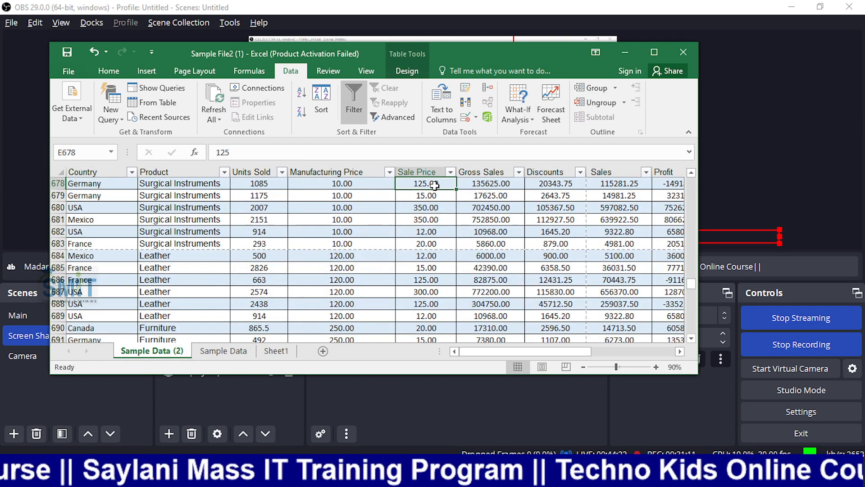
{"action": "key", "text": "Up"}
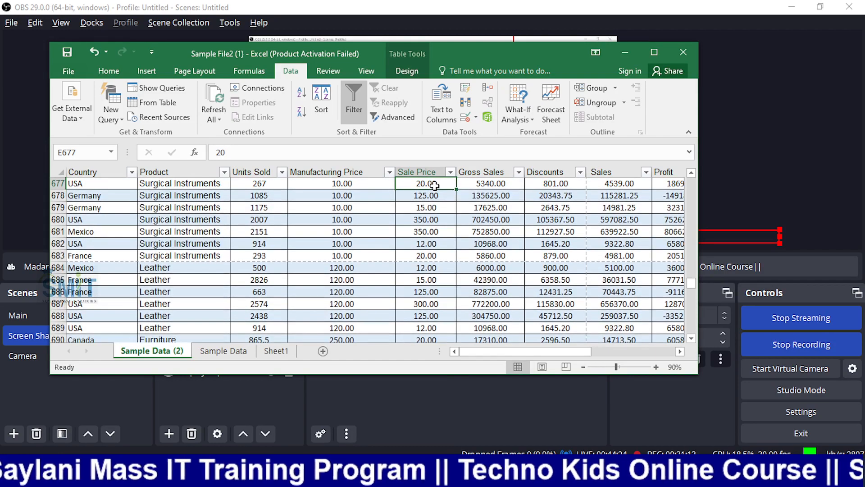
{"action": "key", "text": "Down"}
{"action": "key", "text": "Down"}
{"action": "key", "text": "Down"}
{"action": "key", "text": "Down"}
{"action": "key", "text": "Down"}
{"action": "key", "text": "Down"}
{"action": "key", "text": "Down"}
{"action": "key", "text": "Down"}
{"action": "key", "text": "Down"}
{"action": "key", "text": "Down"}
{"action": "key", "text": "Down"}
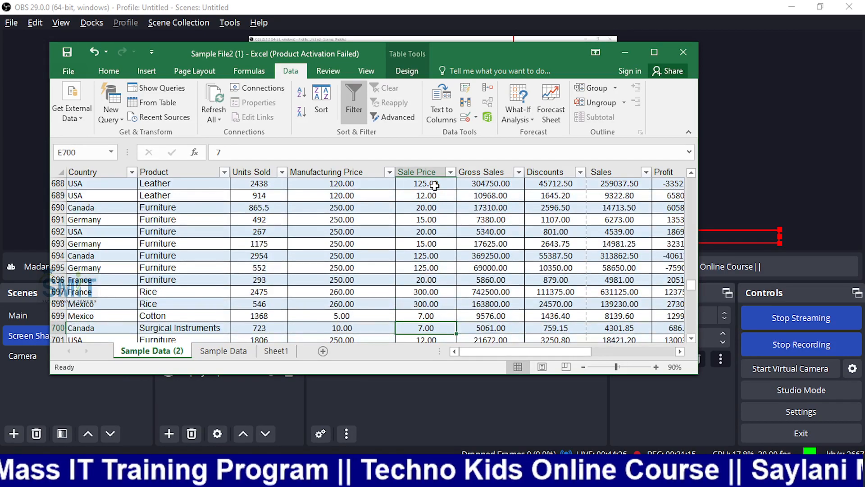
{"action": "key", "text": "Down"}
{"action": "key", "text": "ctrl+shift+Up"}
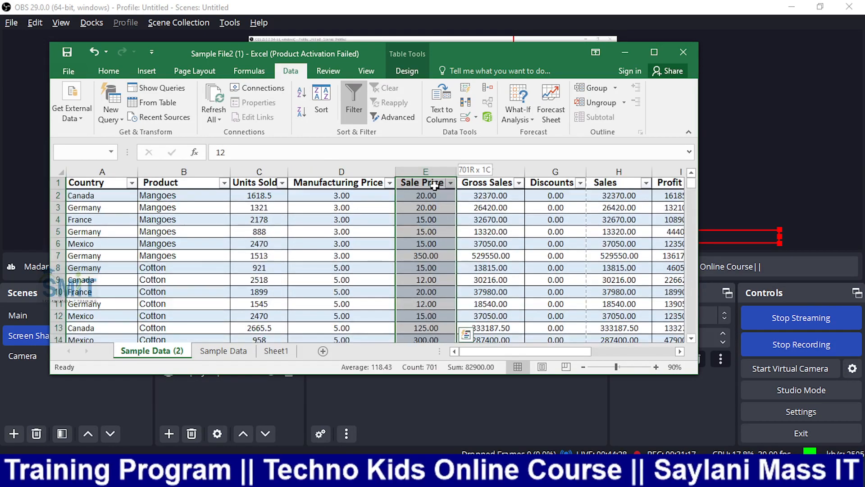
{"action": "key", "text": "shift+Down"}
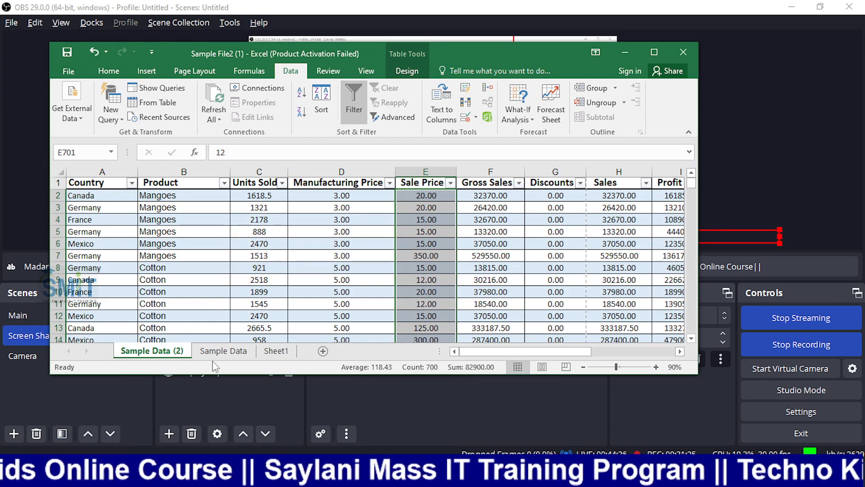
Step: Return to Sheet1 and maximise the workbook window
{"action": "left_click", "coordinate": [234, 352]}
{"action": "left_click", "coordinate": [275, 350]}
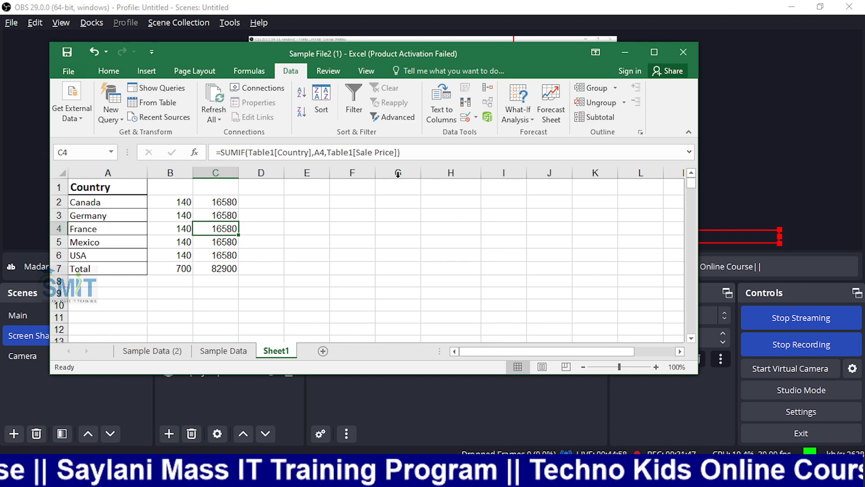
{"action": "left_click", "coordinate": [654, 52]}
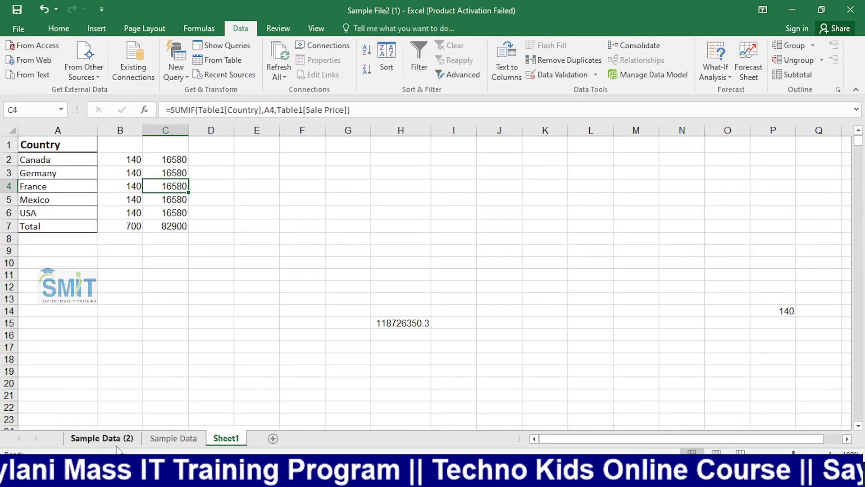
Step: Look through the Sample Data (2) table, examining its header row and records
{"action": "key", "text": "ctrl+Page_Up"}
{"action": "key", "text": "ctrl+Page_Up"}
{"action": "left_click", "coordinate": [328, 322]}
{"action": "left_click", "coordinate": [452, 226]}
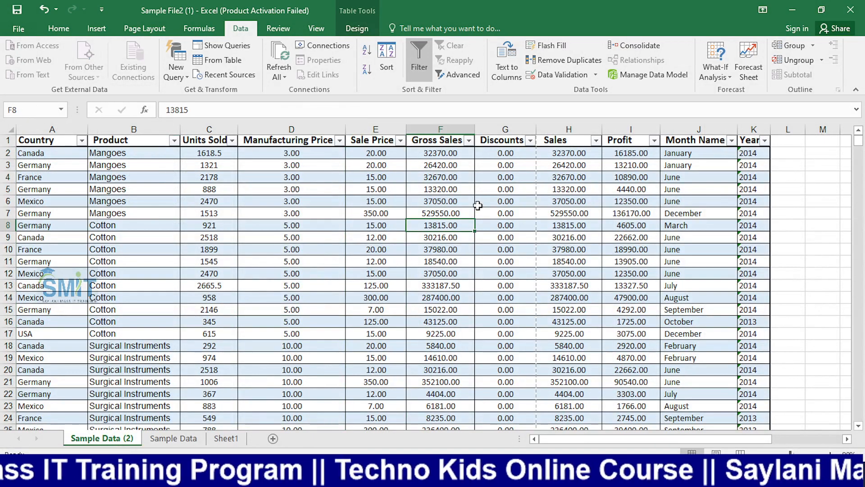
{"action": "left_click", "coordinate": [463, 210]}
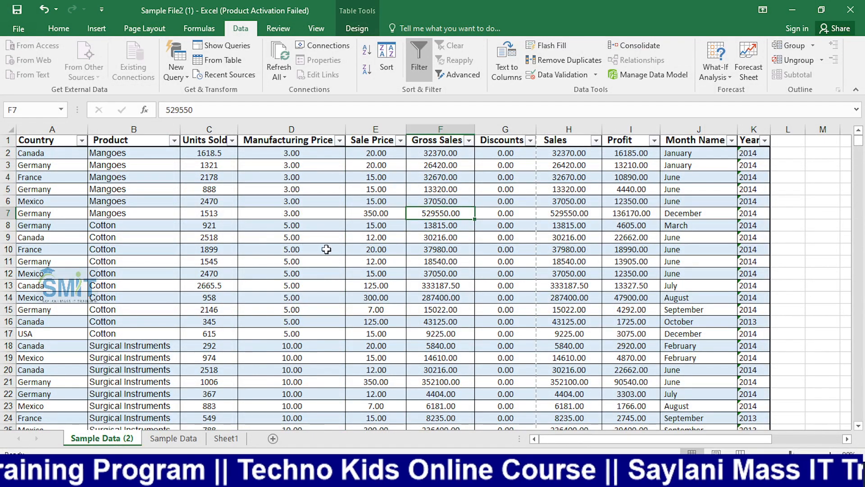
{"action": "scroll", "coordinate": [169, 311], "scroll_direction": "down", "scroll_amount": 16}
{"action": "scroll", "coordinate": [166, 316], "scroll_direction": "up", "scroll_amount": 16}
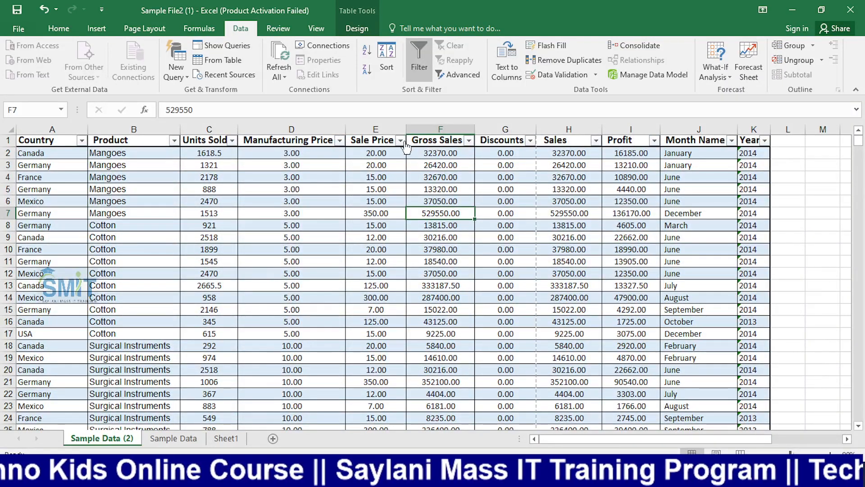
{"action": "scroll", "coordinate": [331, 271], "scroll_direction": "down", "scroll_amount": 9}
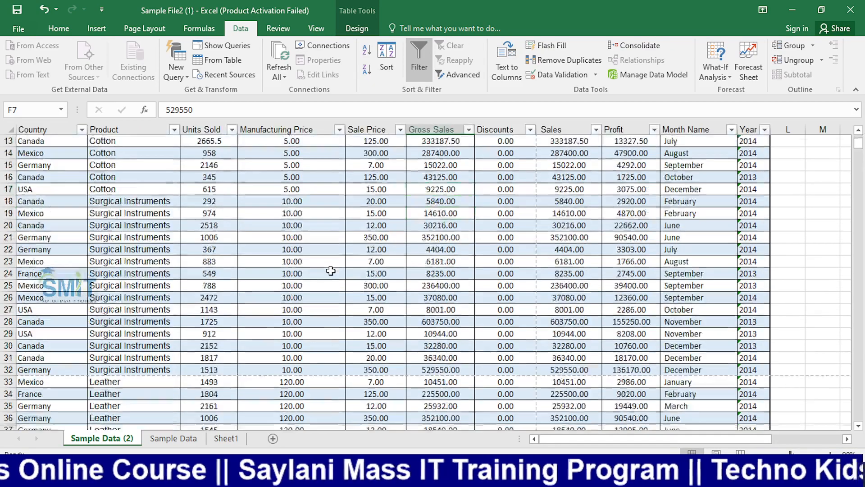
{"action": "scroll", "coordinate": [327, 270], "scroll_direction": "up", "scroll_amount": 9}
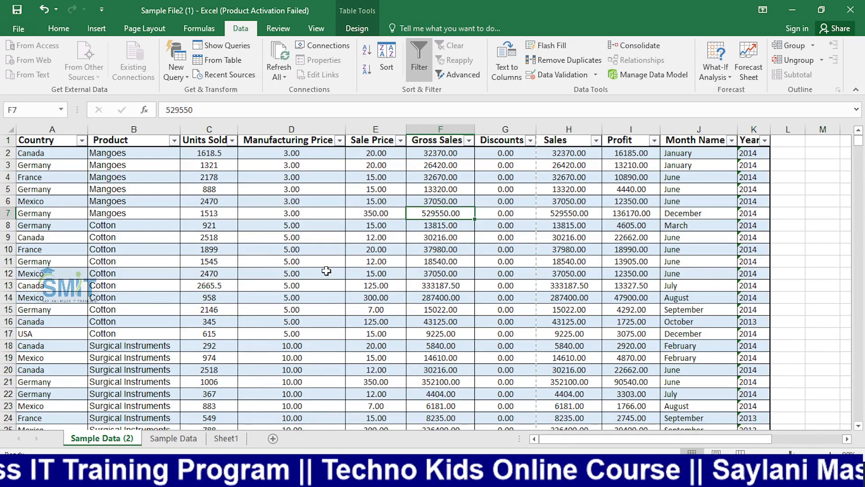
{"action": "key", "text": "alt+Tab"}
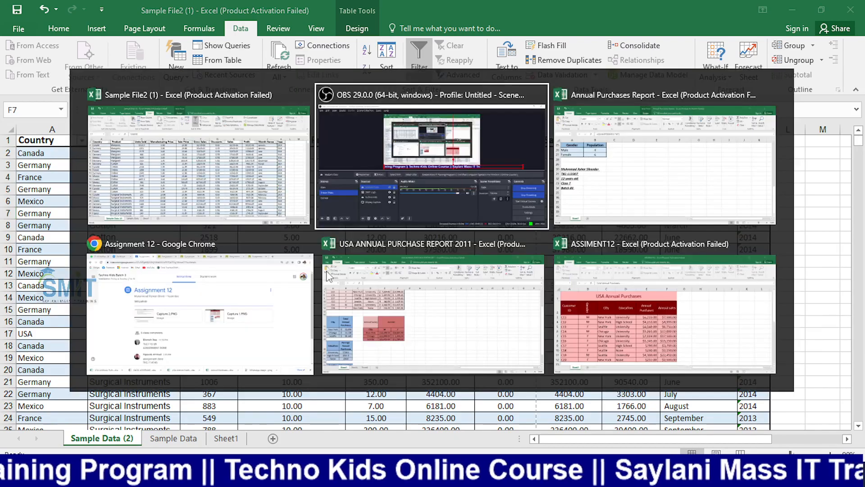
{"action": "left_click", "coordinate": [55, 352]}
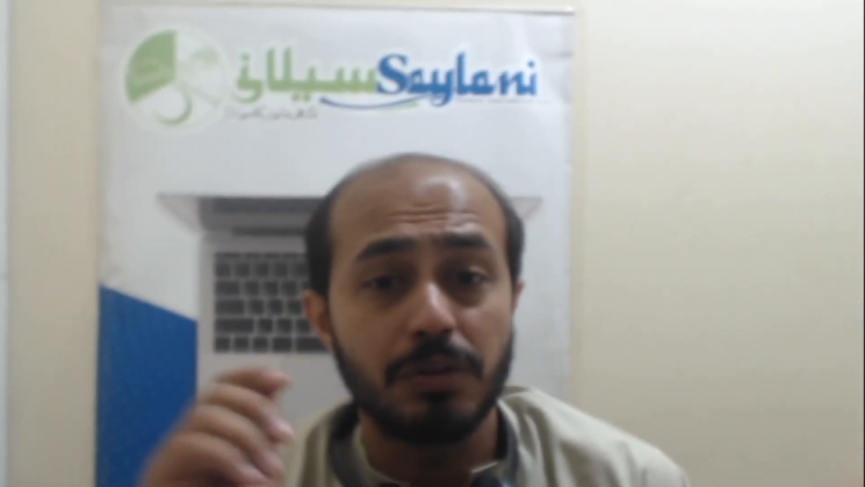
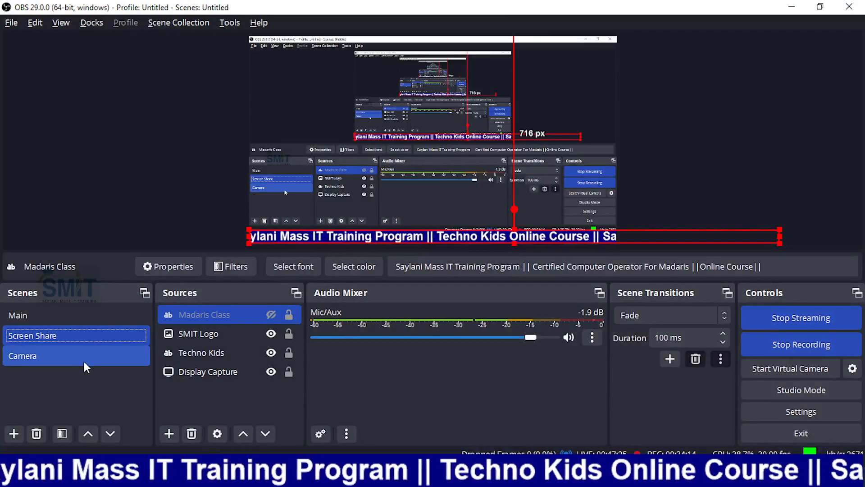
{"action": "key", "text": "alt+Tab"}
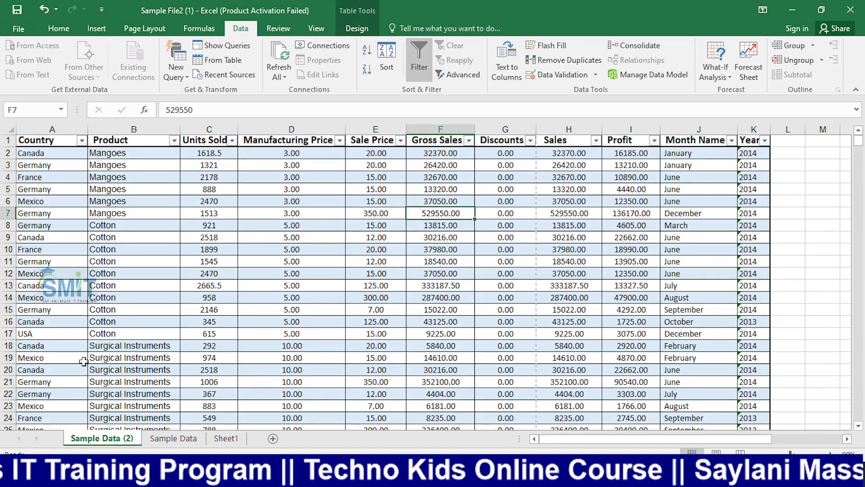
Step: Turn the Filter Button option of Table1 on Sample Data (2) off and back on
{"action": "left_click", "coordinate": [483, 381]}
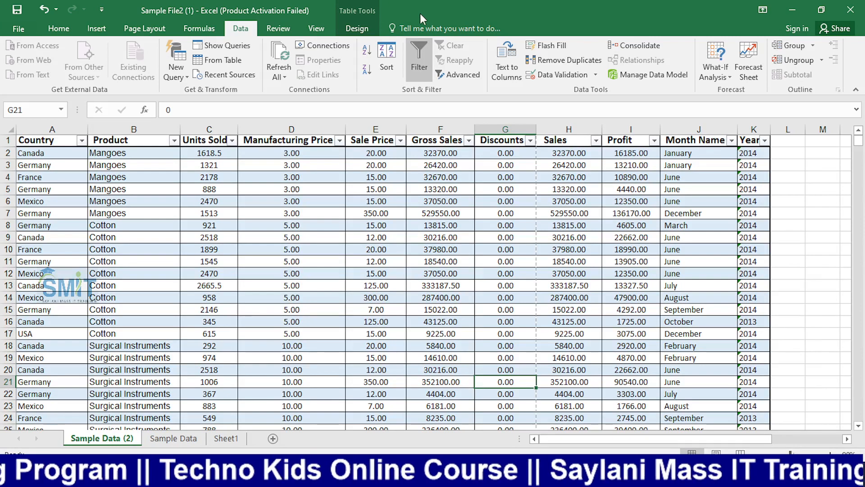
{"action": "left_click", "coordinate": [354, 27]}
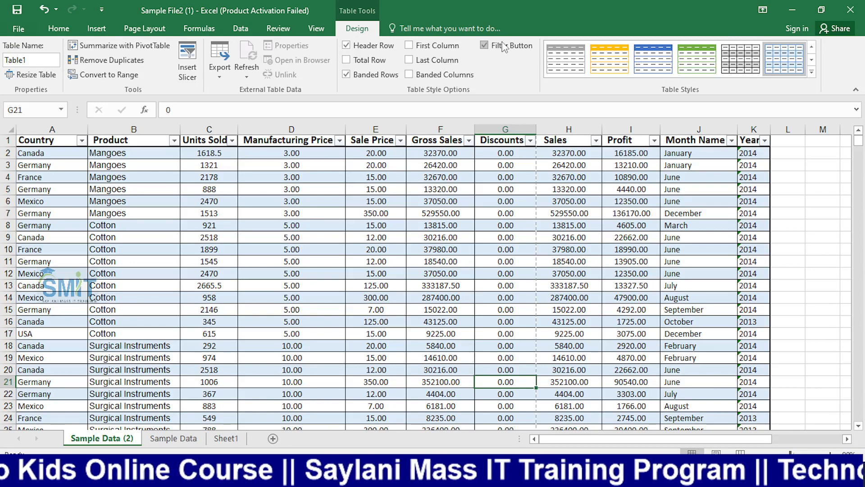
{"action": "left_click", "coordinate": [487, 46]}
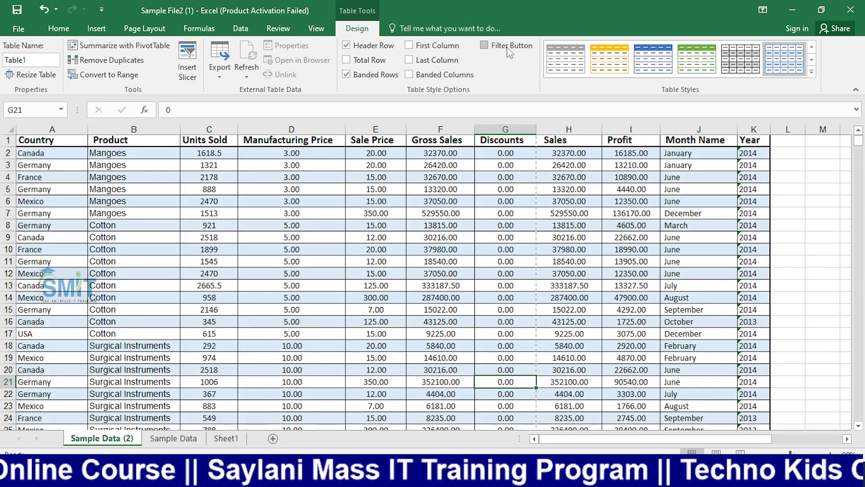
{"action": "left_click", "coordinate": [485, 46]}
{"action": "left_click", "coordinate": [290, 201]}
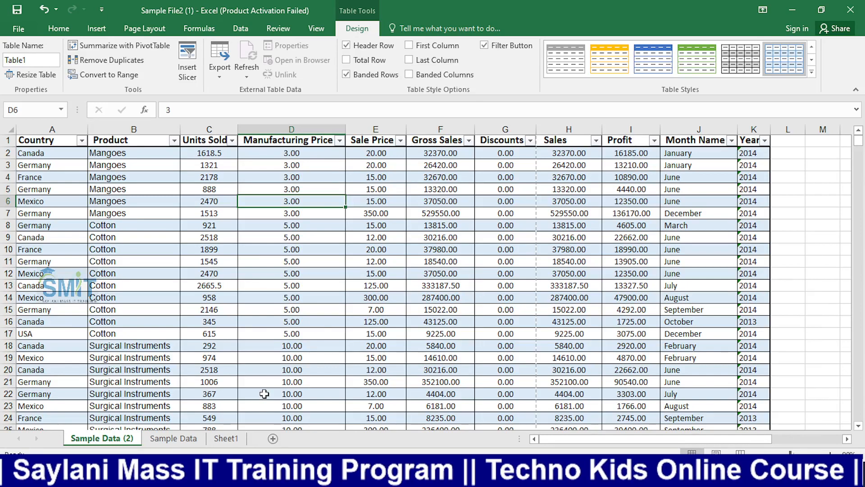
Step: Turn on Filter for the data range on the Sample Data sheet
{"action": "left_click", "coordinate": [174, 438]}
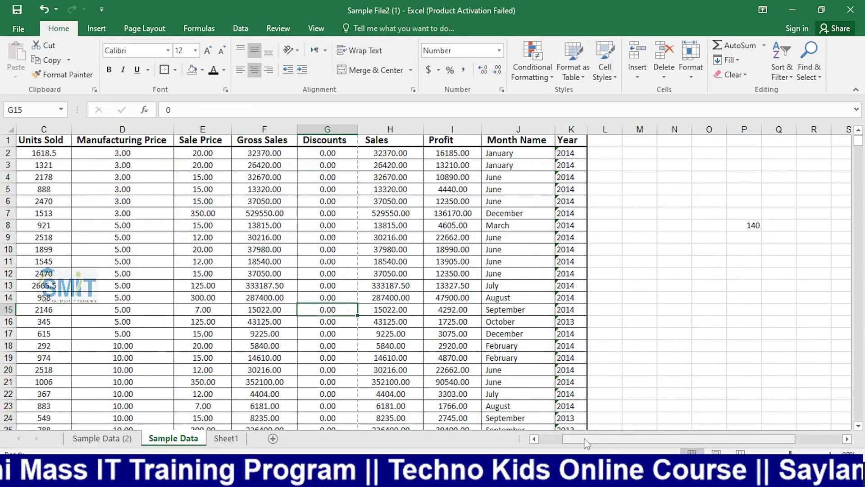
{"action": "scroll", "coordinate": [583, 427], "scroll_direction": "left", "scroll_amount": 2}
{"action": "left_click", "coordinate": [373, 332]}
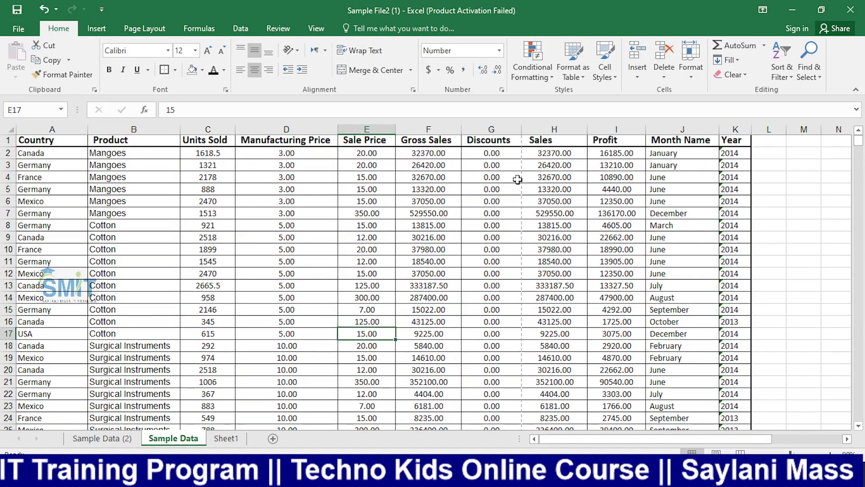
{"action": "left_click", "coordinate": [784, 74]}
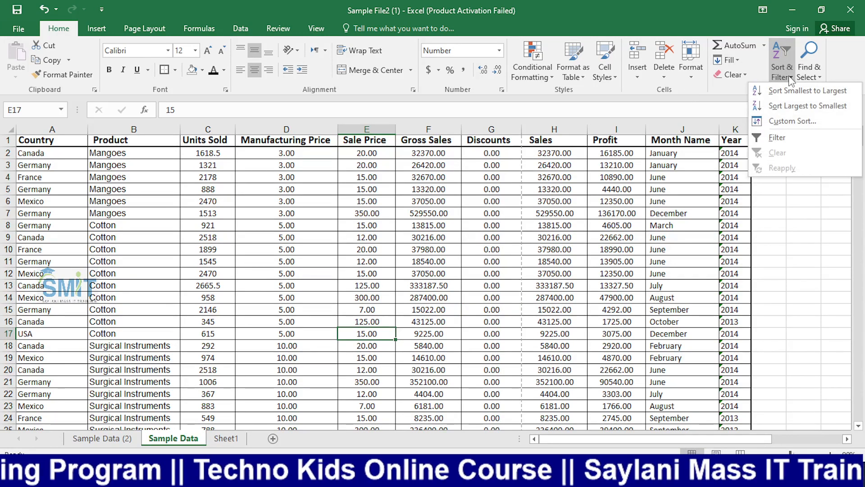
{"action": "left_click", "coordinate": [783, 140]}
Step: Toggle the Sample Data range's filter off and on twice, leaving it on
{"action": "left_click", "coordinate": [518, 238]}
{"action": "key", "text": "ctrl+shift+l"}
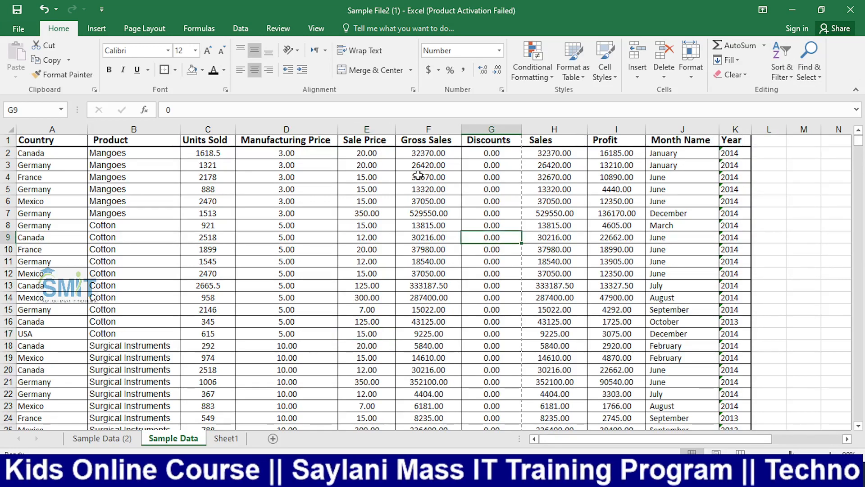
{"action": "key", "text": "ctrl+shift+l"}
{"action": "key", "text": "ctrl+shift+l"}
{"action": "key", "text": "ctrl+shift+l"}
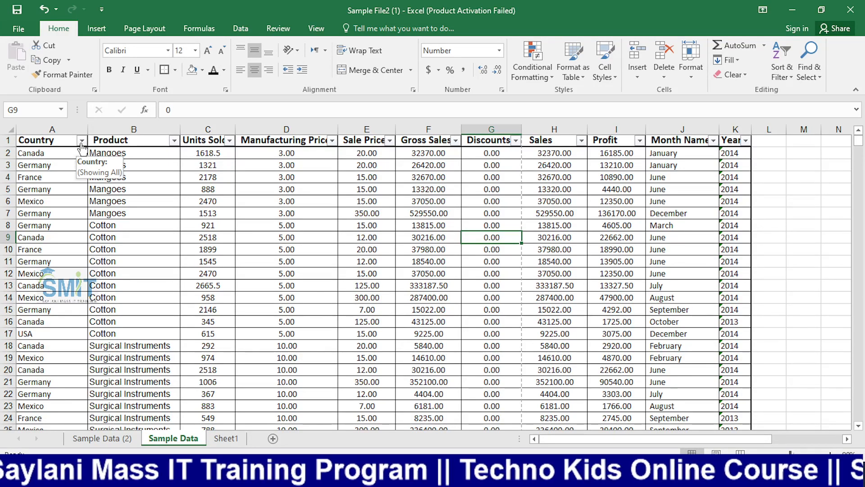
Step: Examine the sort and filter options offered for the Country and Units Sold columns
{"action": "left_click", "coordinate": [82, 141]}
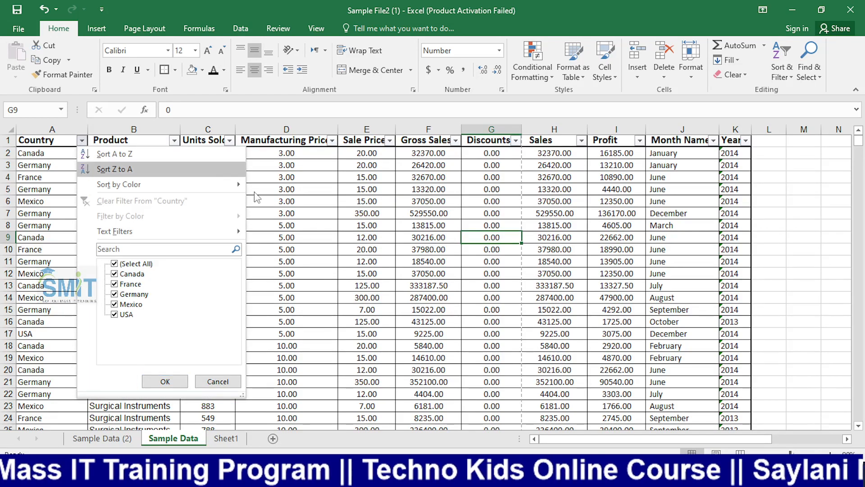
{"action": "key", "text": "Escape"}
{"action": "scroll", "coordinate": [91, 167], "scroll_direction": "up", "scroll_amount": 3, "text": "ctrl"}
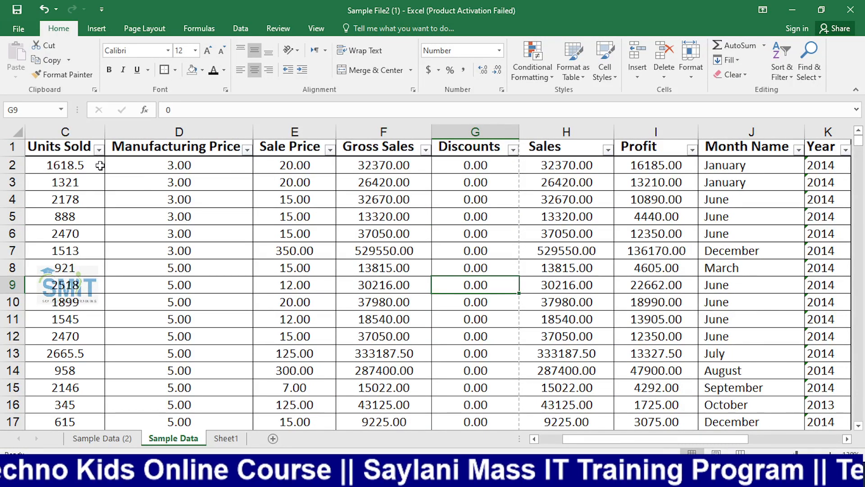
{"action": "left_click", "coordinate": [98, 150]}
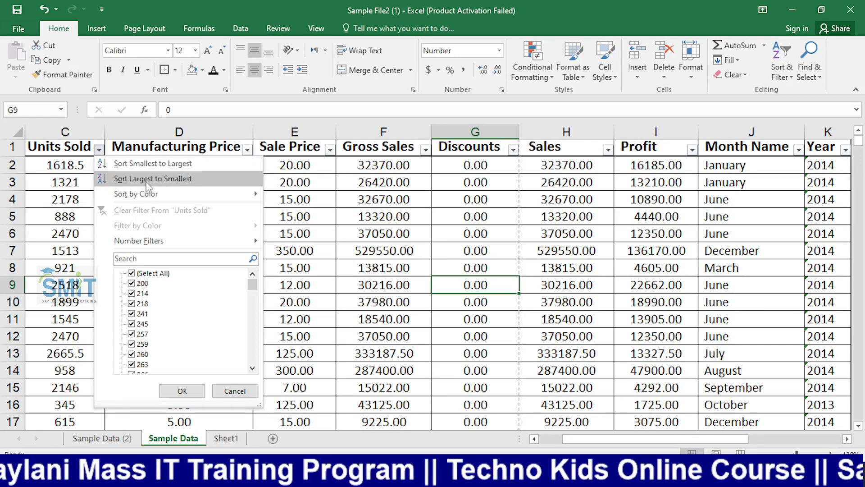
{"action": "mouse_move", "coordinate": [130, 201]}
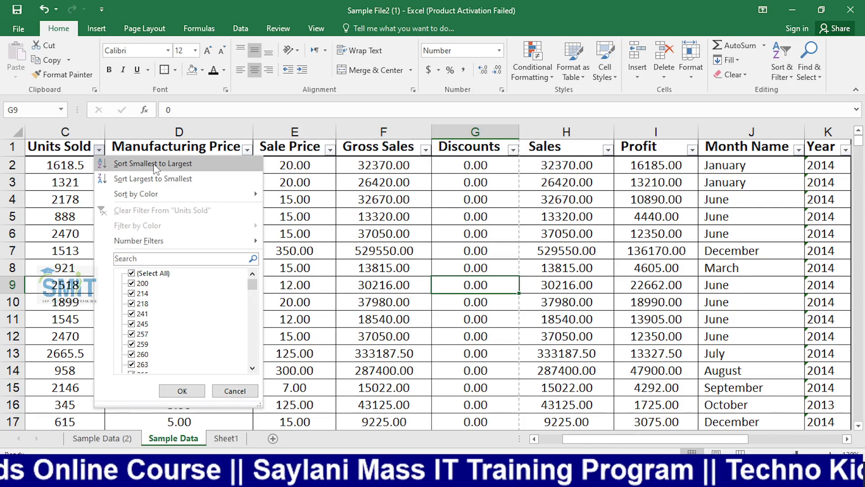
{"action": "left_click", "coordinate": [392, 276]}
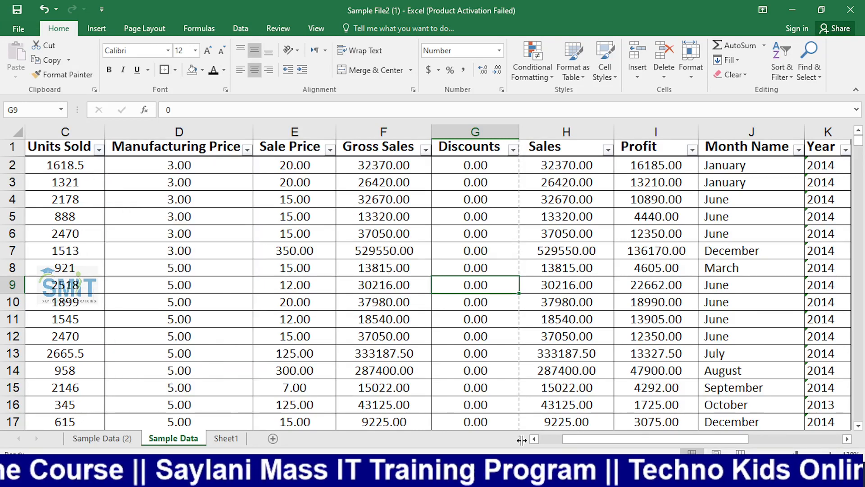
Step: Sort the Sample Data records by Country from A to Z
{"action": "left_click_drag", "start_coordinate": [586, 440], "coordinate": [541, 439]}
{"action": "left_click", "coordinate": [122, 149]}
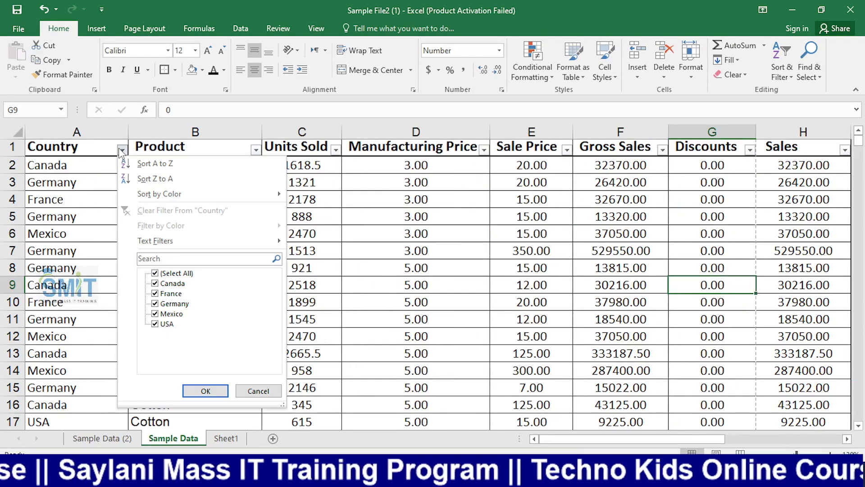
{"action": "left_click", "coordinate": [171, 164]}
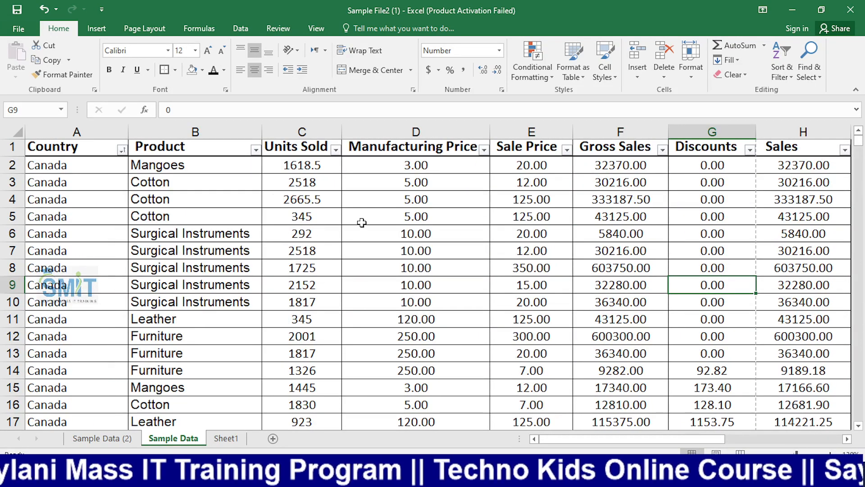
{"action": "left_click", "coordinate": [345, 217]}
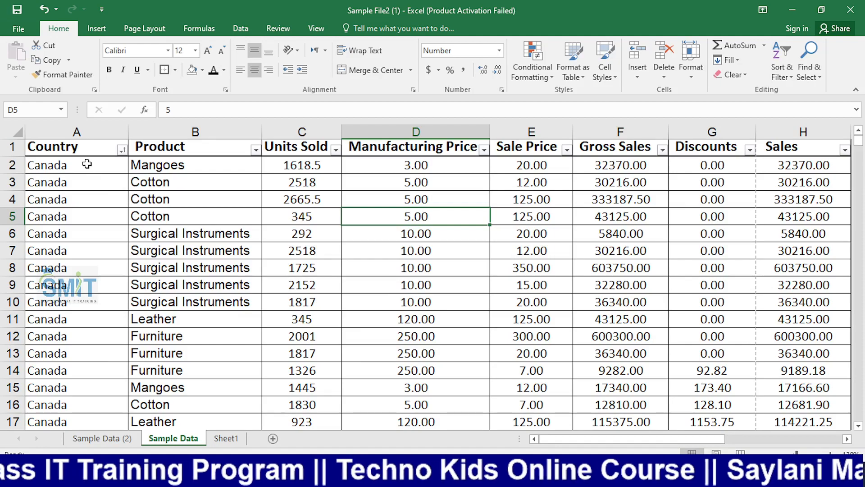
Step: Look through the sorted records to examine the order of entries in the Country column
{"action": "scroll", "coordinate": [87, 164], "scroll_direction": "down", "scroll_amount": 14}
{"action": "scroll", "coordinate": [86, 165], "scroll_direction": "down", "scroll_amount": 20}
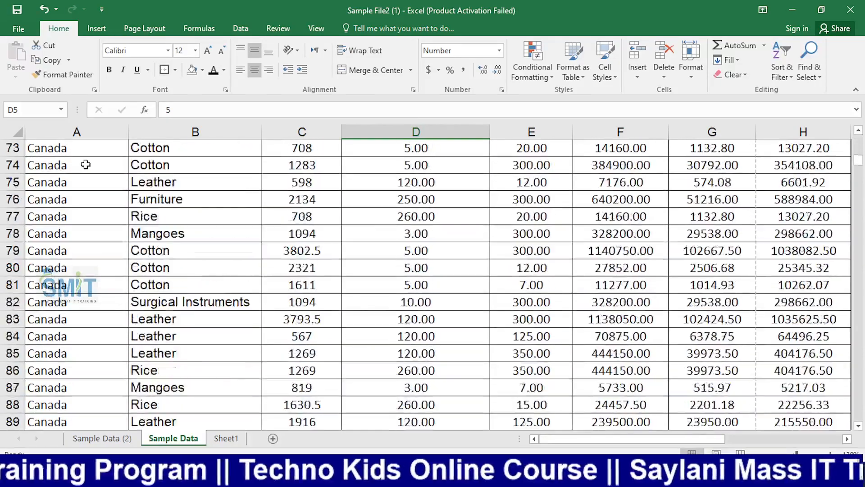
{"action": "scroll", "coordinate": [86, 165], "scroll_direction": "down", "scroll_amount": 20}
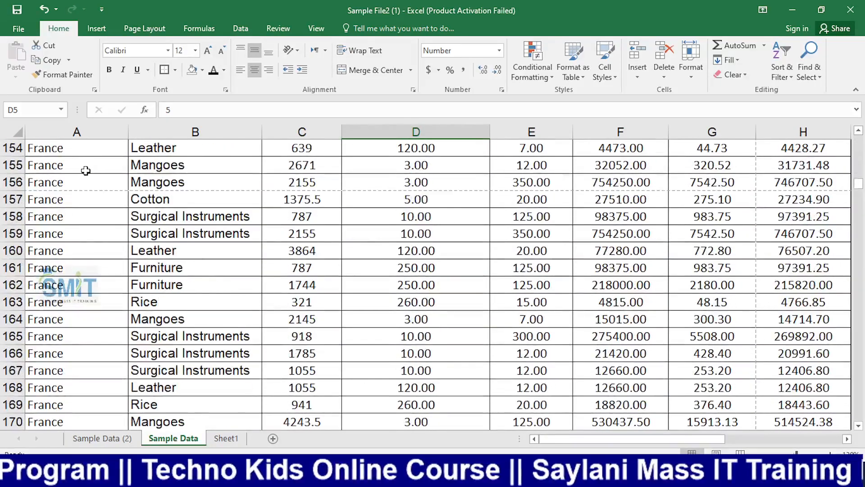
{"action": "scroll", "coordinate": [86, 174], "scroll_direction": "down", "scroll_amount": 20}
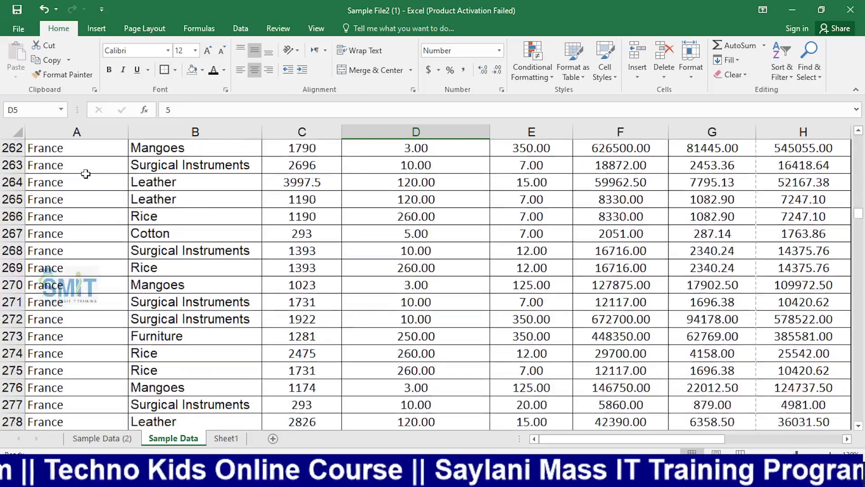
{"action": "scroll", "coordinate": [86, 173], "scroll_direction": "down", "scroll_amount": 13}
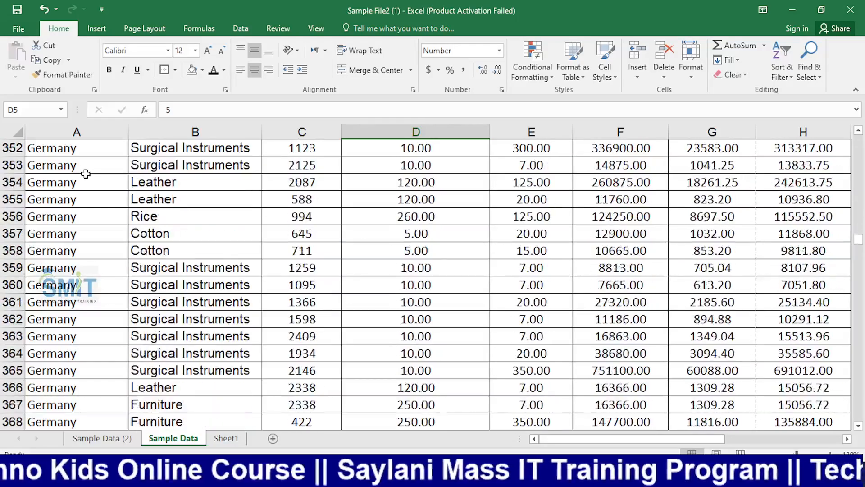
{"action": "scroll", "coordinate": [85, 176], "scroll_direction": "up", "scroll_amount": 9}
{"action": "scroll", "coordinate": [85, 176], "scroll_direction": "up", "scroll_amount": 20}
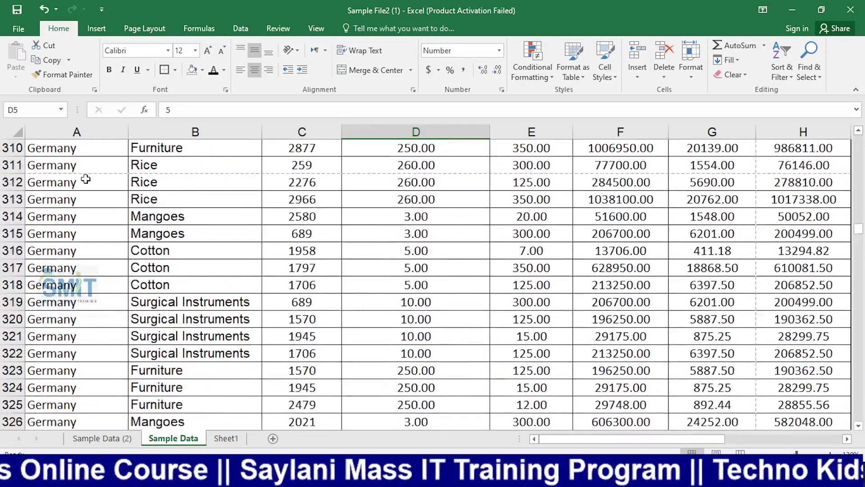
{"action": "scroll", "coordinate": [88, 180], "scroll_direction": "up", "scroll_amount": 20}
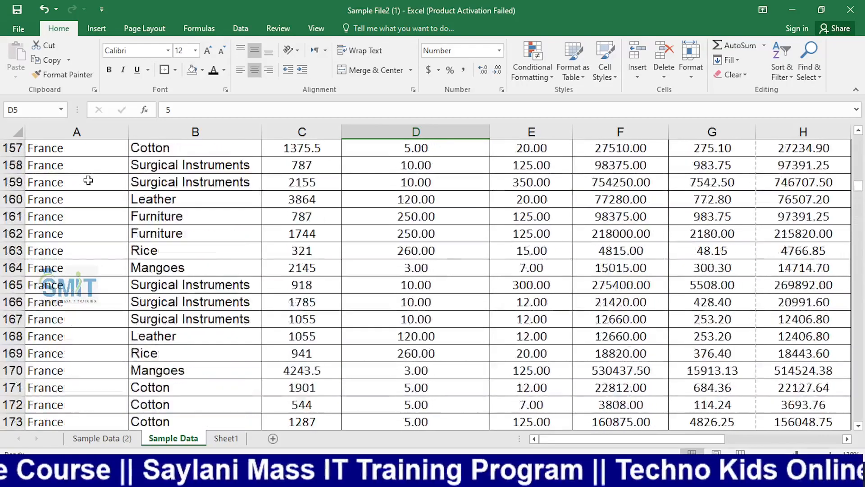
{"action": "scroll", "coordinate": [88, 181], "scroll_direction": "up", "scroll_amount": 20}
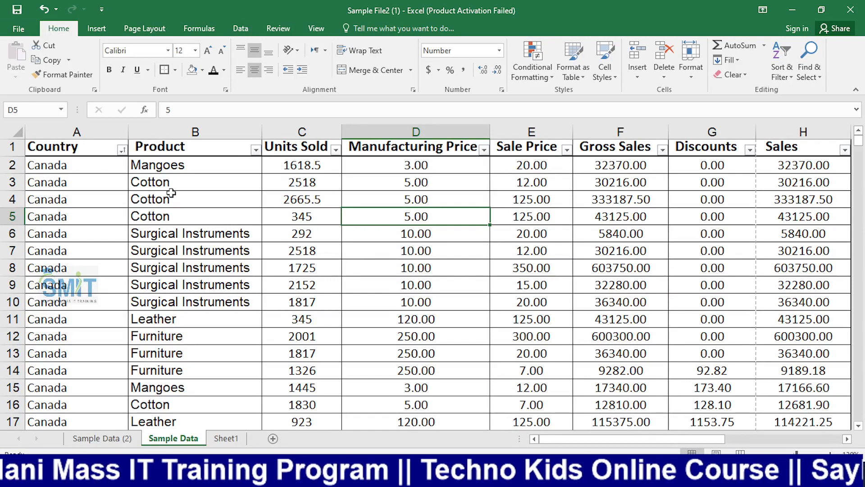
{"action": "left_click", "coordinate": [212, 185]}
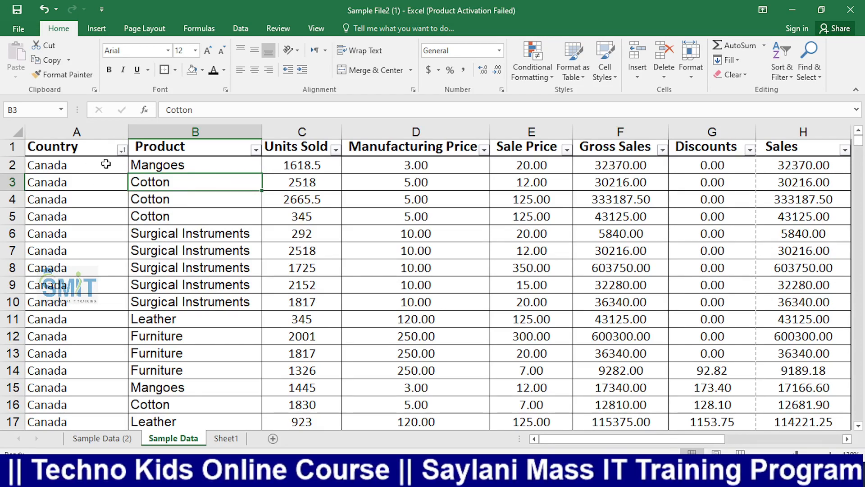
Step: Sort the records by Country from Z to A, and sort them back from A to Z
{"action": "left_click", "coordinate": [122, 151]}
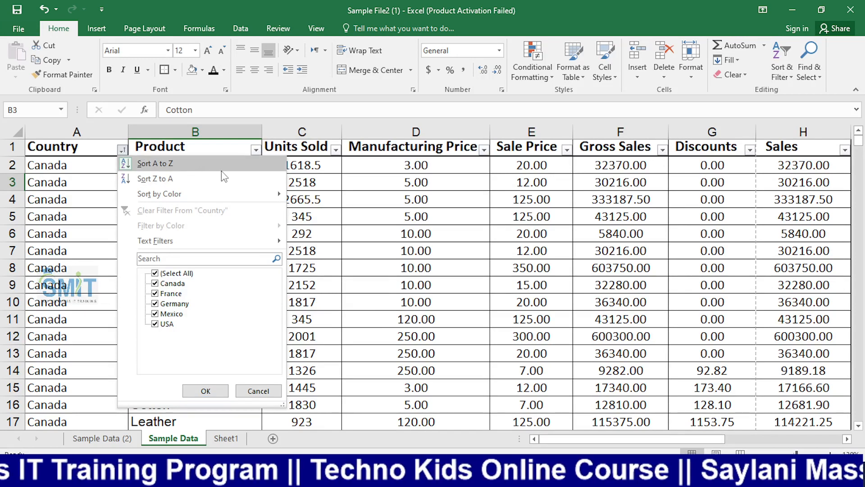
{"action": "left_click", "coordinate": [351, 181]}
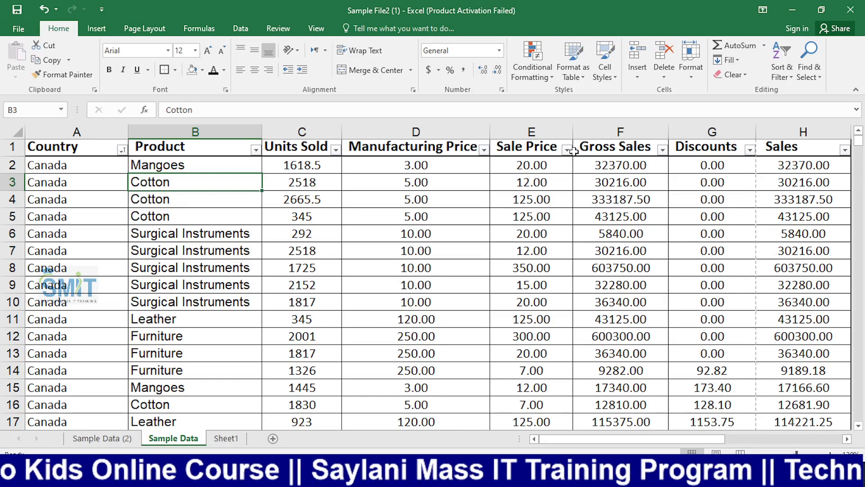
{"action": "left_click", "coordinate": [122, 150]}
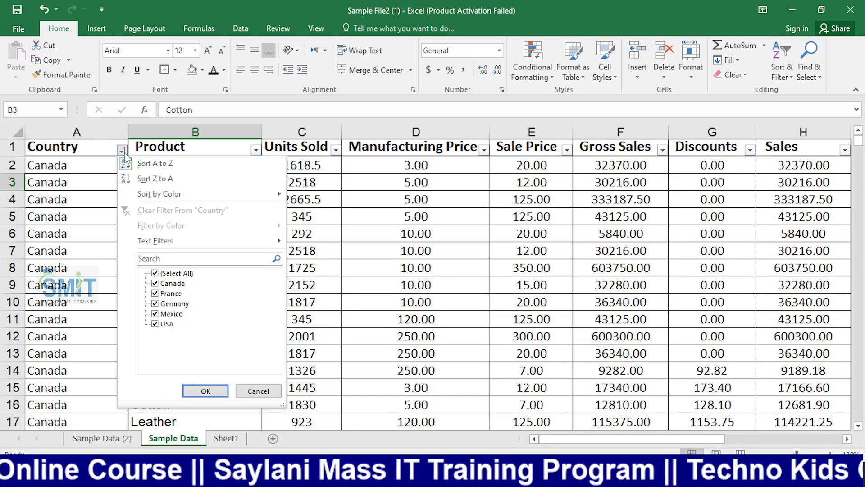
{"action": "left_click", "coordinate": [179, 179]}
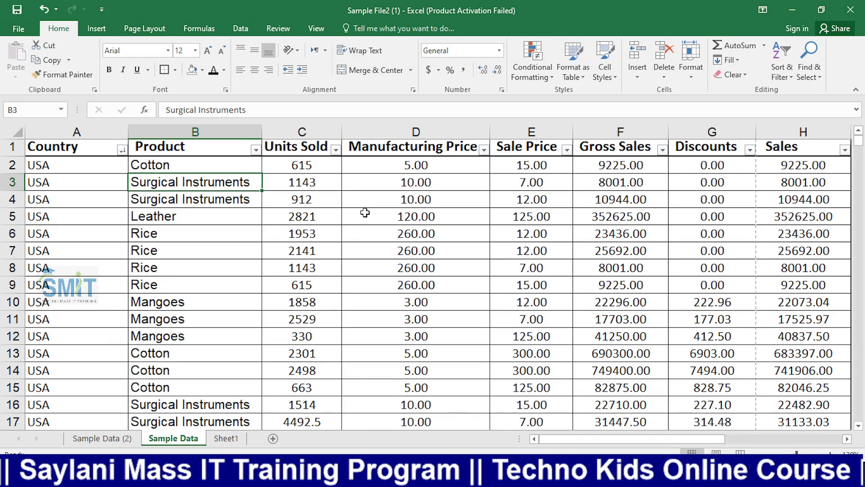
{"action": "left_click", "coordinate": [122, 150]}
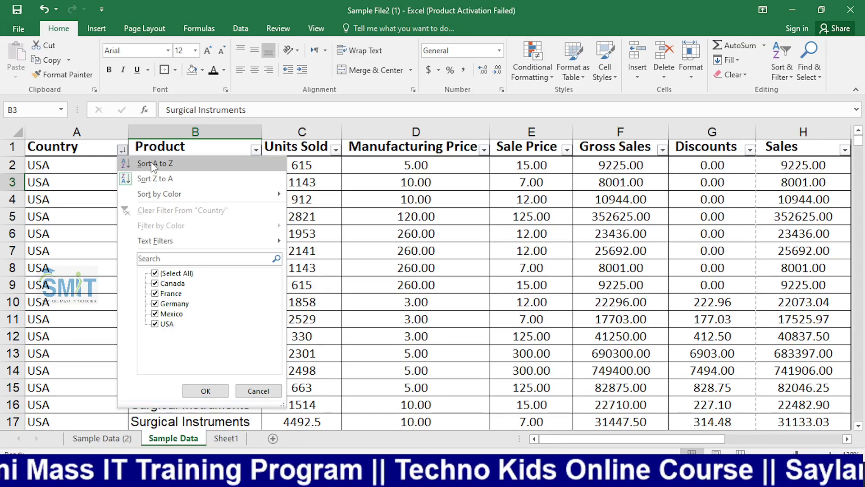
{"action": "left_click", "coordinate": [140, 164]}
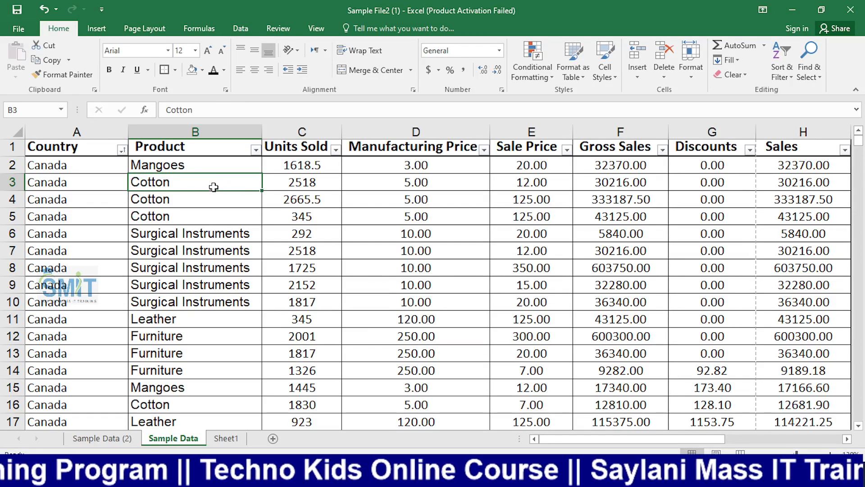
{"action": "left_click", "coordinate": [225, 196]}
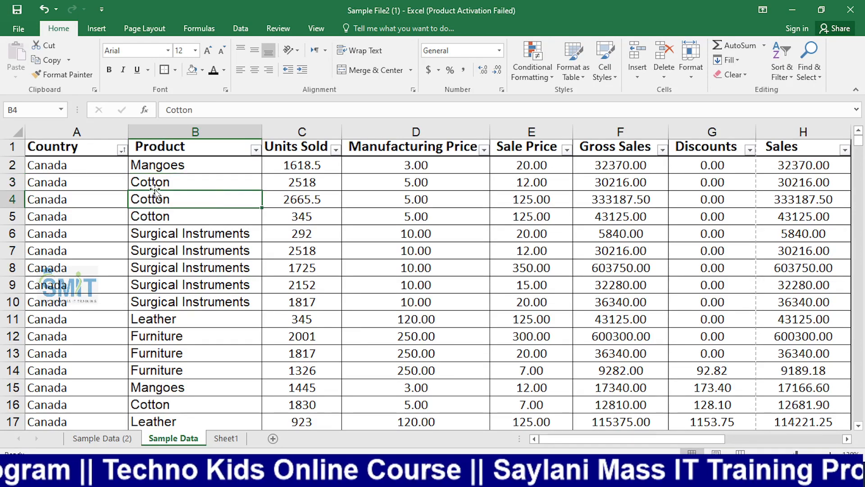
Step: Sort the Sample Data records by Product from Z to A
{"action": "left_click", "coordinate": [256, 150]}
{"action": "left_click", "coordinate": [296, 179]}
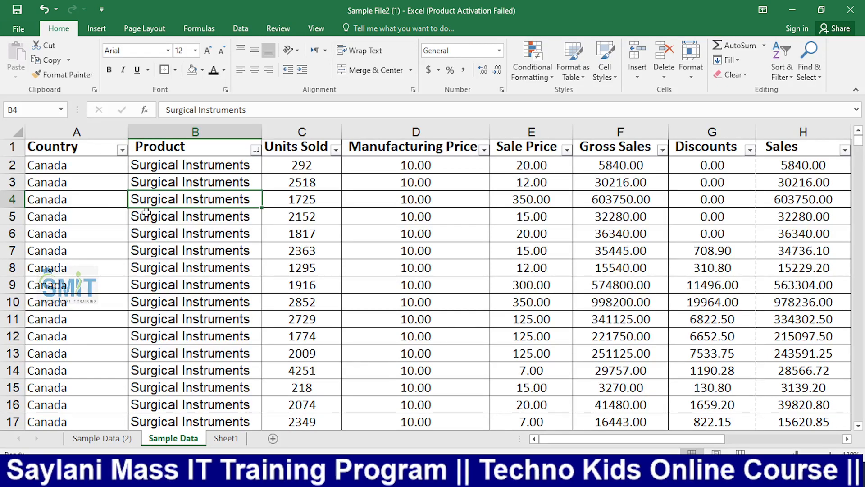
{"action": "scroll", "coordinate": [174, 219], "scroll_direction": "down", "scroll_amount": 20}
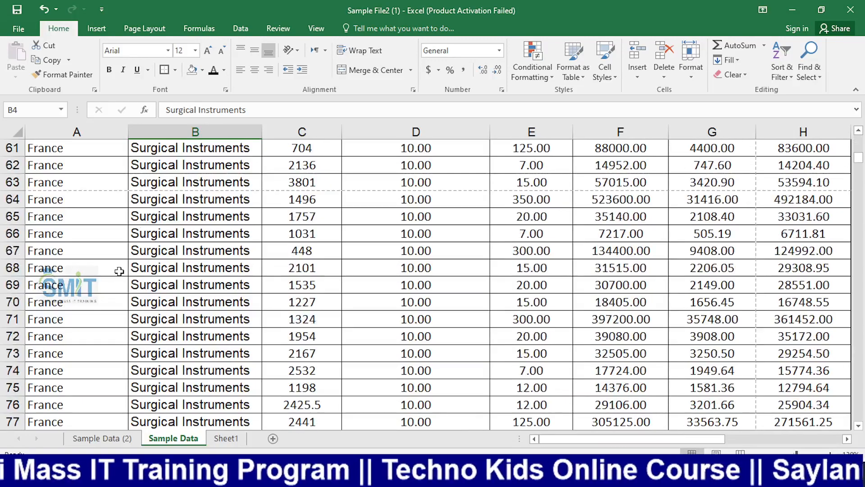
{"action": "scroll", "coordinate": [70, 264], "scroll_direction": "down", "scroll_amount": 16}
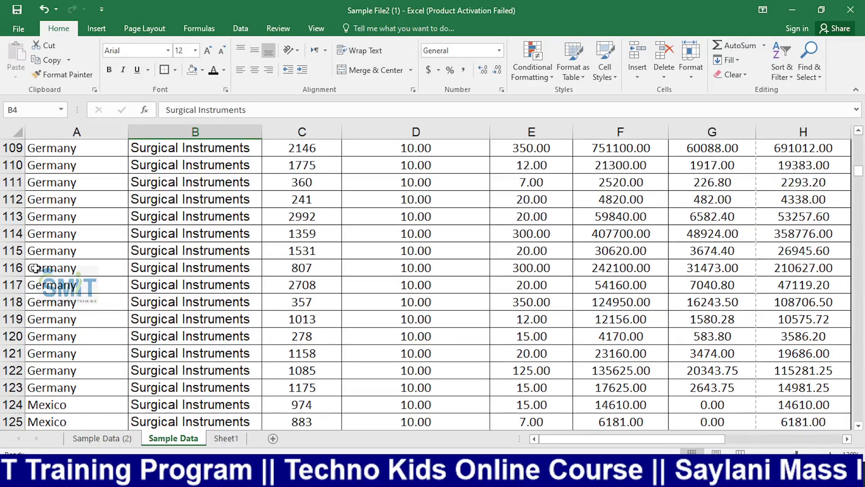
Step: Fill the Germany cell A116 in the Country column with light orange
{"action": "left_click", "coordinate": [36, 268]}
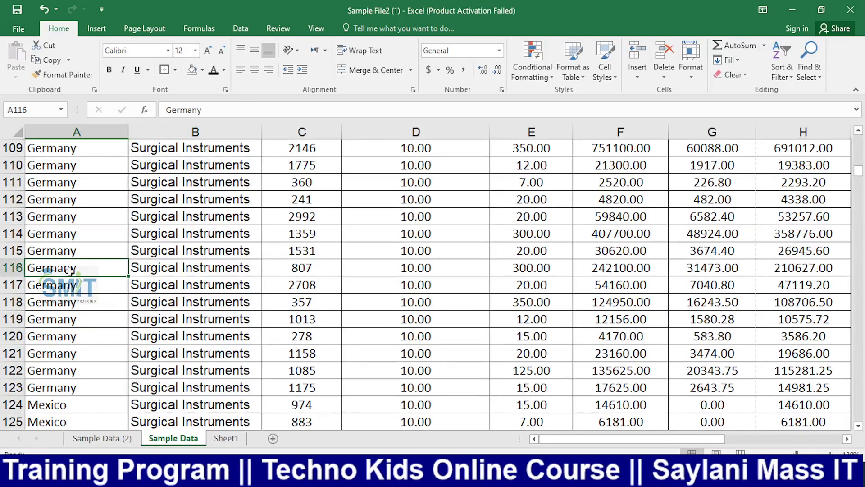
{"action": "left_click", "coordinate": [202, 71]}
{"action": "left_click", "coordinate": [223, 131]}
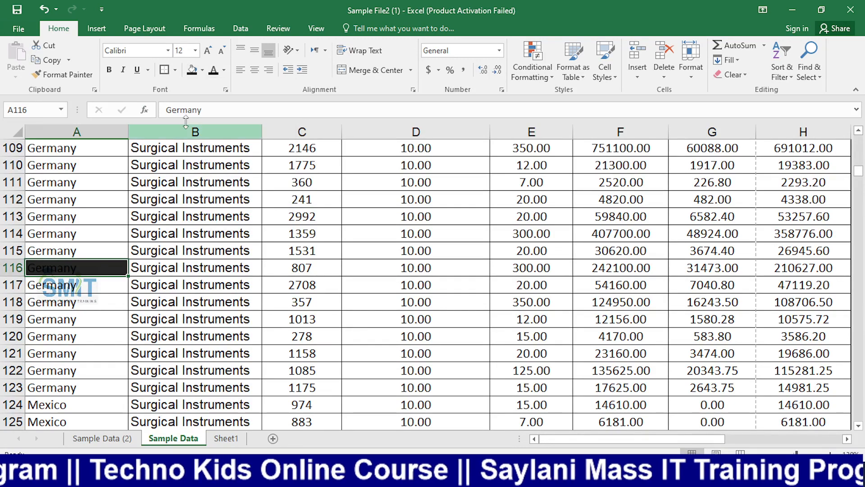
{"action": "left_click", "coordinate": [202, 70]}
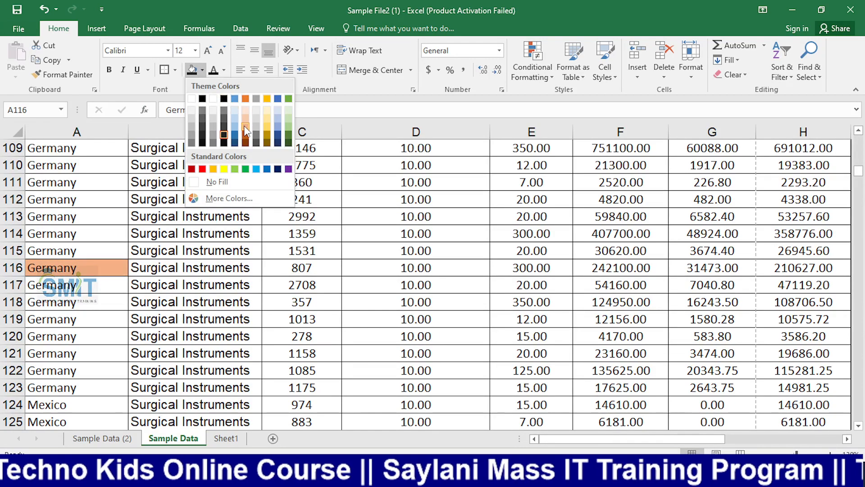
{"action": "left_click", "coordinate": [245, 131]}
Step: Apply the same light orange fill to seven more scattered Country cells below row 116, including A155, A232 and A333
{"action": "scroll", "coordinate": [95, 290], "scroll_direction": "down", "scroll_amount": 6}
{"action": "left_click", "coordinate": [92, 301]}
{"action": "left_click", "coordinate": [193, 71]}
{"action": "scroll", "coordinate": [89, 318], "scroll_direction": "down", "scroll_amount": 6}
{"action": "left_click", "coordinate": [89, 320]}
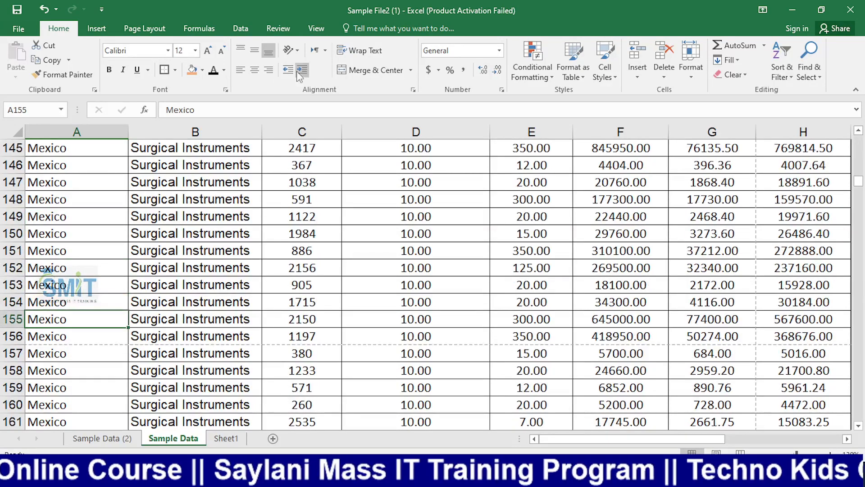
{"action": "left_click", "coordinate": [192, 70]}
{"action": "scroll", "coordinate": [87, 310], "scroll_direction": "down", "scroll_amount": 12}
{"action": "left_click", "coordinate": [87, 310]}
{"action": "left_click", "coordinate": [193, 71]}
{"action": "scroll", "coordinate": [86, 315], "scroll_direction": "down", "scroll_amount": 6}
{"action": "left_click", "coordinate": [86, 319]}
{"action": "left_click", "coordinate": [193, 71]}
{"action": "scroll", "coordinate": [85, 302], "scroll_direction": "down", "scroll_amount": 7}
{"action": "left_click", "coordinate": [85, 354]}
{"action": "left_click", "coordinate": [192, 70]}
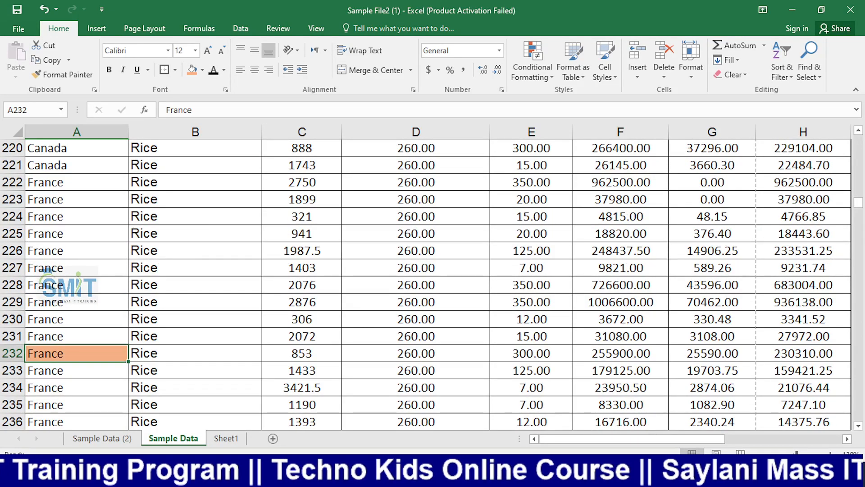
{"action": "scroll", "coordinate": [67, 311], "scroll_direction": "down", "scroll_amount": 18}
{"action": "left_click", "coordinate": [68, 315]}
{"action": "left_click", "coordinate": [192, 71]}
{"action": "scroll", "coordinate": [78, 278], "scroll_direction": "down", "scroll_amount": 17}
{"action": "left_click", "coordinate": [78, 278]}
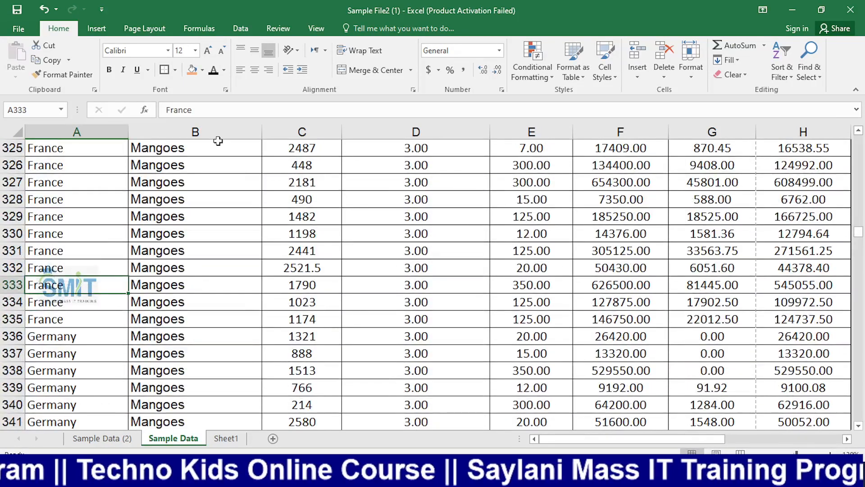
{"action": "left_click", "coordinate": [192, 70]}
Step: Sort the Sample Data records by the light orange cell colour in the Country column
{"action": "left_click_drag", "start_coordinate": [858, 232], "coordinate": [858, 135]}
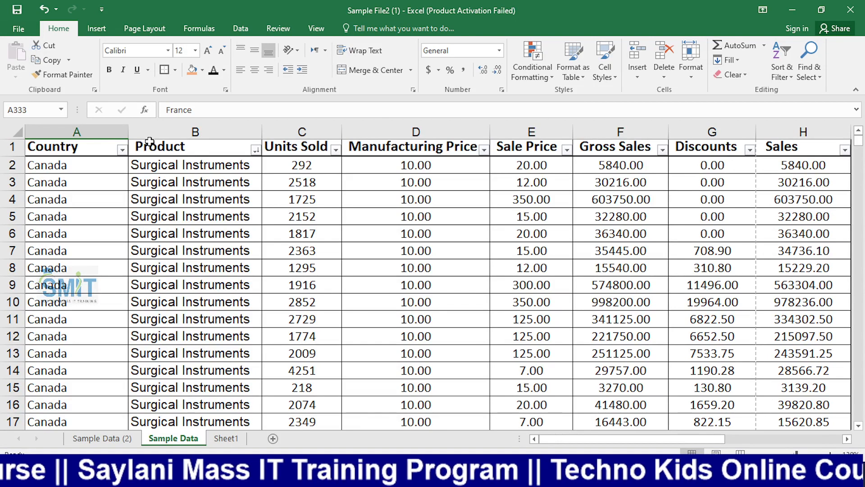
{"action": "left_click", "coordinate": [122, 150]}
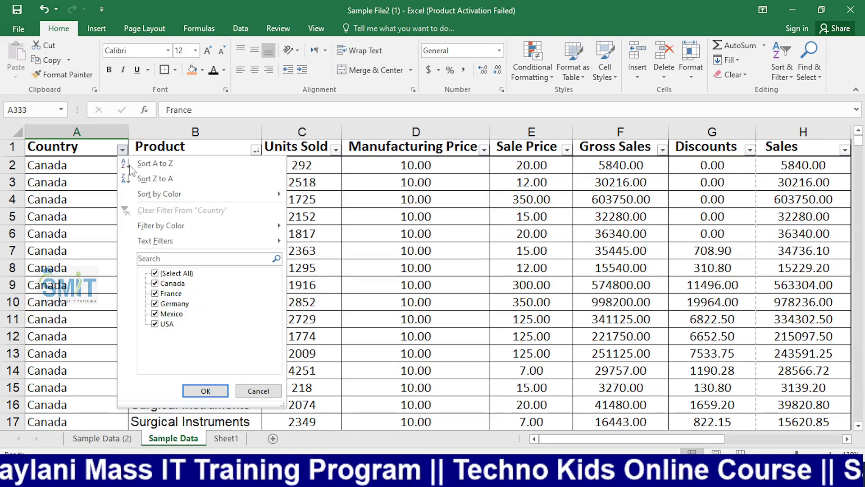
{"action": "mouse_move", "coordinate": [174, 198]}
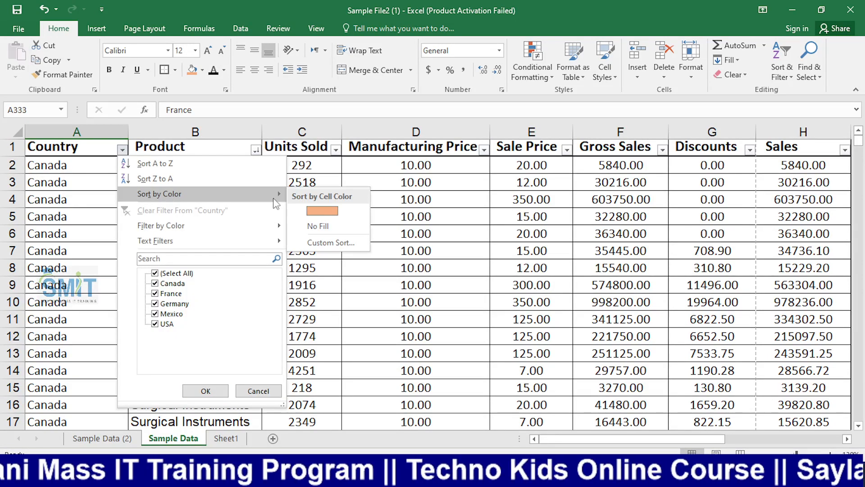
{"action": "left_click", "coordinate": [330, 211]}
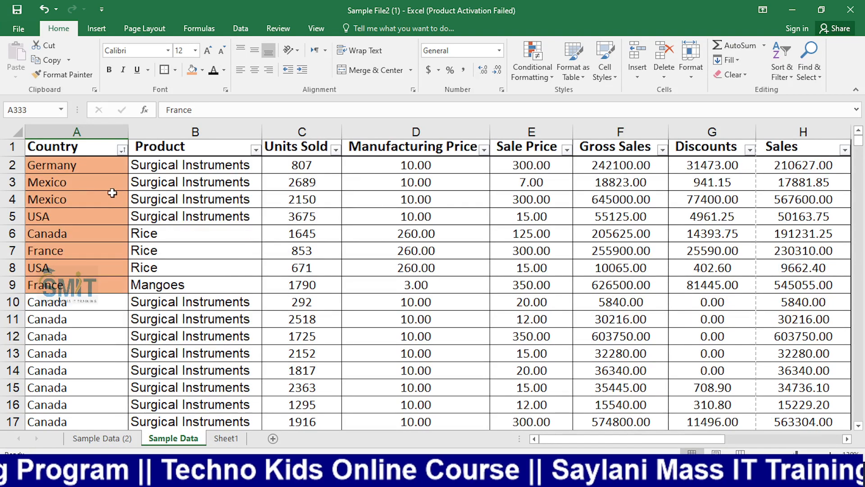
{"action": "scroll", "coordinate": [112, 187], "scroll_direction": "down", "scroll_amount": 3}
{"action": "scroll", "coordinate": [112, 187], "scroll_direction": "up", "scroll_amount": 3}
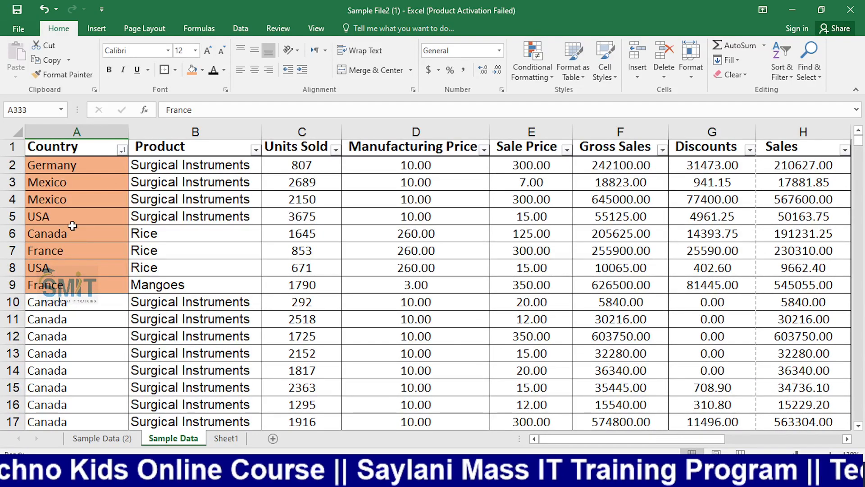
Step: Apply the light orange cell-colour sort to the Country column a second time
{"action": "left_click", "coordinate": [121, 149]}
{"action": "mouse_move", "coordinate": [164, 189]}
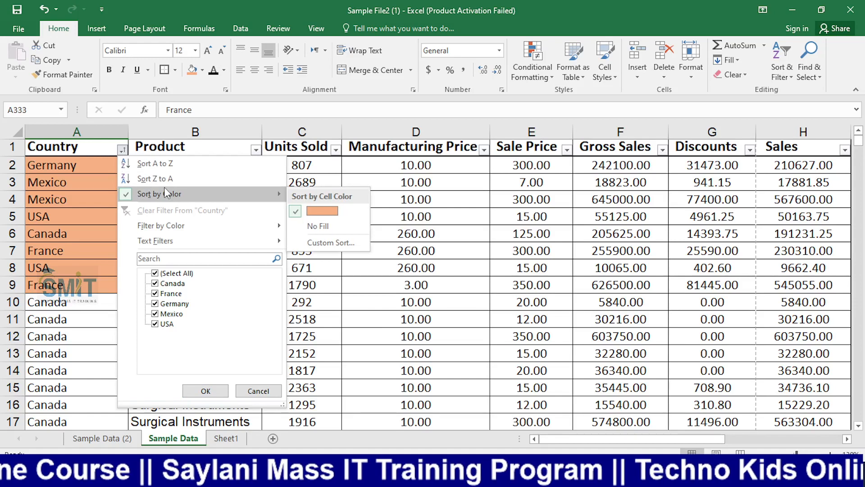
{"action": "left_click", "coordinate": [323, 216]}
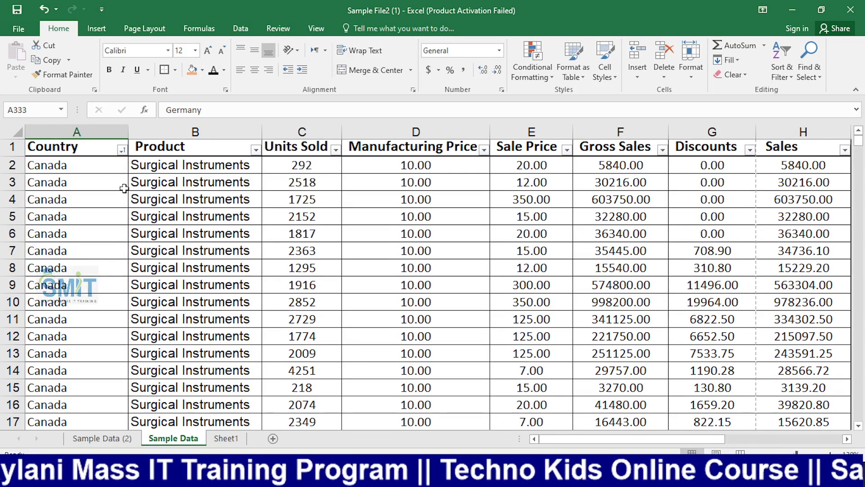
Step: Examine the last records of the Sample Data sheet for the position of the light orange Country cells
{"action": "left_click_drag", "start_coordinate": [860, 143], "coordinate": [858, 409]}
{"action": "scroll", "coordinate": [403, 423], "scroll_direction": "up", "scroll_amount": 20}
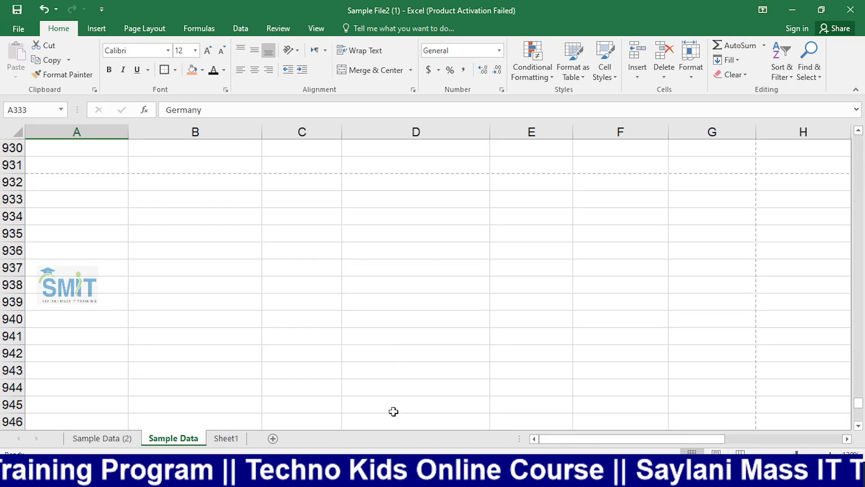
{"action": "scroll", "coordinate": [389, 405], "scroll_direction": "up", "scroll_amount": 20}
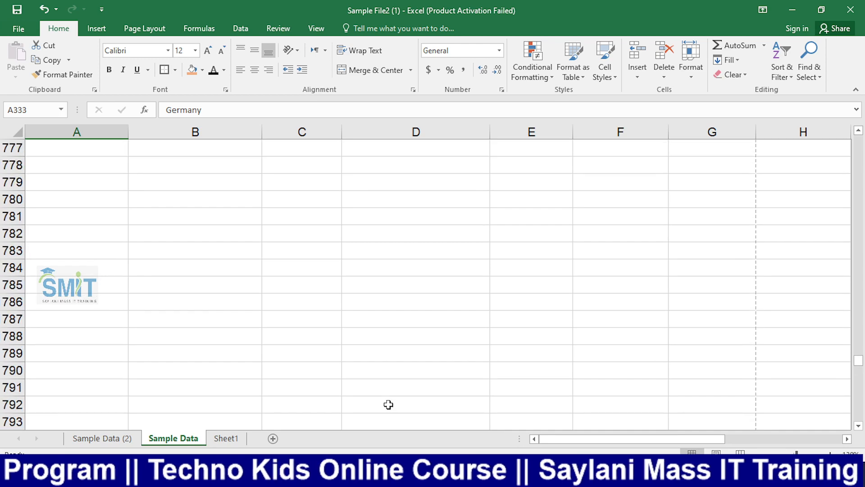
{"action": "scroll", "coordinate": [387, 404], "scroll_direction": "down", "scroll_amount": 4}
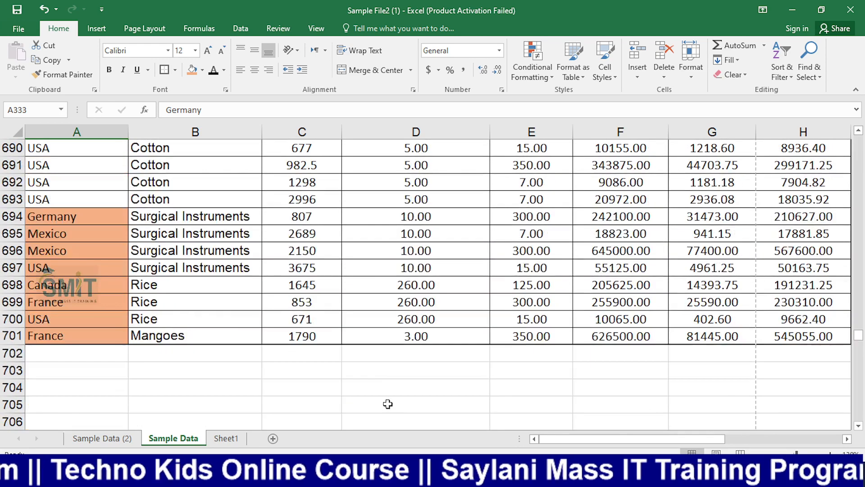
{"action": "scroll", "coordinate": [209, 169], "scroll_direction": "up", "scroll_amount": 5}
{"action": "scroll", "coordinate": [208, 170], "scroll_direction": "down", "scroll_amount": 4}
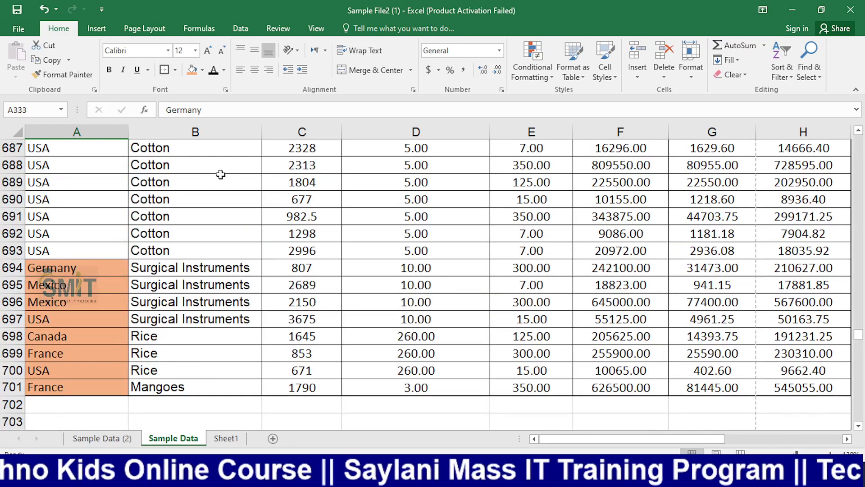
{"action": "scroll", "coordinate": [844, 185], "scroll_direction": "up", "scroll_amount": 20}
{"action": "left_click_drag", "start_coordinate": [844, 185], "coordinate": [831, 109]}
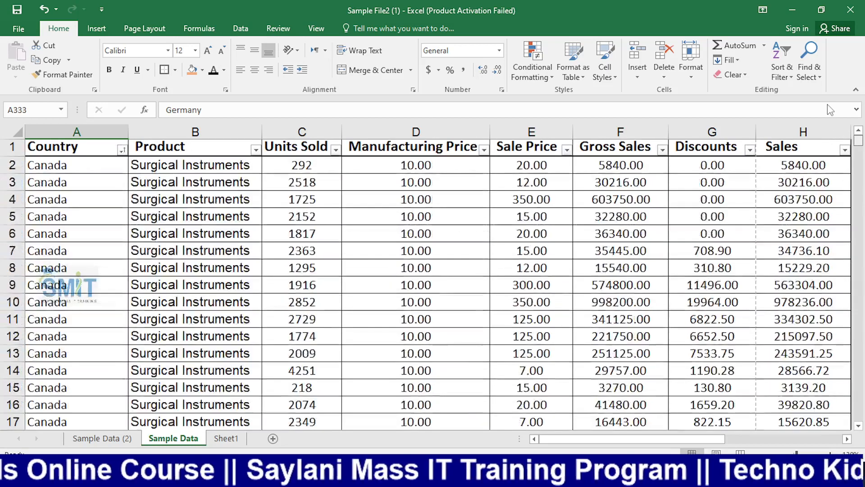
{"action": "left_click", "coordinate": [219, 266]}
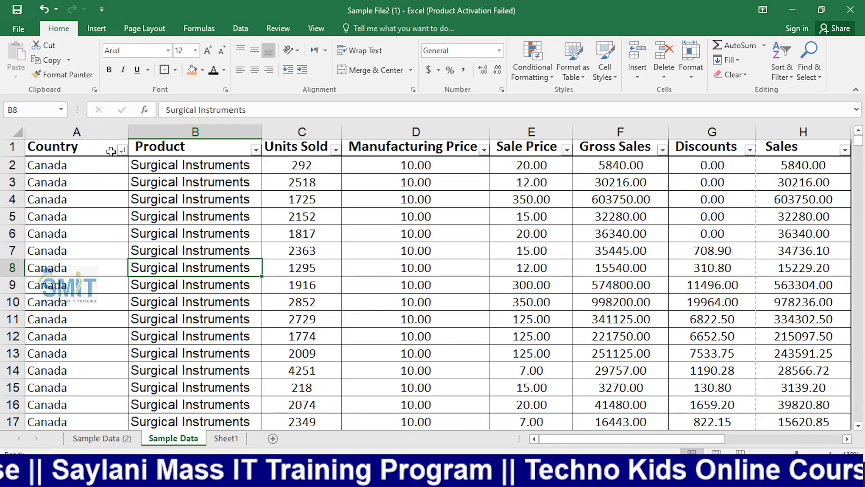
{"action": "left_click", "coordinate": [315, 212]}
{"action": "mouse_move", "coordinate": [708, 438]}
{"action": "left_mouse_down"}
{"action": "mouse_move", "coordinate": [820, 439]}
{"action": "mouse_move", "coordinate": [693, 436]}
{"action": "left_mouse_up"}
{"action": "left_click", "coordinate": [499, 335]}
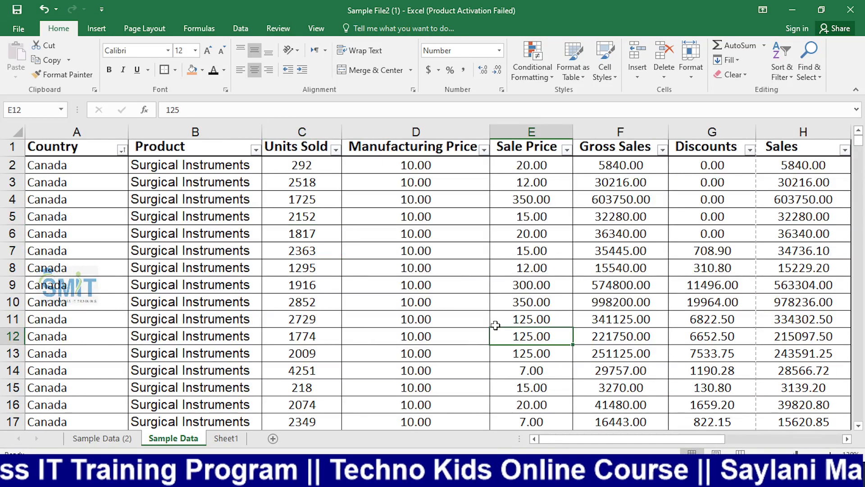
{"action": "key", "text": "alt+Tab"}
{"action": "left_click", "coordinate": [77, 357]}
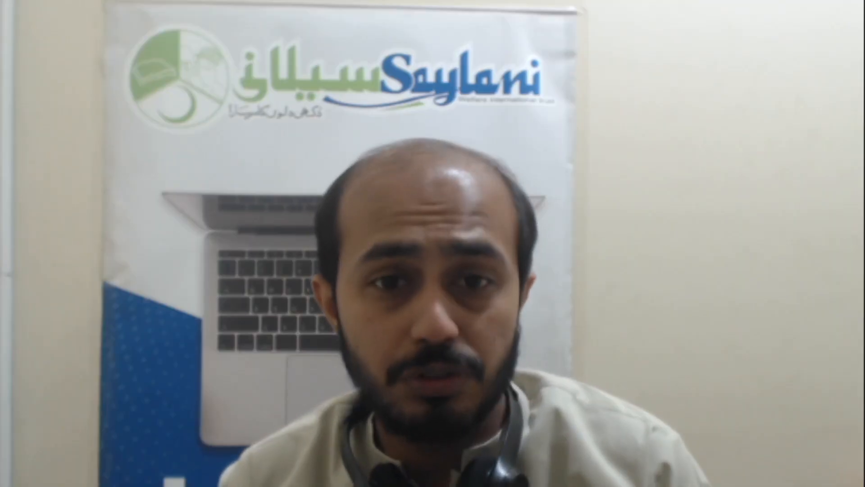
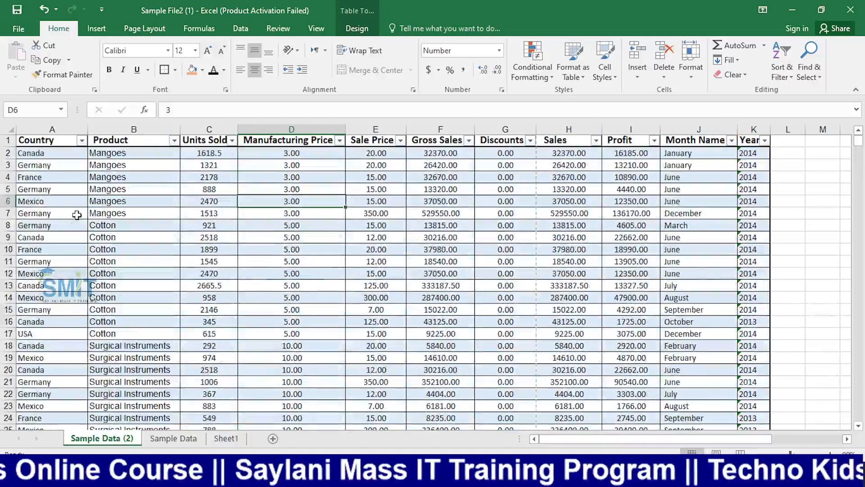
Step: Review the Country filter options and browse the records of the Sample Data (2) table
{"action": "left_click", "coordinate": [82, 141]}
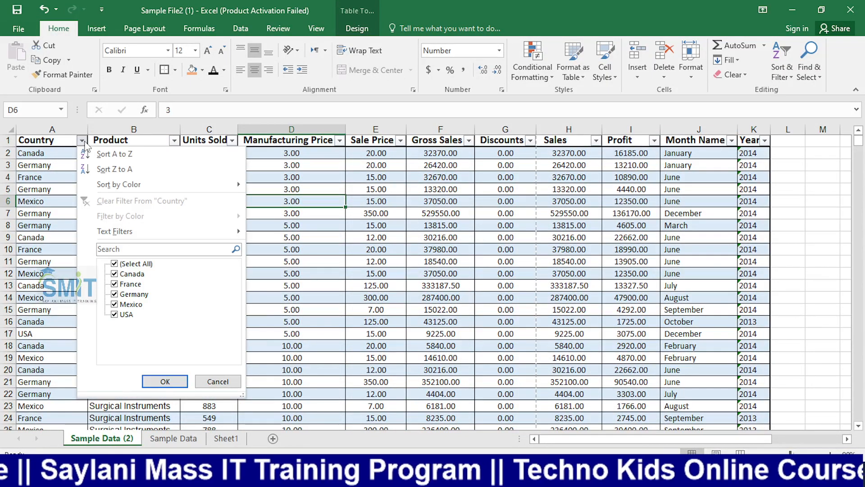
{"action": "left_click", "coordinate": [616, 246]}
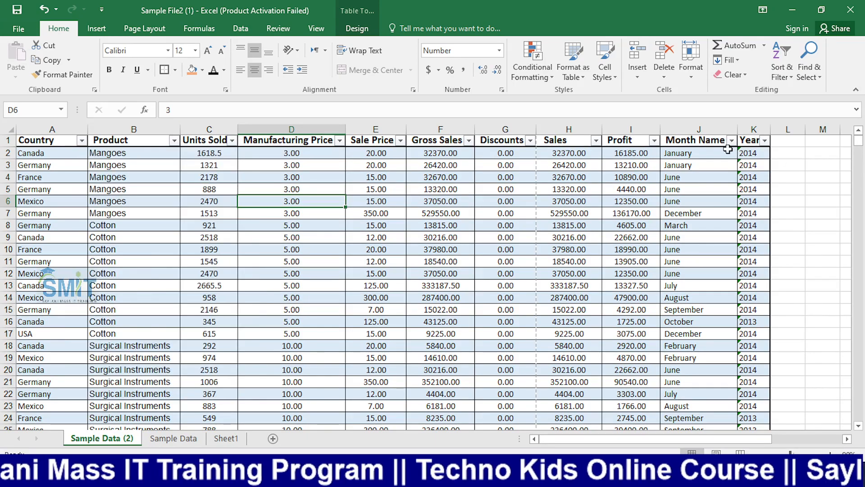
{"action": "scroll", "coordinate": [730, 161], "scroll_direction": "down", "scroll_amount": 20}
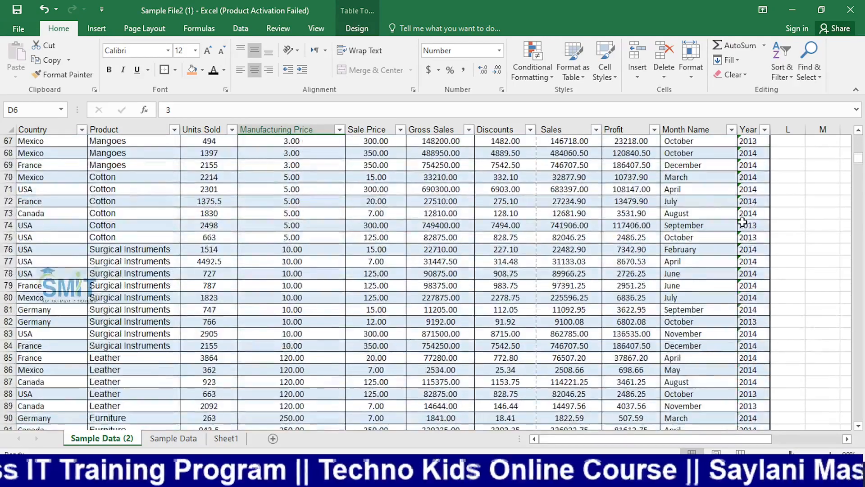
{"action": "scroll", "coordinate": [742, 222], "scroll_direction": "down", "scroll_amount": 20}
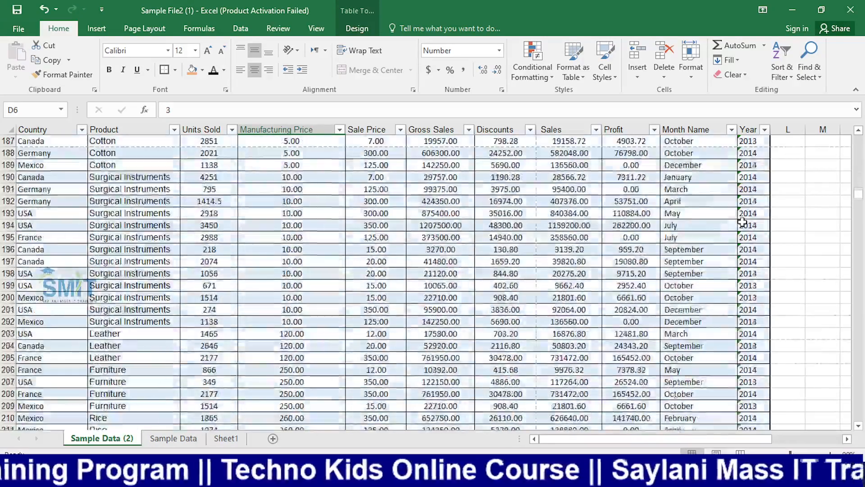
{"action": "scroll", "coordinate": [742, 222], "scroll_direction": "up", "scroll_amount": 20}
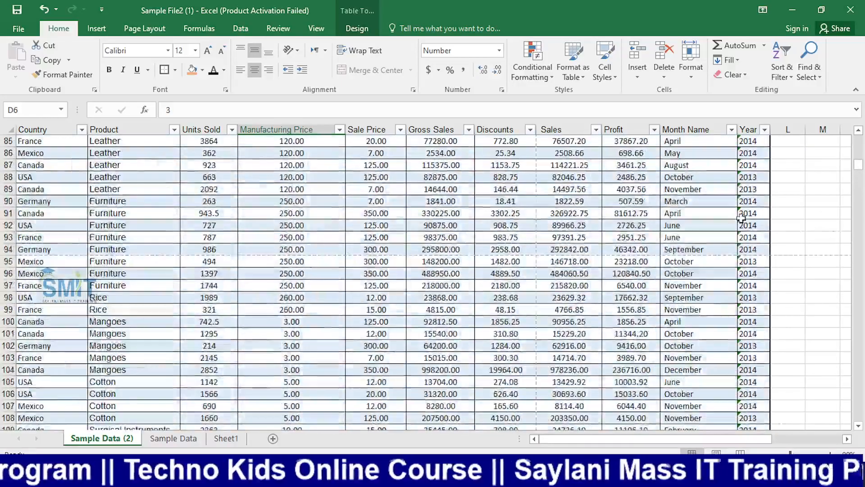
{"action": "scroll", "coordinate": [741, 218], "scroll_direction": "up", "scroll_amount": 19}
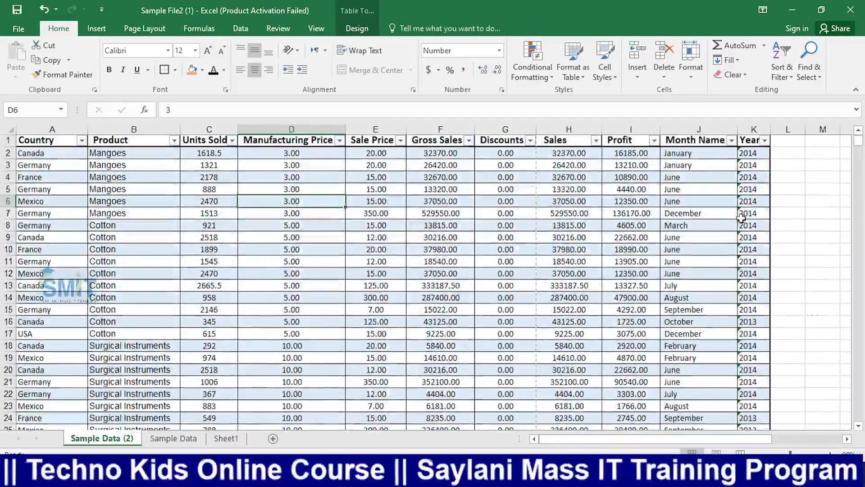
Step: Filter the Sample Data (2) table by Month Name to show only April, and look through the filtered records
{"action": "left_click", "coordinate": [732, 140]}
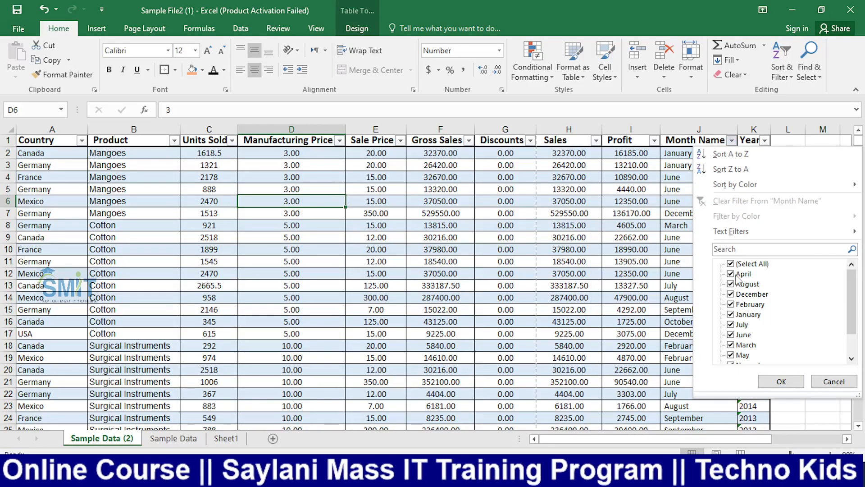
{"action": "mouse_move", "coordinate": [849, 313]}
{"action": "left_mouse_down"}
{"action": "mouse_move", "coordinate": [848, 336]}
{"action": "mouse_move", "coordinate": [848, 327]}
{"action": "left_mouse_up"}
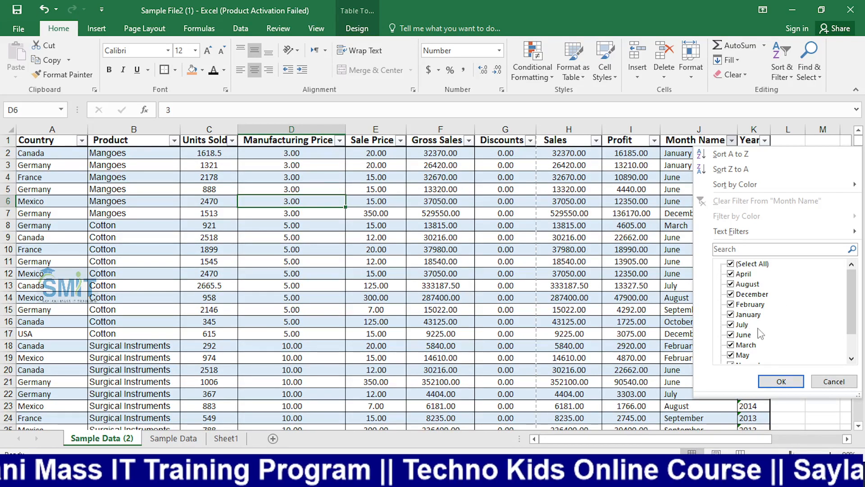
{"action": "left_click_drag", "start_coordinate": [854, 317], "coordinate": [853, 335]}
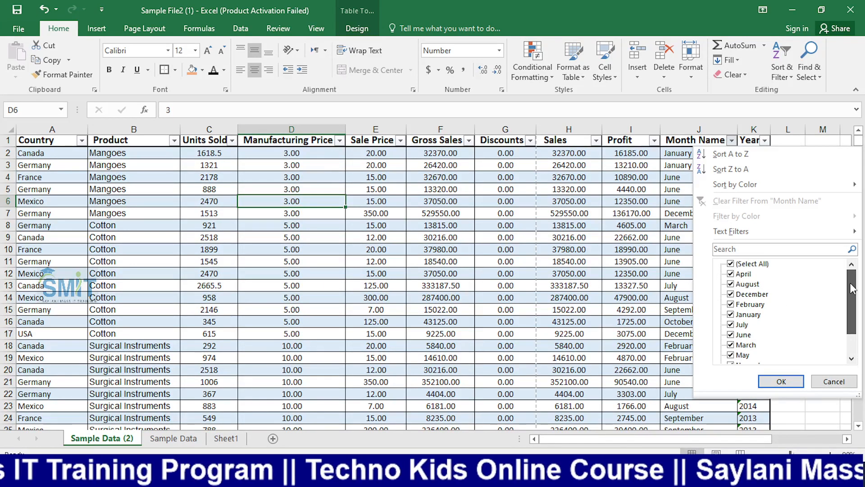
{"action": "left_click", "coordinate": [730, 264]}
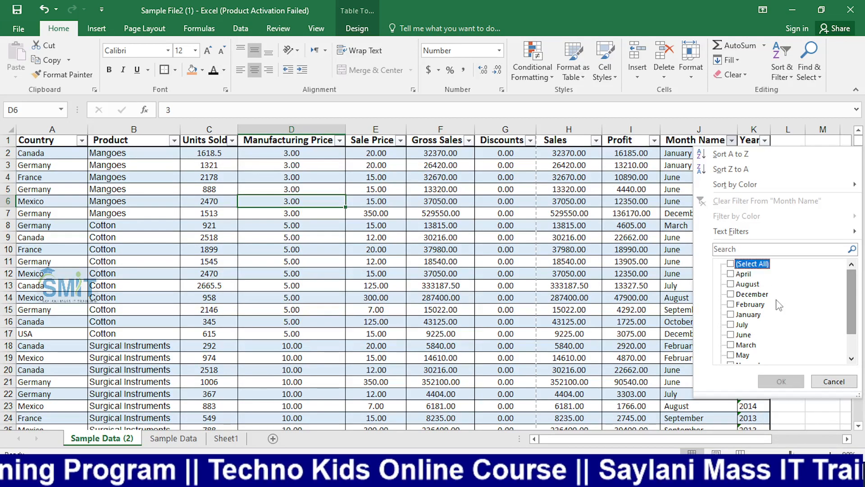
{"action": "left_click", "coordinate": [730, 273]}
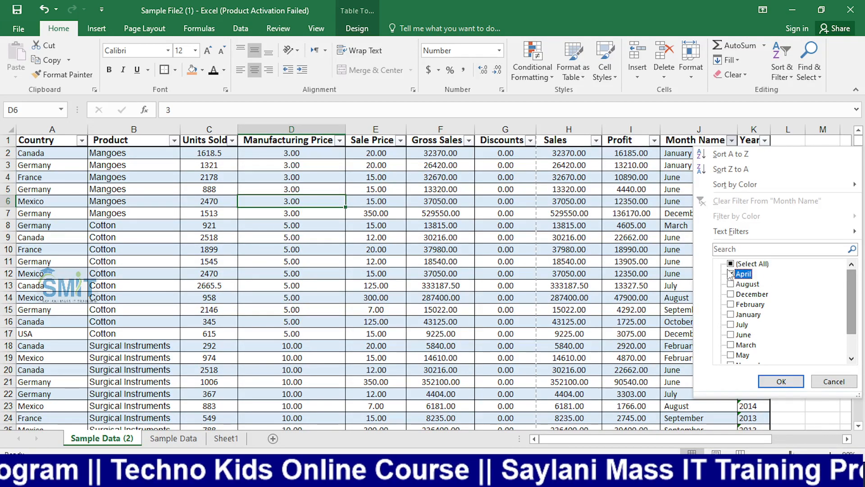
{"action": "left_click", "coordinate": [780, 381]}
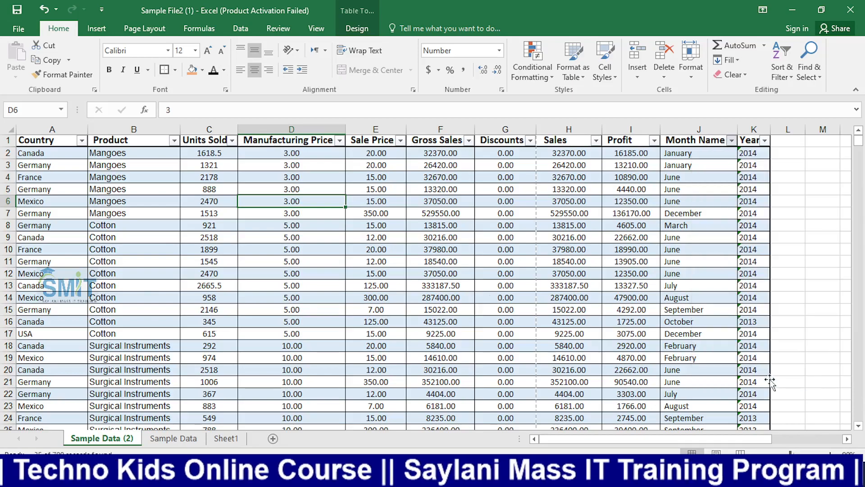
{"action": "scroll", "coordinate": [256, 293], "scroll_direction": "down", "scroll_amount": 9}
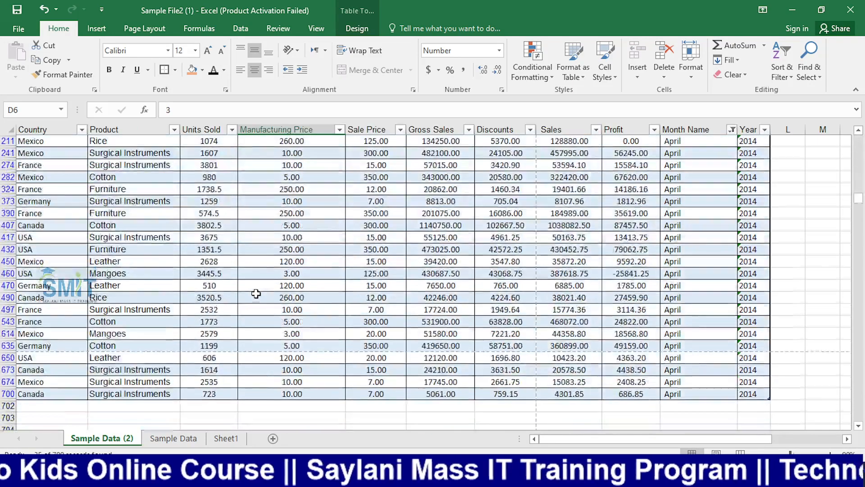
{"action": "scroll", "coordinate": [256, 294], "scroll_direction": "up", "scroll_amount": 8}
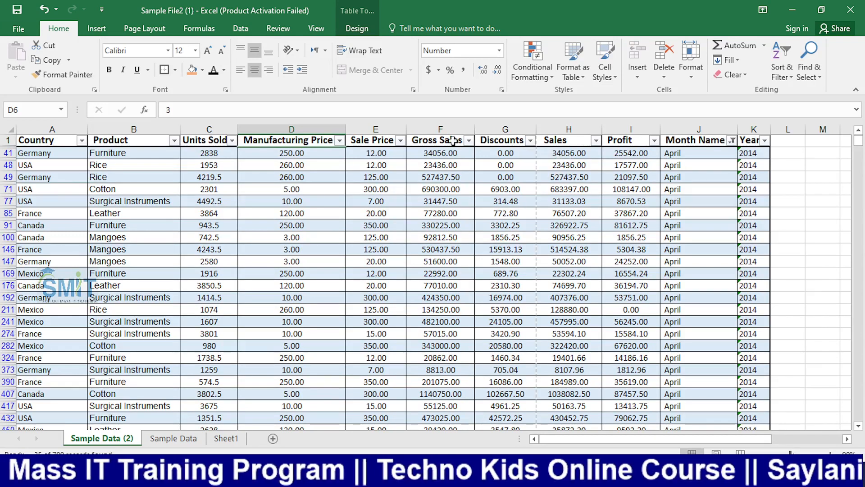
Step: Add August to the Month Name filter alongside April
{"action": "left_click", "coordinate": [731, 140]}
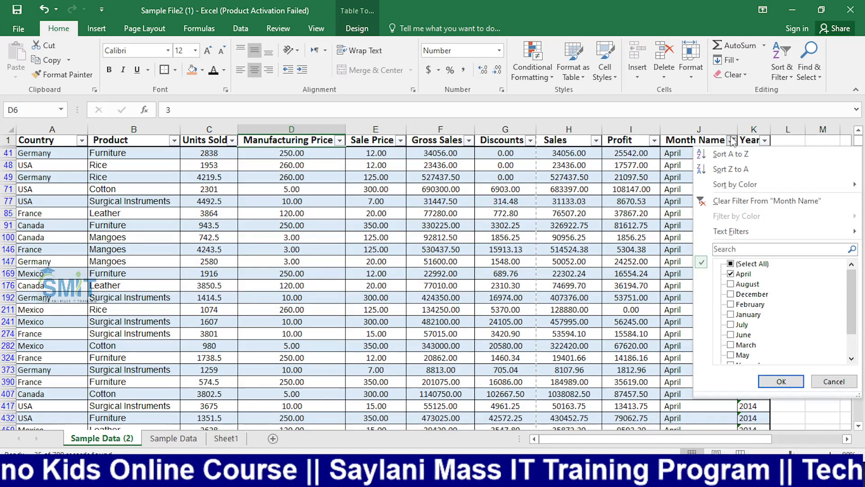
{"action": "left_click", "coordinate": [744, 284]}
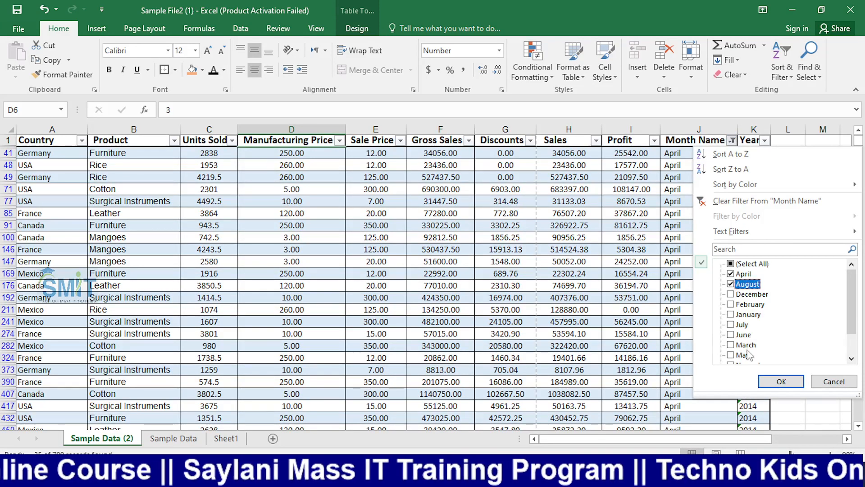
{"action": "left_click", "coordinate": [781, 381]}
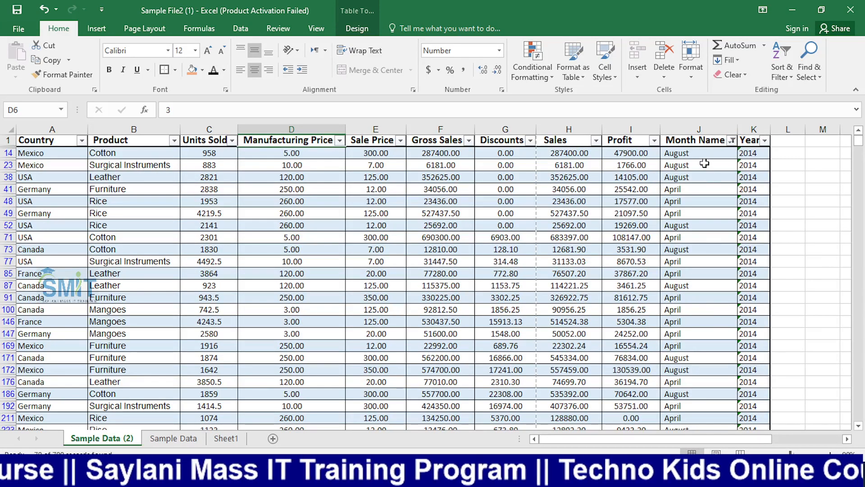
{"action": "left_click", "coordinate": [707, 235]}
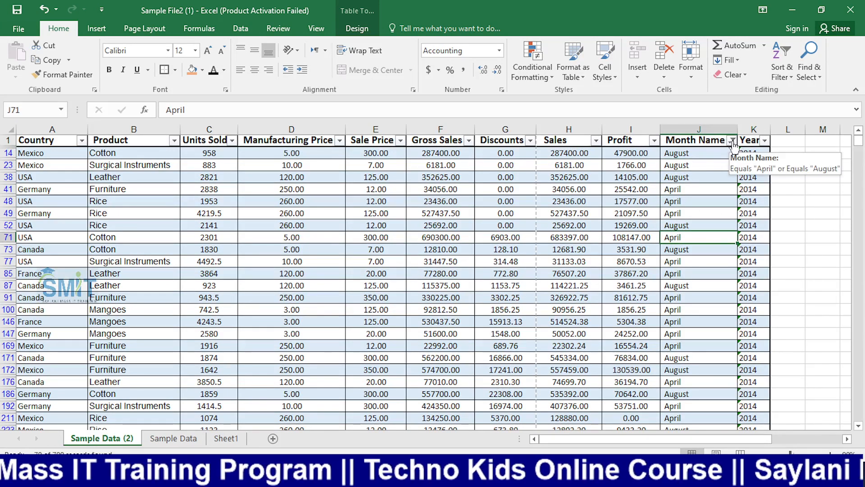
Step: Filter the Country column of the Sample Data (2) table to Canada and Germany, and look through the filtered records
{"action": "left_click", "coordinate": [82, 140]}
{"action": "left_click", "coordinate": [114, 265]}
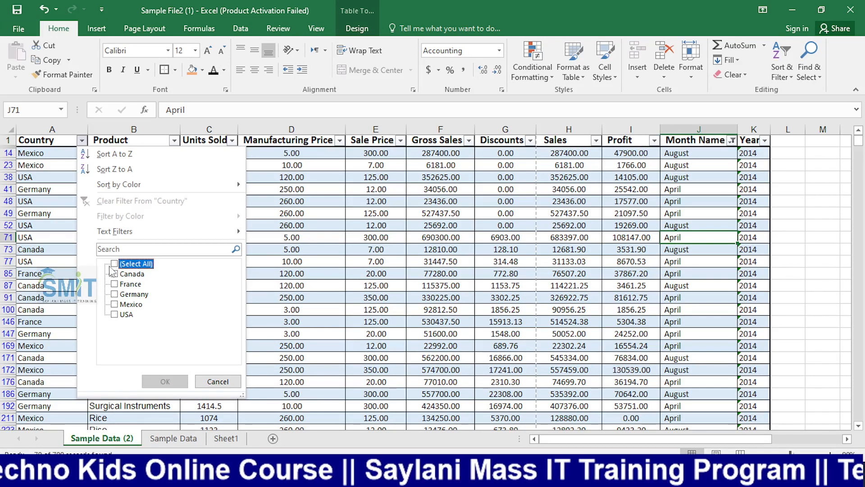
{"action": "left_click", "coordinate": [114, 273]}
{"action": "left_click", "coordinate": [116, 295]}
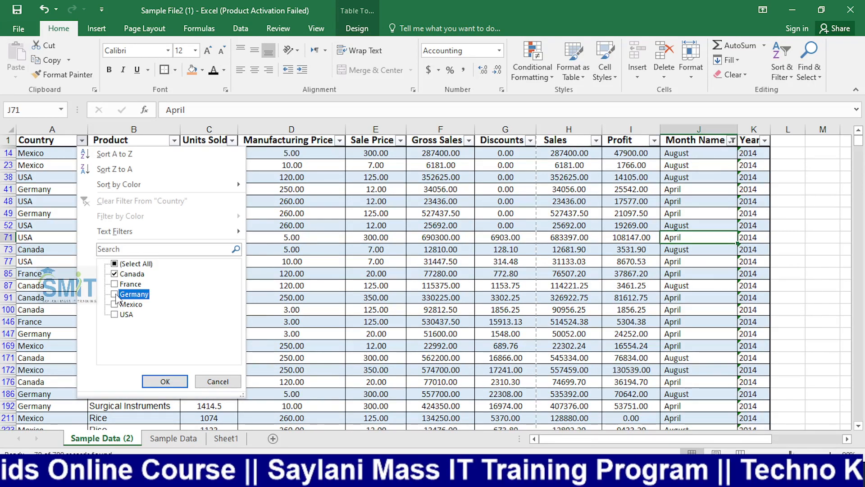
{"action": "left_click", "coordinate": [153, 382]}
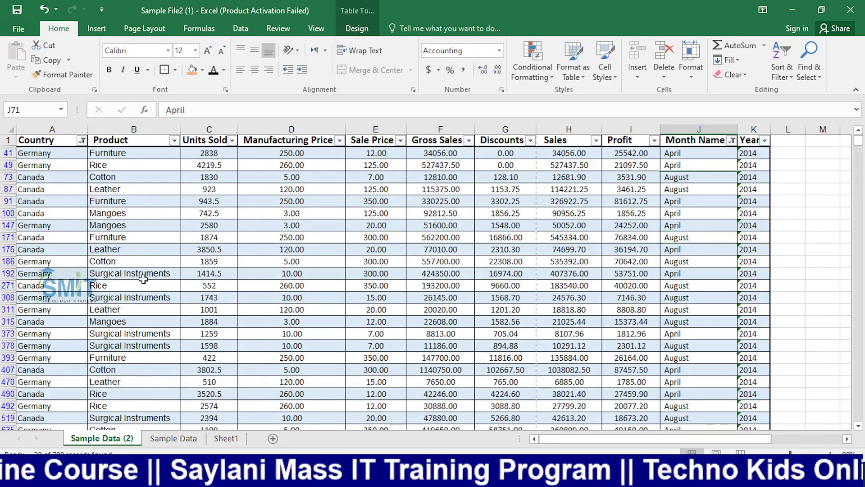
{"action": "scroll", "coordinate": [143, 278], "scroll_direction": "down", "scroll_amount": 3}
{"action": "scroll", "coordinate": [143, 283], "scroll_direction": "up", "scroll_amount": 1}
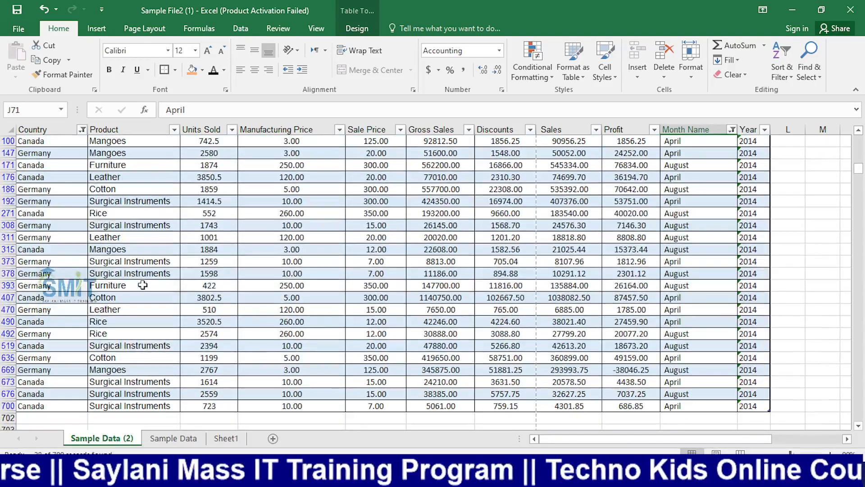
{"action": "scroll", "coordinate": [142, 285], "scroll_direction": "up", "scroll_amount": 3}
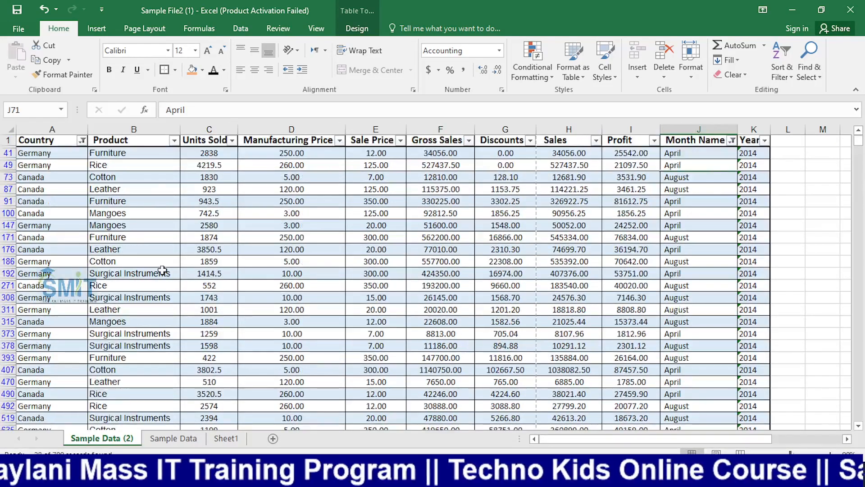
{"action": "left_click", "coordinate": [45, 155]}
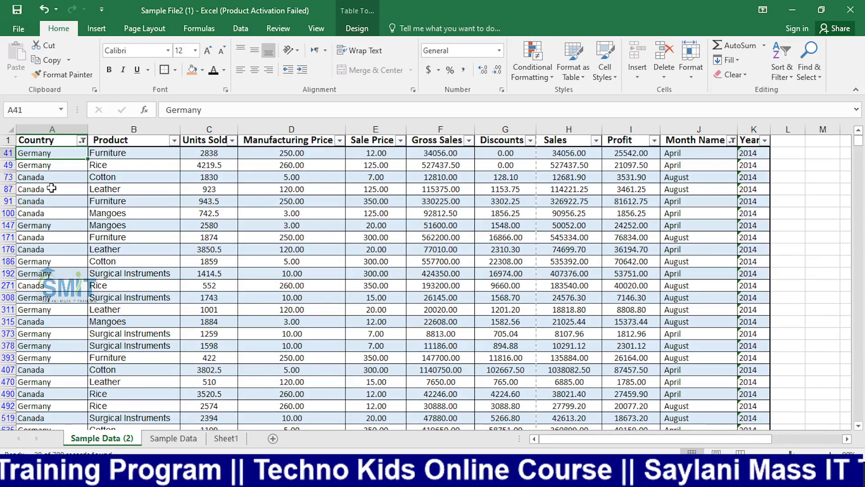
{"action": "scroll", "coordinate": [81, 297], "scroll_direction": "down", "scroll_amount": 1}
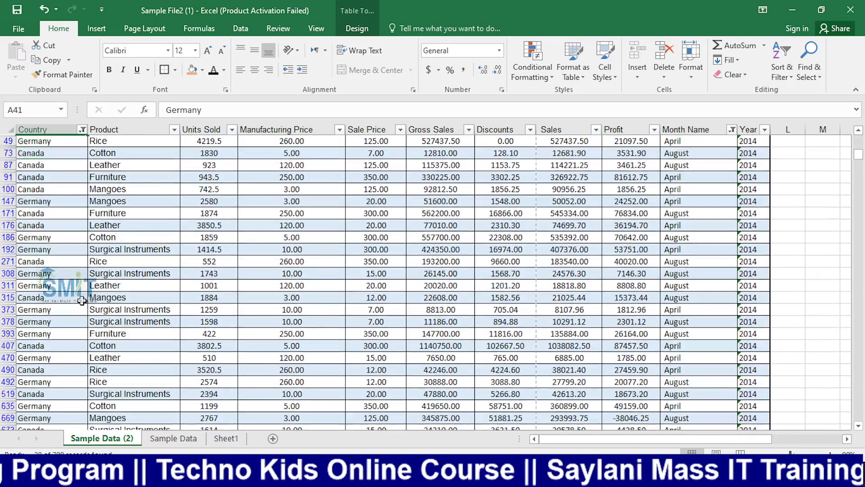
{"action": "scroll", "coordinate": [632, 360], "scroll_direction": "up", "scroll_amount": 1}
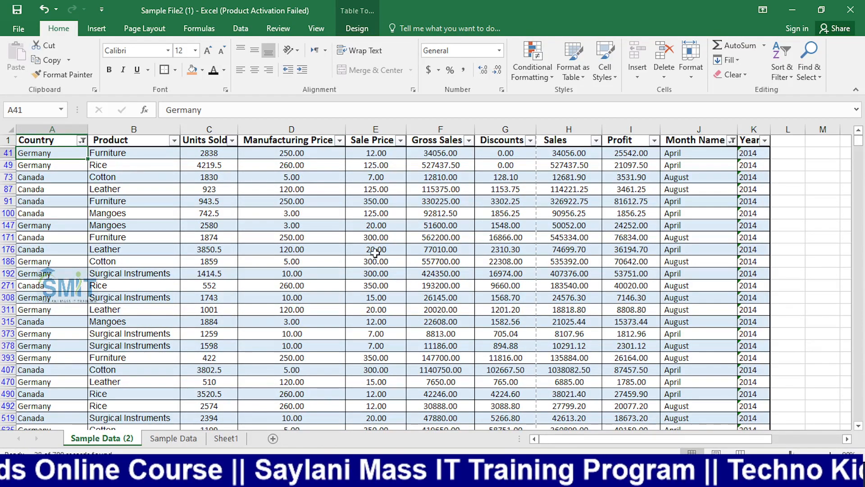
Step: Filter the Product column to show only Furniture, Mangoes and Rice
{"action": "left_click", "coordinate": [173, 200]}
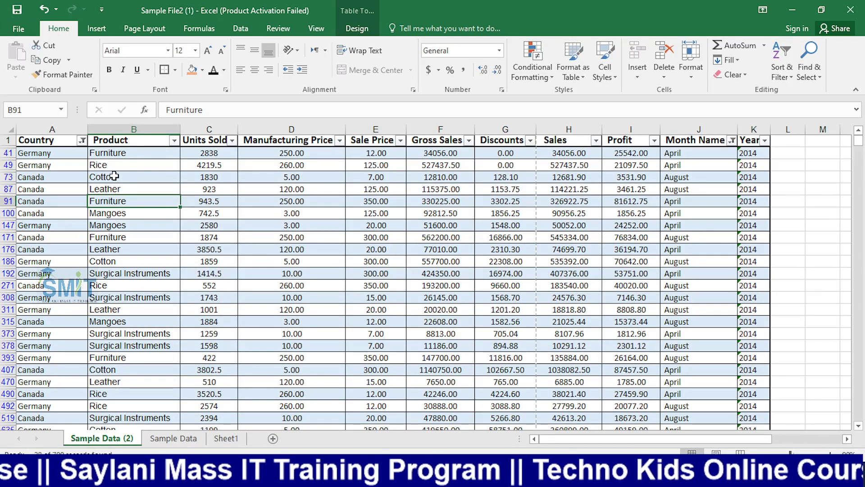
{"action": "left_click", "coordinate": [174, 141]}
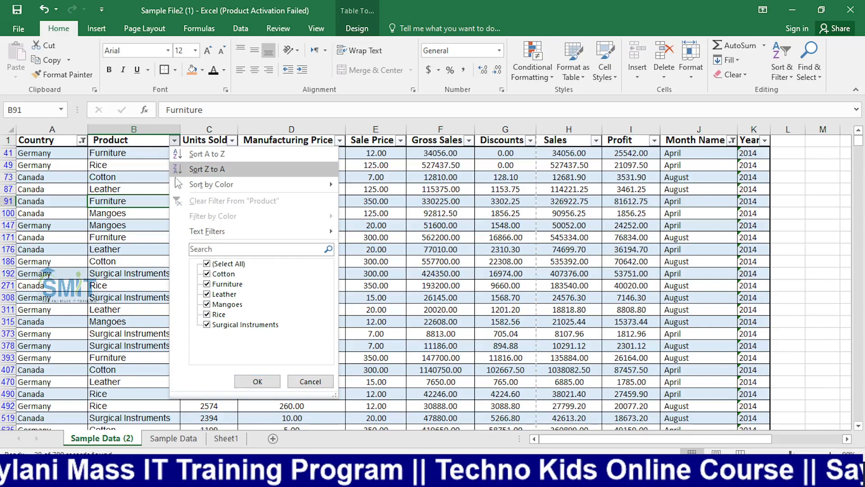
{"action": "left_click", "coordinate": [206, 263]}
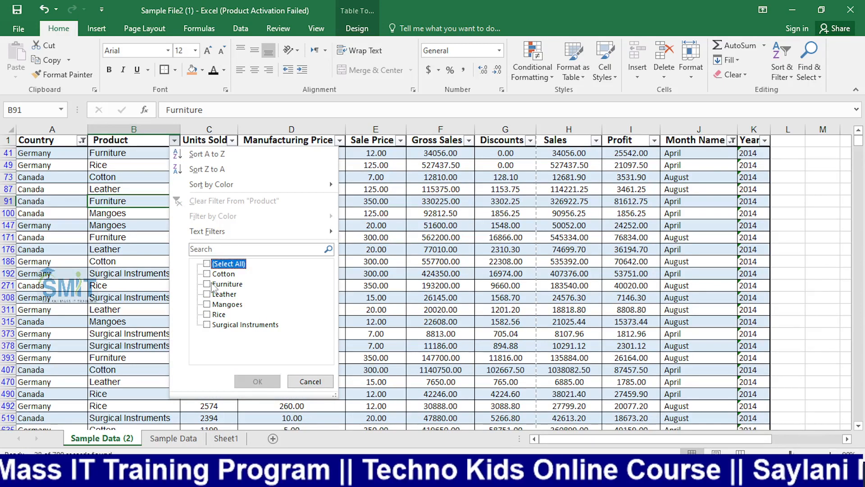
{"action": "left_click", "coordinate": [206, 304]}
{"action": "left_click", "coordinate": [206, 314]}
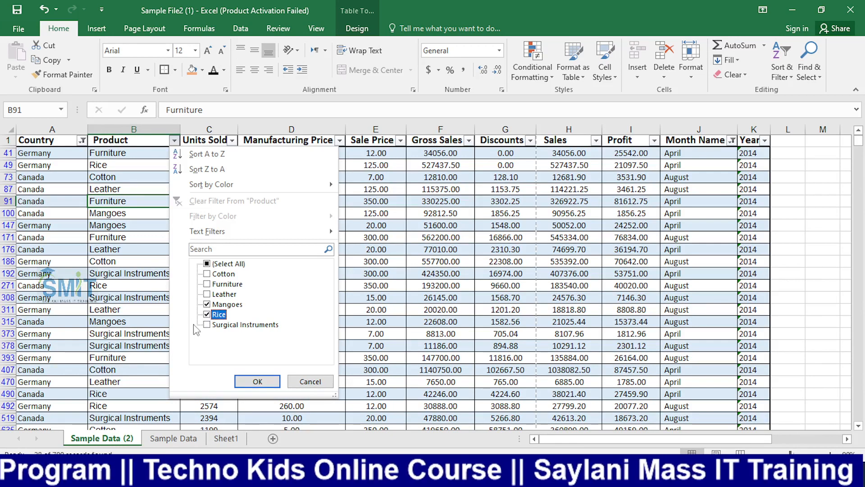
{"action": "left_click", "coordinate": [207, 283]}
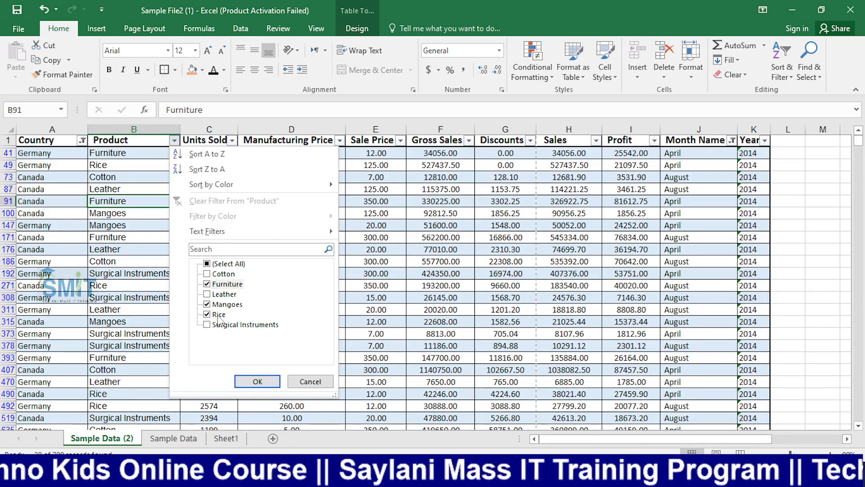
{"action": "left_click", "coordinate": [258, 381]}
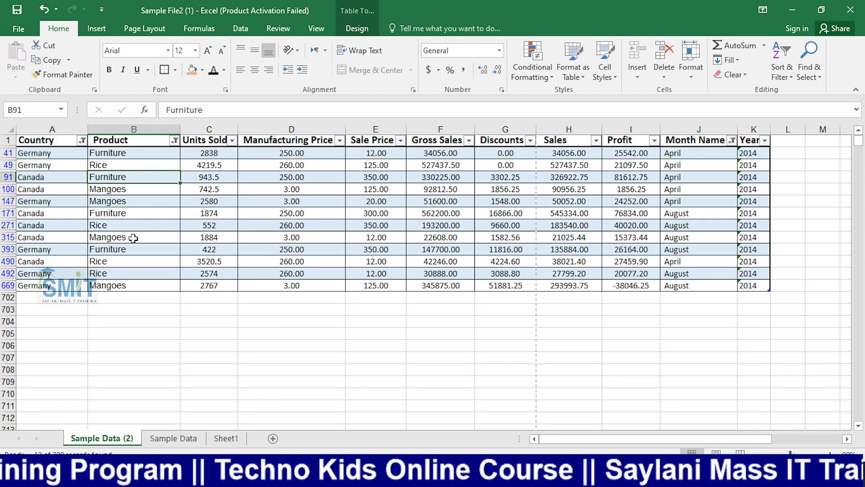
Step: Preview how the filtered table prints, and return to the worksheet without printing
{"action": "left_click", "coordinate": [652, 313]}
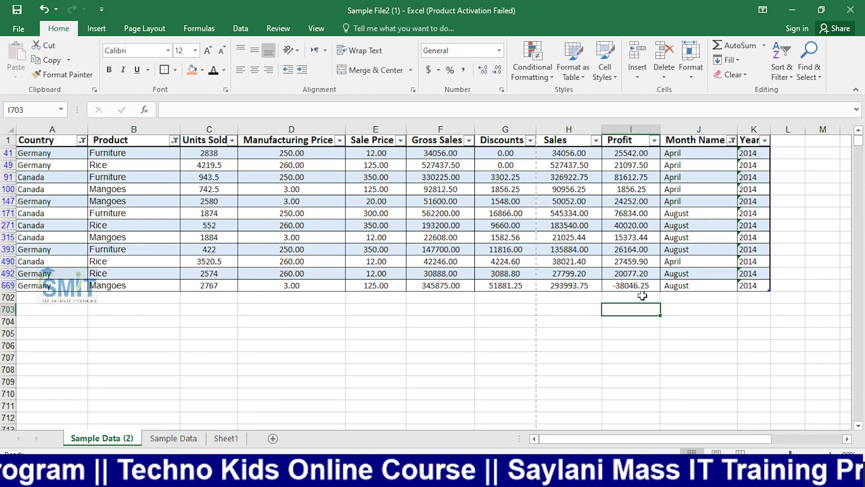
{"action": "key", "text": "ctrl+p"}
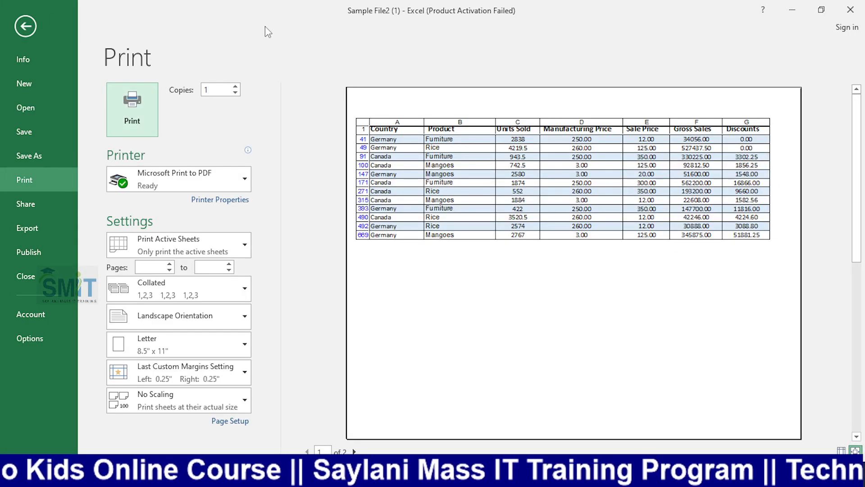
{"action": "left_click", "coordinate": [35, 24]}
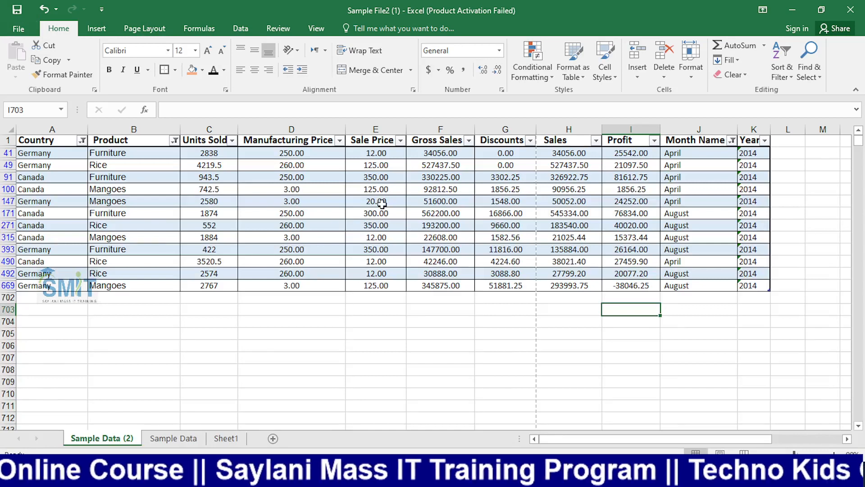
{"action": "left_click", "coordinate": [337, 220]}
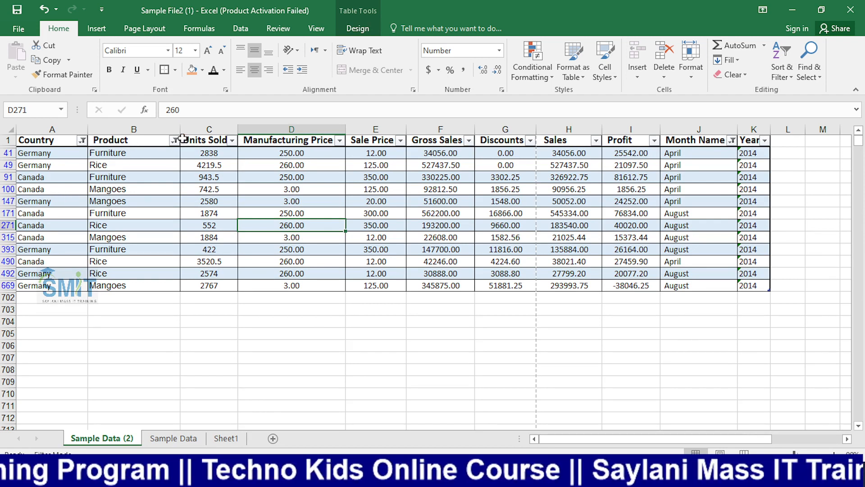
Step: Clear the filters from the Product, Country and Month Name columns
{"action": "left_click", "coordinate": [175, 141]}
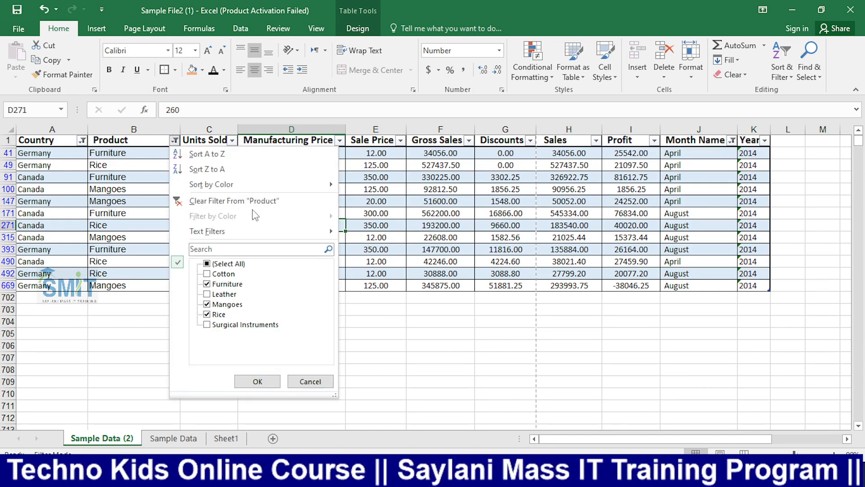
{"action": "left_click", "coordinate": [234, 200]}
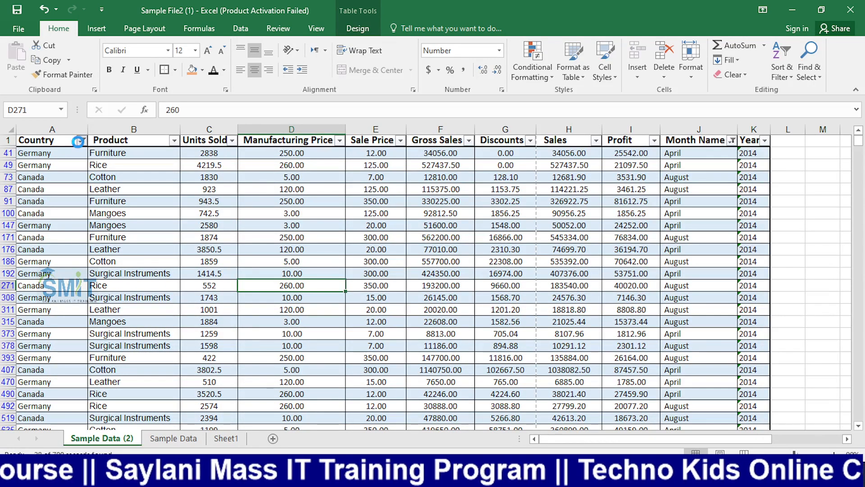
{"action": "left_click", "coordinate": [82, 141]}
{"action": "left_click", "coordinate": [134, 206]}
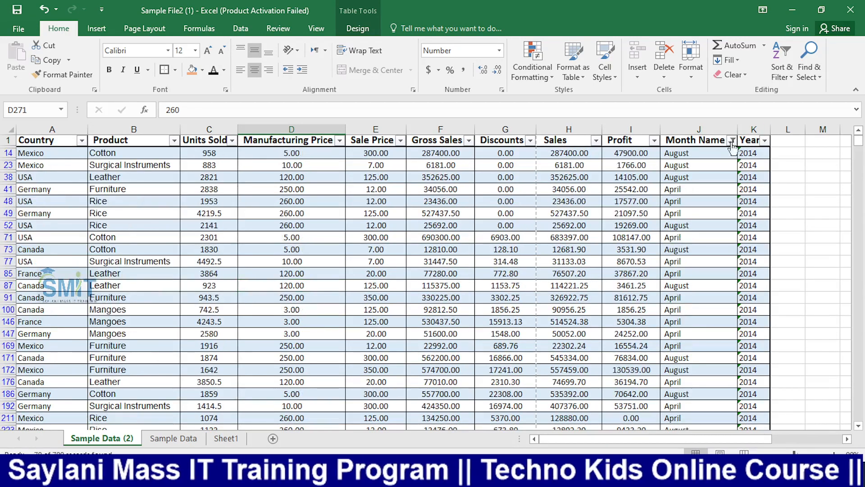
{"action": "left_click", "coordinate": [729, 139]}
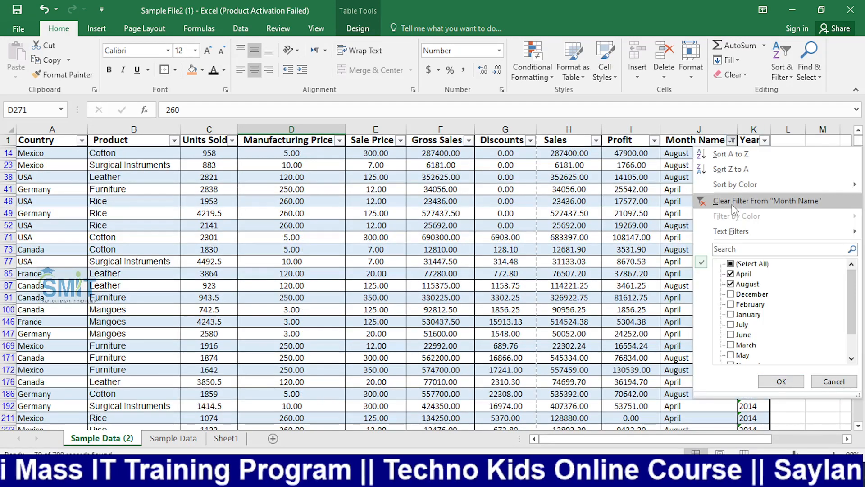
{"action": "left_click", "coordinate": [732, 204]}
Step: Browse the unfiltered records of the Sample Data (2) table and return to its first rows
{"action": "scroll", "coordinate": [597, 227], "scroll_direction": "down", "scroll_amount": 13}
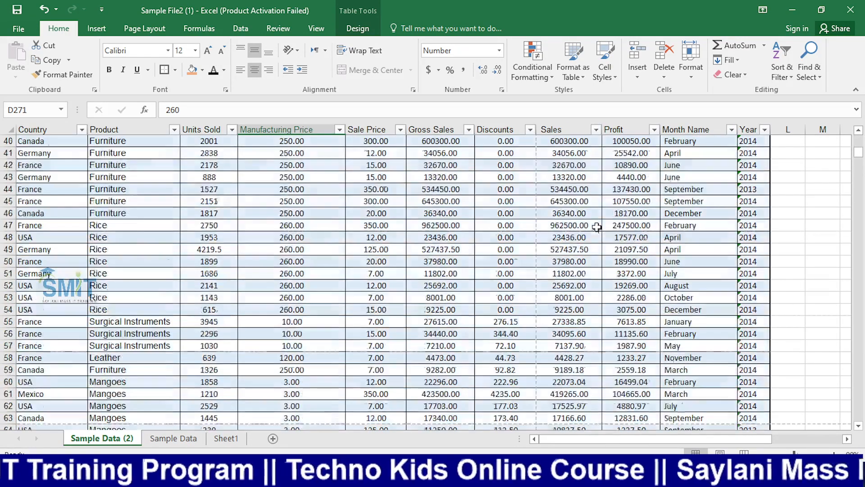
{"action": "scroll", "coordinate": [596, 227], "scroll_direction": "down", "scroll_amount": 20}
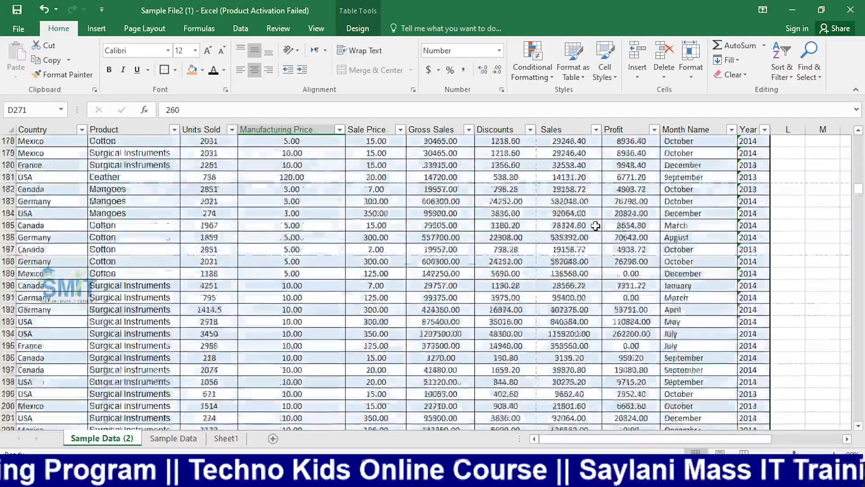
{"action": "scroll", "coordinate": [595, 226], "scroll_direction": "down", "scroll_amount": 20}
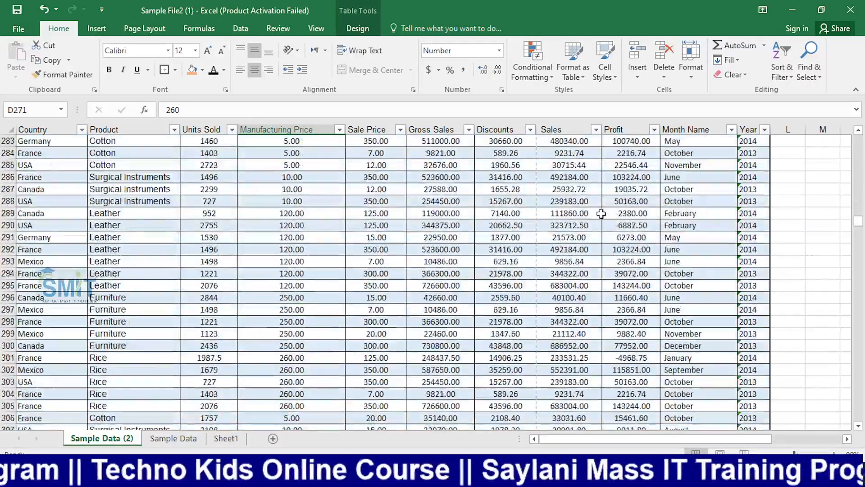
{"action": "scroll", "coordinate": [601, 213], "scroll_direction": "down", "scroll_amount": 9}
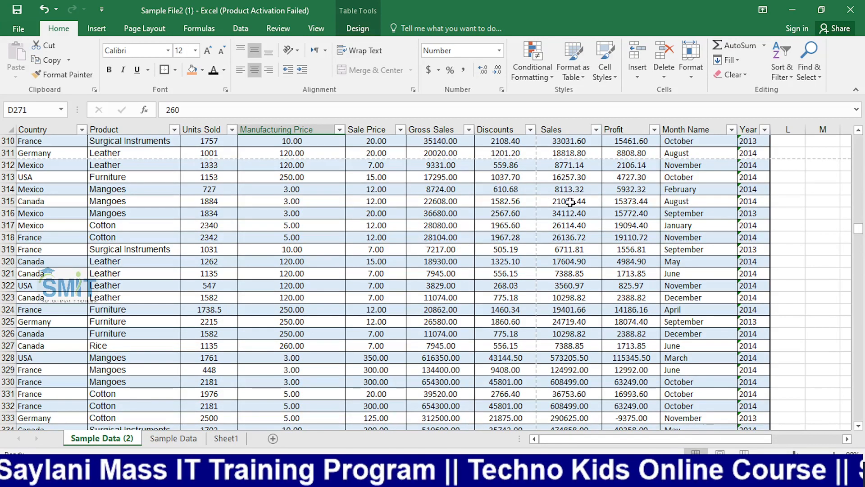
{"action": "scroll", "coordinate": [623, 269], "scroll_direction": "up", "scroll_amount": 3}
{"action": "scroll", "coordinate": [623, 268], "scroll_direction": "up", "scroll_amount": 20}
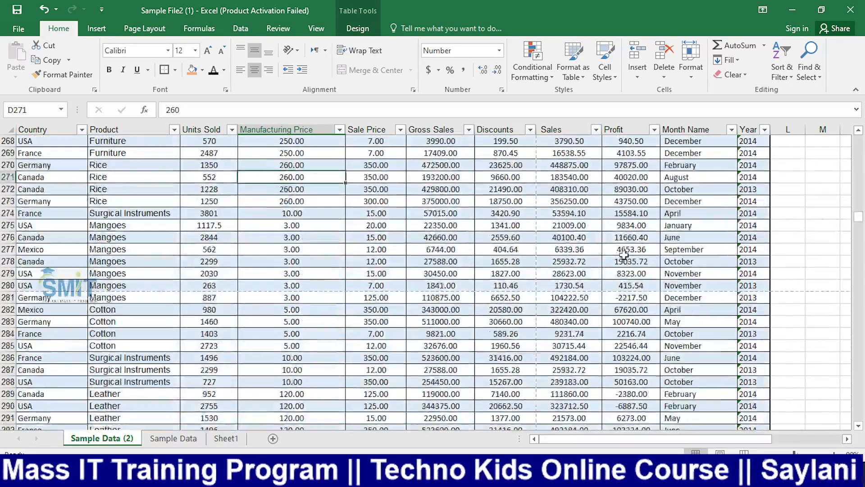
{"action": "scroll", "coordinate": [624, 255], "scroll_direction": "up", "scroll_amount": 20}
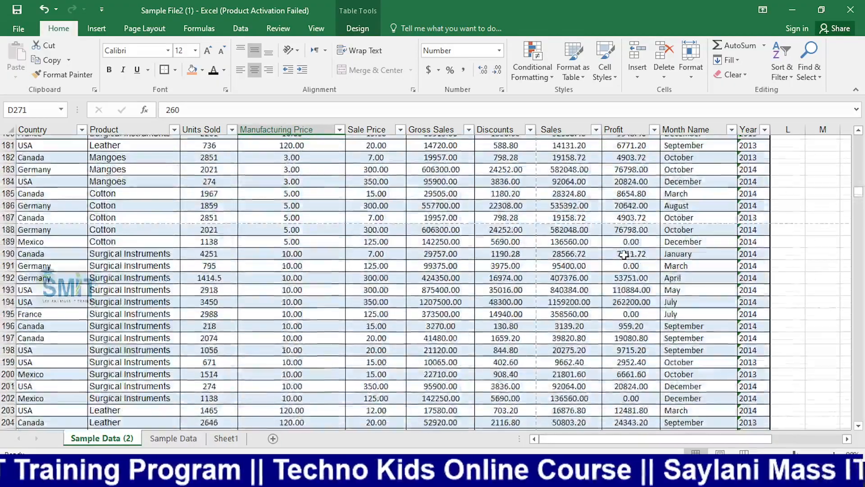
{"action": "scroll", "coordinate": [624, 255], "scroll_direction": "up", "scroll_amount": 20}
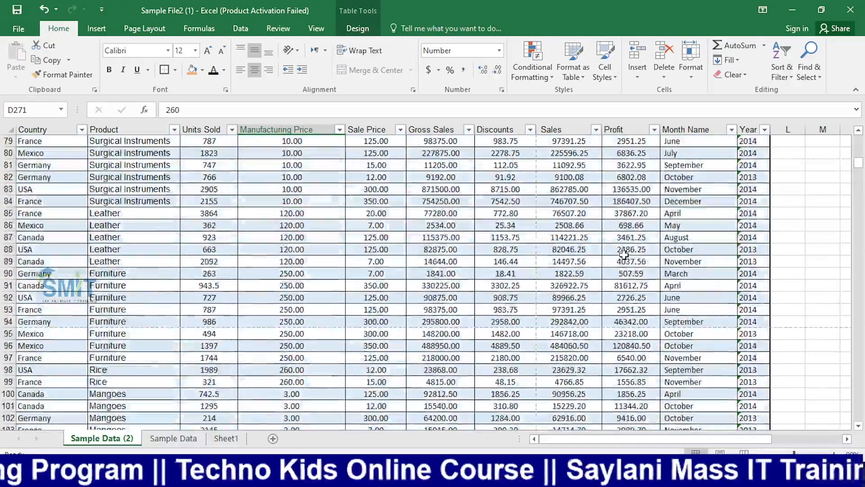
{"action": "scroll", "coordinate": [629, 254], "scroll_direction": "up", "scroll_amount": 8}
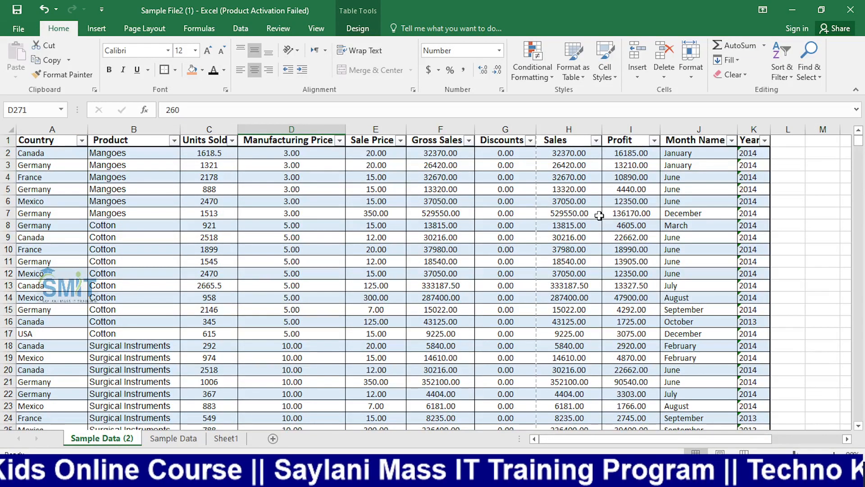
{"action": "left_click", "coordinate": [599, 203]}
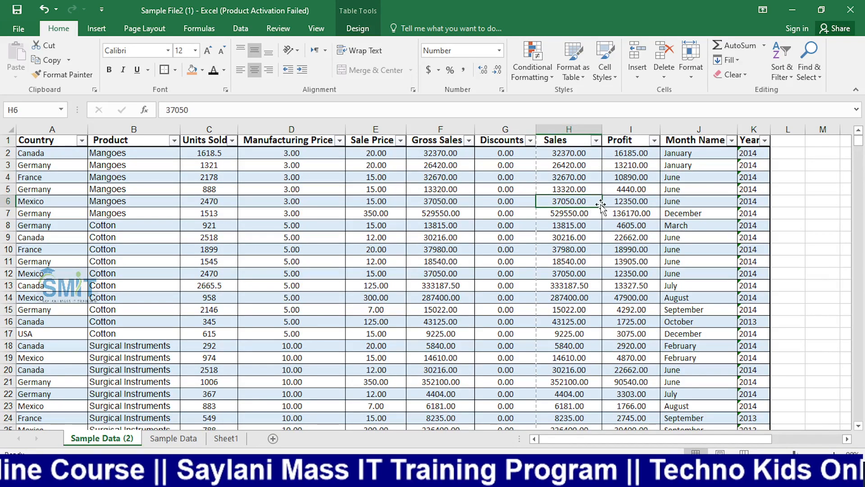
Step: Review the text filter conditions offered for the Month Name column without applying any
{"action": "left_click", "coordinate": [731, 141]}
{"action": "mouse_move", "coordinate": [752, 238]}
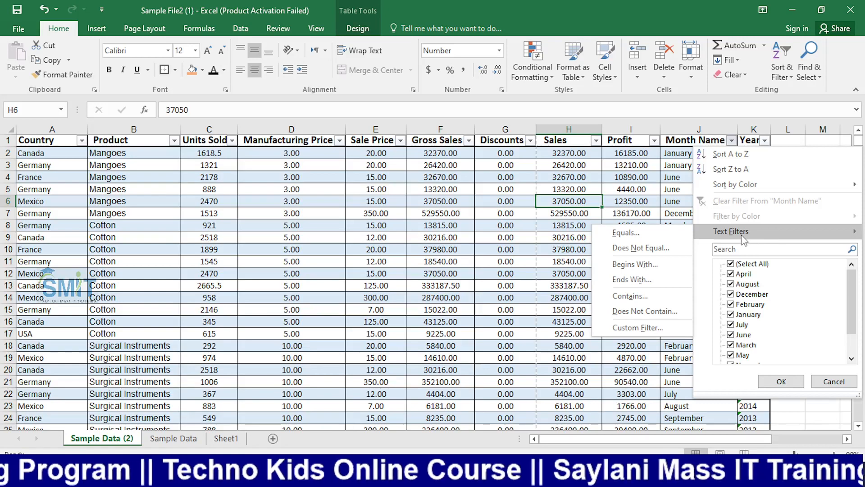
{"action": "left_click", "coordinate": [469, 175]}
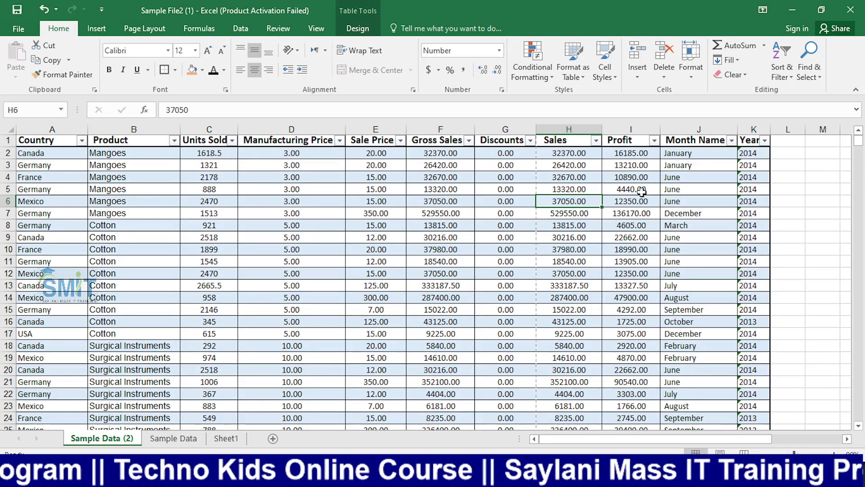
{"action": "left_click", "coordinate": [731, 141]}
{"action": "mouse_move", "coordinate": [711, 235]}
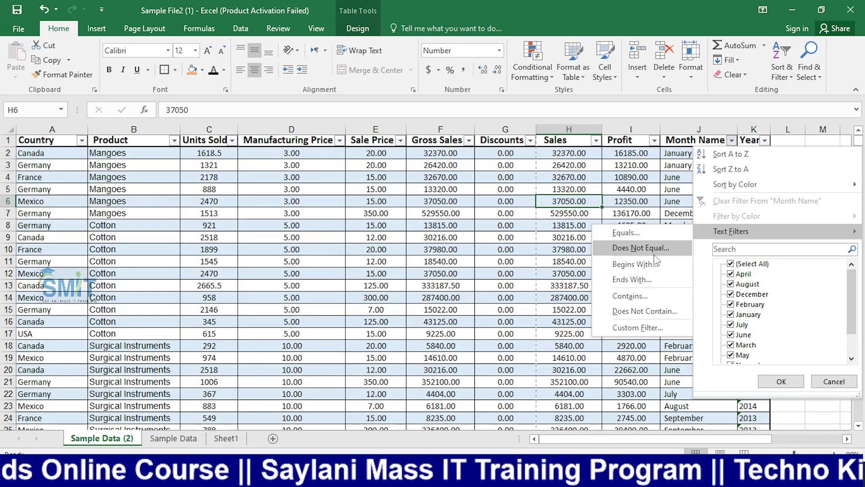
{"action": "left_click", "coordinate": [570, 169]}
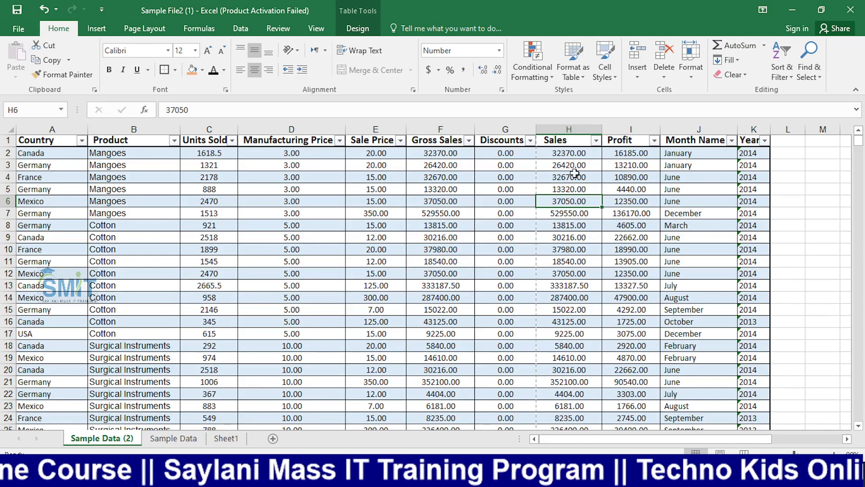
Step: Review the number filter conditions offered for the Sales column without applying any
{"action": "left_click", "coordinate": [596, 141]}
{"action": "mouse_move", "coordinate": [629, 230]}
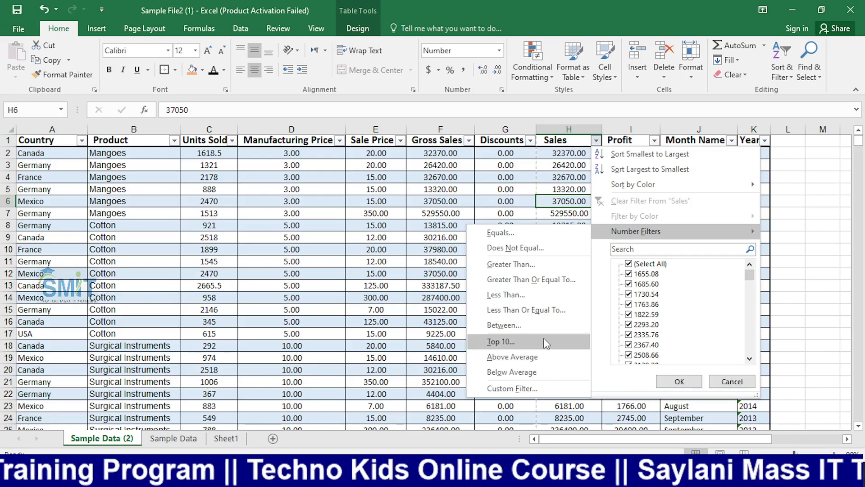
{"action": "left_click", "coordinate": [562, 180]}
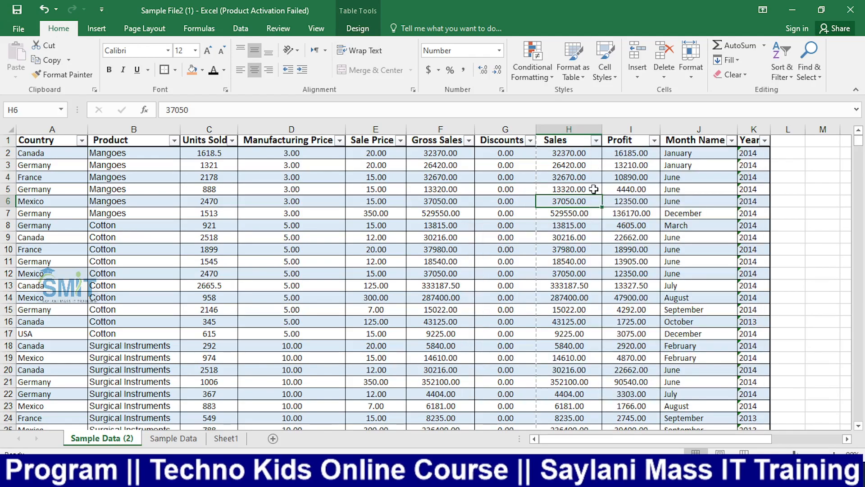
Step: Look through the unfiltered Sales values far down the table and return to its first rows
{"action": "scroll", "coordinate": [565, 225], "scroll_direction": "down", "scroll_amount": 20}
{"action": "scroll", "coordinate": [564, 243], "scroll_direction": "down", "scroll_amount": 20}
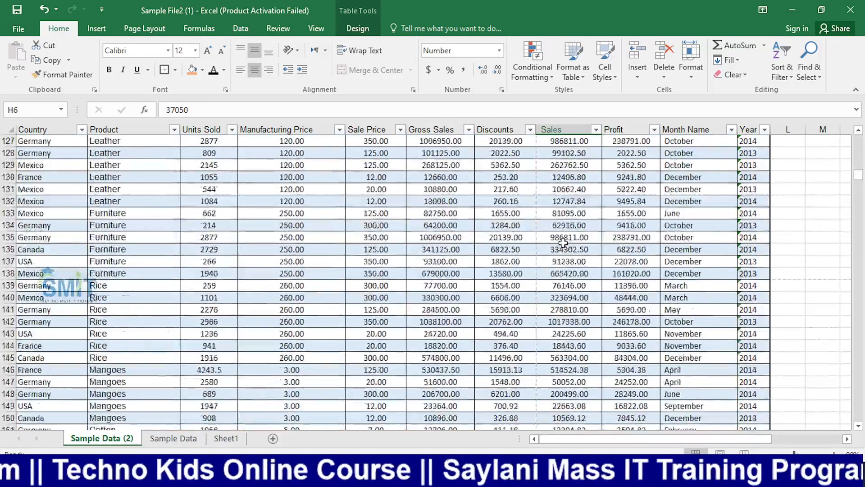
{"action": "scroll", "coordinate": [566, 241], "scroll_direction": "down", "scroll_amount": 20}
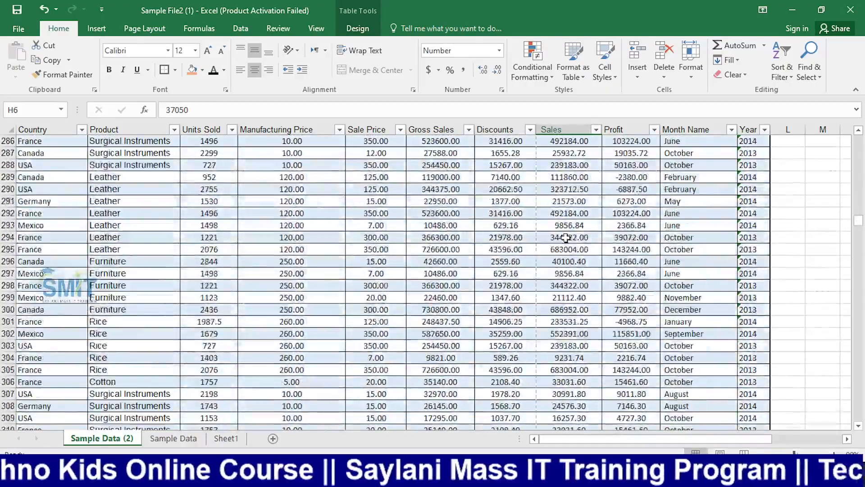
{"action": "scroll", "coordinate": [567, 236], "scroll_direction": "up", "scroll_amount": 15}
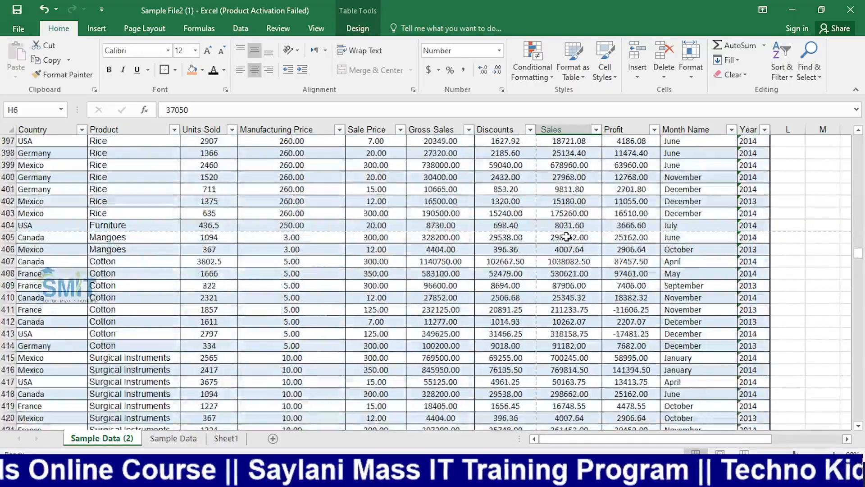
{"action": "scroll", "coordinate": [567, 236], "scroll_direction": "up", "scroll_amount": 20}
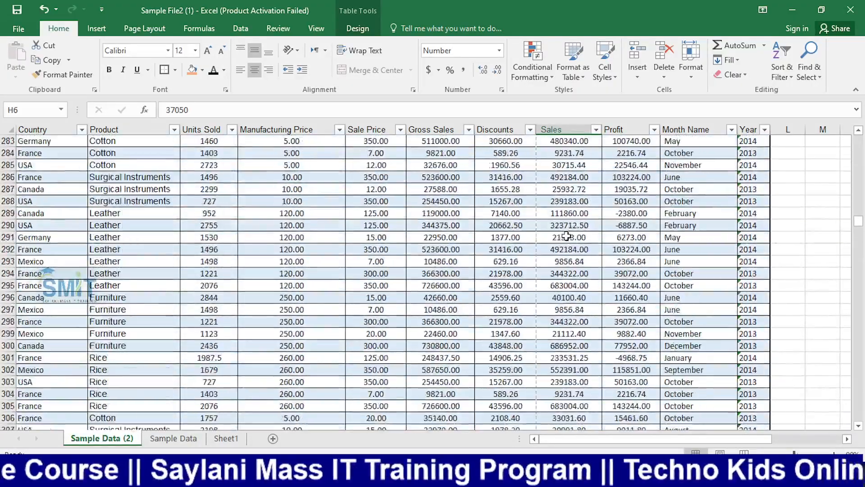
{"action": "scroll", "coordinate": [566, 236], "scroll_direction": "up", "scroll_amount": 20}
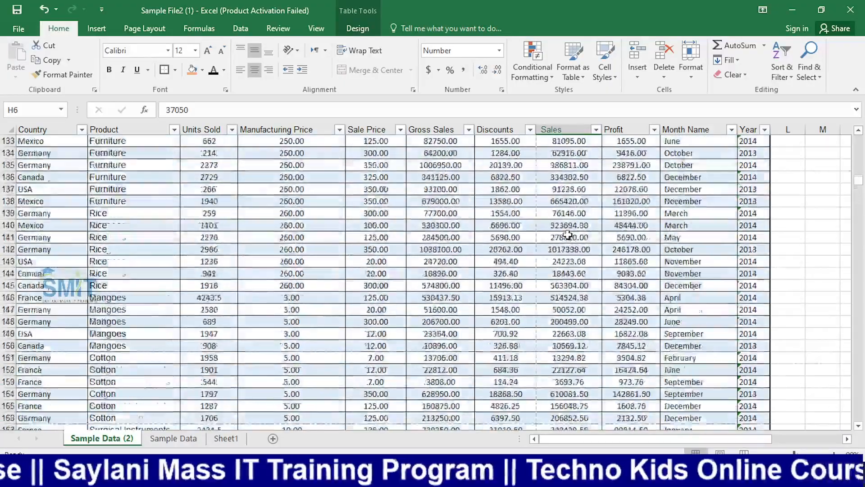
{"action": "scroll", "coordinate": [569, 224], "scroll_direction": "up", "scroll_amount": 14}
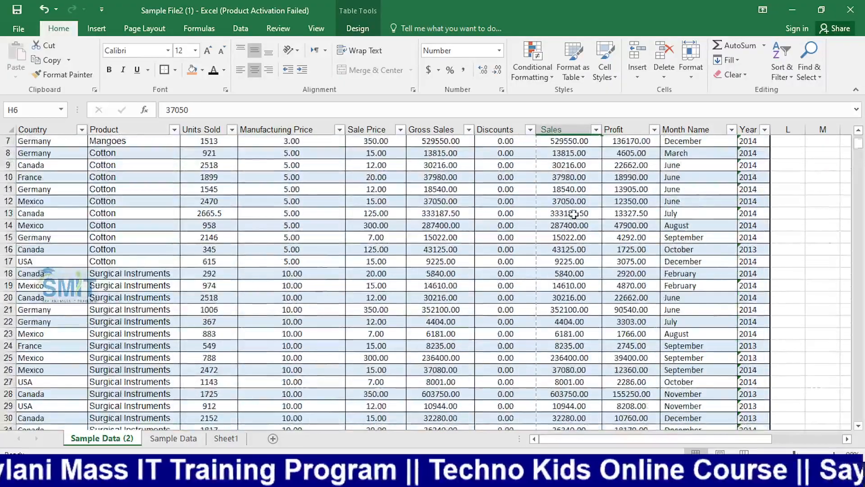
Step: Filter the Sales column with a Top 10 AutoFilter set to the top 5 items
{"action": "left_click", "coordinate": [595, 140]}
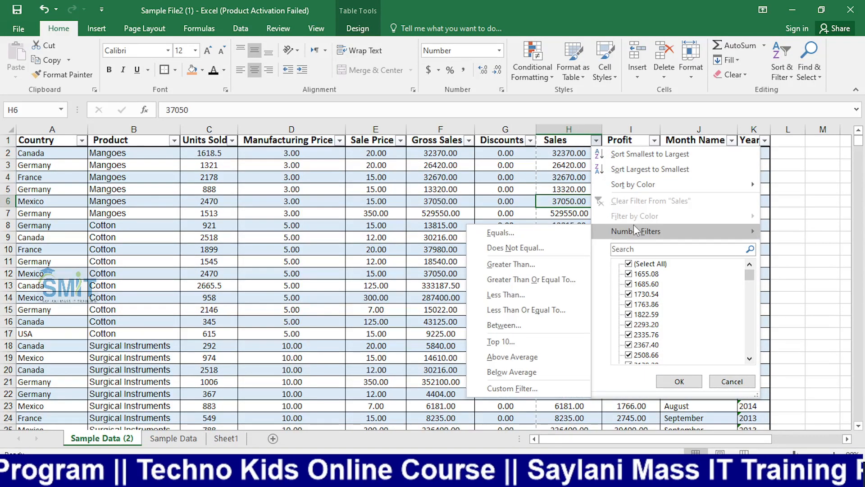
{"action": "left_click", "coordinate": [528, 342]}
{"action": "left_click", "coordinate": [506, 221]}
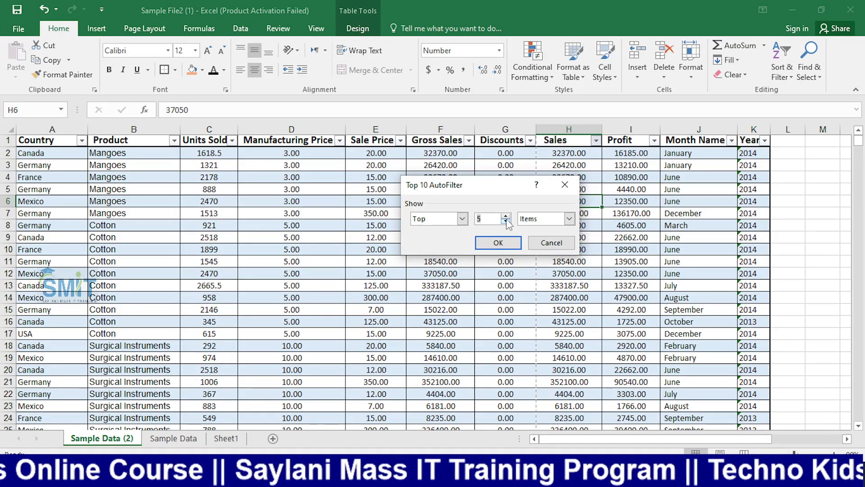
{"action": "left_click", "coordinate": [569, 218]}
{"action": "left_click", "coordinate": [538, 227]}
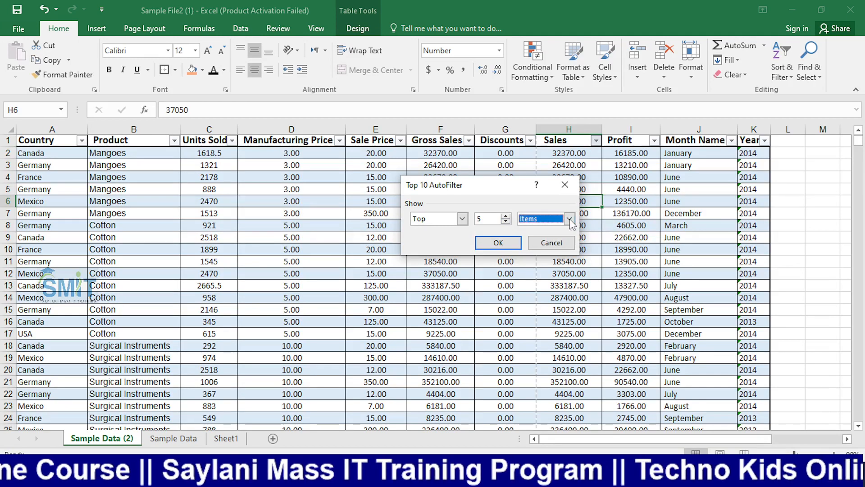
{"action": "left_click", "coordinate": [499, 243]}
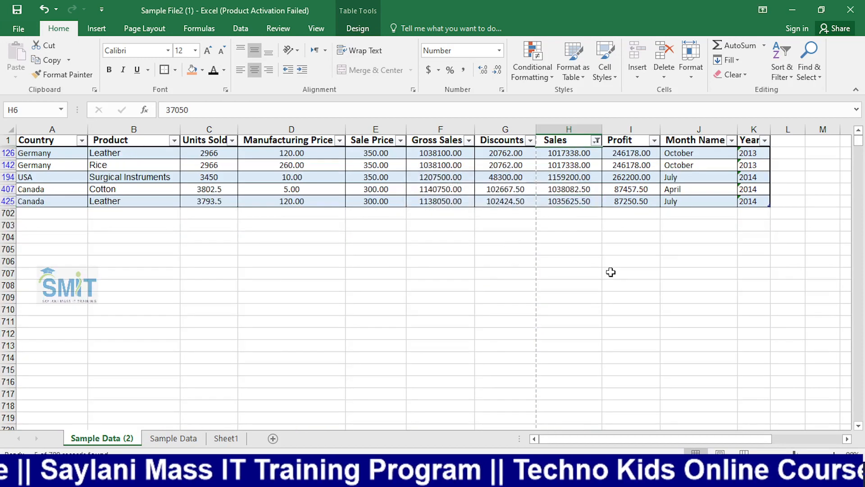
Step: Examine the first filtered record across its columns, from Sales back to Country and Product and forward again
{"action": "left_click", "coordinate": [493, 220]}
{"action": "left_click", "coordinate": [571, 157]}
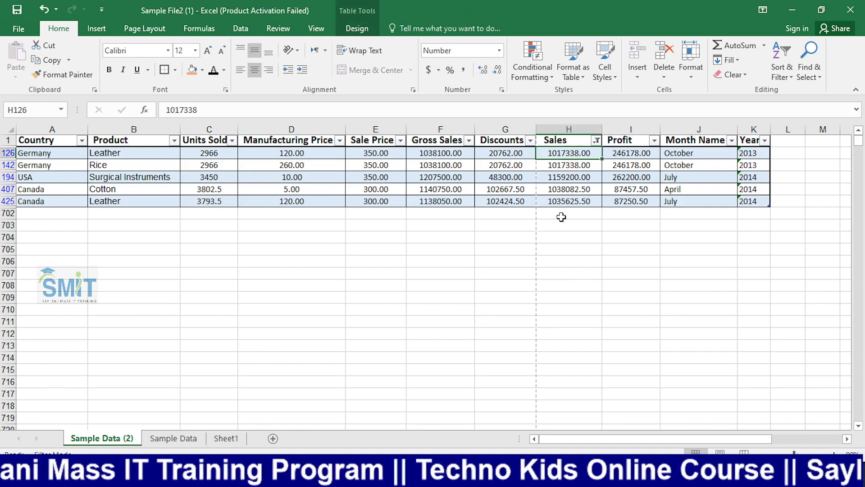
{"action": "key", "text": "Left"}
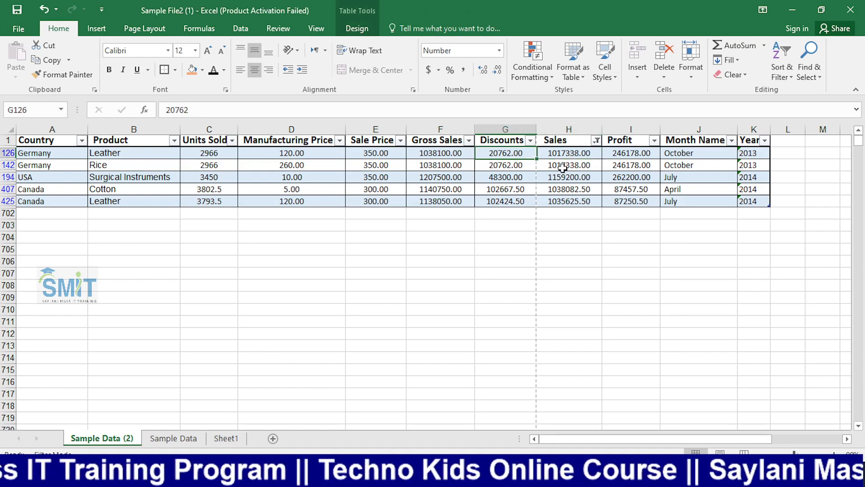
{"action": "key", "text": "Left"}
{"action": "key", "text": "Left"}
{"action": "key", "text": "Left"}
{"action": "key", "text": "Left"}
{"action": "key", "text": "Left"}
{"action": "key", "text": "Left"}
{"action": "key", "text": "Right"}
{"action": "key", "text": "Right"}
{"action": "key", "text": "Right"}
{"action": "key", "text": "Left"}
{"action": "key", "text": "Left"}
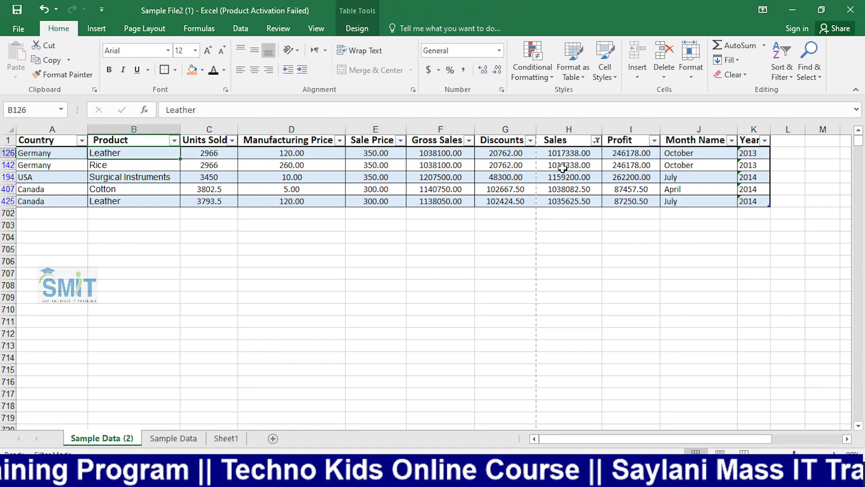
{"action": "key", "text": "Right"}
{"action": "key", "text": "Right"}
{"action": "key", "text": "Left"}
{"action": "key", "text": "Left"}
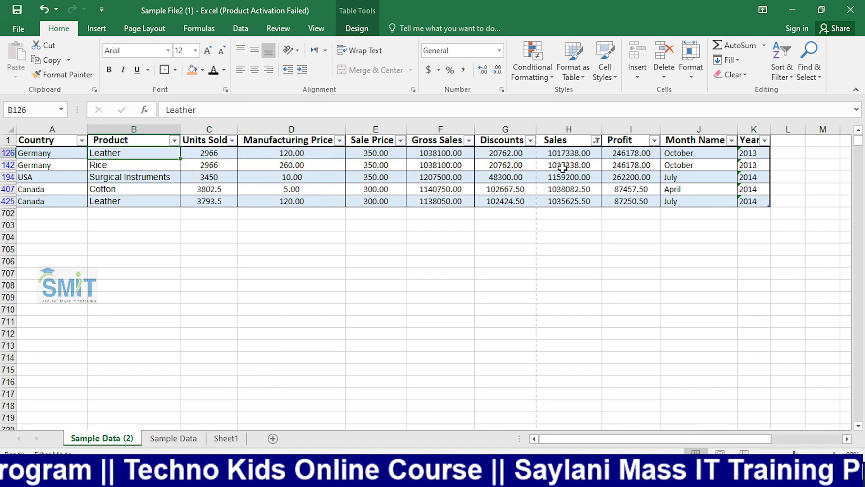
{"action": "key", "text": "Right"}
{"action": "key", "text": "Right"}
{"action": "key", "text": "Right"}
{"action": "key", "text": "Right"}
{"action": "key", "text": "Right"}
{"action": "key", "text": "Right"}
{"action": "key", "text": "Right"}
{"action": "key", "text": "Left"}
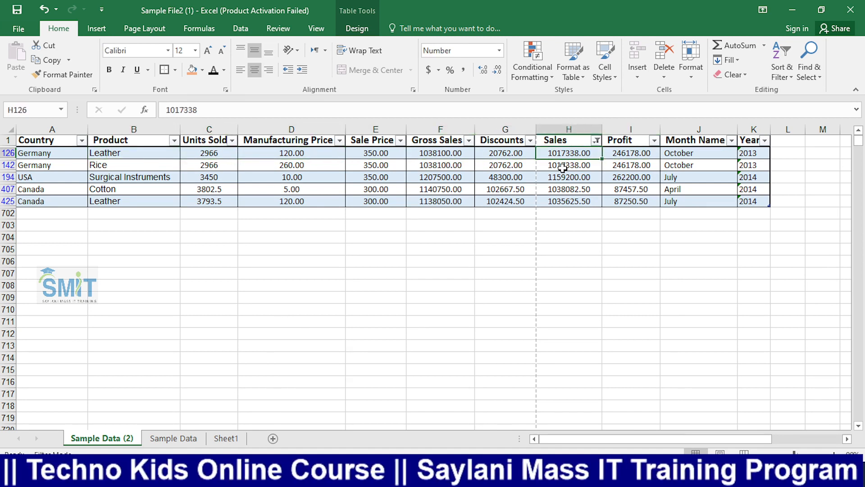
Step: Go through the filtered Sales values one by one, down to the last record
{"action": "key", "text": "Down"}
{"action": "key", "text": "Down"}
{"action": "key", "text": "Down"}
{"action": "key", "text": "Down"}
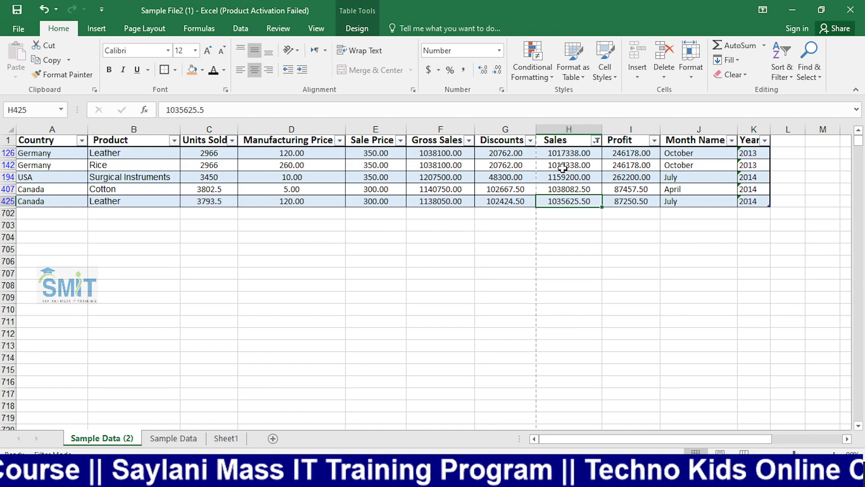
{"action": "key", "text": "Up"}
{"action": "key", "text": "Up"}
{"action": "key", "text": "Up"}
{"action": "key", "text": "Up"}
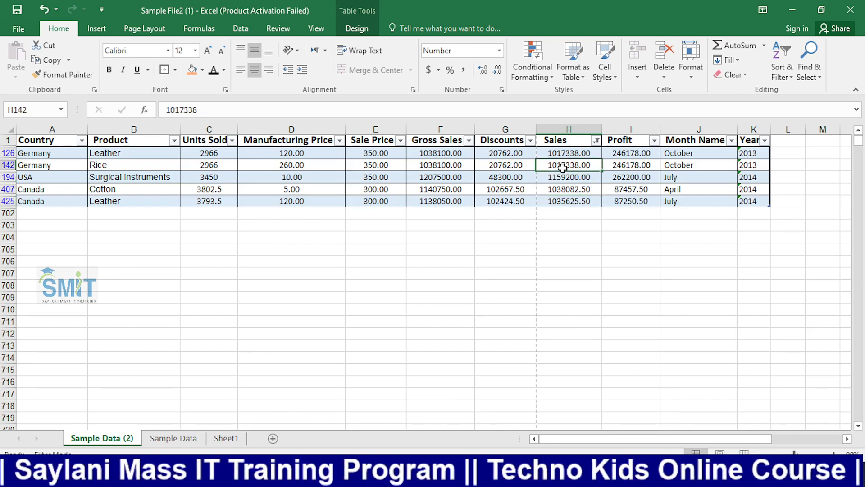
{"action": "key", "text": "Down"}
{"action": "key", "text": "Down"}
{"action": "key", "text": "Down"}
{"action": "key", "text": "Down"}
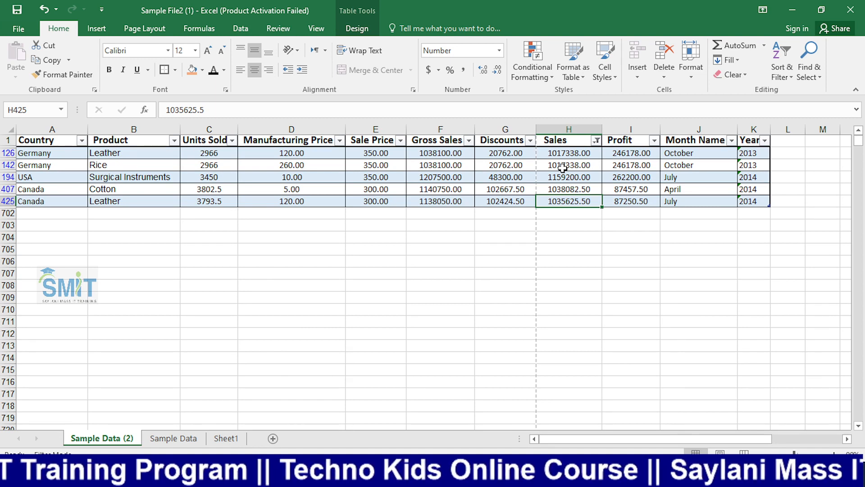
{"action": "key", "text": "alt+Tab"}
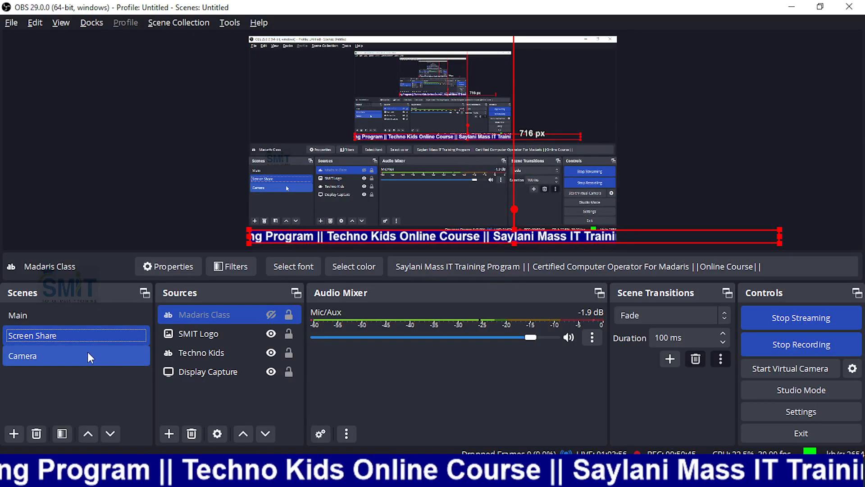
{"action": "left_click", "coordinate": [88, 353]}
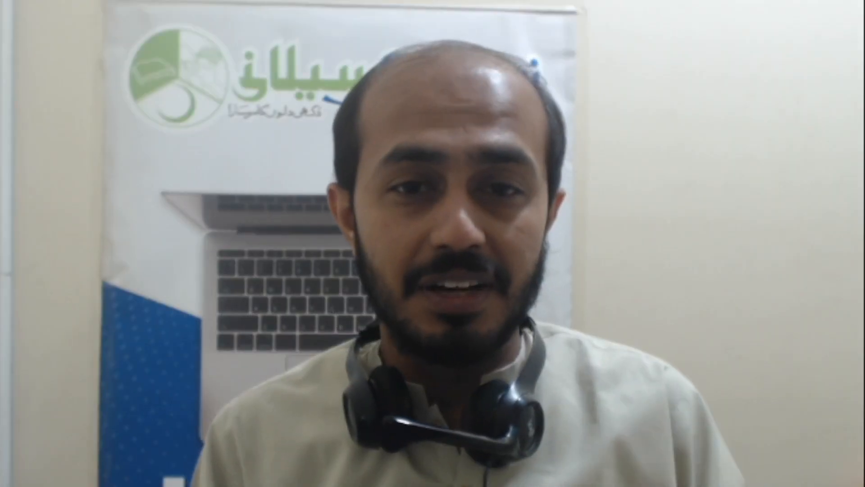
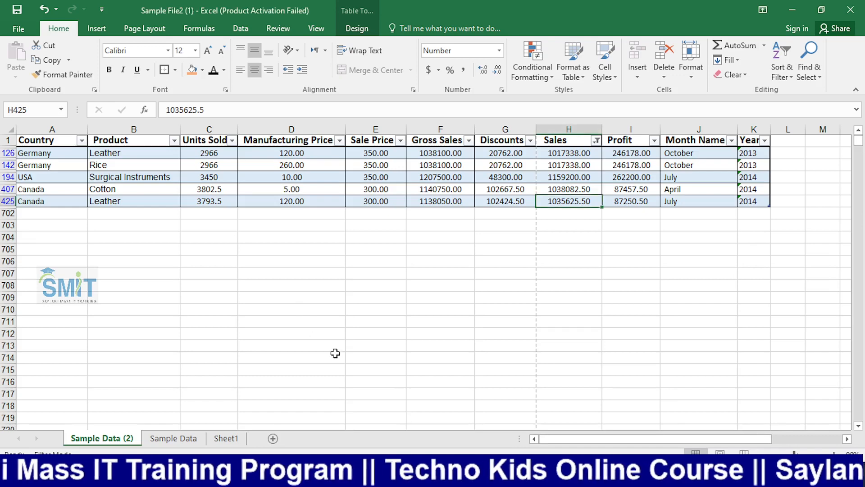
Step: Open the recent workbook "excel practise file (1)" from the Downloads folder
{"action": "left_click", "coordinate": [19, 29]}
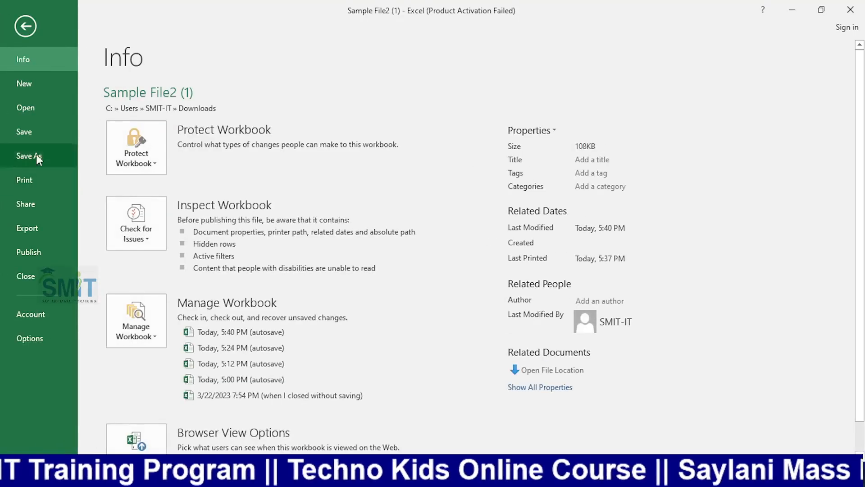
{"action": "left_click", "coordinate": [53, 112]}
{"action": "scroll", "coordinate": [383, 299], "scroll_direction": "down", "scroll_amount": 2}
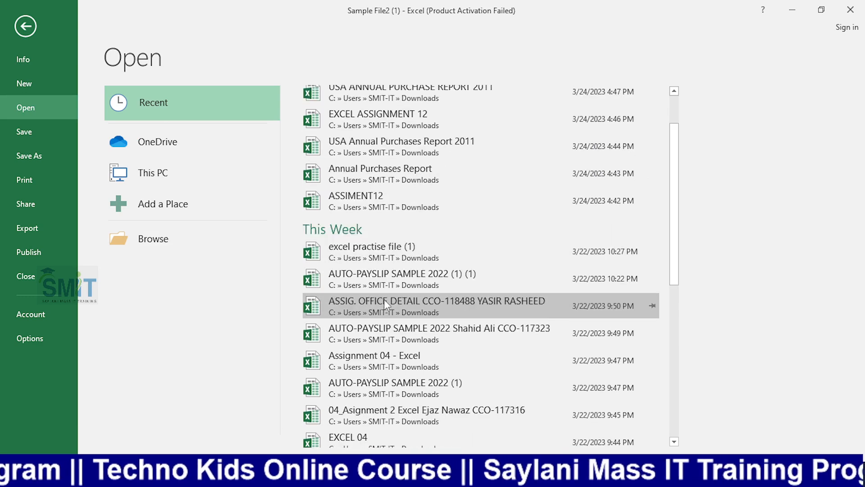
{"action": "left_click", "coordinate": [422, 246]}
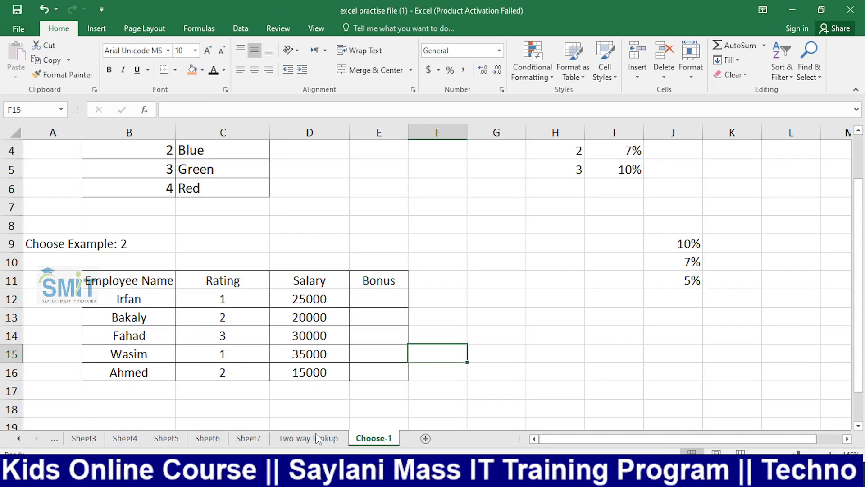
Step: Copy the First Name and Last Name columns, B1:C19, from Sheet2 of the practice workbook
{"action": "left_click", "coordinate": [81, 438]}
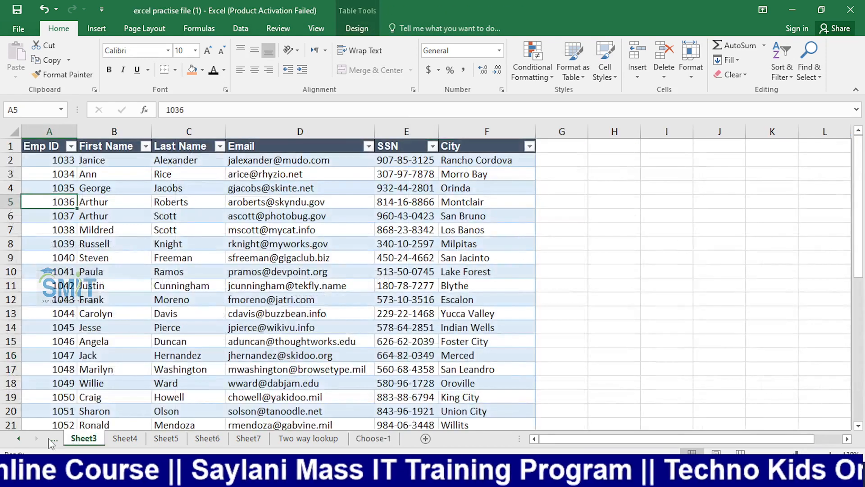
{"action": "left_click", "coordinate": [48, 438]}
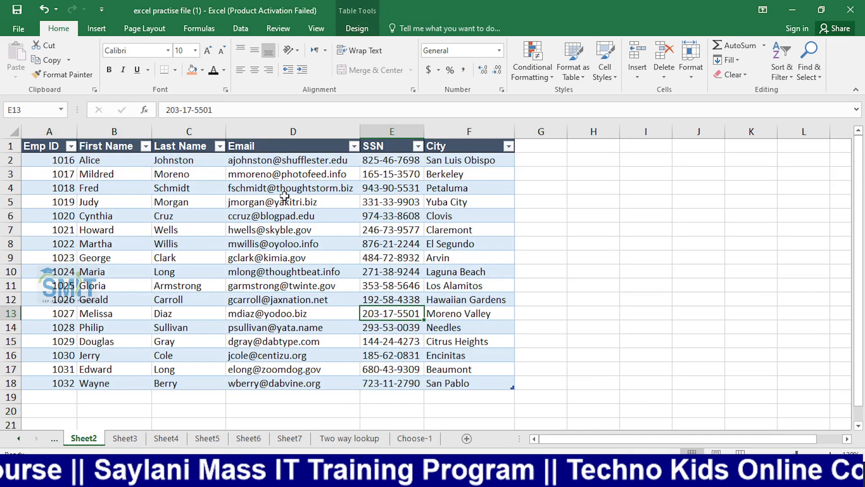
{"action": "left_click_drag", "start_coordinate": [103, 146], "coordinate": [191, 390]}
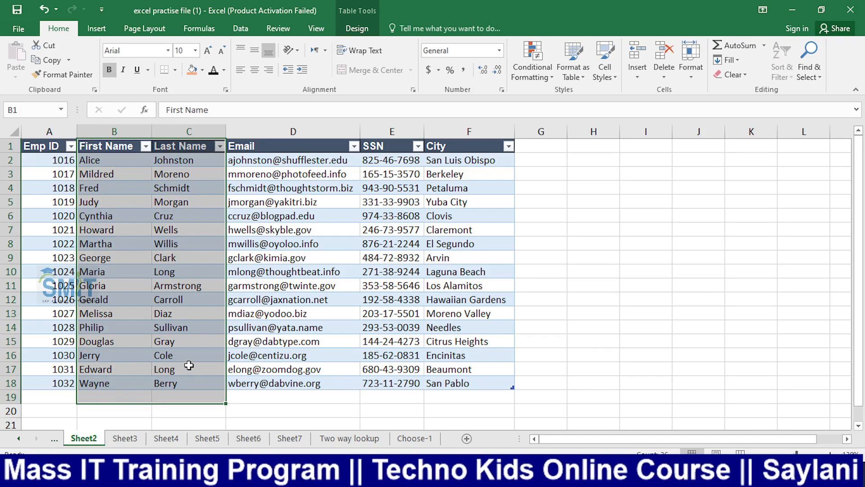
{"action": "key", "text": "ctrl+c"}
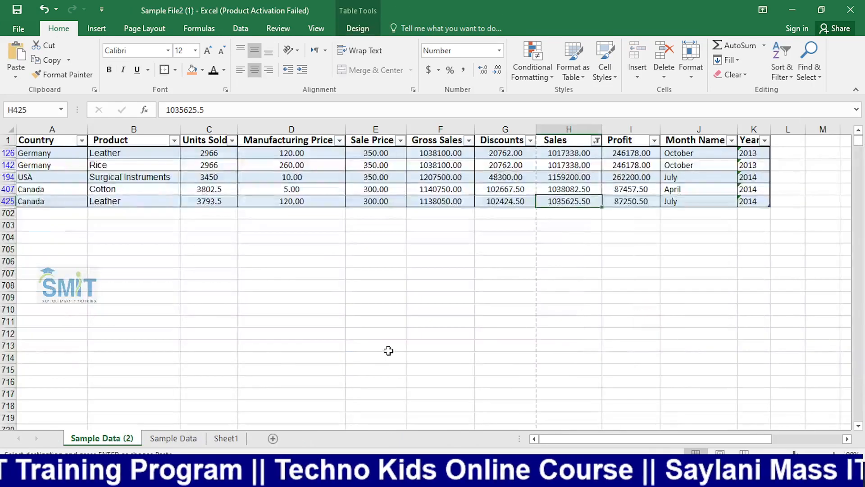
Step: Return to the Sample File2 (1) workbook and paste the copied name columns at A1 of a new worksheet
{"action": "left_click", "coordinate": [226, 438]}
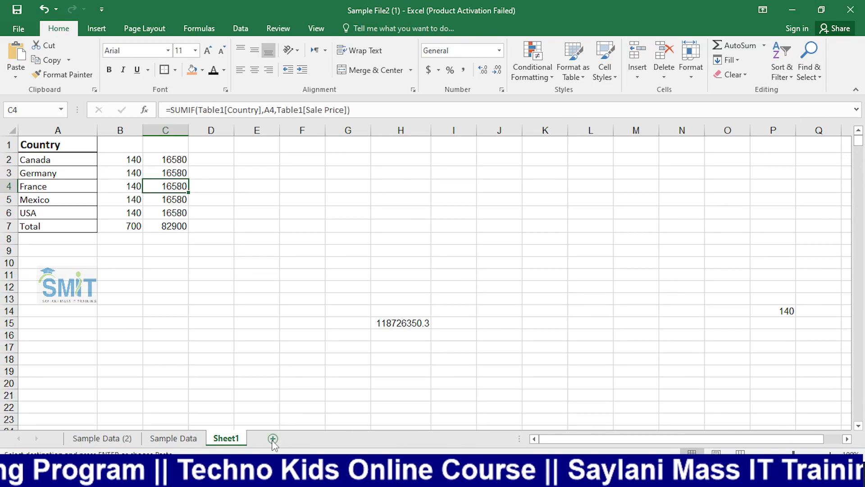
{"action": "left_click", "coordinate": [274, 438]}
{"action": "key", "text": "ctrl+v"}
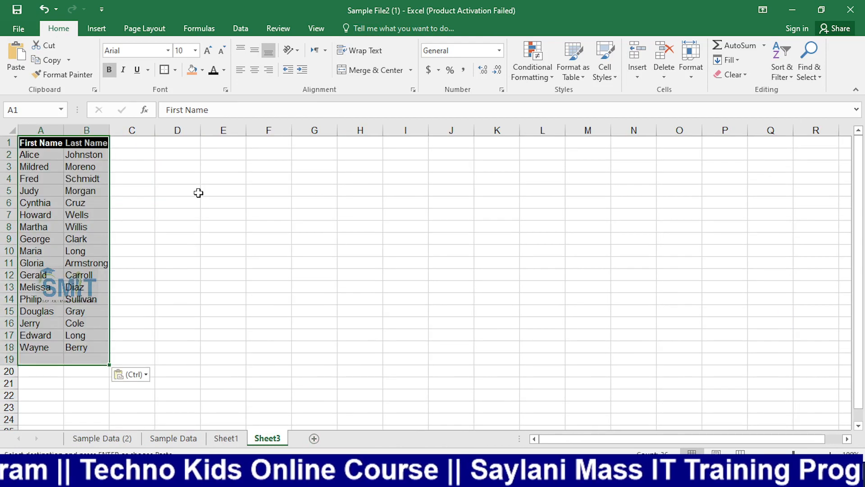
Step: AutoFit the width of the First Name column on the new sheet to its contents
{"action": "left_click", "coordinate": [829, 455]}
{"action": "left_click", "coordinate": [830, 455]}
{"action": "left_click", "coordinate": [830, 454]}
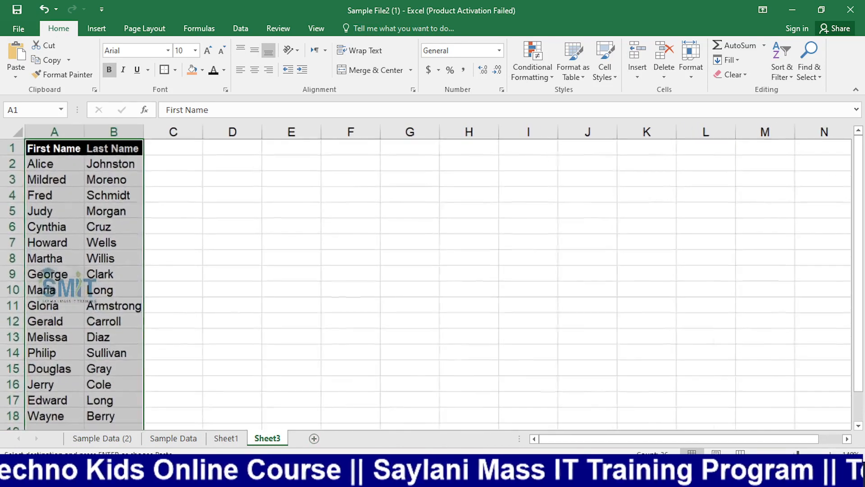
{"action": "left_click", "coordinate": [829, 454]}
{"action": "left_click", "coordinate": [830, 454]}
{"action": "left_click", "coordinate": [829, 455]}
{"action": "left_click", "coordinate": [328, 305]}
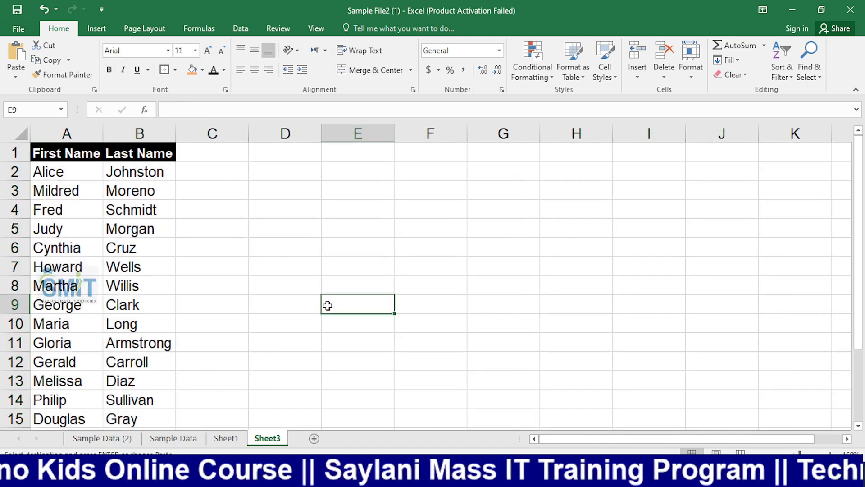
{"action": "double_click", "coordinate": [103, 134]}
{"action": "left_click", "coordinate": [367, 212]}
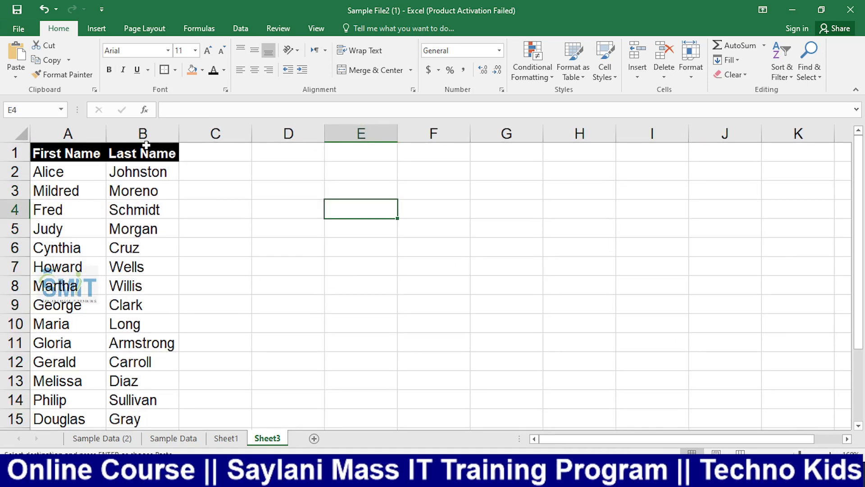
Step: AutoFit the Last Name column's width and enter the heading Full Name in cell D1
{"action": "double_click", "coordinate": [179, 134]}
{"action": "left_click", "coordinate": [315, 173]}
{"action": "left_click", "coordinate": [314, 150]}
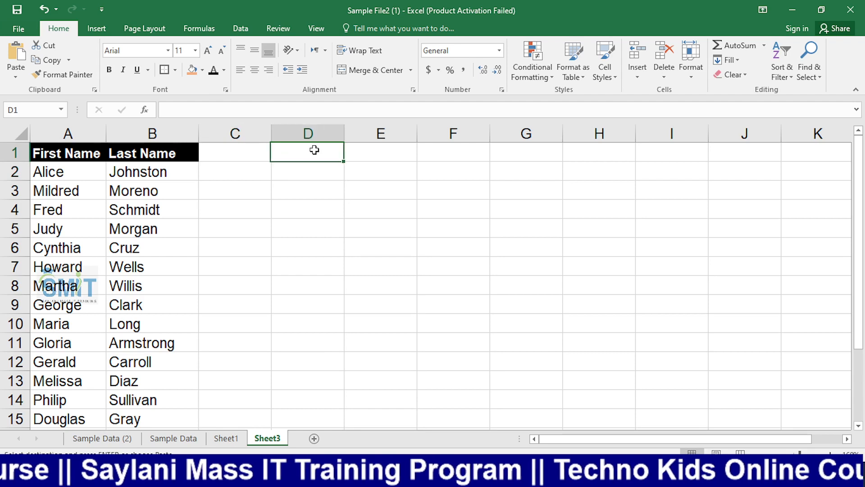
{"action": "type", "text": "Full "}
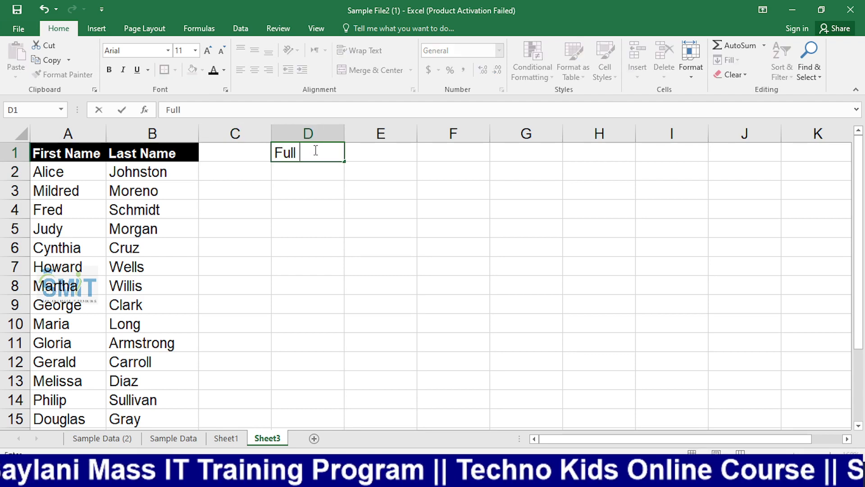
{"action": "type", "text": "nam"}
{"action": "key", "text": "BackSpace"}
{"action": "key", "text": "BackSpace"}
{"action": "key", "text": "BackSpace"}
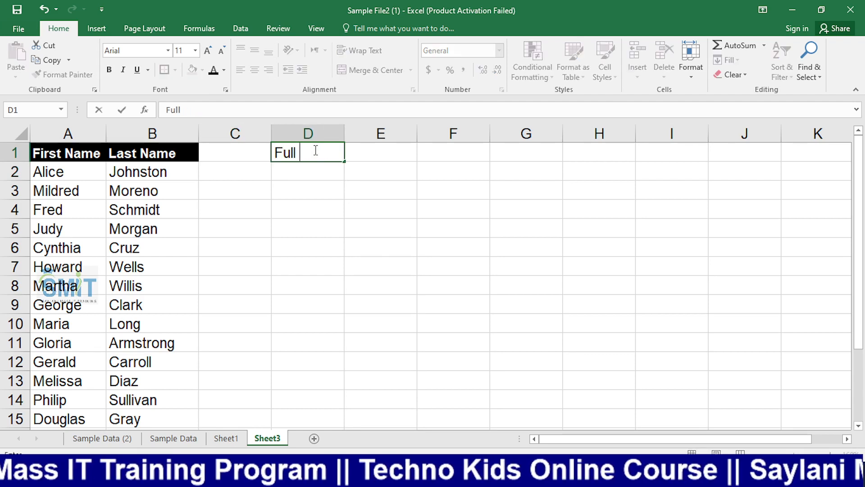
{"action": "type", "text": "Name"}
{"action": "key", "text": "Return"}
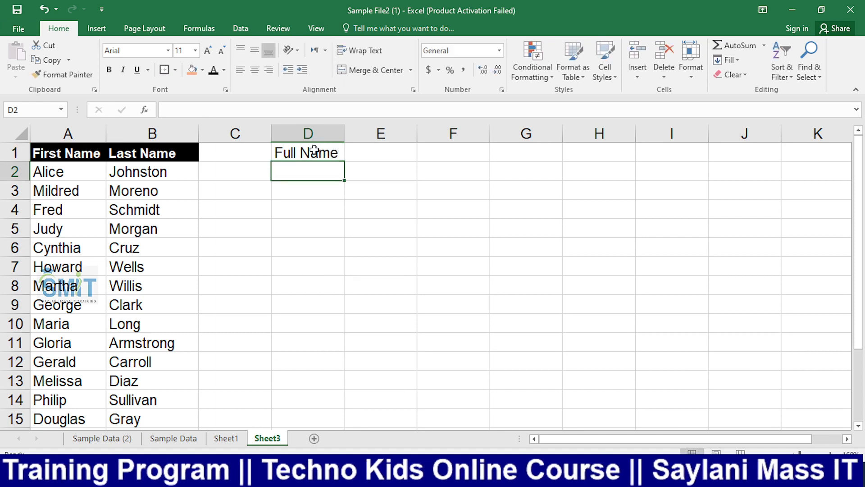
{"action": "left_click", "coordinate": [57, 155]}
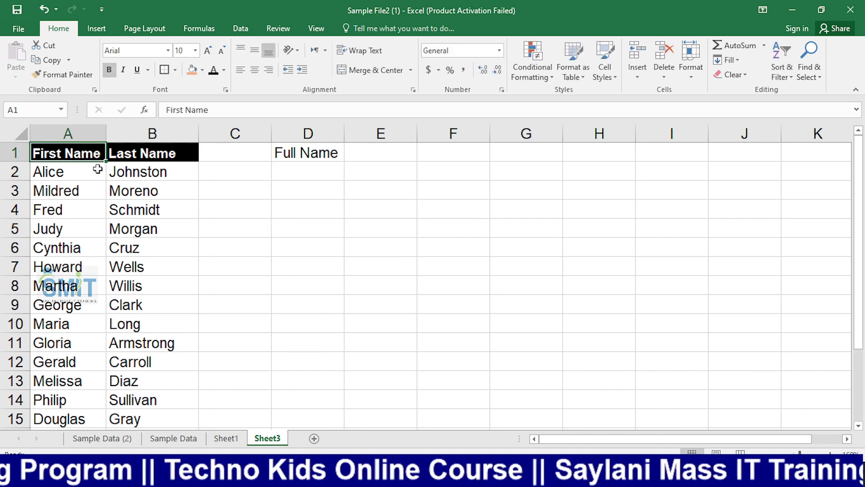
{"action": "left_click", "coordinate": [146, 173]}
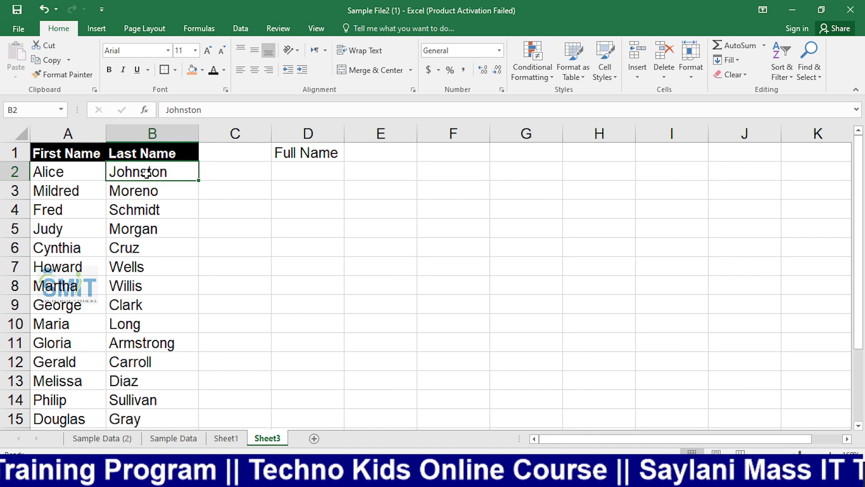
{"action": "key", "text": "alt+Tab"}
{"action": "key", "text": "Tab"}
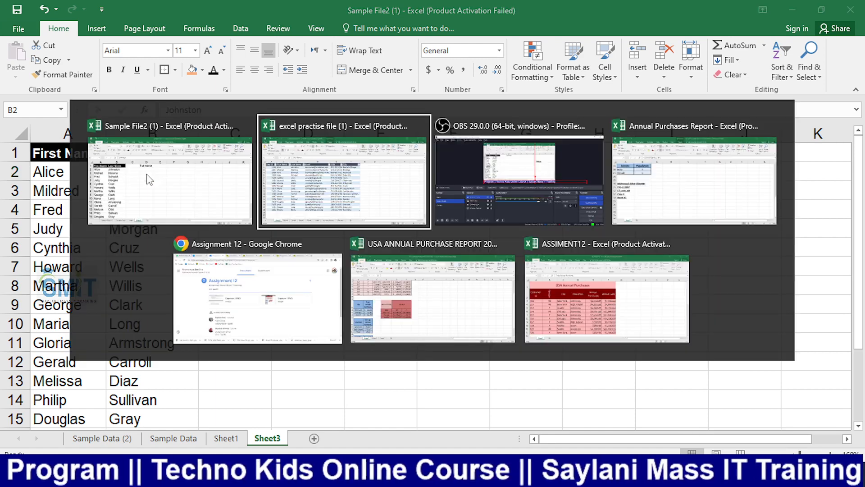
{"action": "left_click", "coordinate": [28, 354]}
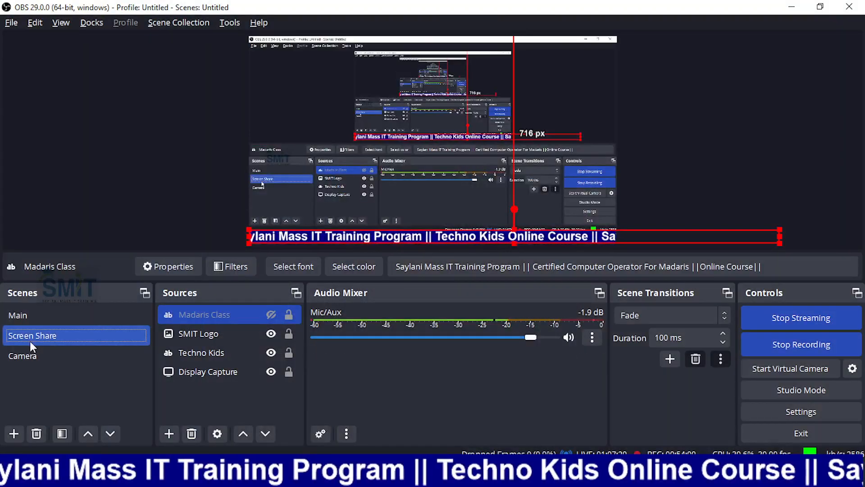
{"action": "key", "text": "alt+Tab"}
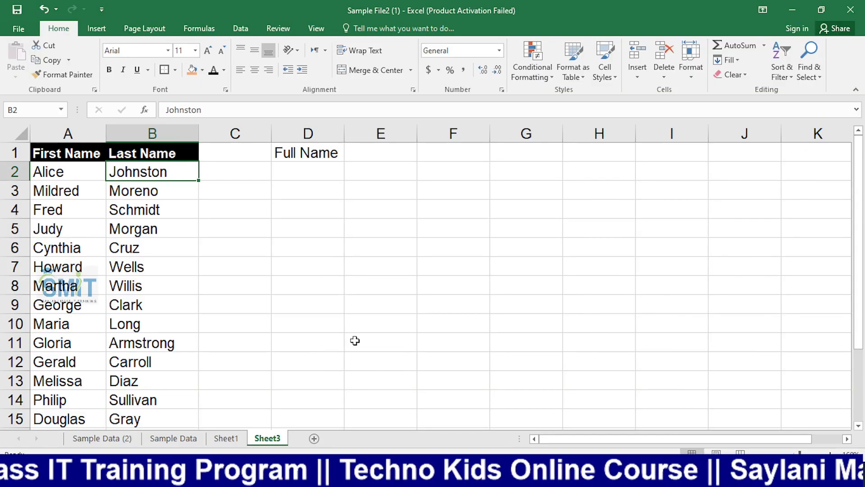
Step: Join the first and last name in D2 with the formula =CONCATENATE(A2,B2)
{"action": "left_click", "coordinate": [328, 170]}
{"action": "type", "text": "="}
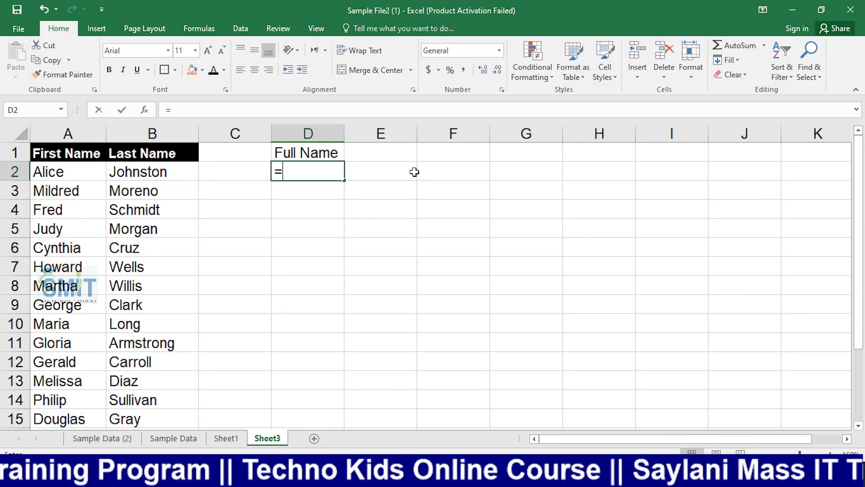
{"action": "type", "text": "c"}
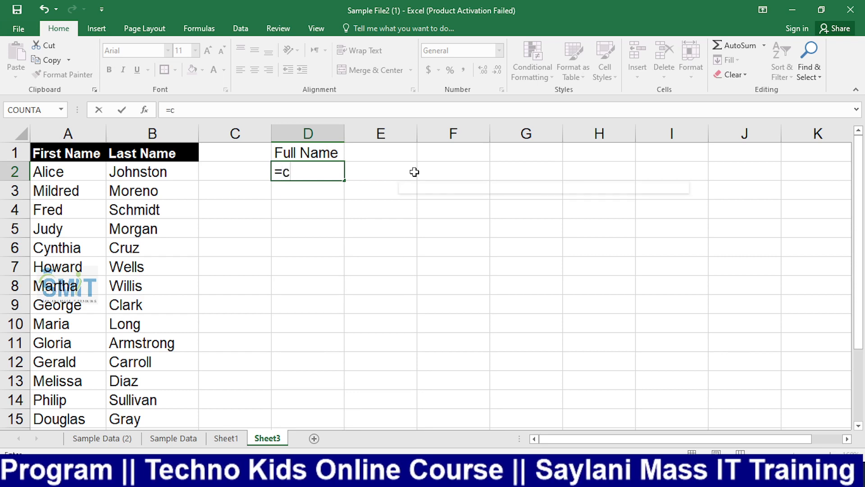
{"action": "type", "text": "on"}
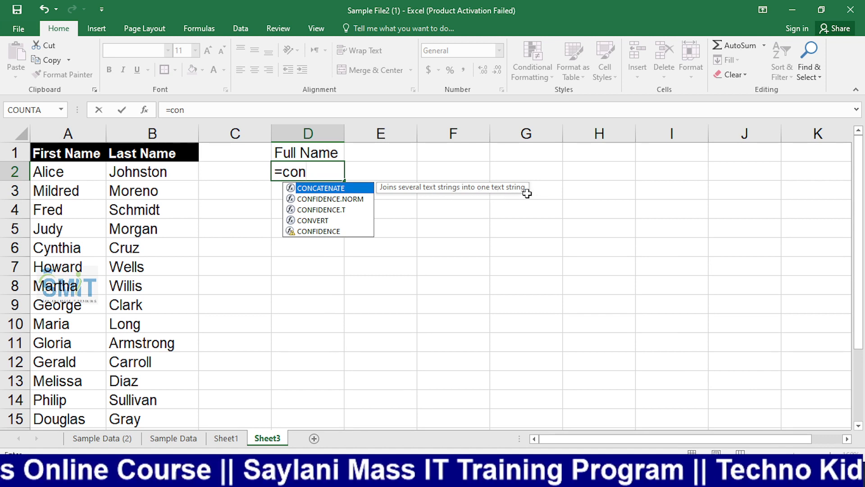
{"action": "key", "text": "Tab"}
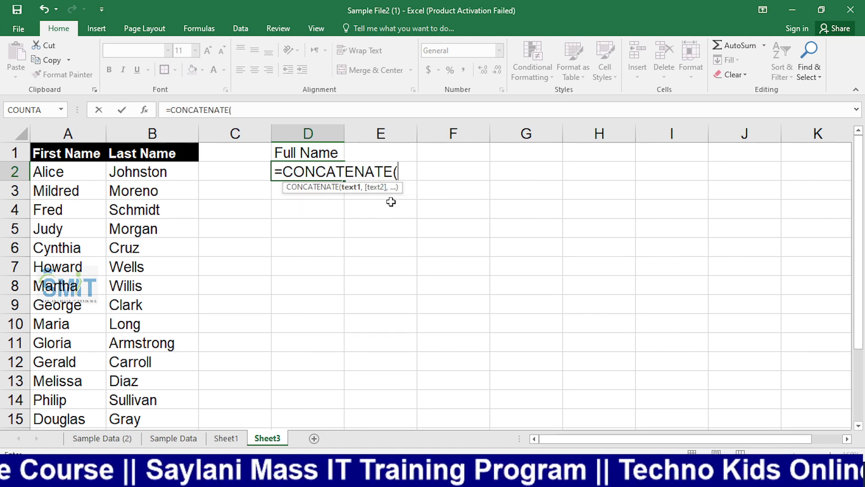
{"action": "left_click", "coordinate": [49, 168]}
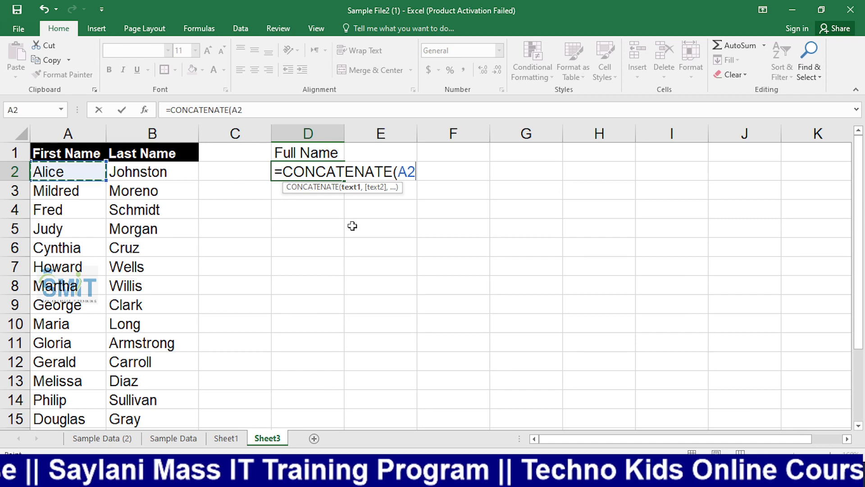
{"action": "type", "text": ","}
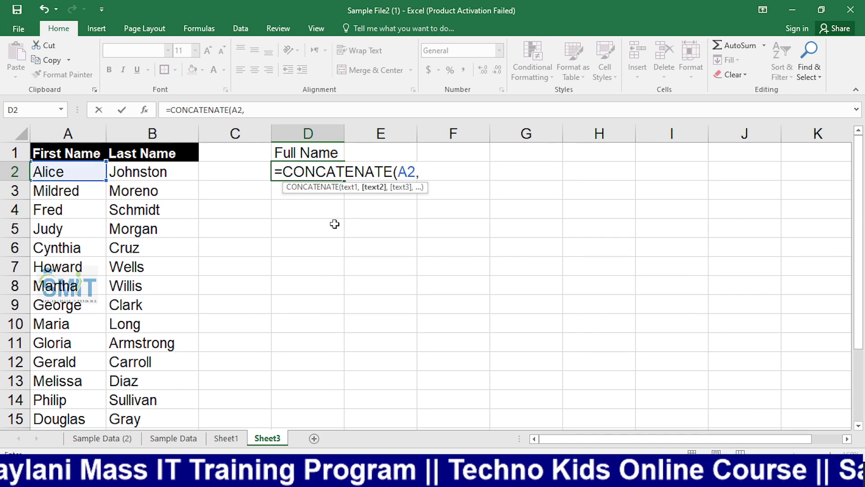
{"action": "left_click", "coordinate": [140, 171]}
{"action": "type", "text": ")"}
{"action": "key", "text": "Return"}
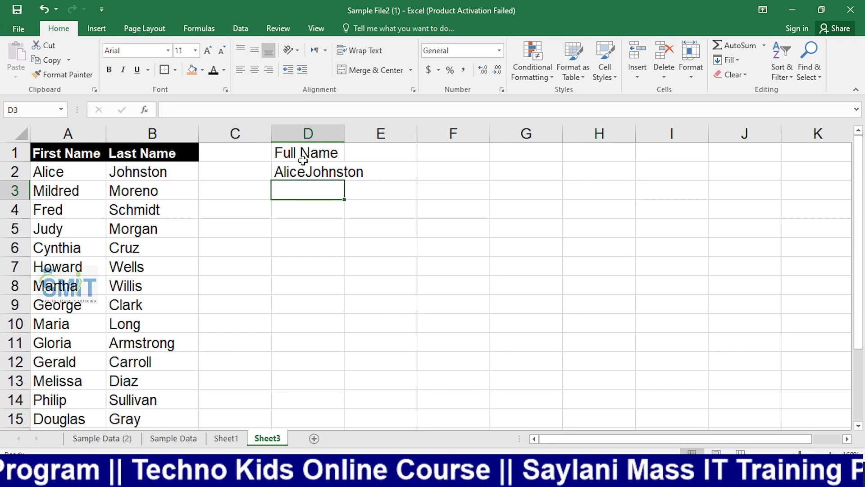
Step: AutoFit column D to its contents and fill the Full Name heading from D1 into E1
{"action": "double_click", "coordinate": [344, 131]}
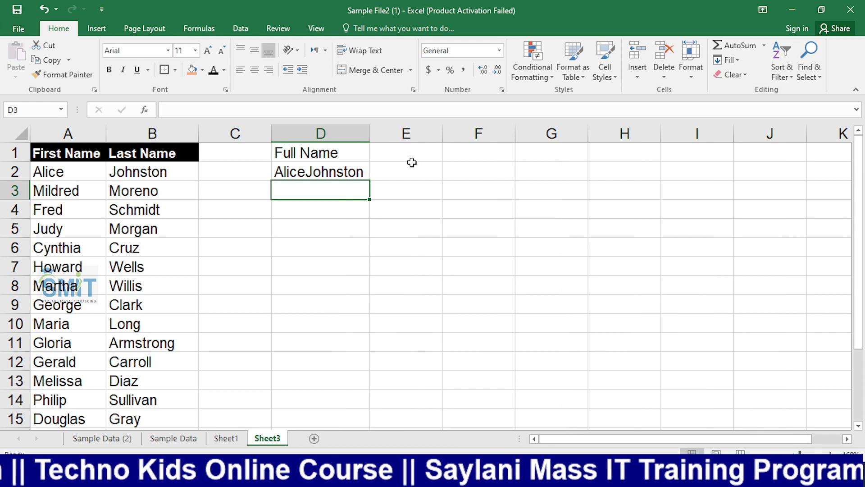
{"action": "left_click", "coordinate": [363, 151]}
{"action": "left_click_drag", "start_coordinate": [369, 161], "coordinate": [410, 160]}
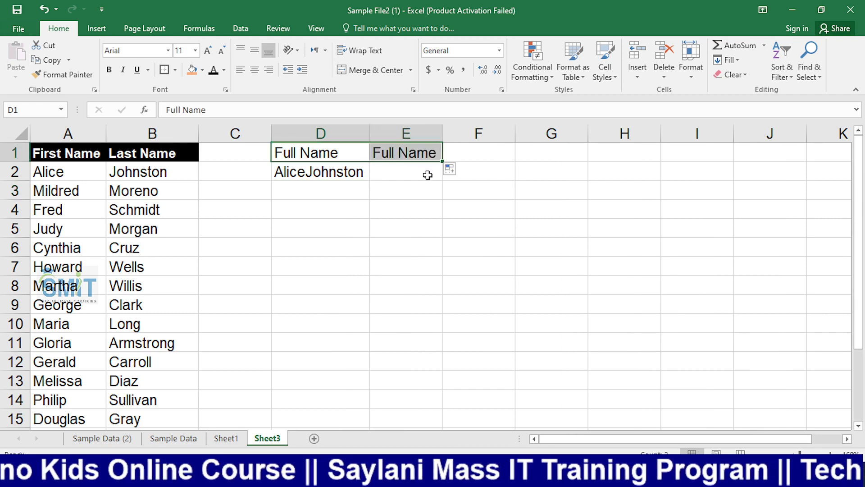
Step: Enter =CONCATENATE(A2," ",B2) in E2 to join the names with a space, and AutoFit column E
{"action": "left_click", "coordinate": [426, 174]}
{"action": "type", "text": "="}
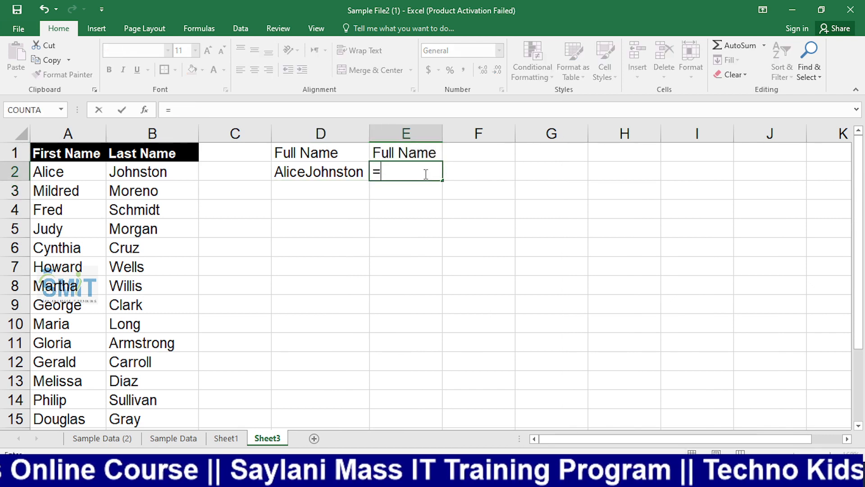
{"action": "type", "text": "con"}
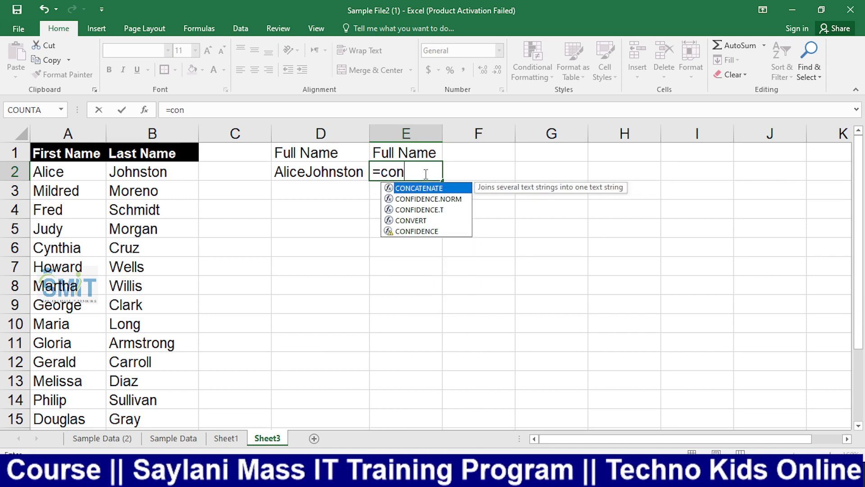
{"action": "key", "text": "Tab"}
{"action": "key", "text": "Left"}
{"action": "key", "text": "Left"}
{"action": "key", "text": "Left"}
{"action": "key", "text": "Left"}
{"action": "key", "text": "Right"}
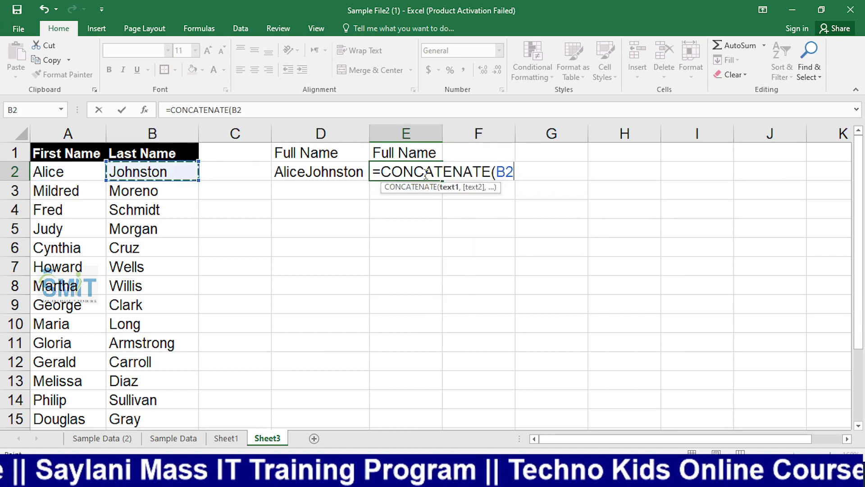
{"action": "key", "text": "Left"}
{"action": "type", "text": ","}
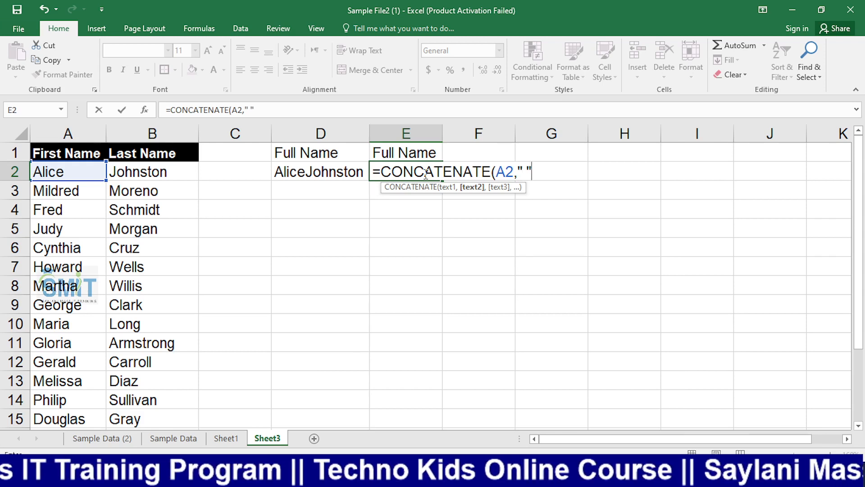
{"action": "type", "text": "\" \","}
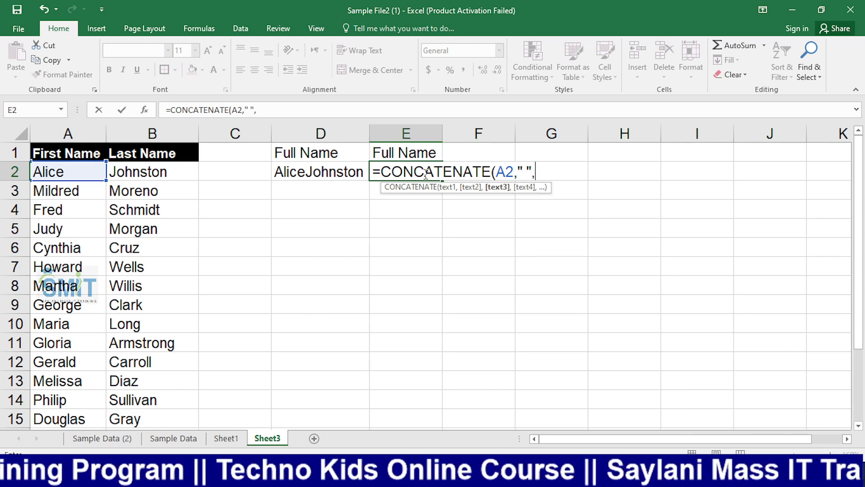
{"action": "left_click", "coordinate": [173, 169]}
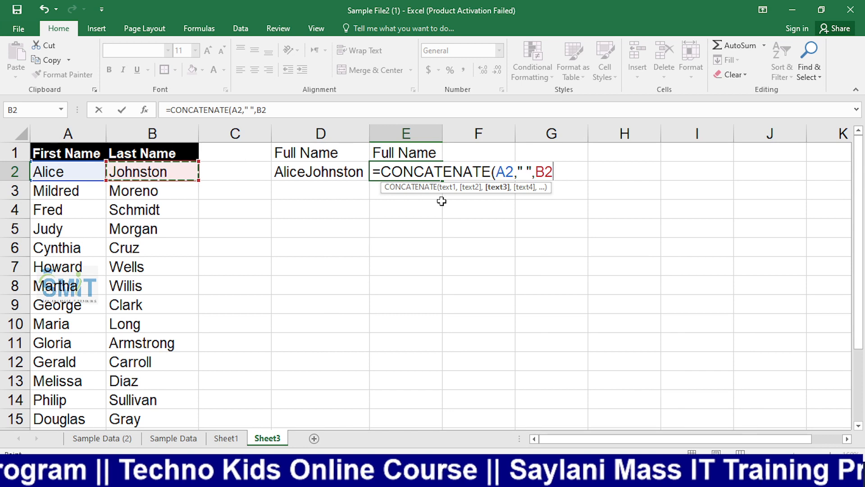
{"action": "key", "text": "Return"}
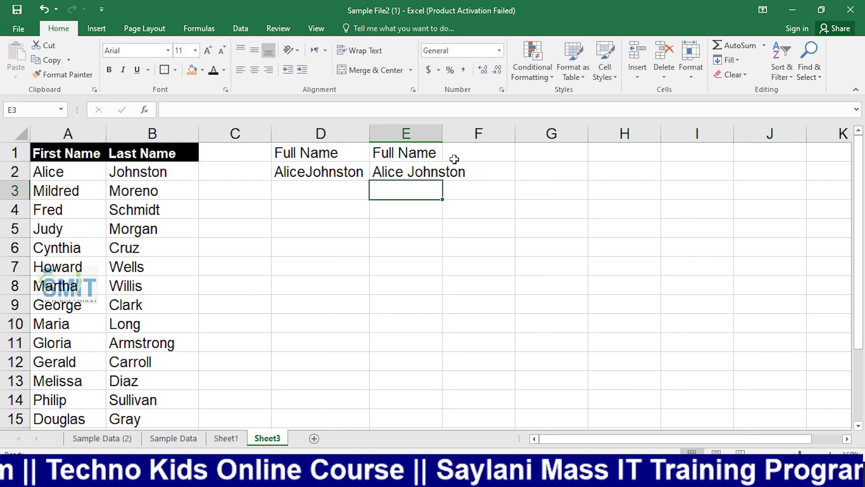
{"action": "double_click", "coordinate": [443, 134]}
Step: Fill the Full Name heading from E1 into F1 and begin a formula in F2
{"action": "left_click", "coordinate": [422, 156]}
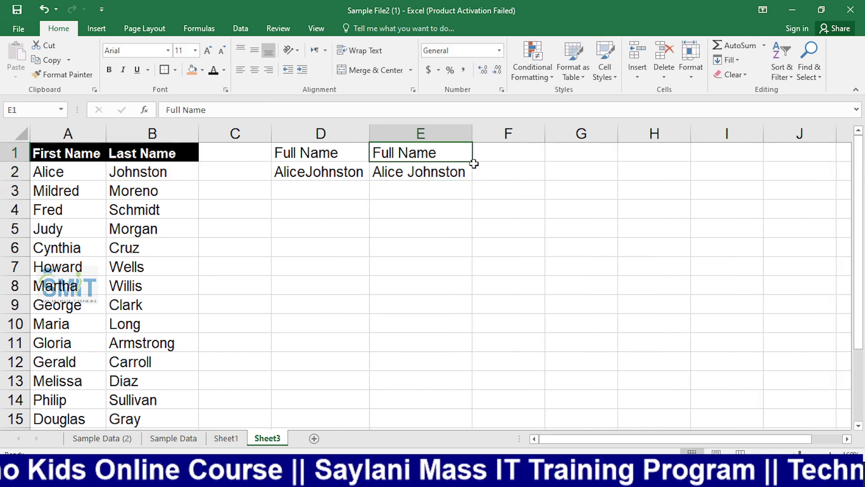
{"action": "left_click_drag", "start_coordinate": [473, 160], "coordinate": [531, 163]}
{"action": "left_click", "coordinate": [506, 212]}
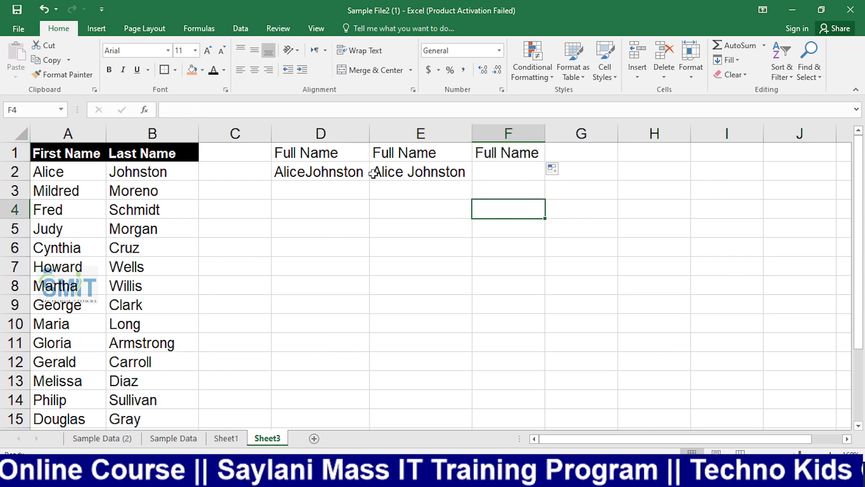
{"action": "left_click", "coordinate": [521, 169]}
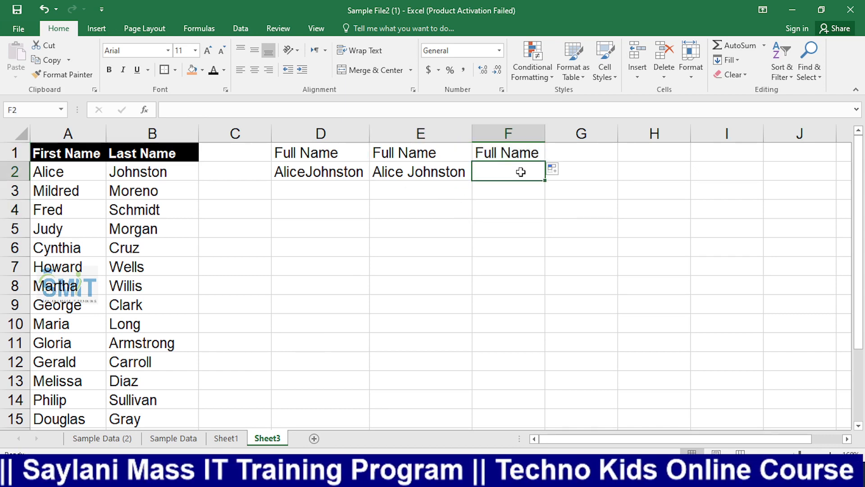
{"action": "type", "text": "="}
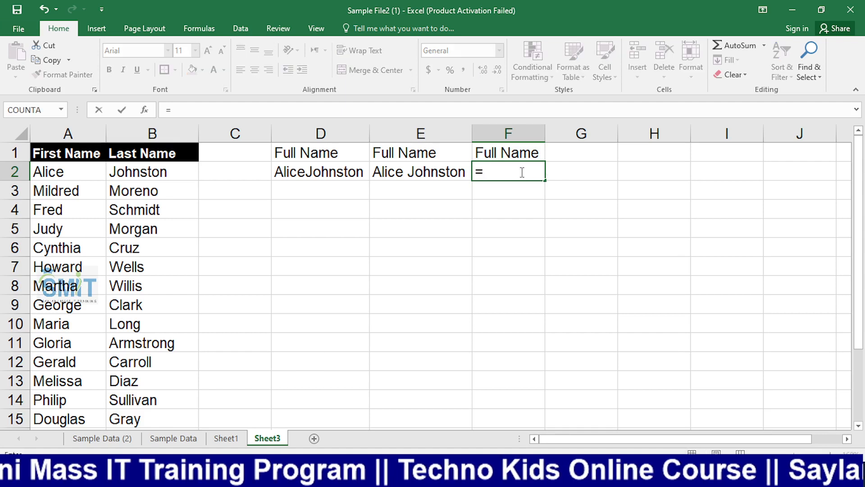
{"action": "key", "text": "Left"}
{"action": "key", "text": "Left"}
{"action": "key", "text": "Left"}
{"action": "key", "text": "Left"}
{"action": "key", "text": "Left"}
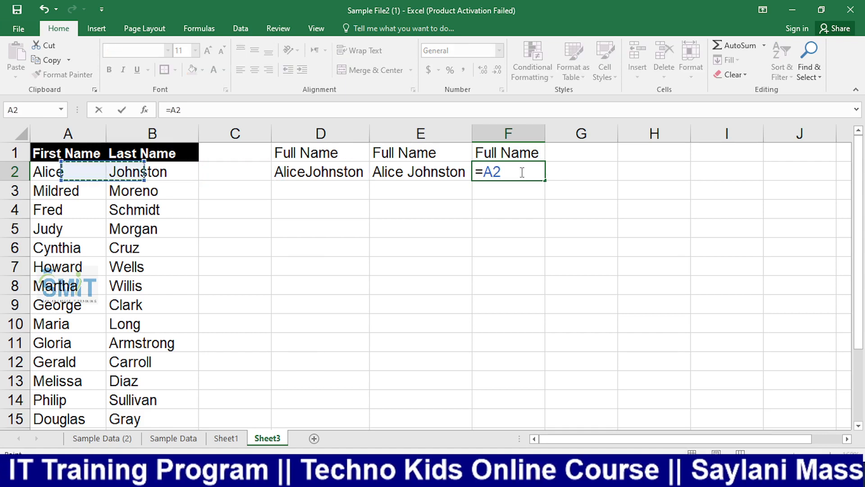
{"action": "key", "text": "BackSpace"}
{"action": "key", "text": "BackSpace"}
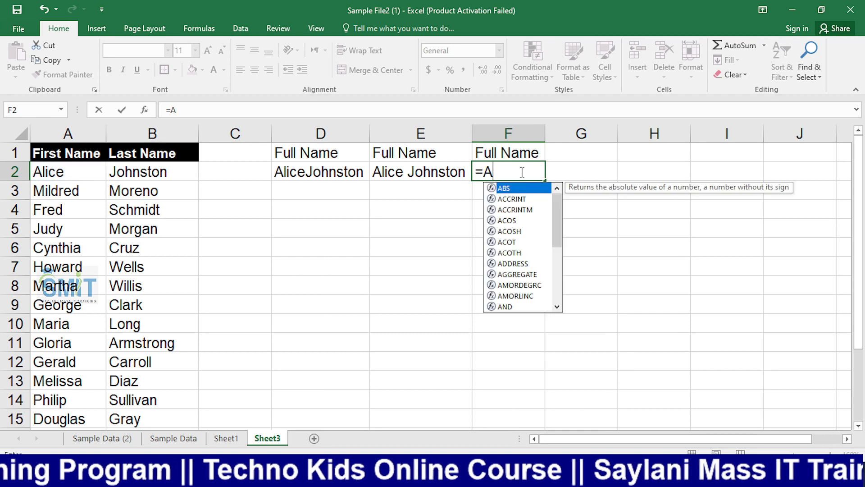
Step: Enter =CONCATENATE(A2,"S/o",B2) in F2 to join the first and last name with S/o between them
{"action": "type", "text": "con"}
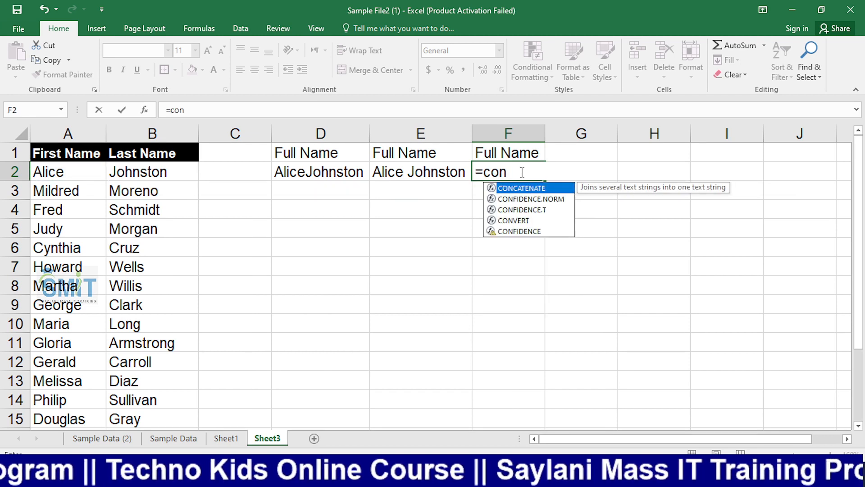
{"action": "key", "text": "Tab"}
{"action": "key", "text": "Left"}
{"action": "key", "text": "Left"}
{"action": "key", "text": "Left"}
{"action": "key", "text": "Left"}
{"action": "key", "text": "Left"}
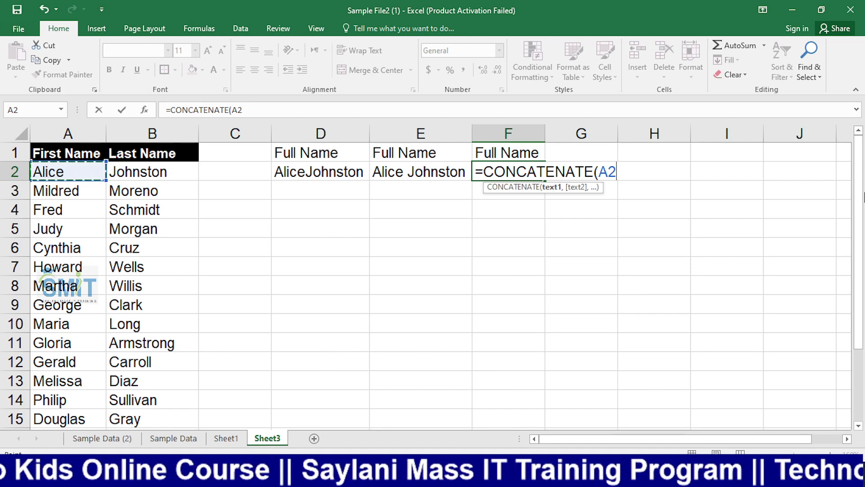
{"action": "type", "text": ","}
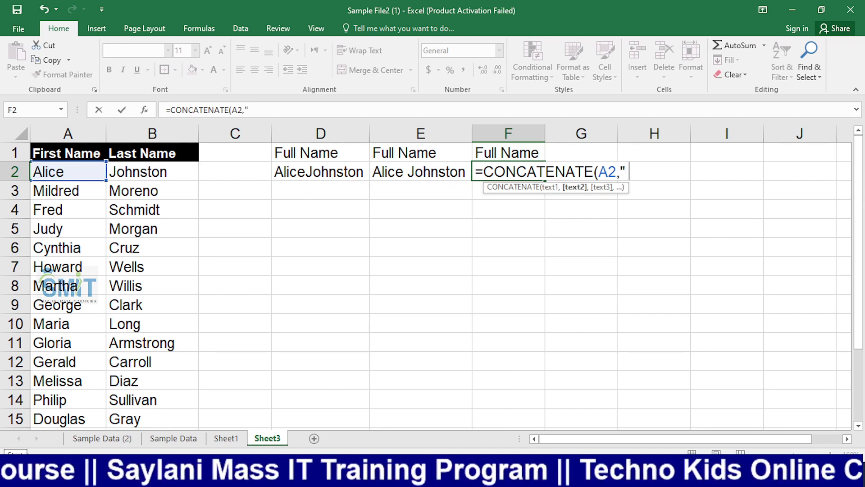
{"action": "type", "text": "\""}
{"action": "key", "text": "Left"}
{"action": "key", "text": "BackSpace"}
{"action": "key", "text": "BackSpace"}
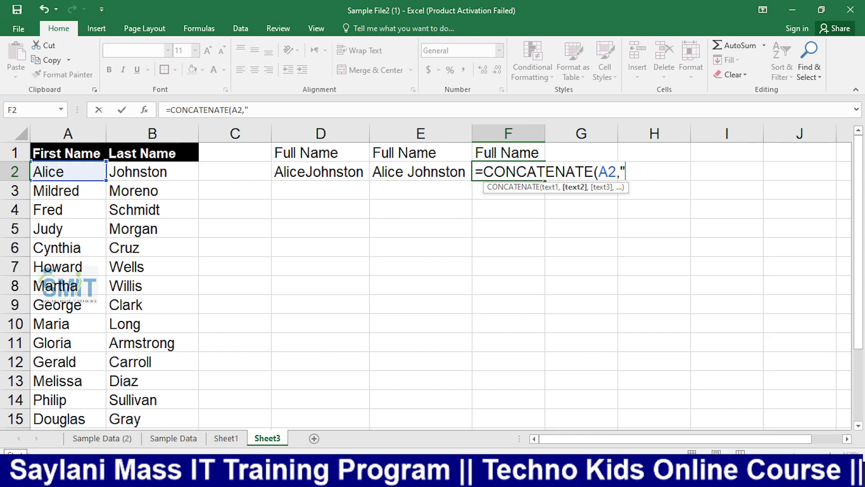
{"action": "type", "text": "S/"}
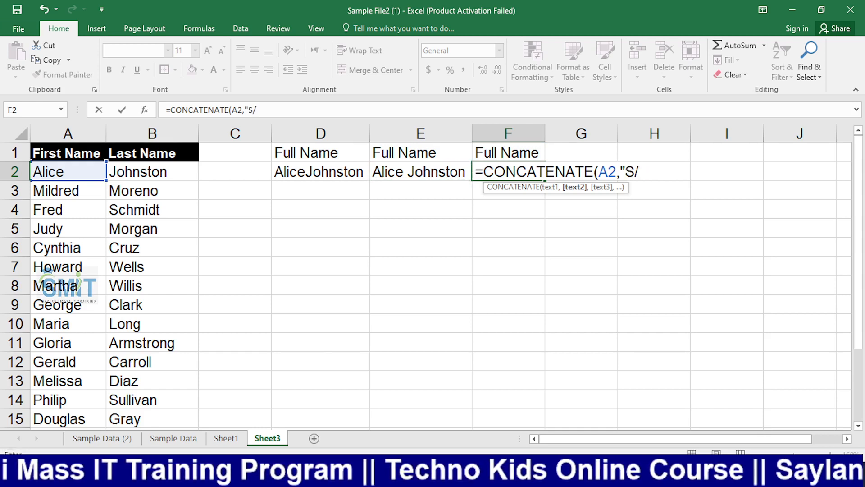
{"action": "type", "text": "O"}
{"action": "key", "text": "BackSpace"}
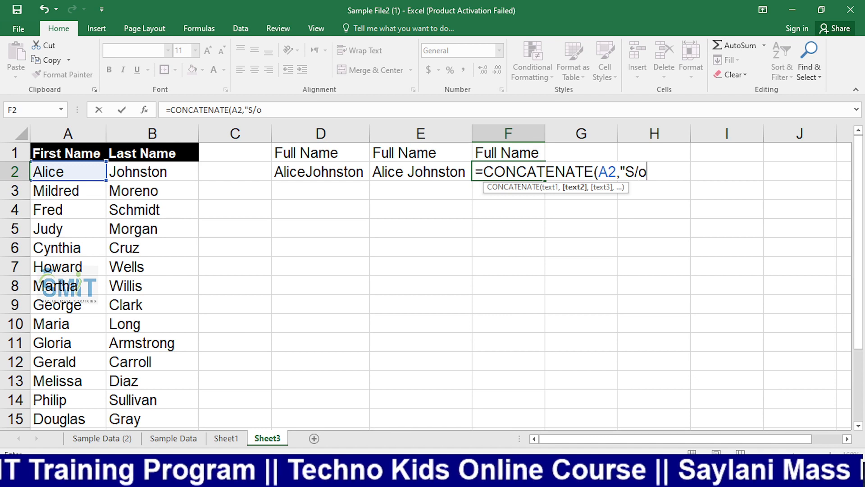
{"action": "type", "text": "o\","}
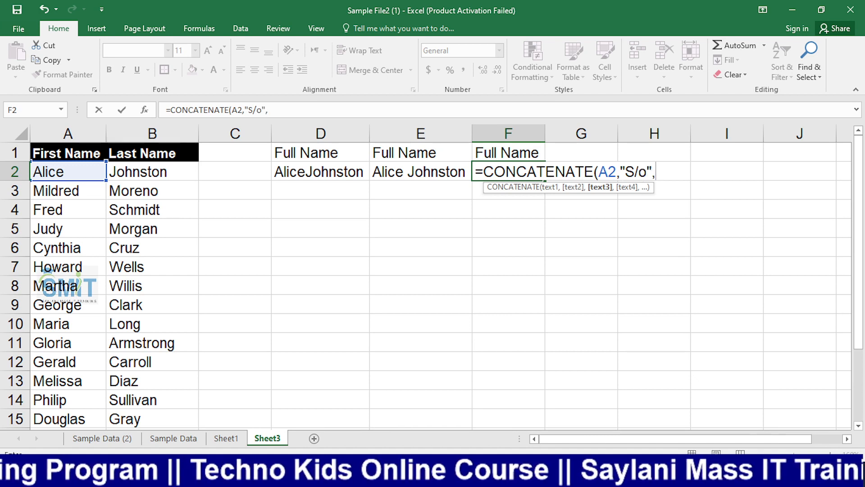
{"action": "key", "text": "Left"}
{"action": "key", "text": "Left"}
{"action": "key", "text": "Left"}
{"action": "key", "text": "Left"}
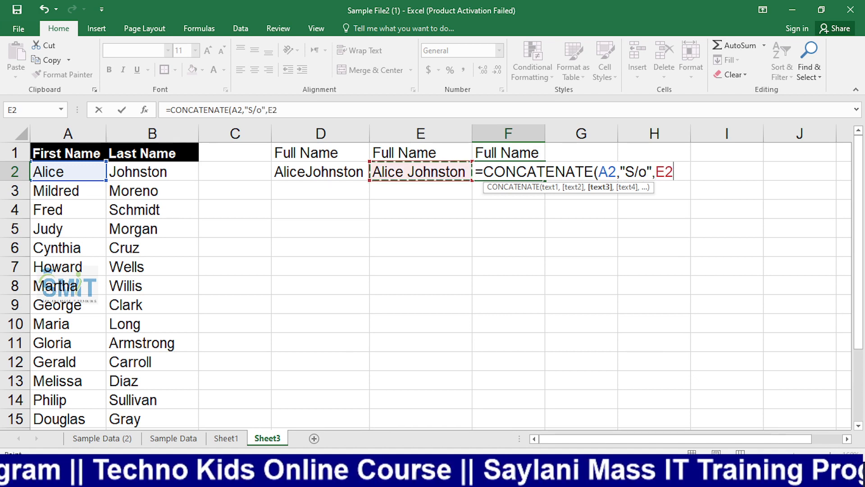
{"action": "key", "text": "Return"}
{"action": "key", "text": "super+x"}
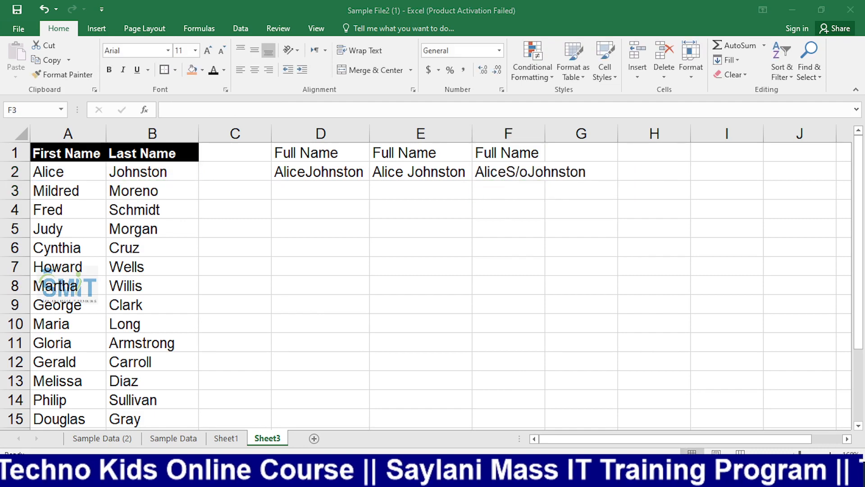
Step: AutoFit column F to the joined name in F2
{"action": "left_click", "coordinate": [453, 310]}
{"action": "left_click", "coordinate": [505, 177]}
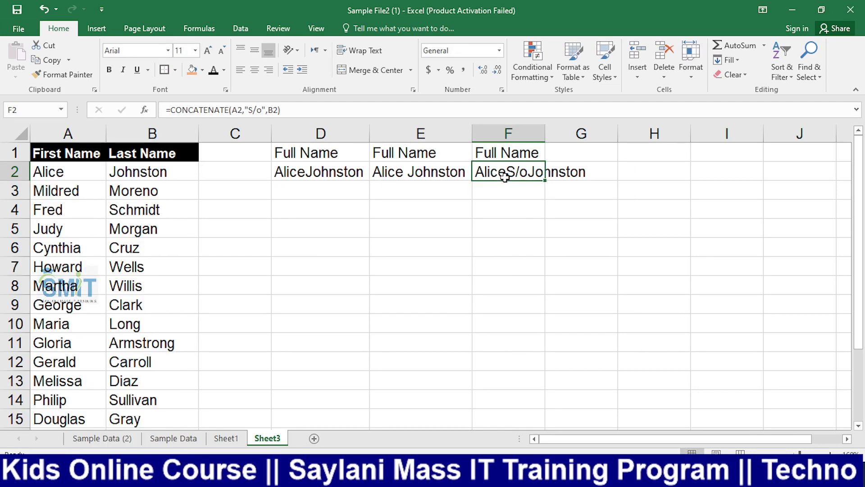
{"action": "left_click", "coordinate": [482, 228]}
{"action": "left_click", "coordinate": [501, 173]}
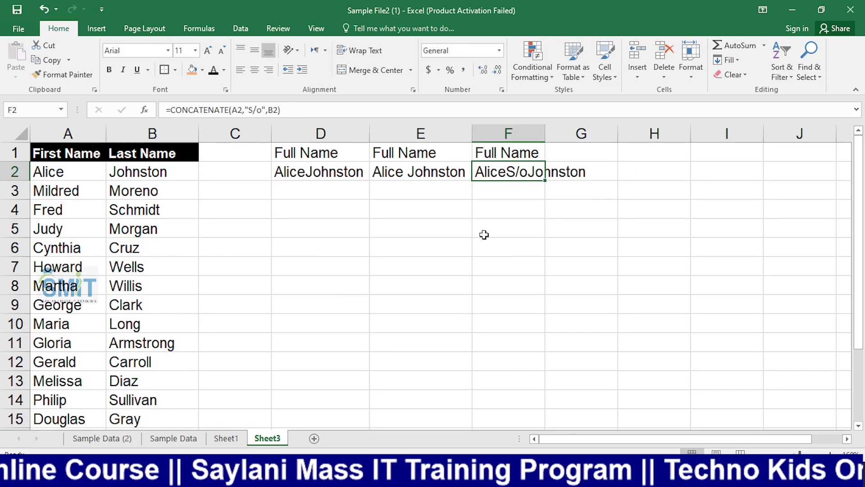
{"action": "left_click", "coordinate": [485, 229]}
{"action": "left_click", "coordinate": [501, 176]}
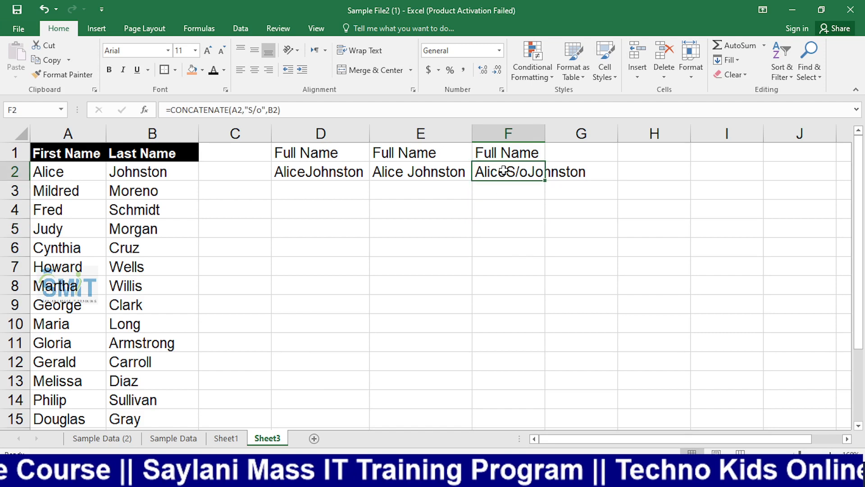
{"action": "double_click", "coordinate": [545, 133]}
{"action": "left_click", "coordinate": [546, 229]}
{"action": "left_click", "coordinate": [637, 164]}
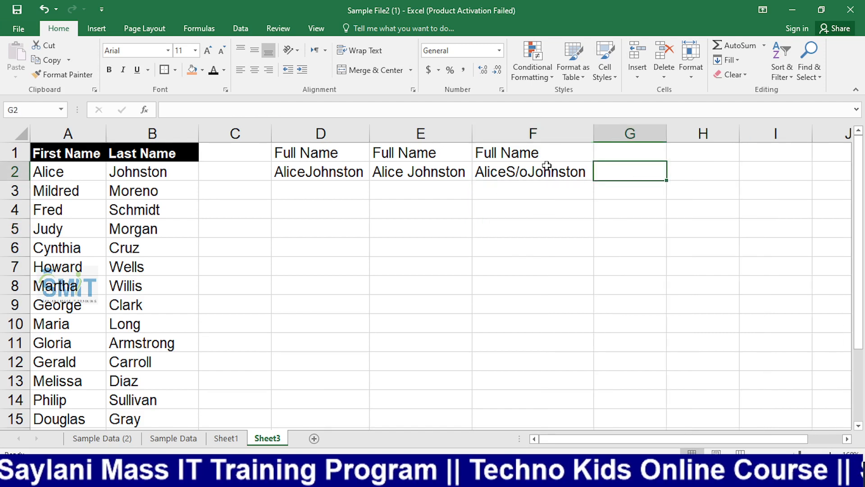
Step: Edit the F2 formula to =CONCATENATE(A2," S/o ",B2) so spaces surround the S/o text
{"action": "double_click", "coordinate": [546, 167]}
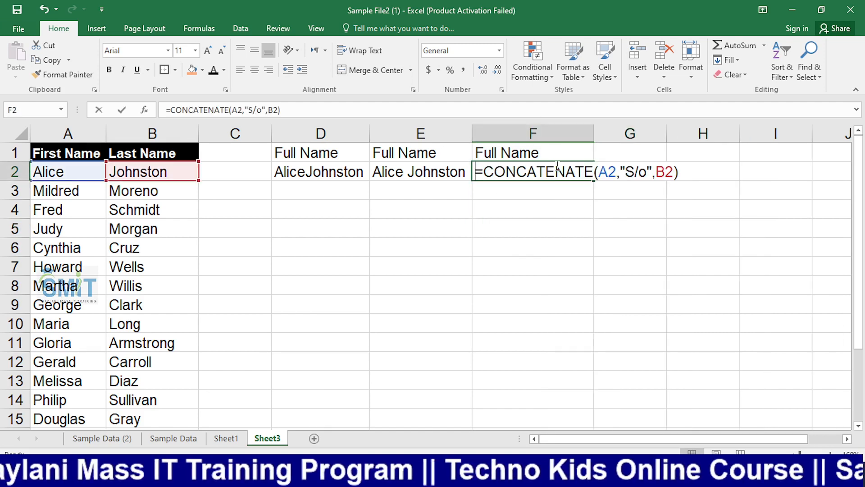
{"action": "left_click", "coordinate": [627, 172]}
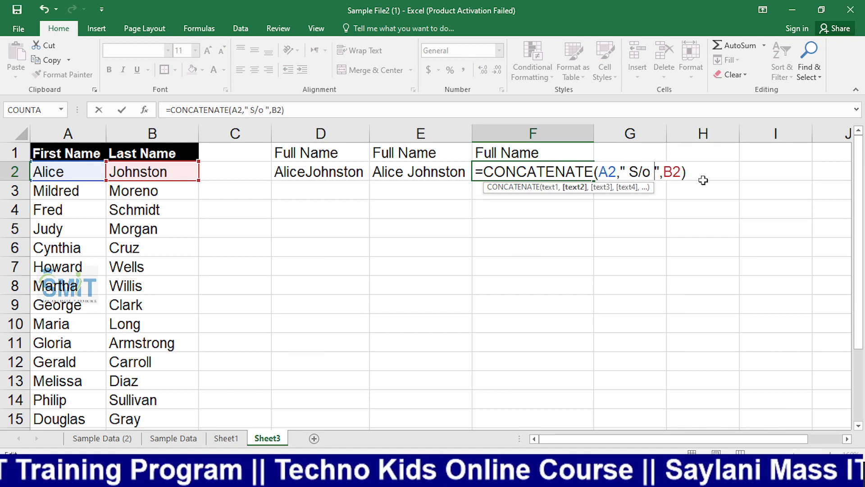
{"action": "key", "text": "Return"}
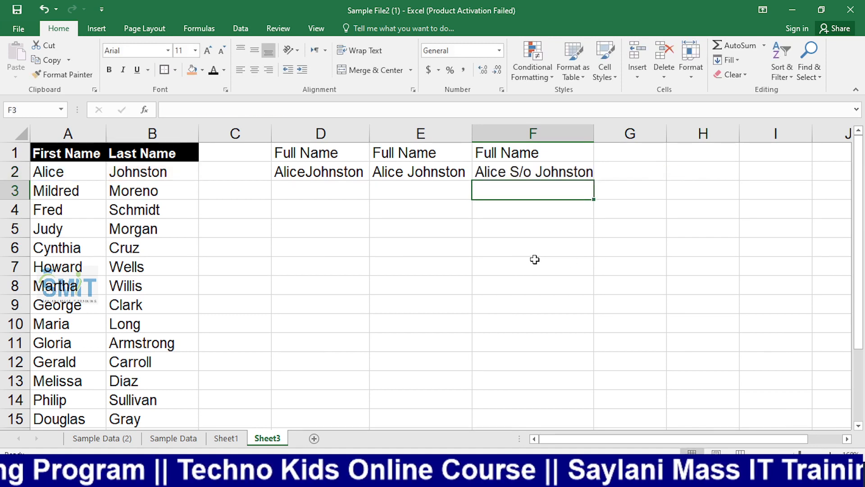
{"action": "left_click", "coordinate": [535, 259]}
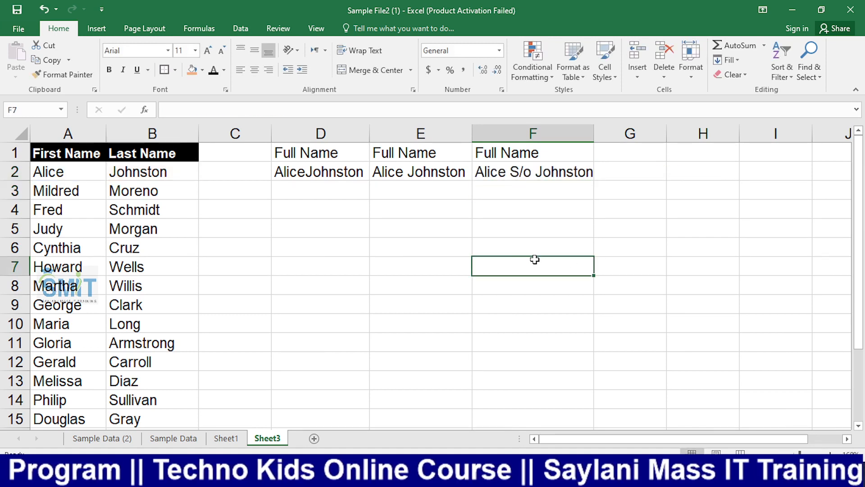
{"action": "left_click", "coordinate": [436, 249]}
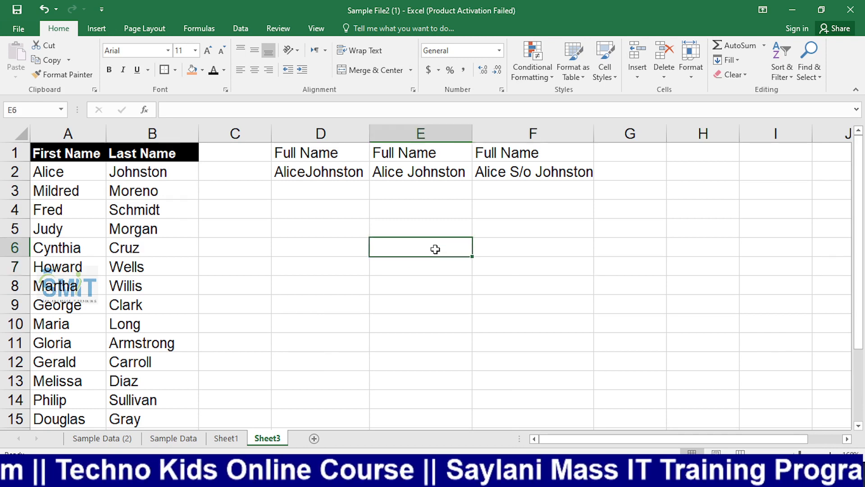
Step: Fill the F2 formula down through F15 and AutoFit column F
{"action": "left_click", "coordinate": [236, 232]}
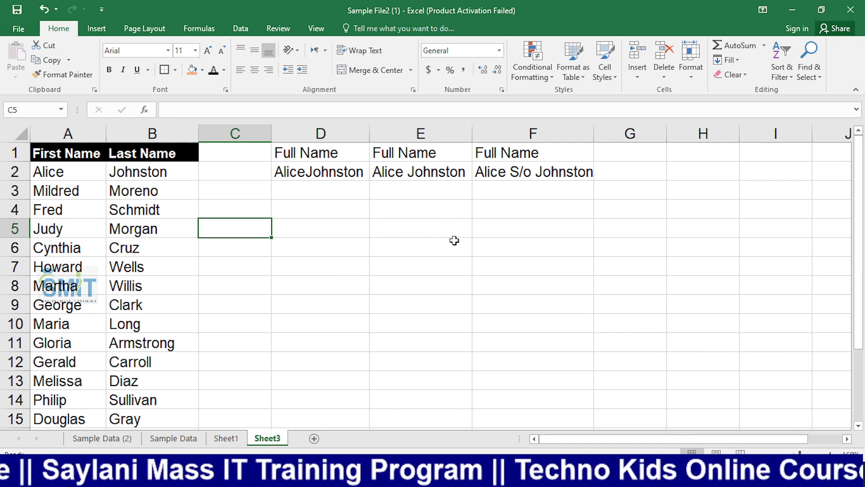
{"action": "left_click", "coordinate": [409, 226]}
{"action": "left_click", "coordinate": [529, 167]}
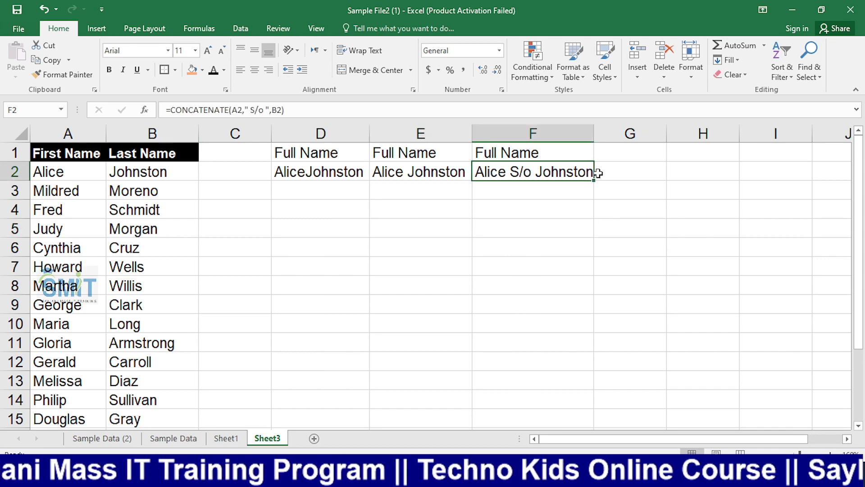
{"action": "left_click_drag", "start_coordinate": [594, 180], "coordinate": [586, 423]}
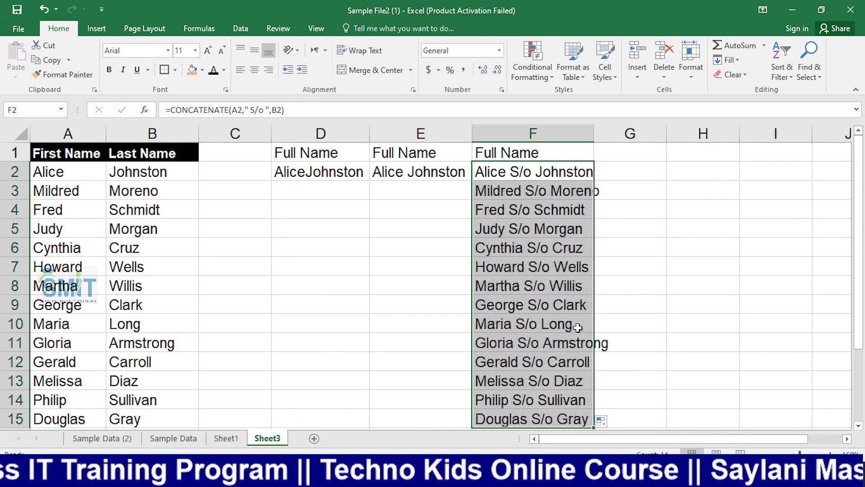
{"action": "double_click", "coordinate": [593, 134]}
{"action": "left_click", "coordinate": [779, 235]}
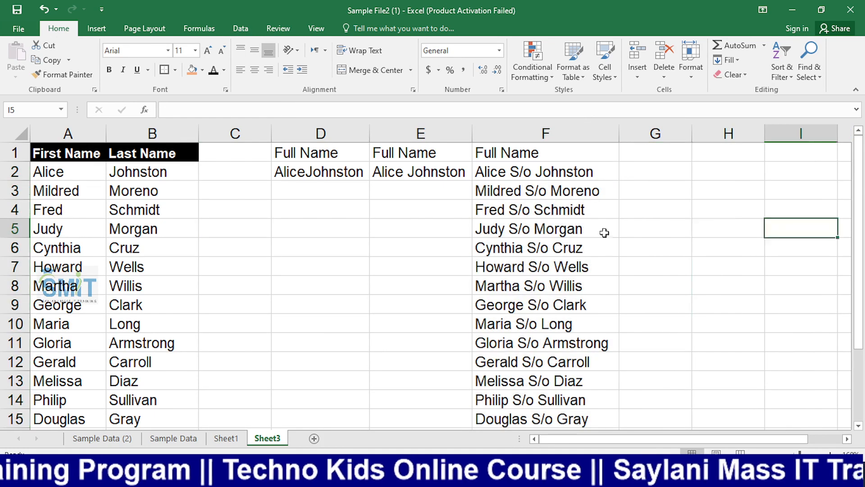
{"action": "left_click", "coordinate": [522, 184]}
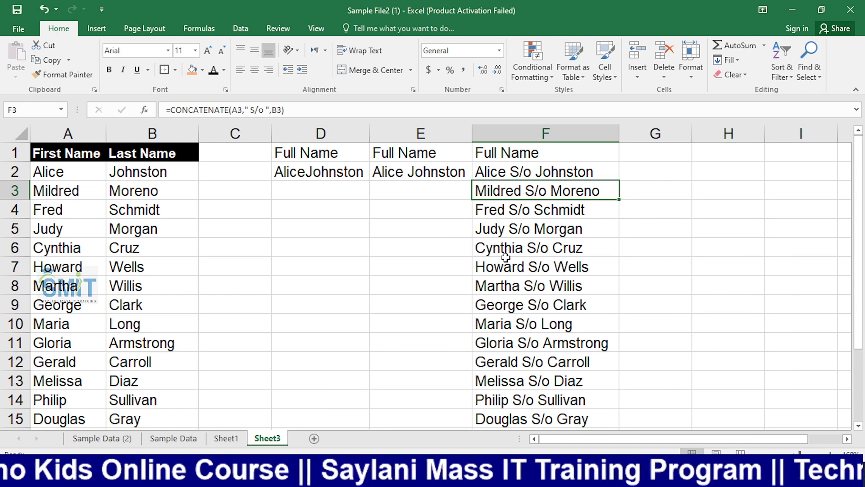
{"action": "key", "text": "alt+Tab"}
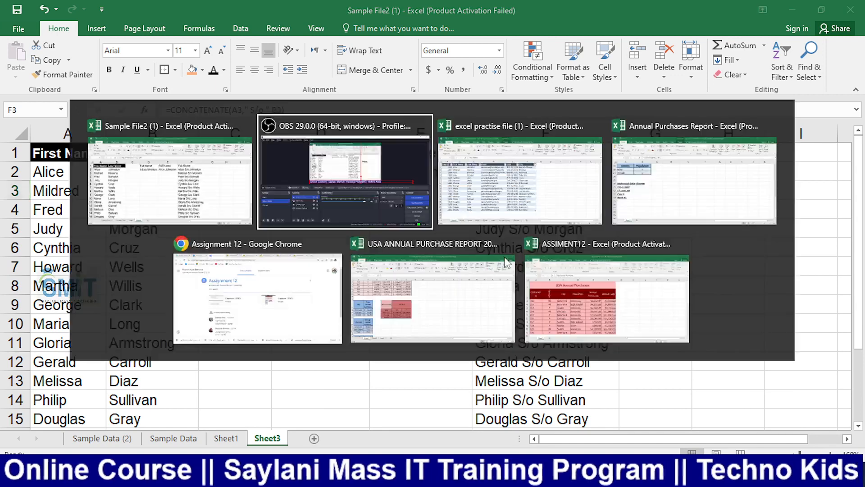
{"action": "left_click", "coordinate": [126, 355]}
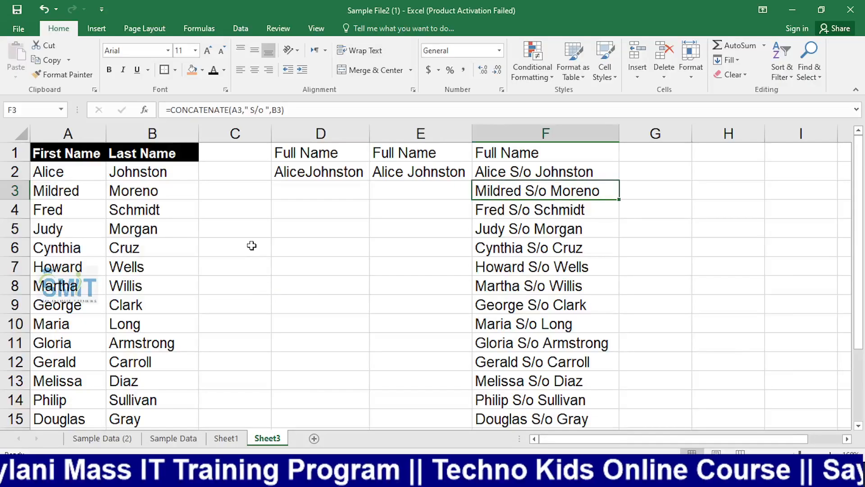
{"action": "left_click", "coordinate": [251, 246]}
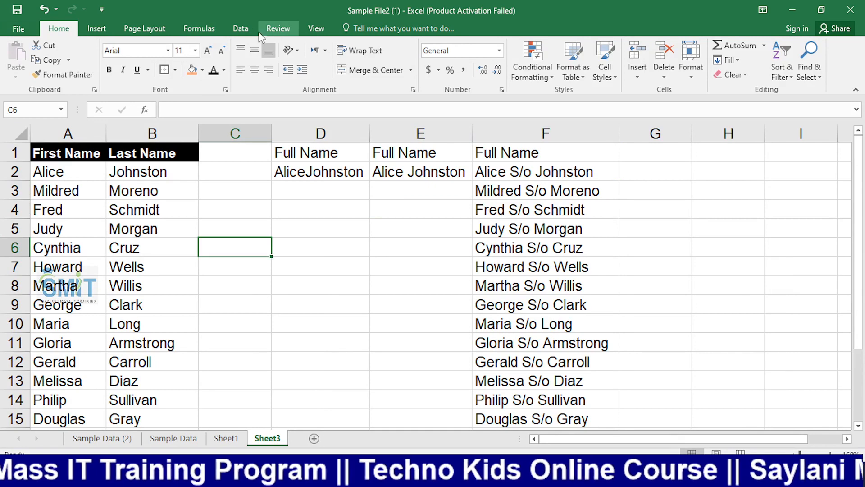
{"action": "left_click", "coordinate": [240, 28]}
{"action": "left_click", "coordinate": [383, 208]}
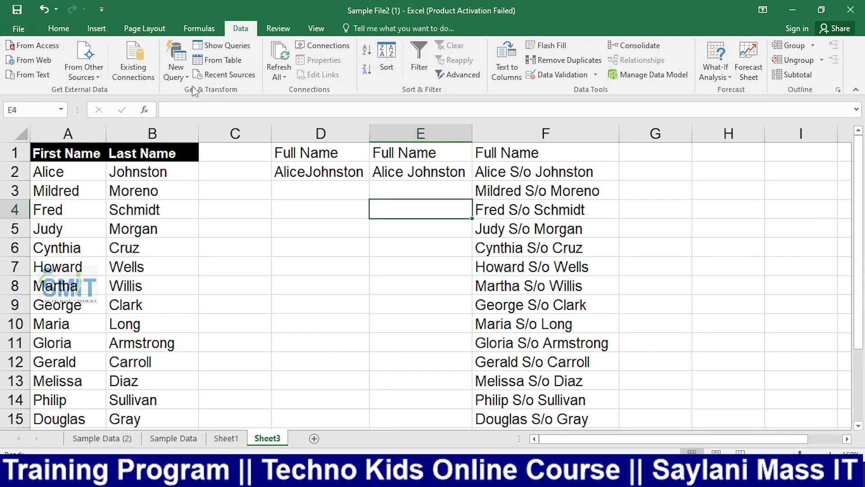
{"action": "left_click", "coordinate": [147, 27]}
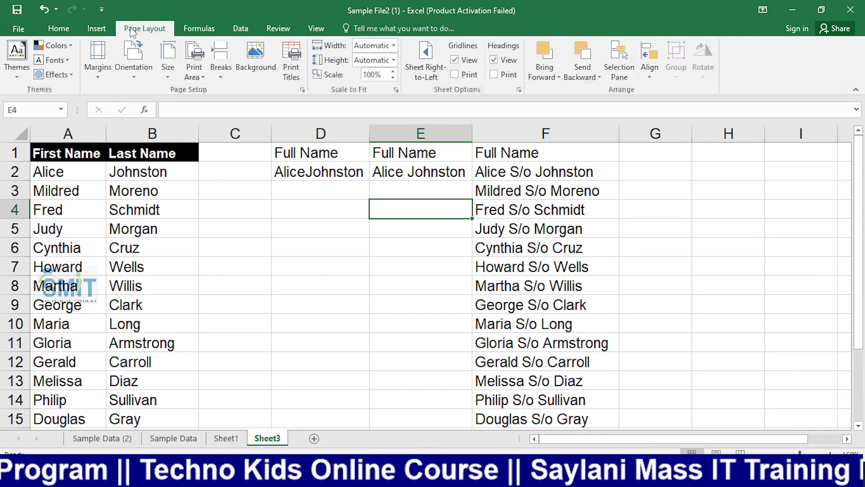
{"action": "left_click", "coordinate": [96, 31]}
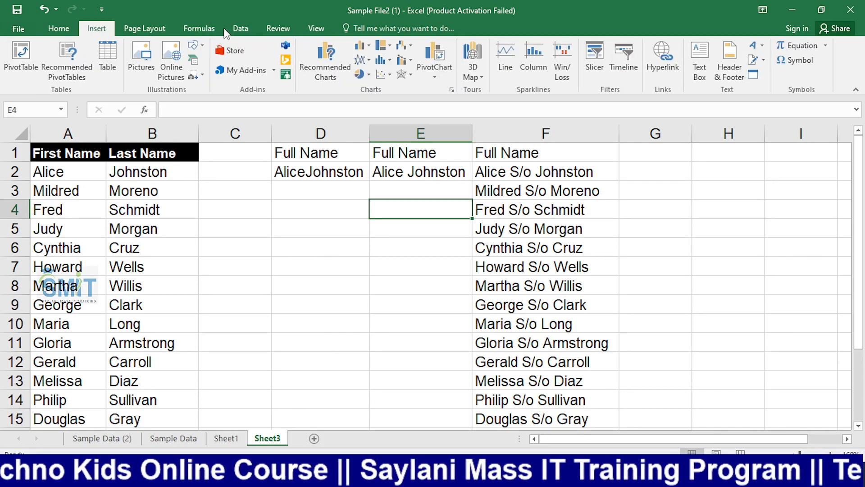
{"action": "left_click", "coordinate": [231, 31]}
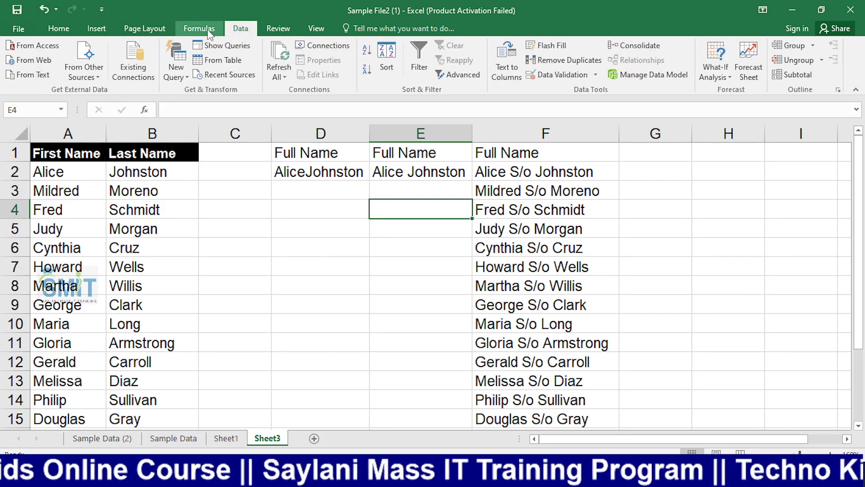
{"action": "left_click", "coordinate": [295, 191]}
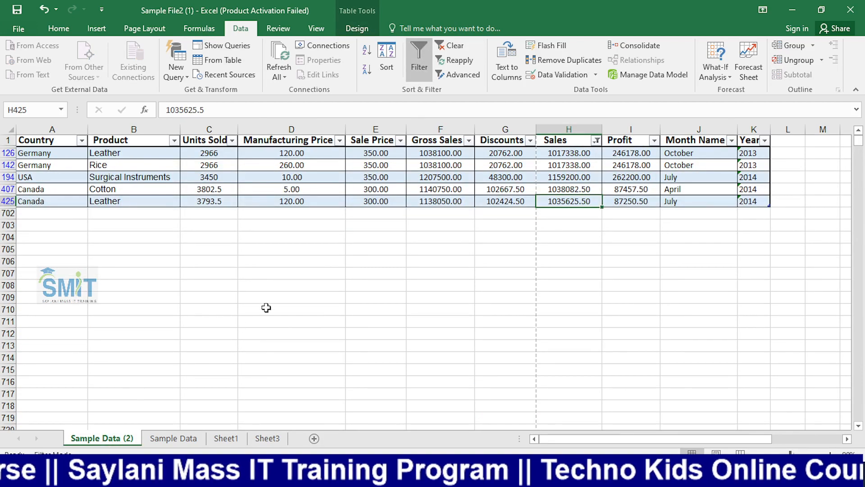
Step: Switch to the excel practise file (1) workbook and show Sheet1 with its employee table
{"action": "scroll", "coordinate": [273, 288], "scroll_direction": "down", "scroll_amount": 2}
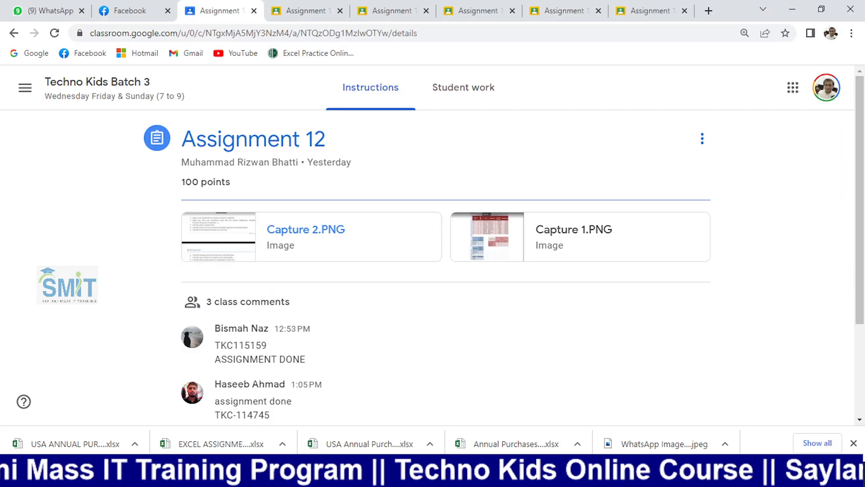
{"action": "left_click", "coordinate": [446, 474]}
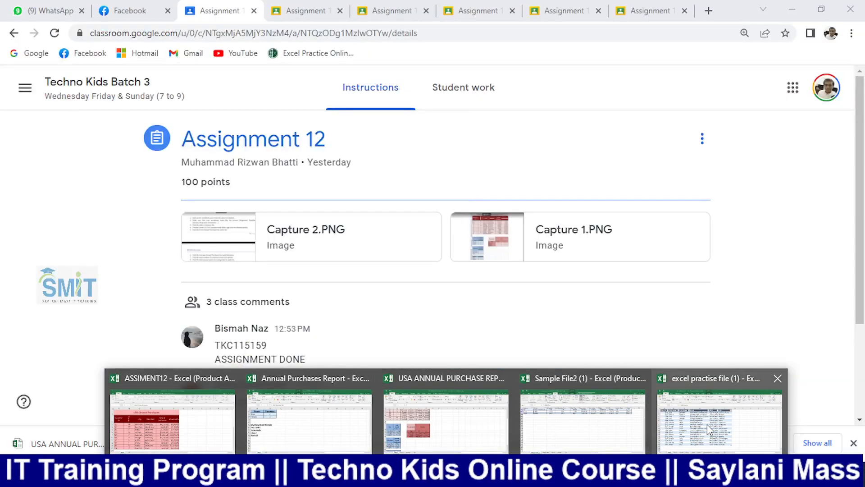
{"action": "left_click", "coordinate": [709, 428]}
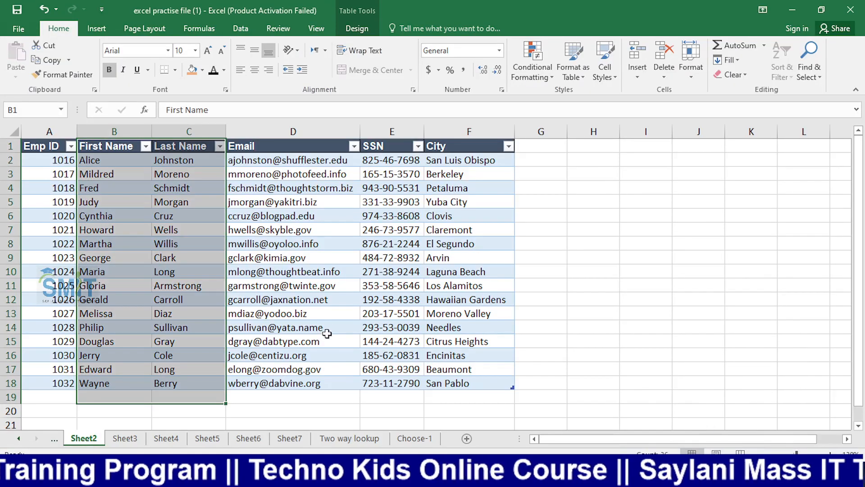
{"action": "left_click", "coordinate": [54, 439]}
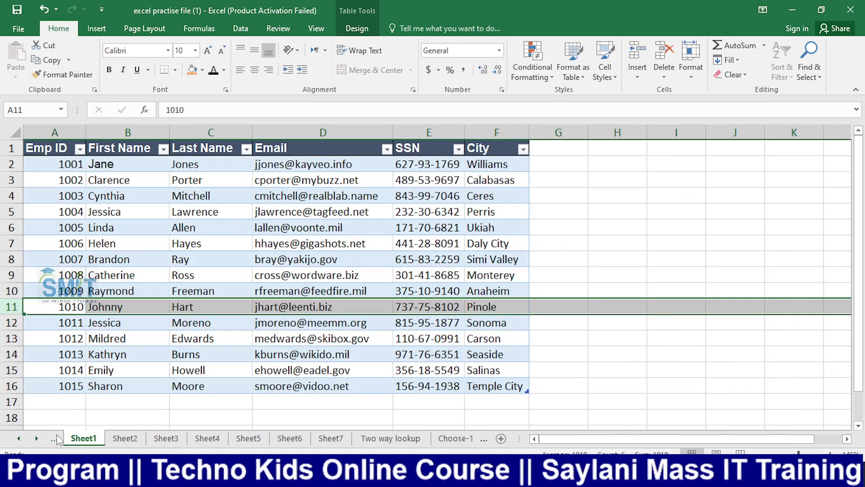
Step: Copy the SSN column with its header, E1:E16, from the employee table
{"action": "left_click", "coordinate": [570, 228]}
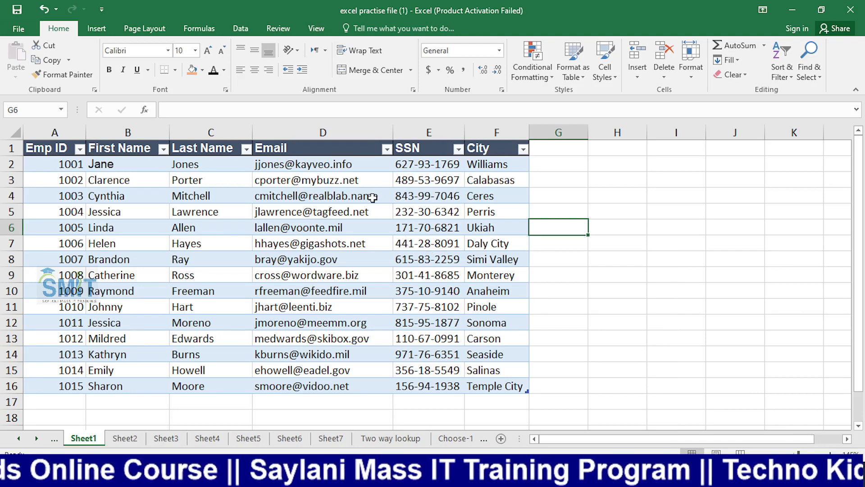
{"action": "scroll", "coordinate": [355, 284], "scroll_direction": "down", "scroll_amount": 4}
{"action": "scroll", "coordinate": [356, 284], "scroll_direction": "up", "scroll_amount": 4}
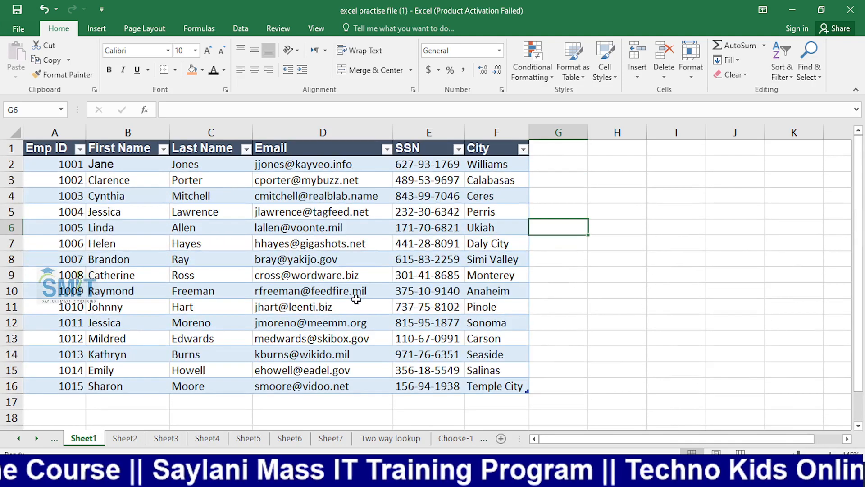
{"action": "left_click_drag", "start_coordinate": [420, 144], "coordinate": [431, 384]}
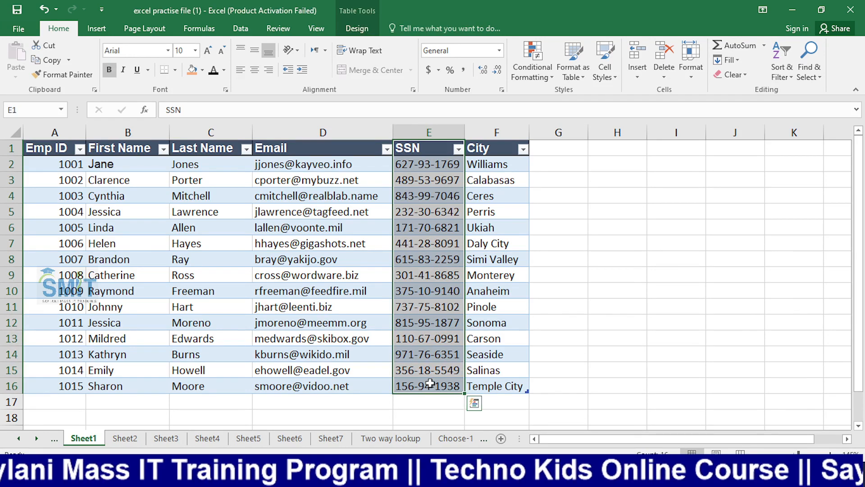
{"action": "key", "text": "ctrl+c"}
Step: Switch to the Sample File2 (1) workbook and paste the copied SSN column at A1 of Sheet4
{"action": "key", "text": "alt+Tab"}
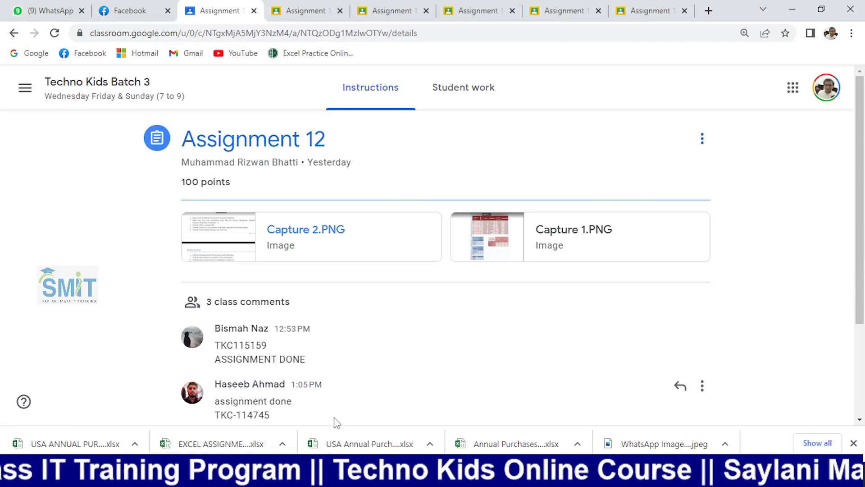
{"action": "key", "text": "alt+Tab"}
{"action": "key", "text": "alt+Tab"}
{"action": "left_click", "coordinate": [314, 438]}
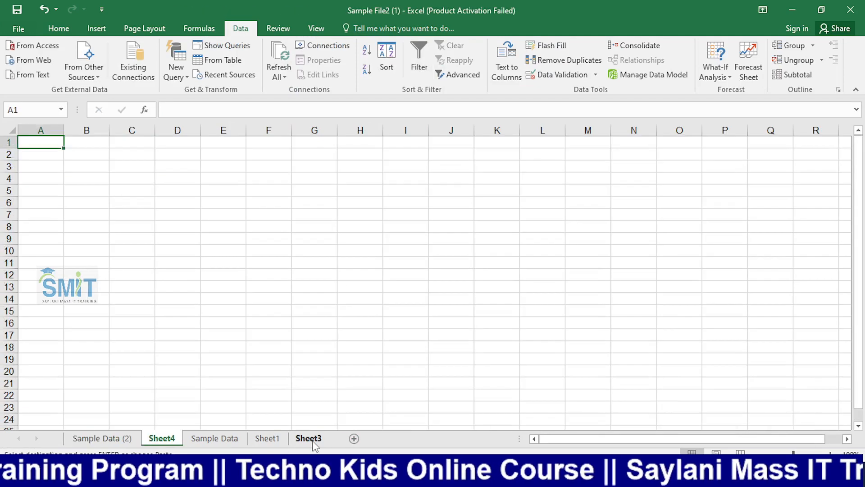
{"action": "key", "text": "ctrl+v"}
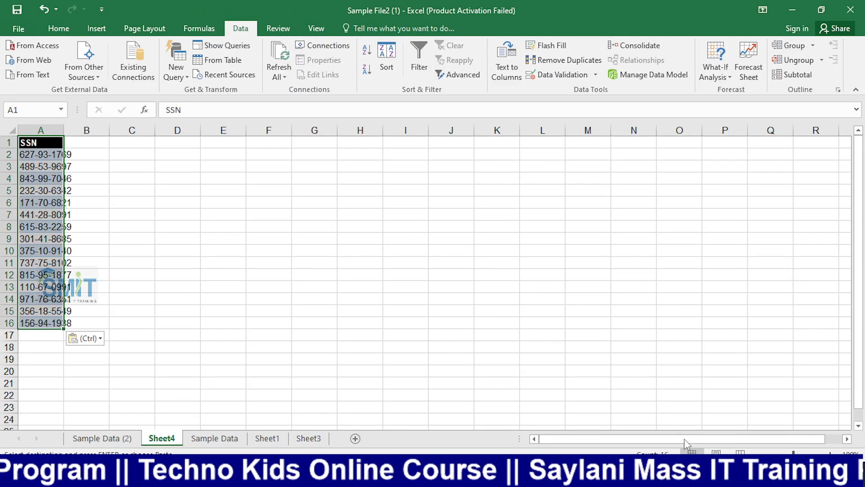
Step: AutoFit column A on Sheet4 to the pasted SSN values
{"action": "scroll", "coordinate": [317, 288], "scroll_direction": "up", "scroll_amount": 5, "text": "ctrl"}
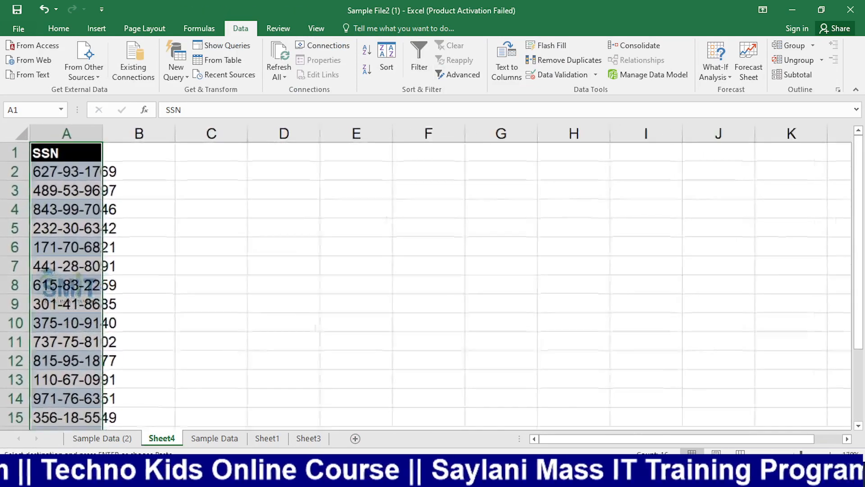
{"action": "left_click", "coordinate": [318, 286]}
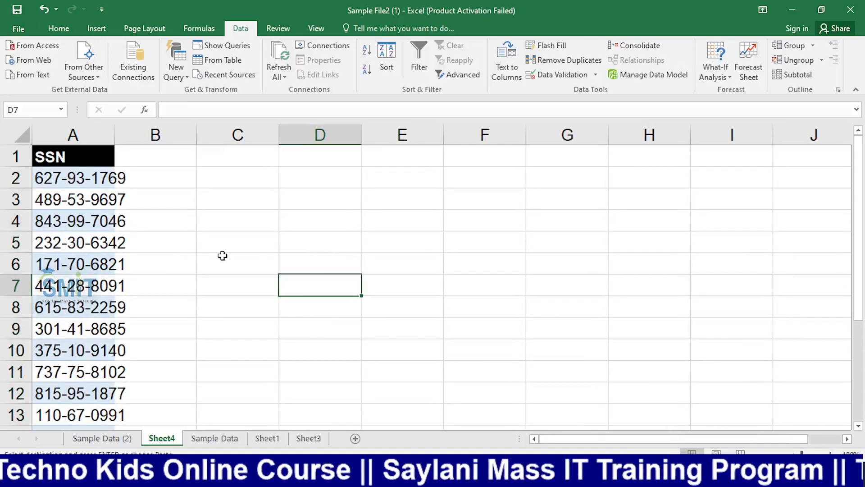
{"action": "double_click", "coordinate": [115, 134]}
{"action": "left_click", "coordinate": [115, 134]}
{"action": "left_click", "coordinate": [366, 201]}
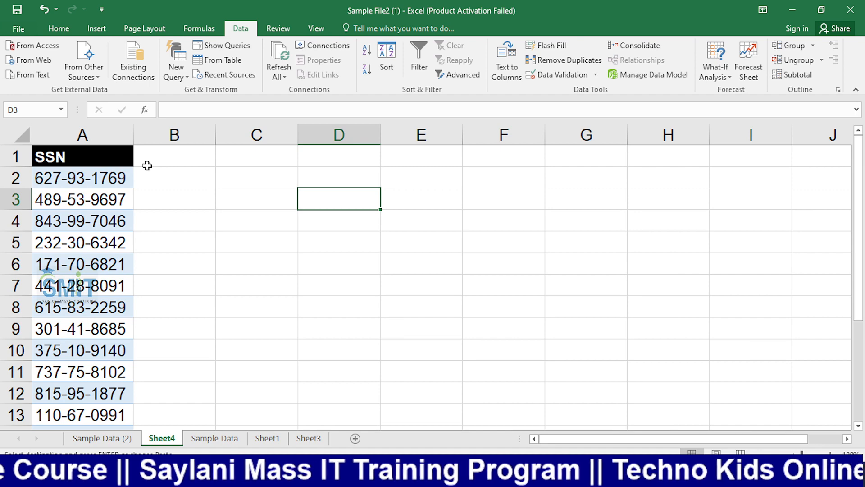
{"action": "left_click_drag", "start_coordinate": [77, 186], "coordinate": [76, 425]}
{"action": "scroll", "coordinate": [76, 359], "scroll_direction": "up", "scroll_amount": 2}
{"action": "left_click", "coordinate": [90, 308]}
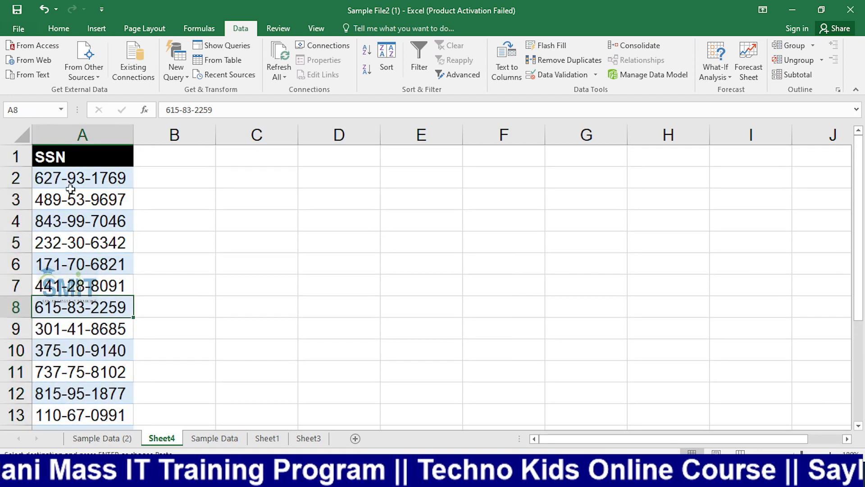
{"action": "left_click_drag", "start_coordinate": [71, 183], "coordinate": [73, 374]}
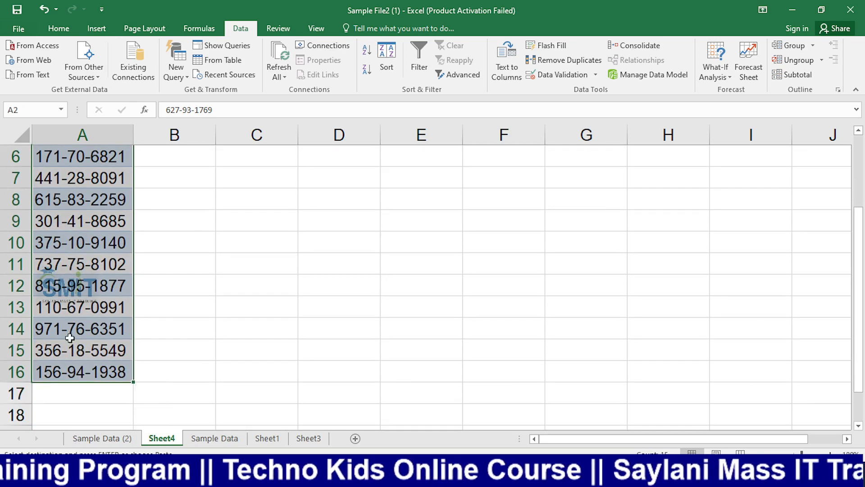
{"action": "scroll", "coordinate": [70, 333], "scroll_direction": "up", "scroll_amount": 2}
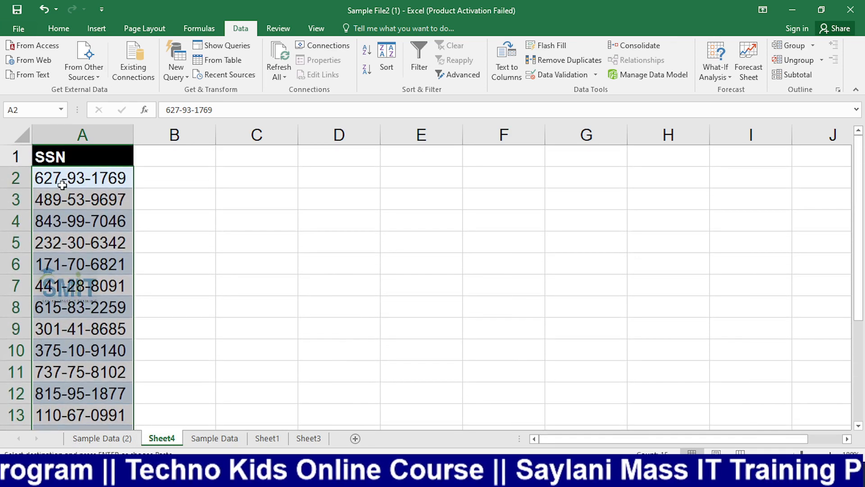
Step: Enter the three hyphen-separated parts of the SSN in A2 as separate values in B2, C2 and D2
{"action": "left_click", "coordinate": [64, 179]}
{"action": "left_click", "coordinate": [192, 186]}
{"action": "type", "text": "6"}
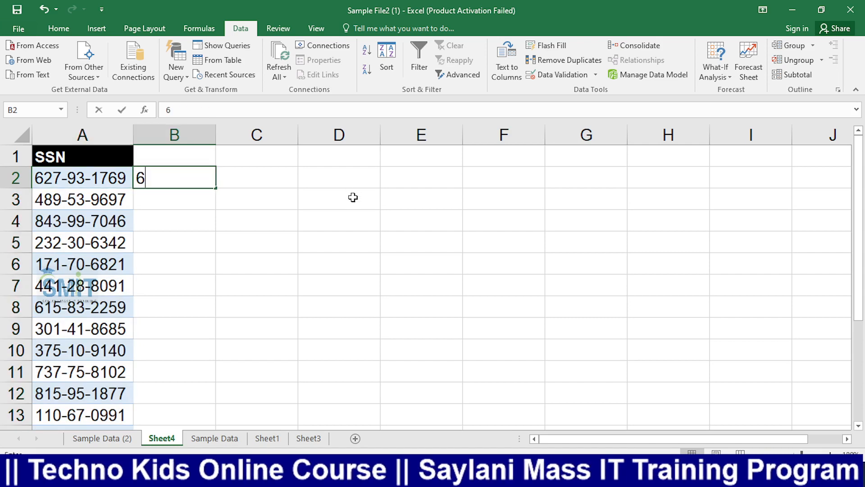
{"action": "type", "text": "27"}
{"action": "key", "text": "Tab"}
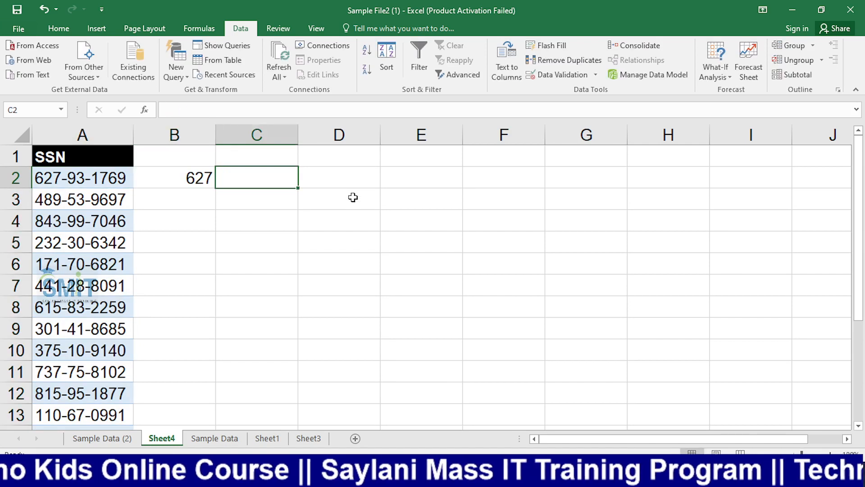
{"action": "type", "text": "93"}
{"action": "key", "text": "Tab"}
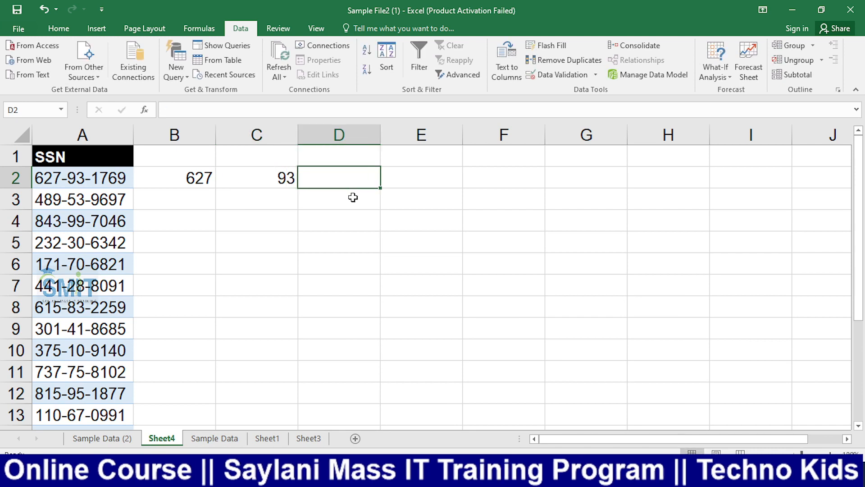
{"action": "type", "text": "1769"}
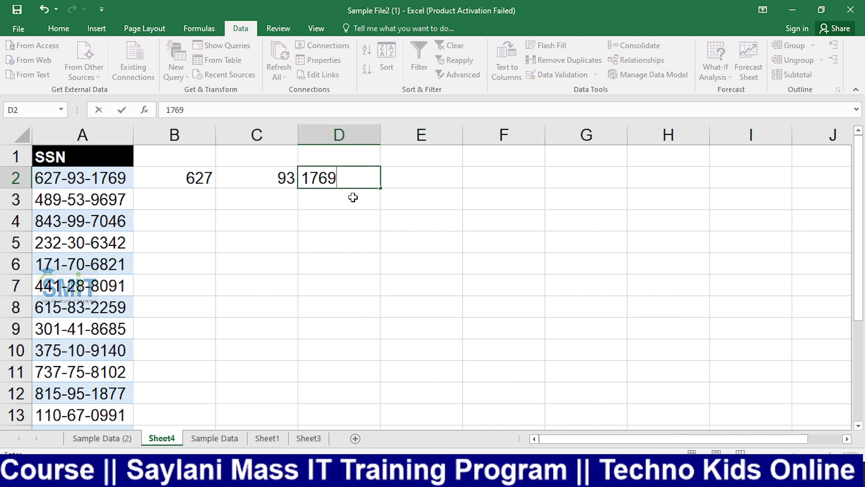
{"action": "key", "text": "Return"}
Step: Clear the range B2:D3 and undo the deletion
{"action": "left_click", "coordinate": [198, 176]}
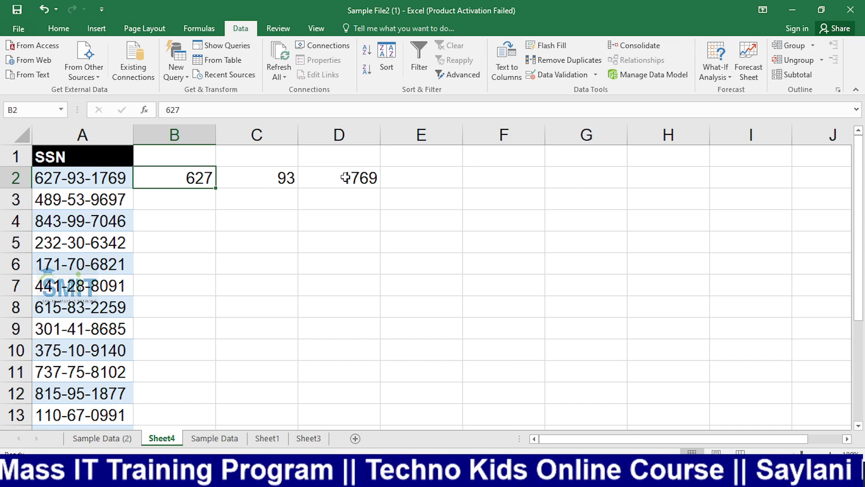
{"action": "left_click", "coordinate": [237, 234]}
{"action": "left_click", "coordinate": [186, 171]}
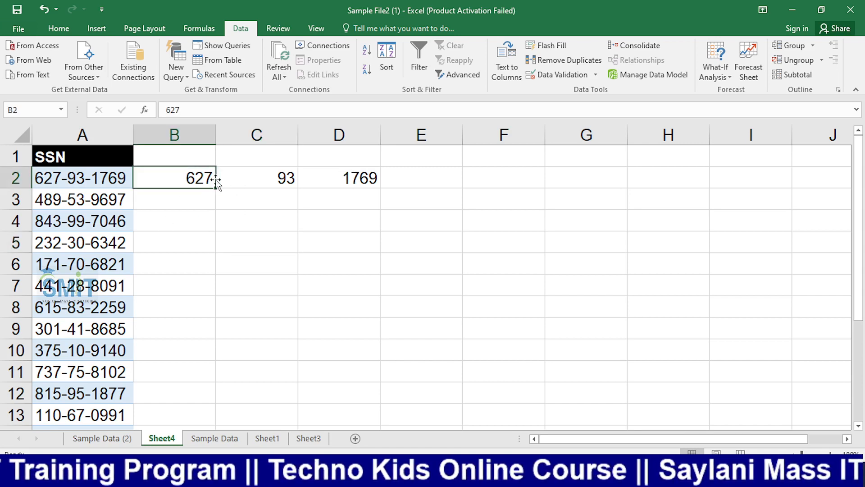
{"action": "left_click", "coordinate": [333, 207]}
{"action": "left_click_drag", "start_coordinate": [186, 179], "coordinate": [350, 195]}
{"action": "key", "text": "Delete"}
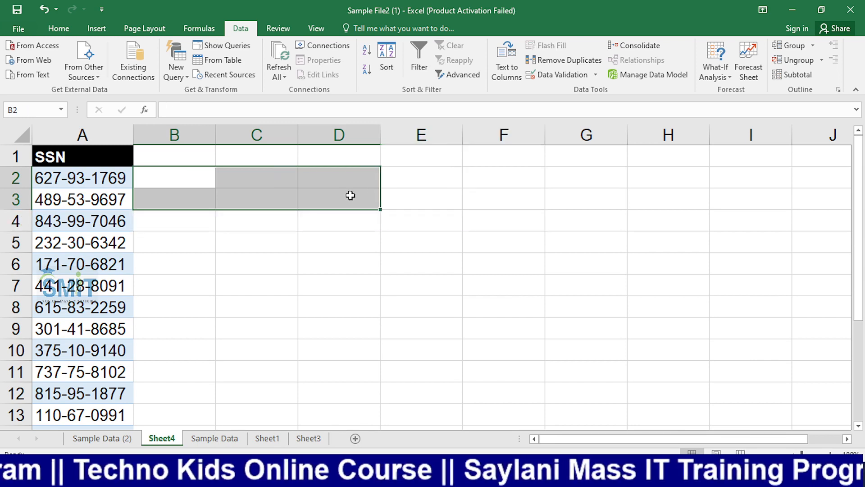
{"action": "left_click", "coordinate": [248, 192]}
{"action": "key", "text": "ctrl+z"}
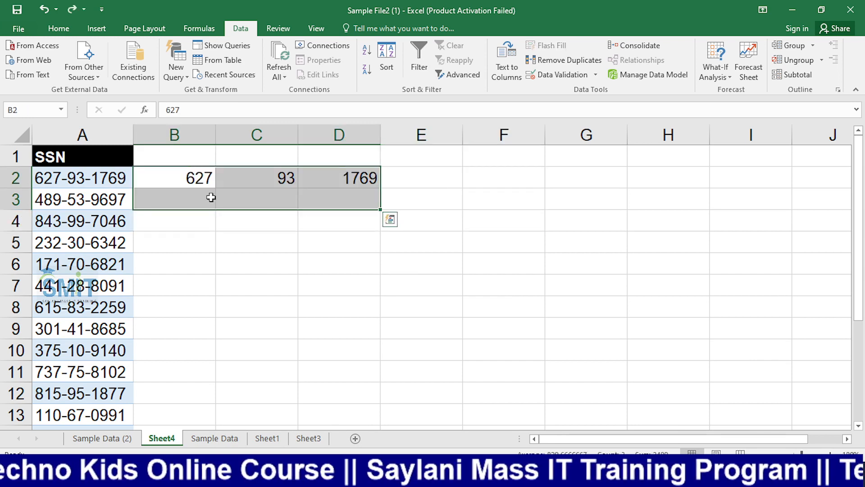
Step: Try to apply Flash Fill to the SSN parts in B2:D2
{"action": "left_click_drag", "start_coordinate": [198, 177], "coordinate": [357, 179]}
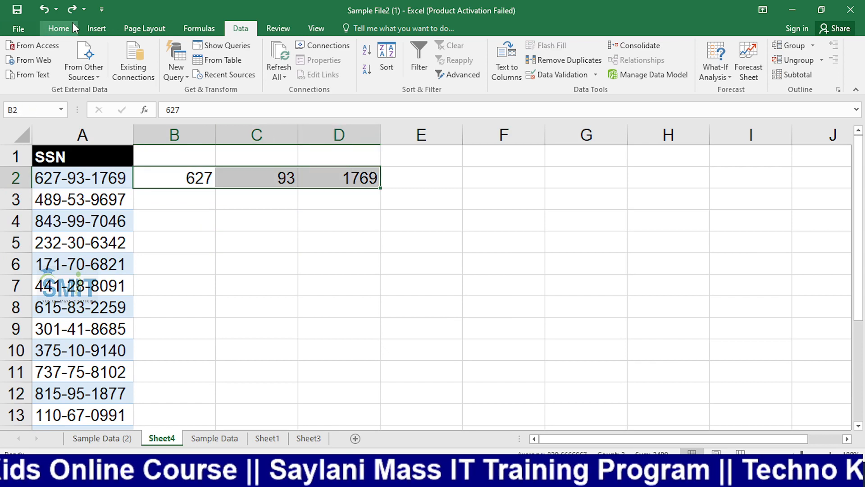
{"action": "left_click", "coordinate": [58, 29]}
{"action": "left_click", "coordinate": [727, 60]}
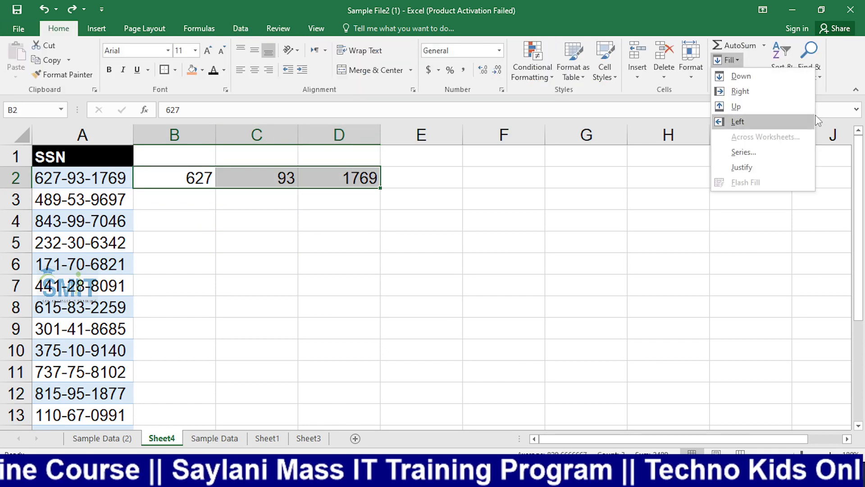
{"action": "left_click", "coordinate": [737, 227]}
{"action": "left_click", "coordinate": [361, 228]}
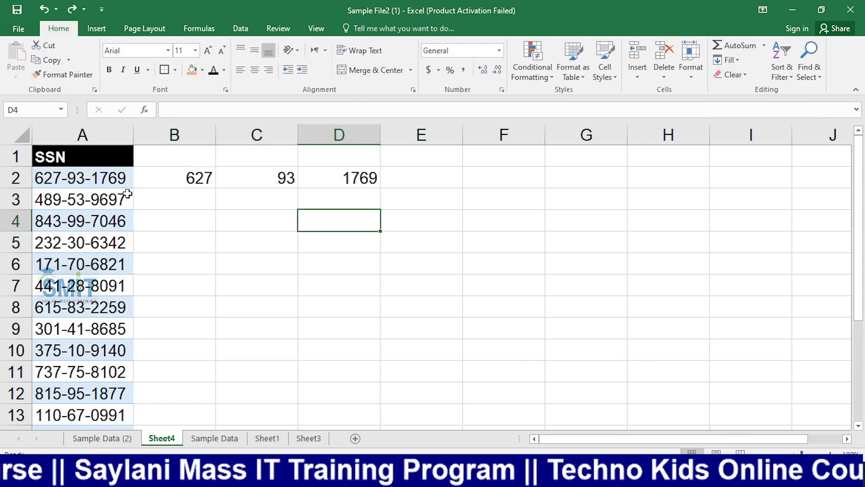
Step: Try to run Flash Fill on the SSN values in A2:A13
{"action": "left_click_drag", "start_coordinate": [116, 175], "coordinate": [124, 424]}
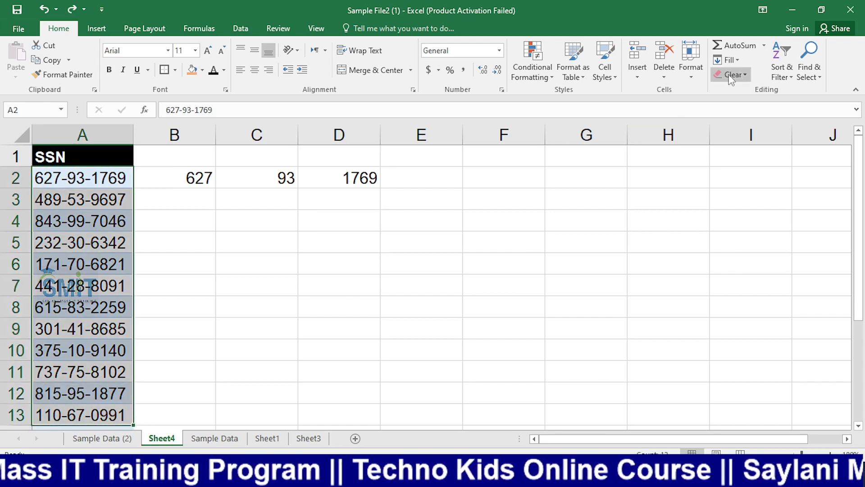
{"action": "left_click", "coordinate": [744, 60]}
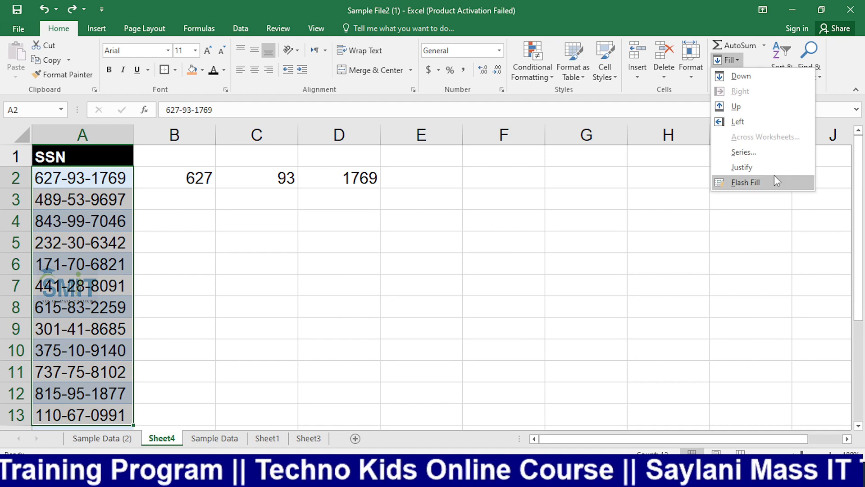
{"action": "left_click", "coordinate": [738, 180]}
{"action": "left_click", "coordinate": [457, 282]}
{"action": "left_click", "coordinate": [407, 300]}
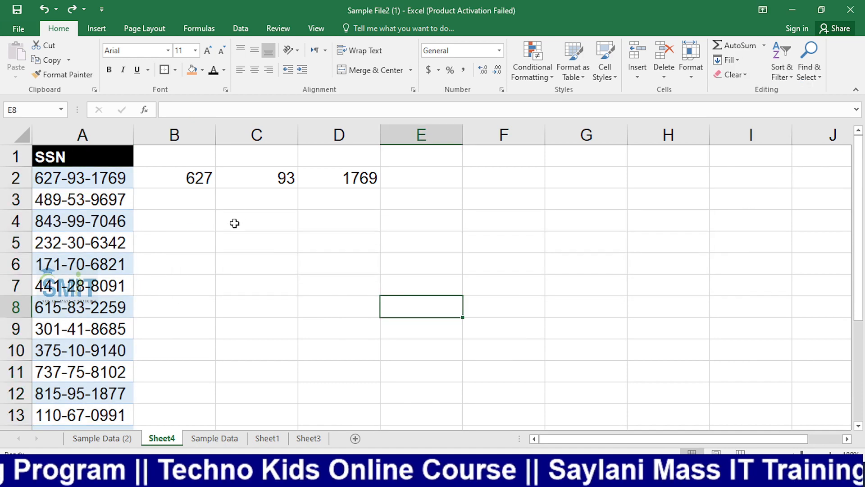
Step: Clear the manually entered SSN parts from B2:D2
{"action": "left_click_drag", "start_coordinate": [202, 178], "coordinate": [398, 175]}
{"action": "key", "text": "Delete"}
{"action": "left_click", "coordinate": [369, 299]}
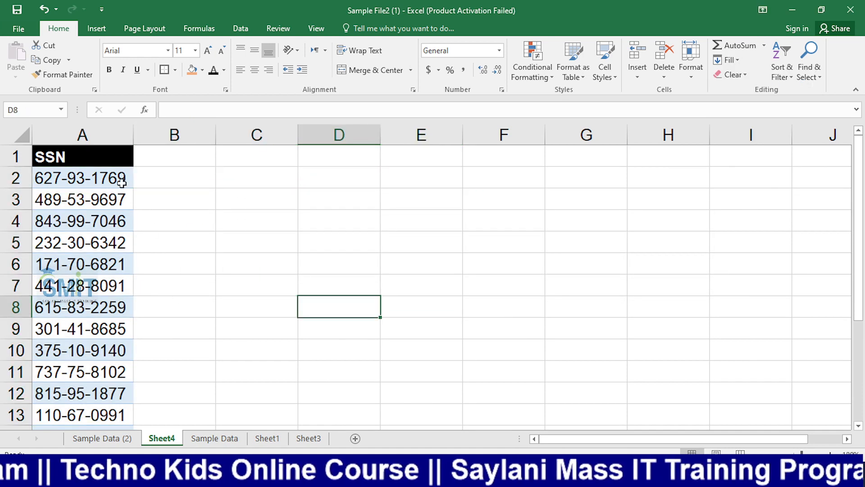
Step: Start Text to Columns on the SSN values in A2:A16, treating the data as Delimited
{"action": "left_click_drag", "start_coordinate": [115, 174], "coordinate": [100, 418]}
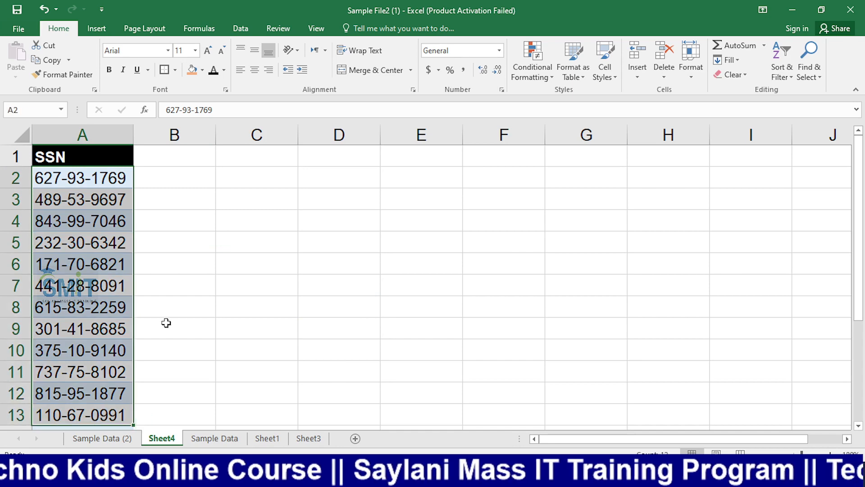
{"action": "scroll", "coordinate": [167, 323], "scroll_direction": "down", "scroll_amount": 2}
{"action": "scroll", "coordinate": [164, 316], "scroll_direction": "up", "scroll_amount": 2}
{"action": "left_click", "coordinate": [125, 222]}
{"action": "left_click_drag", "start_coordinate": [107, 175], "coordinate": [108, 397]}
{"action": "left_click", "coordinate": [239, 29]}
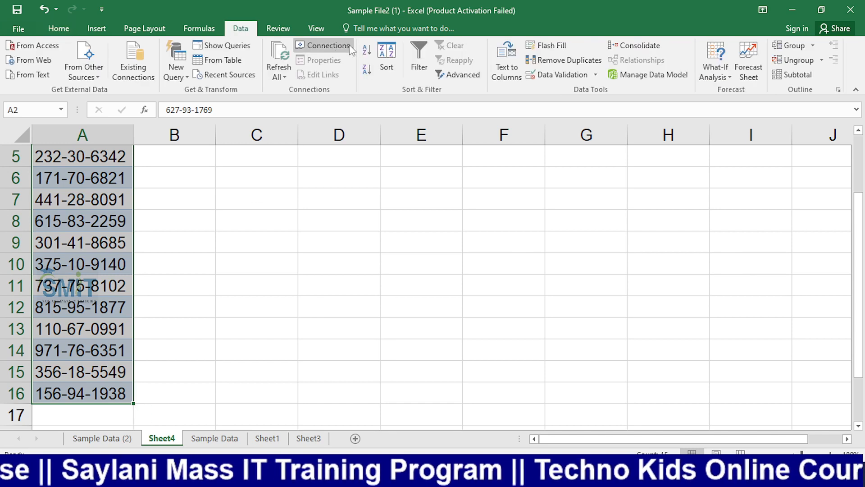
{"action": "left_click", "coordinate": [514, 67]}
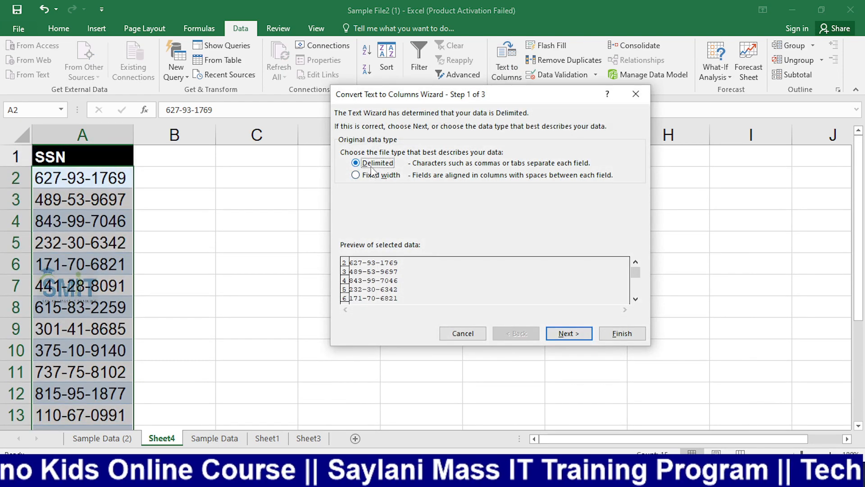
{"action": "left_click", "coordinate": [566, 329]}
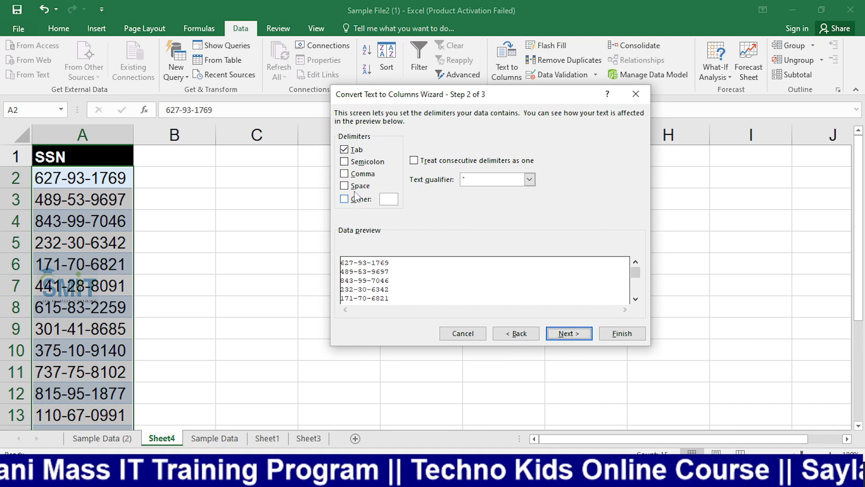
Step: Replace the Tab delimiter with a custom hyphen (-) and finish splitting the SSNs in General format with destination $A$2
{"action": "left_click", "coordinate": [346, 151]}
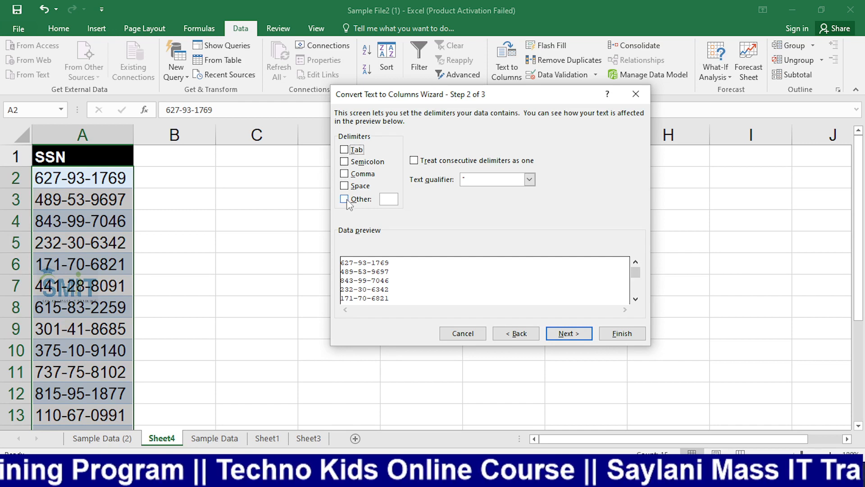
{"action": "left_click", "coordinate": [344, 200]}
{"action": "type", "text": "-"}
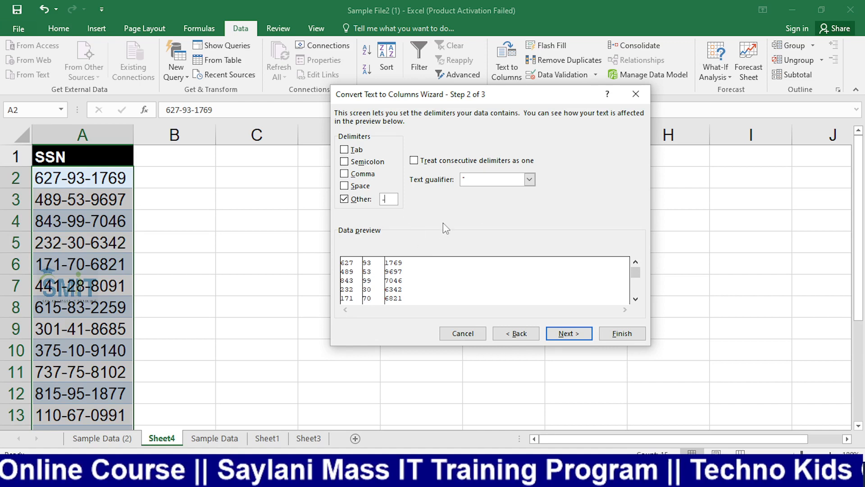
{"action": "left_click", "coordinate": [565, 335]}
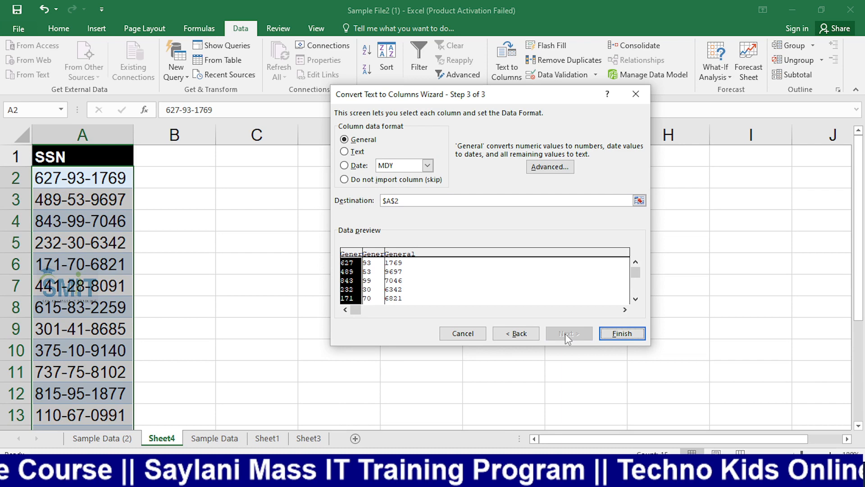
{"action": "left_click", "coordinate": [628, 332]}
{"action": "left_click", "coordinate": [407, 288]}
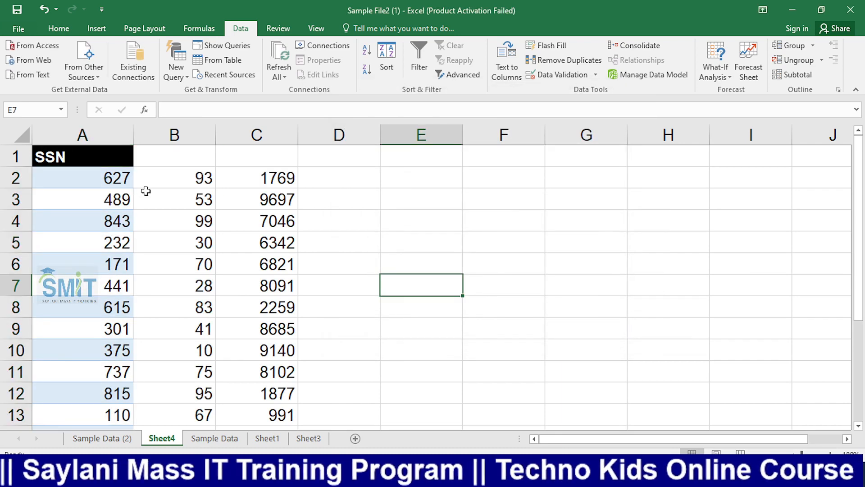
Step: Examine the split SSN parts across columns A to C
{"action": "scroll", "coordinate": [117, 192], "scroll_direction": "down", "scroll_amount": 5}
{"action": "scroll", "coordinate": [117, 191], "scroll_direction": "up", "scroll_amount": 5}
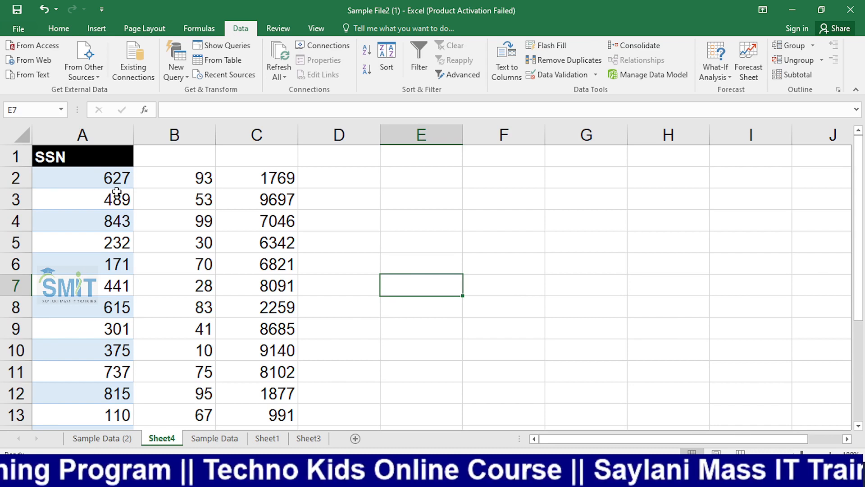
{"action": "left_click", "coordinate": [198, 207]}
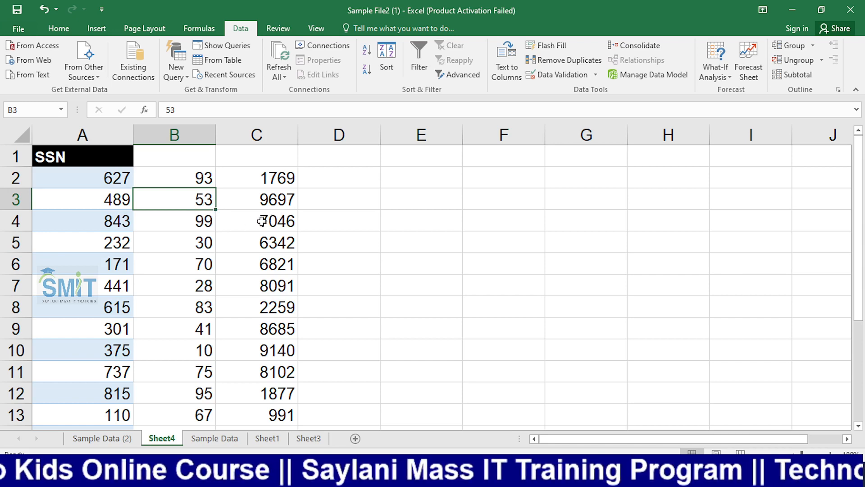
{"action": "left_click", "coordinate": [263, 220]}
{"action": "left_click", "coordinate": [364, 210]}
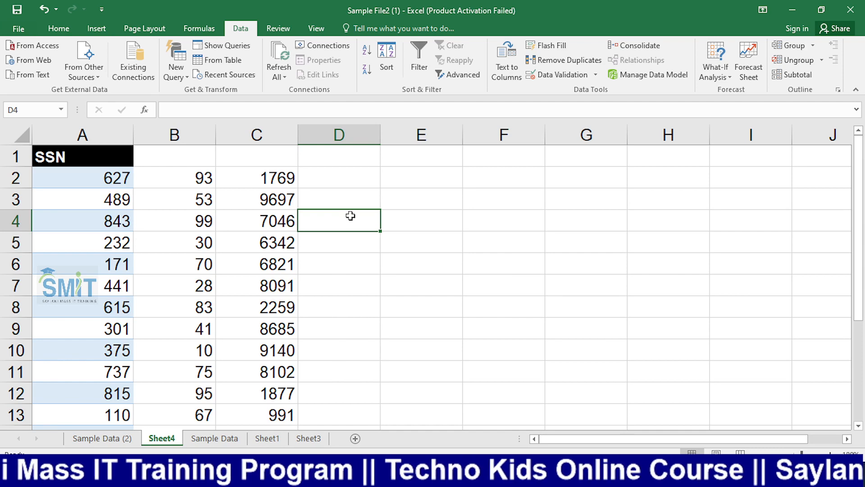
Step: Switch to OBS and change the active scene from Screen Share to Camera
{"action": "key", "text": "alt+Tab"}
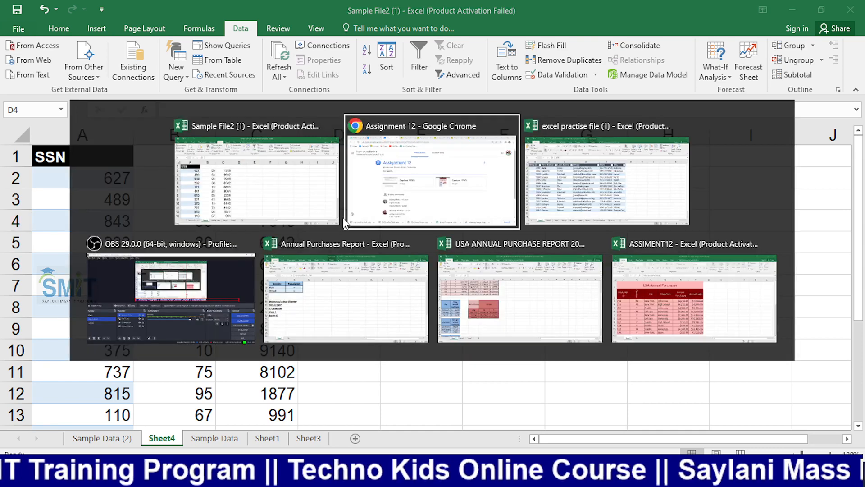
{"action": "key", "text": "alt+Tab"}
{"action": "key", "text": "alt+Tab"}
{"action": "key", "text": "alt+Tab"}
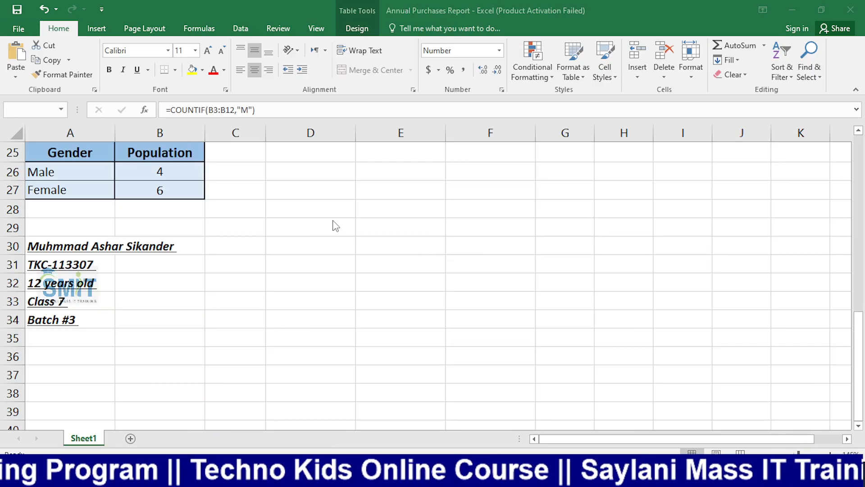
{"action": "key", "text": "alt+Tab"}
{"action": "key", "text": "alt+Tab"}
{"action": "key", "text": "alt+Tab"}
{"action": "key", "text": "alt+Tab"}
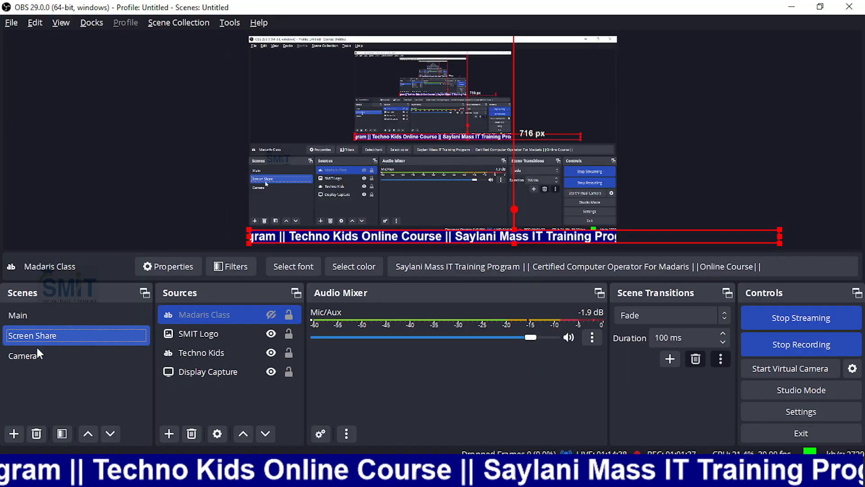
{"action": "left_click", "coordinate": [35, 353]}
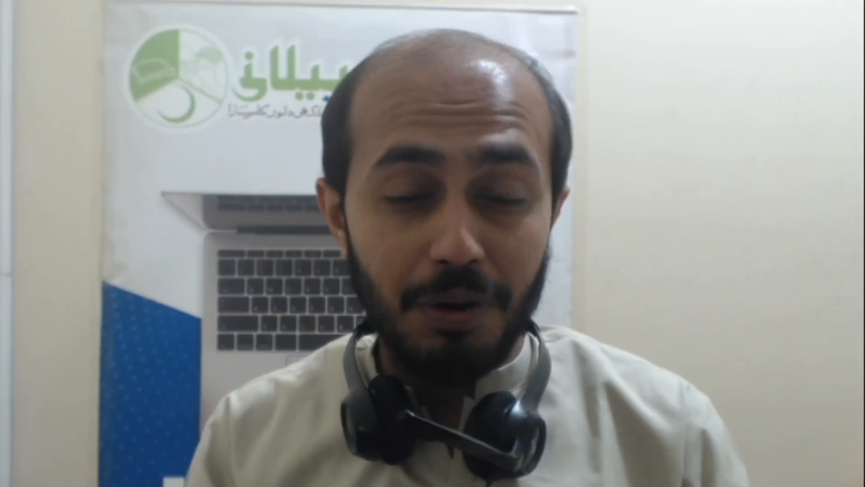
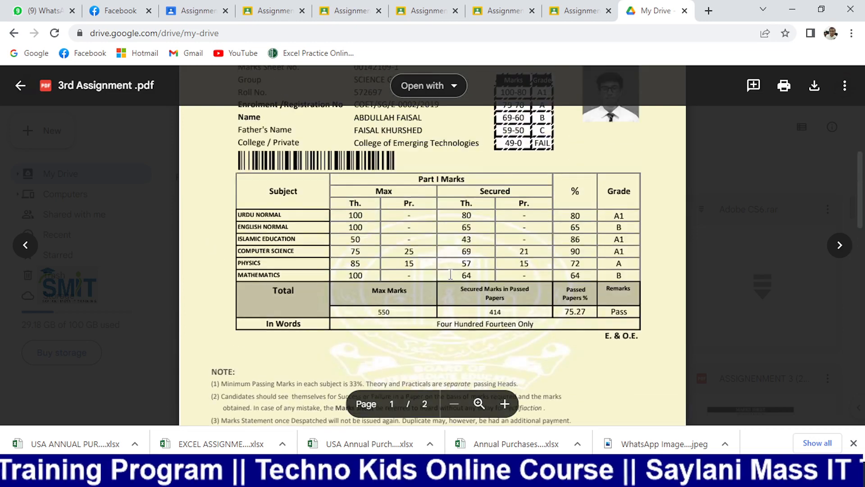
Step: Review the Statement of Marks layout in 3rd Assignment .pdf from header to signature area and close the file preview
{"action": "scroll", "coordinate": [450, 275], "scroll_direction": "down", "scroll_amount": 2}
{"action": "scroll", "coordinate": [449, 276], "scroll_direction": "up", "scroll_amount": 3}
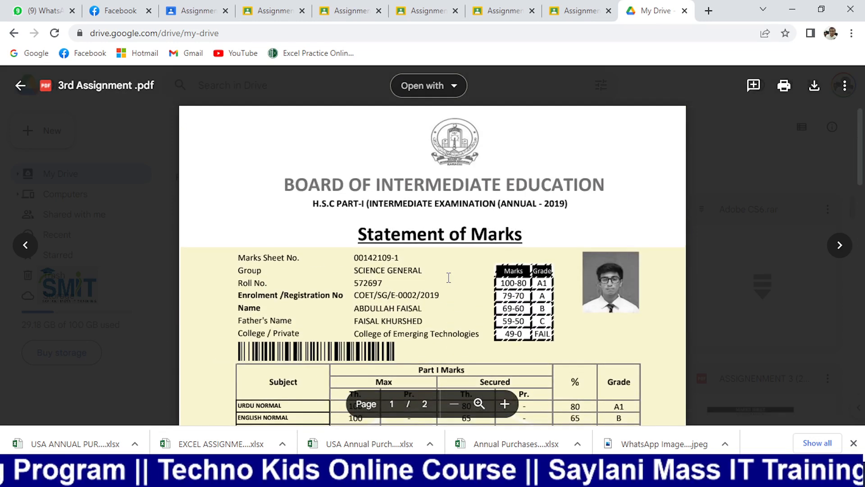
{"action": "scroll", "coordinate": [443, 280], "scroll_direction": "down", "scroll_amount": 8}
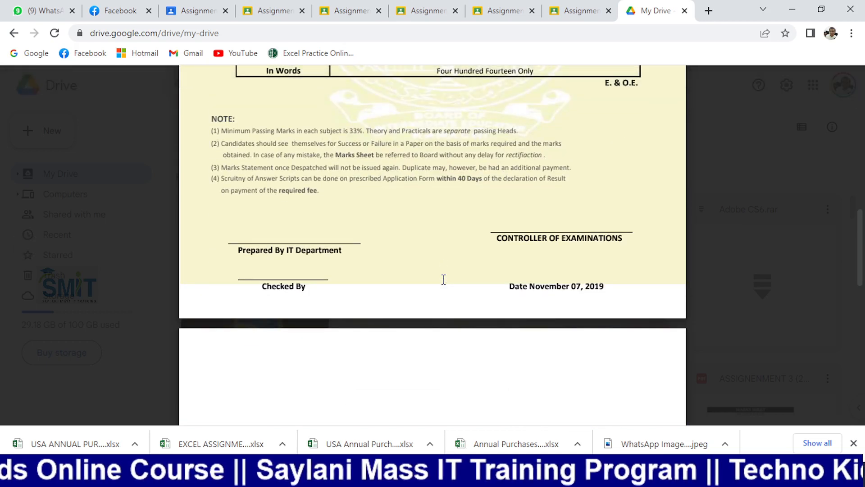
{"action": "scroll", "coordinate": [374, 279], "scroll_direction": "up", "scroll_amount": 7}
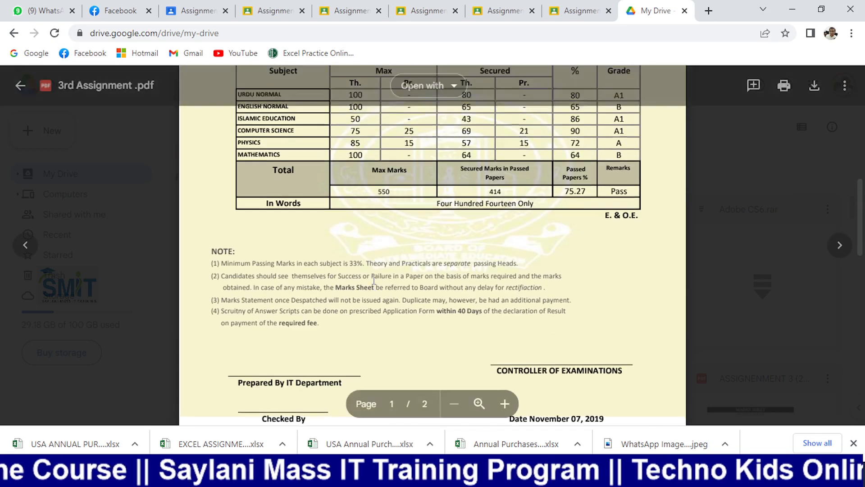
{"action": "scroll", "coordinate": [373, 279], "scroll_direction": "up", "scroll_amount": 3}
{"action": "scroll", "coordinate": [374, 279], "scroll_direction": "down", "scroll_amount": 6}
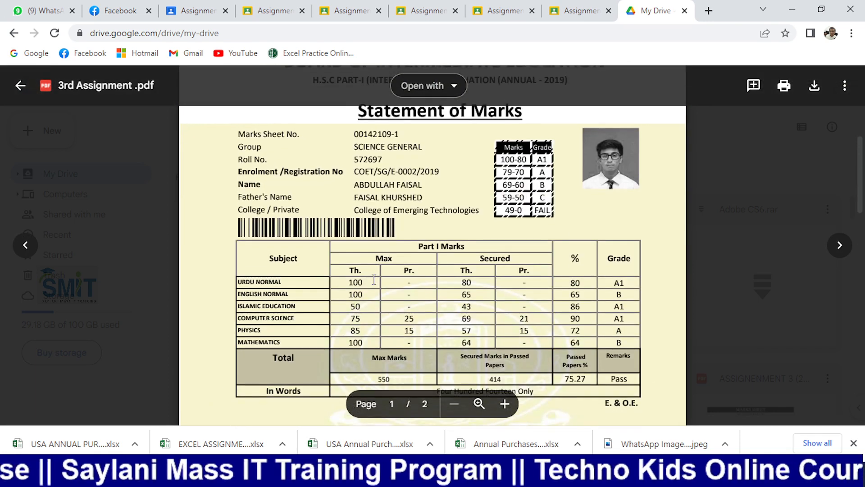
{"action": "scroll", "coordinate": [374, 279], "scroll_direction": "up", "scroll_amount": 3}
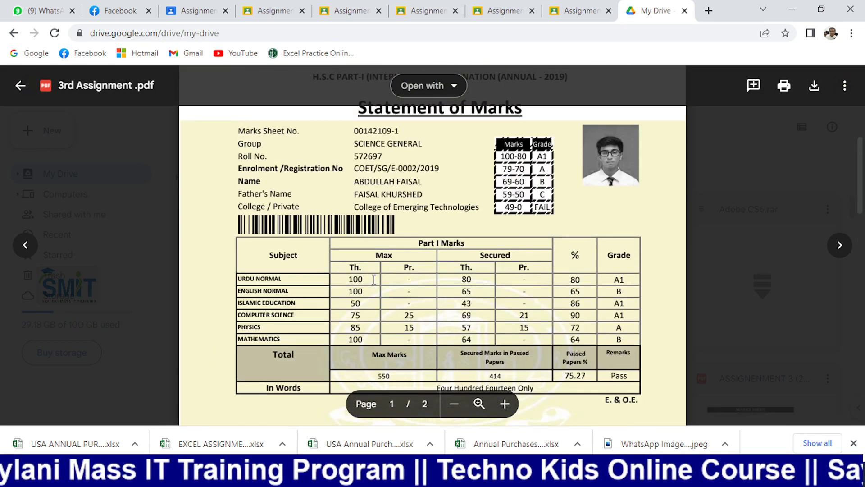
{"action": "scroll", "coordinate": [509, 290], "scroll_direction": "down", "scroll_amount": 3}
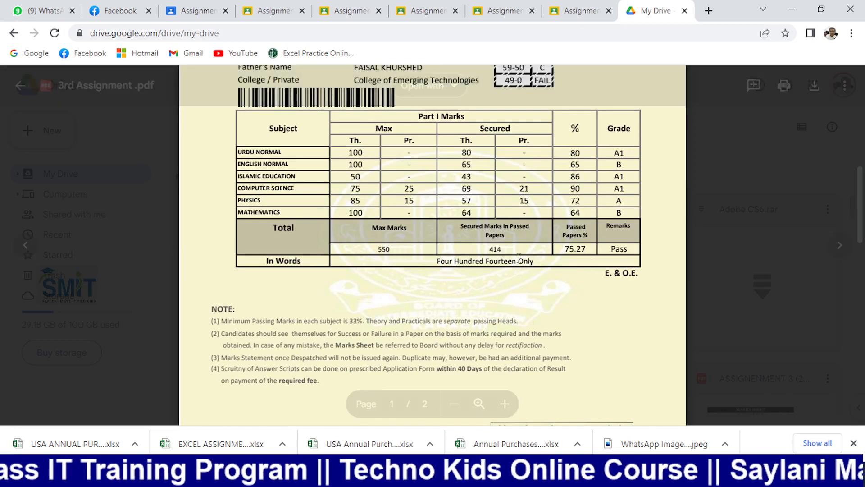
{"action": "scroll", "coordinate": [451, 271], "scroll_direction": "up", "scroll_amount": 2}
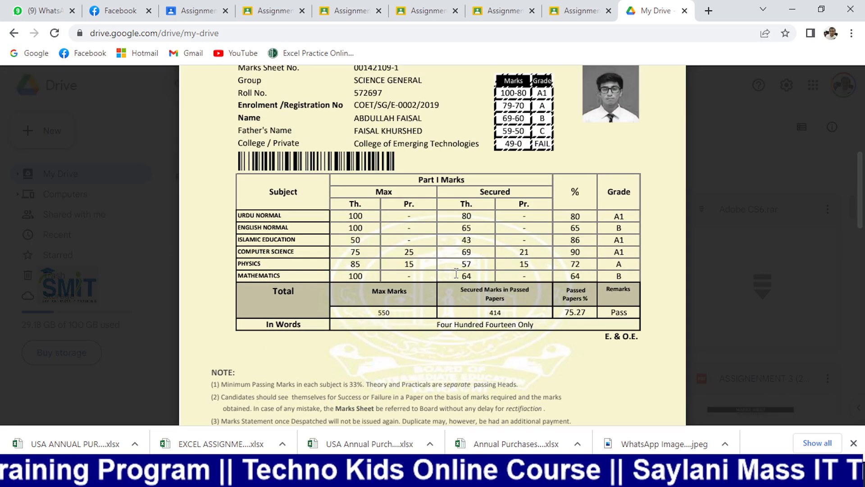
{"action": "scroll", "coordinate": [456, 273], "scroll_direction": "up", "scroll_amount": 2}
{"action": "scroll", "coordinate": [371, 259], "scroll_direction": "up", "scroll_amount": 3}
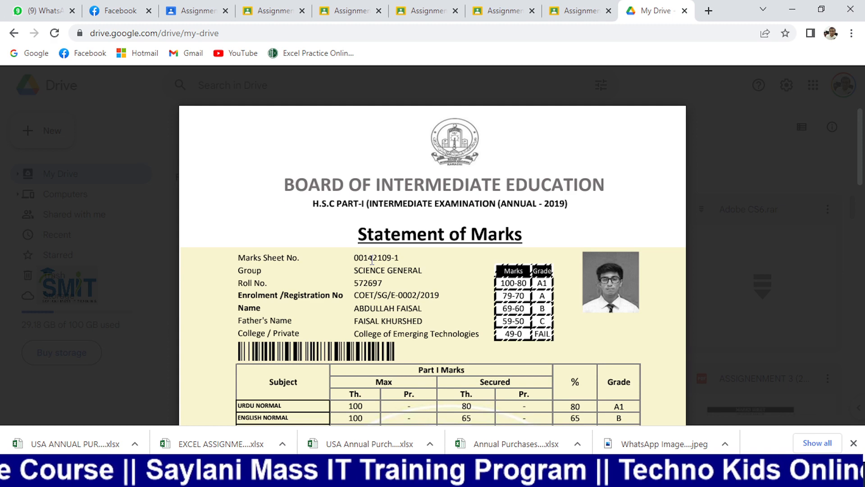
{"action": "scroll", "coordinate": [372, 260], "scroll_direction": "down", "scroll_amount": 14}
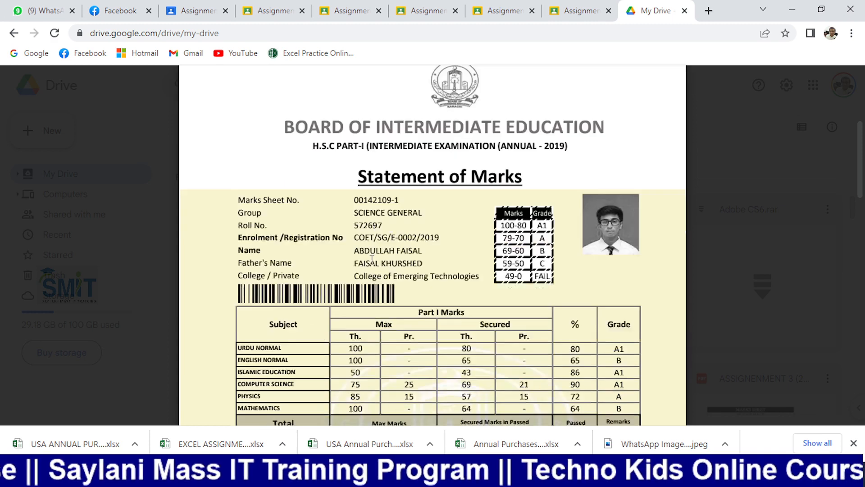
{"action": "scroll", "coordinate": [372, 260], "scroll_direction": "up", "scroll_amount": 6}
{"action": "scroll", "coordinate": [373, 261], "scroll_direction": "up", "scroll_amount": 8}
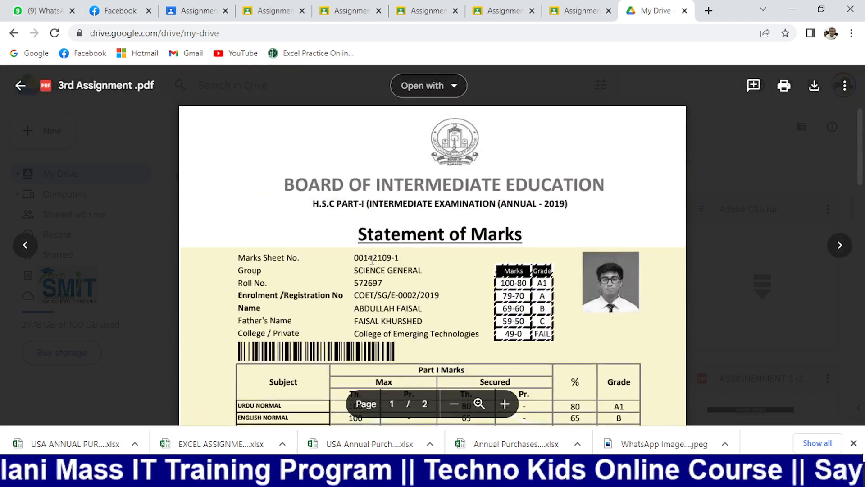
{"action": "left_click", "coordinate": [20, 88]}
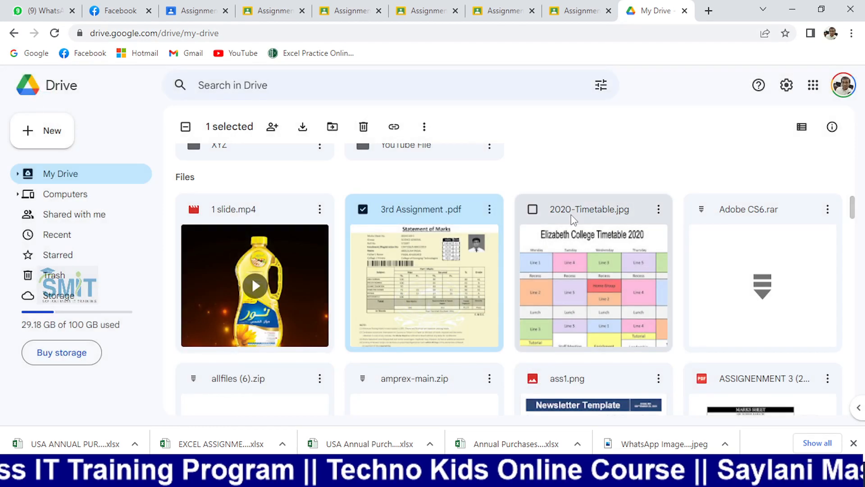
Step: Switch to the USA ANNUAL PURCHASE REPORT 2011 workbook in Excel, check the print preview of Sheet1 and return to the sheet
{"action": "key", "text": "alt+Tab"}
{"action": "key", "text": "alt+Tab"}
{"action": "key", "text": "alt+Tab"}
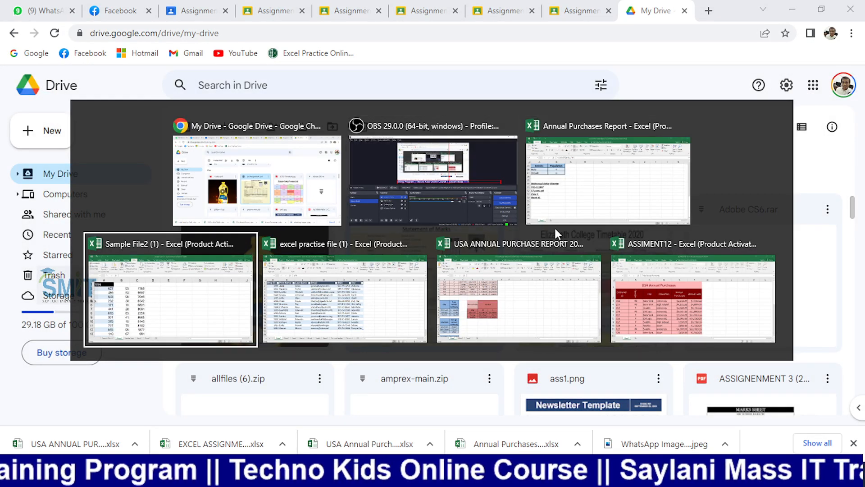
{"action": "key", "text": "alt+Tab"}
{"action": "key", "text": "alt+Tab"}
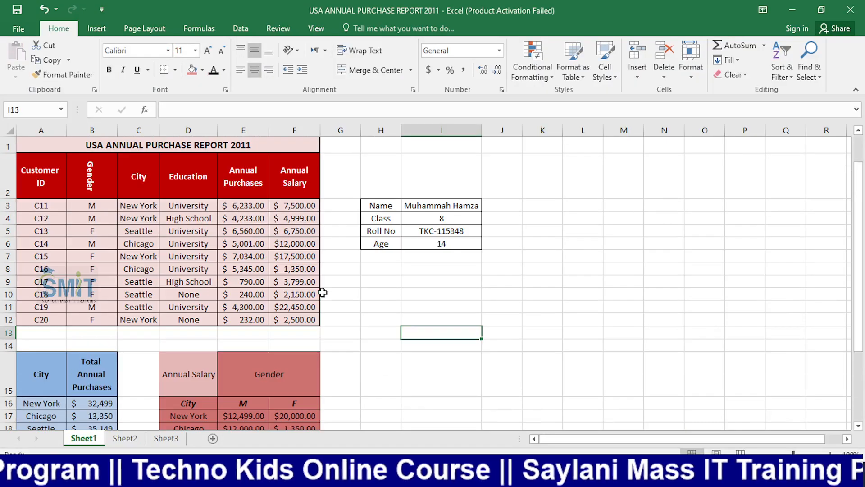
{"action": "left_click", "coordinate": [421, 304]}
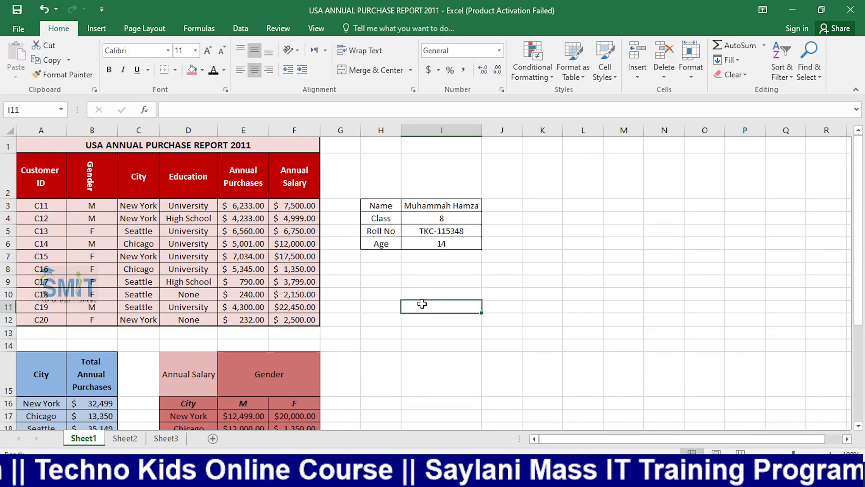
{"action": "key", "text": "ctrl+p"}
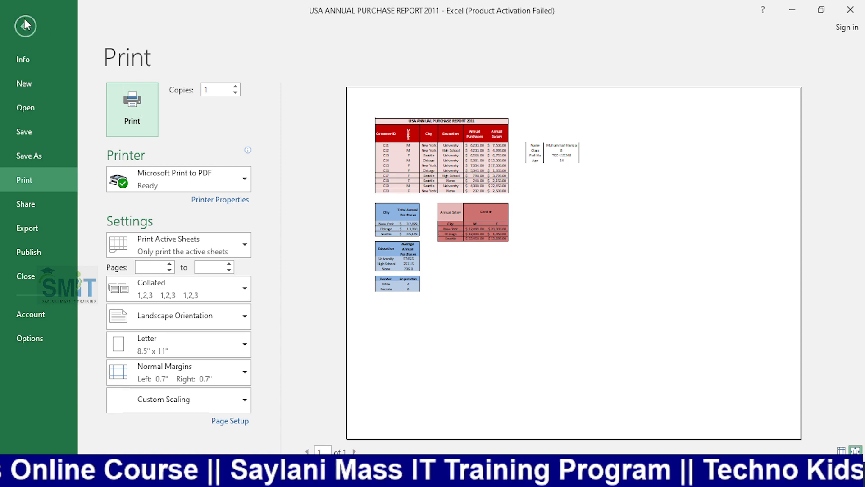
{"action": "left_click", "coordinate": [19, 35]}
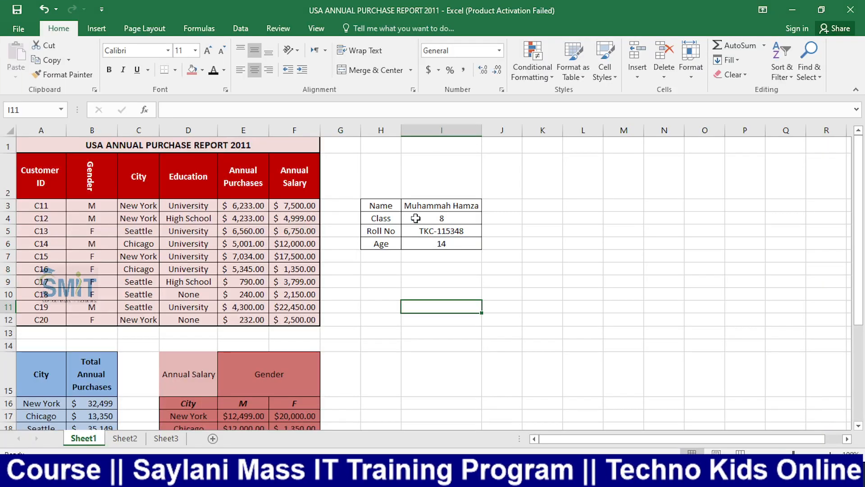
Step: Switch to the Sample File2 (1) workbook and open its Sample Data sheet
{"action": "key", "text": "alt+Tab"}
{"action": "key", "text": "Tab"}
{"action": "key", "text": "Tab"}
{"action": "key", "text": "Tab"}
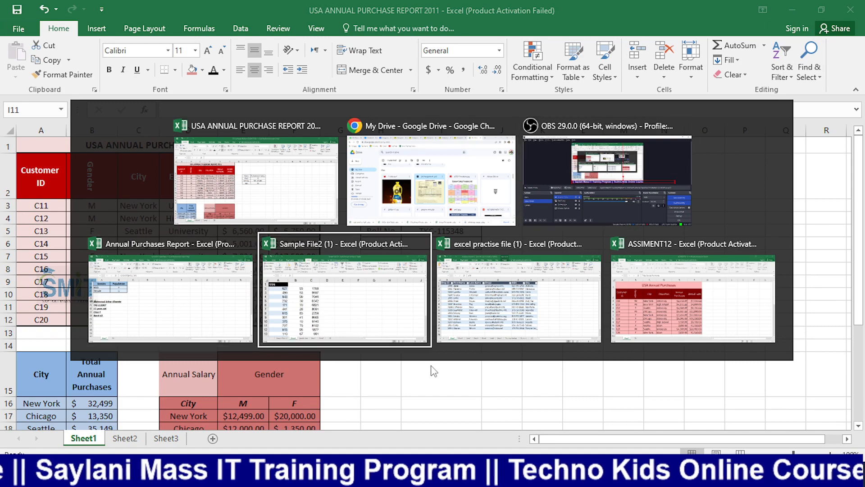
{"action": "key", "text": "Tab"}
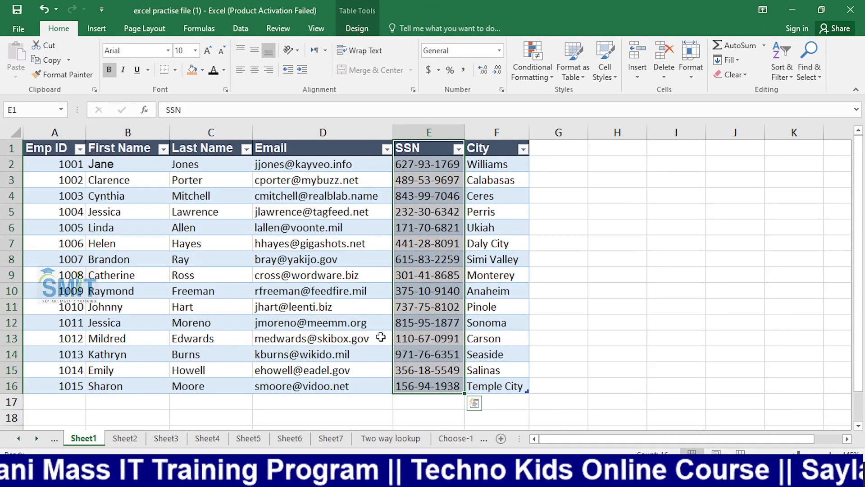
{"action": "key", "text": "alt+Tab"}
{"action": "key", "text": "Tab"}
{"action": "key", "text": "Tab"}
{"action": "key", "text": "Tab"}
{"action": "key", "text": "Tab"}
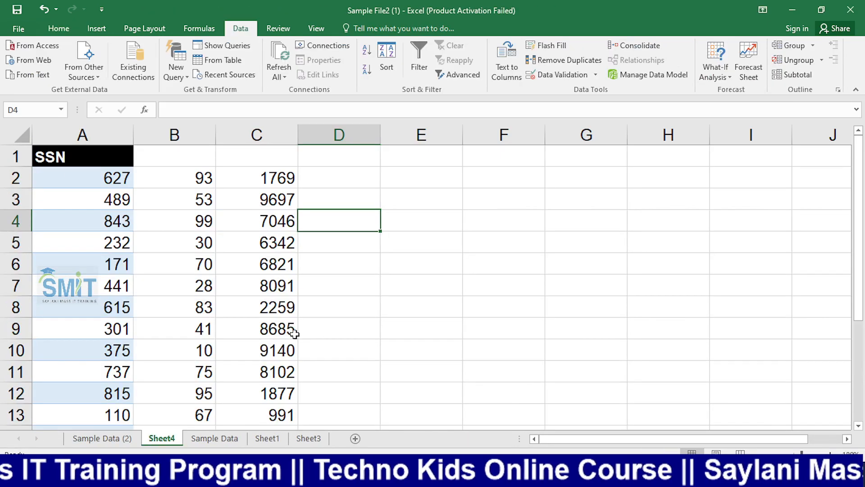
{"action": "left_click", "coordinate": [96, 437]}
{"action": "left_click", "coordinate": [214, 438]}
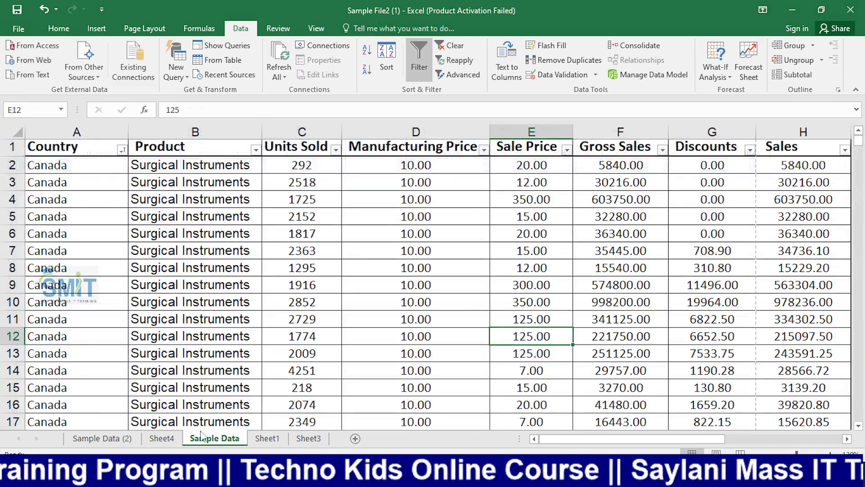
Step: Check the print preview of the Sample Data sheet and return to the worksheet
{"action": "left_click", "coordinate": [332, 342]}
{"action": "key", "text": "ctrl+p"}
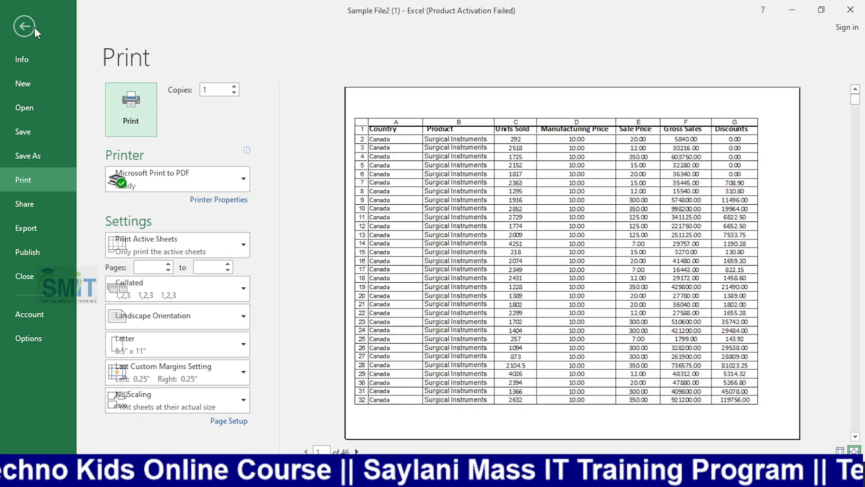
{"action": "left_click", "coordinate": [35, 28]}
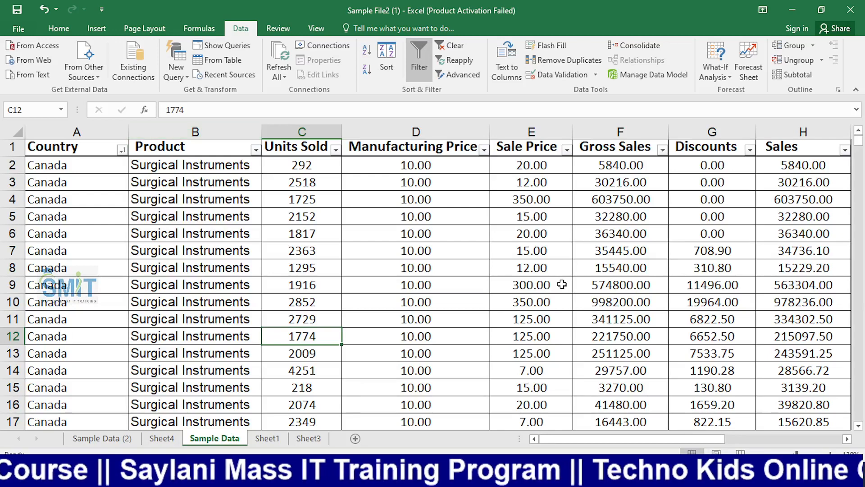
Step: Show the Sample Data sheet in Page Layout view and begin editing the center section of the page header
{"action": "left_click", "coordinate": [716, 452]}
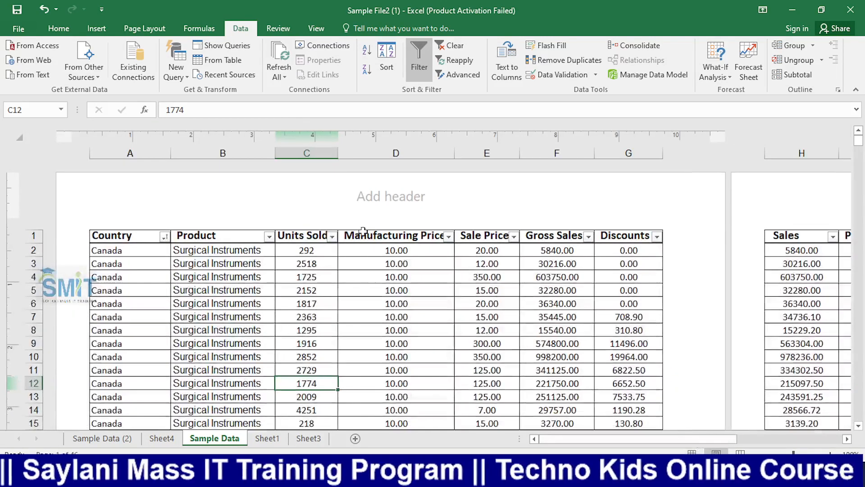
{"action": "left_click", "coordinate": [360, 201]}
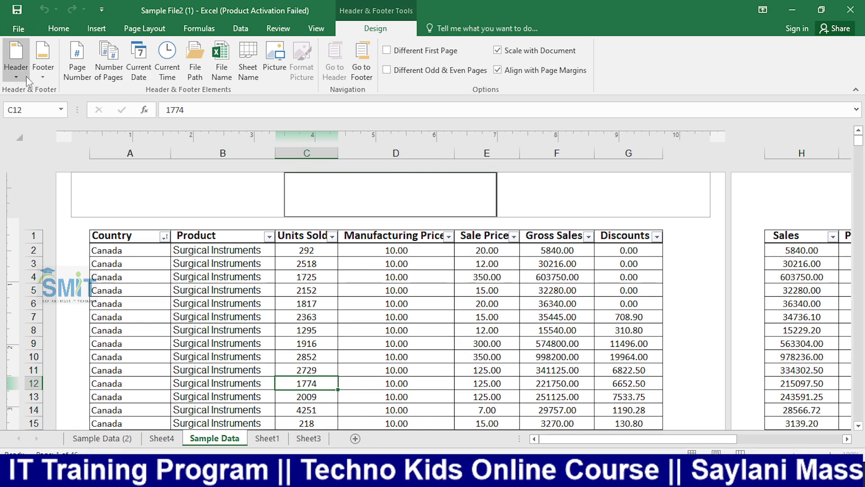
{"action": "left_click", "coordinate": [275, 67]}
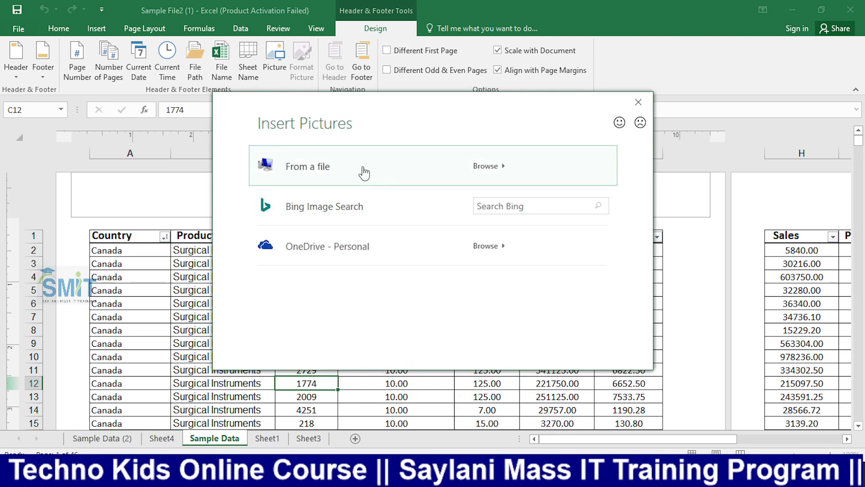
{"action": "left_click", "coordinate": [362, 168]}
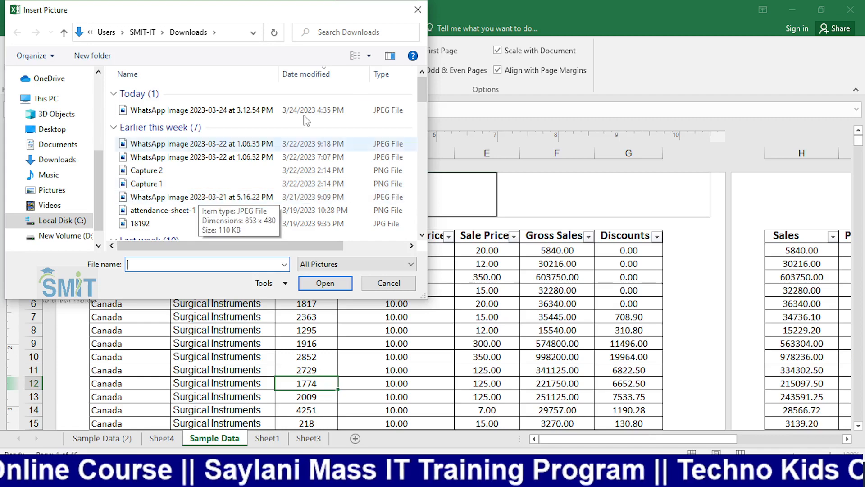
{"action": "left_click", "coordinate": [413, 11]}
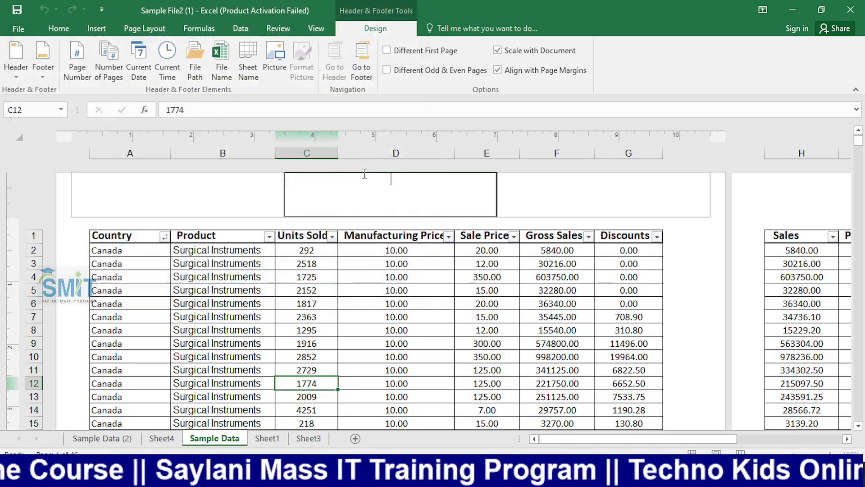
Step: Insert the Starbucks logo into the center header section using a Bing image search for "logo"
{"action": "left_click", "coordinate": [275, 61]}
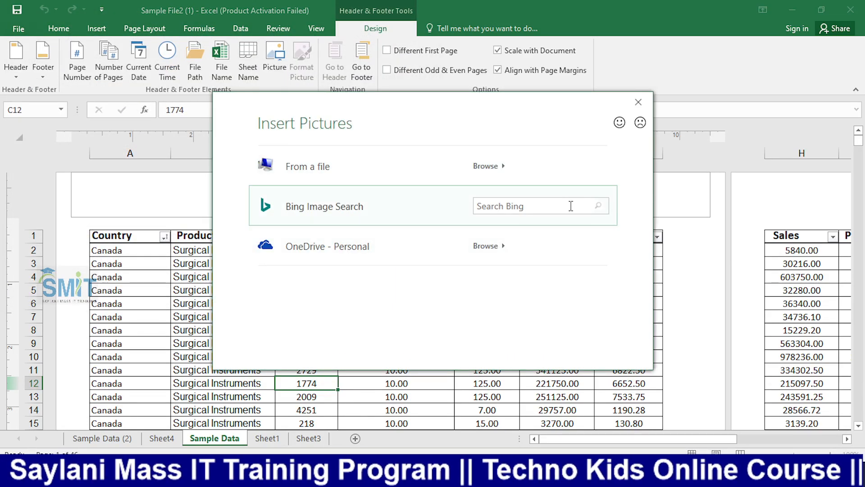
{"action": "left_click", "coordinate": [570, 206]}
{"action": "type", "text": "logo"}
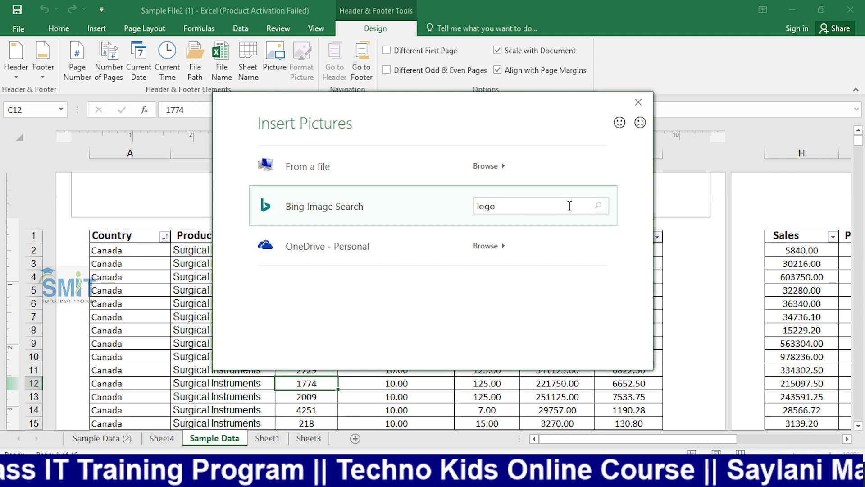
{"action": "key", "text": "Return"}
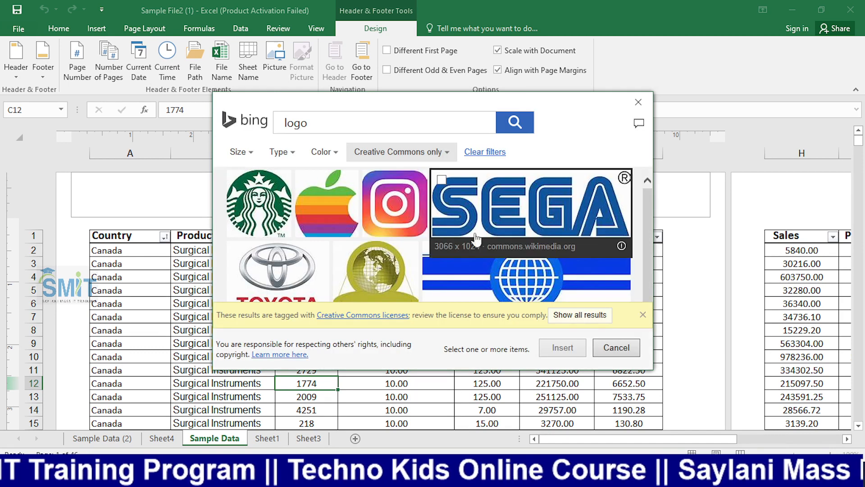
{"action": "scroll", "coordinate": [377, 244], "scroll_direction": "down", "scroll_amount": 1}
{"action": "scroll", "coordinate": [378, 243], "scroll_direction": "up", "scroll_amount": 1}
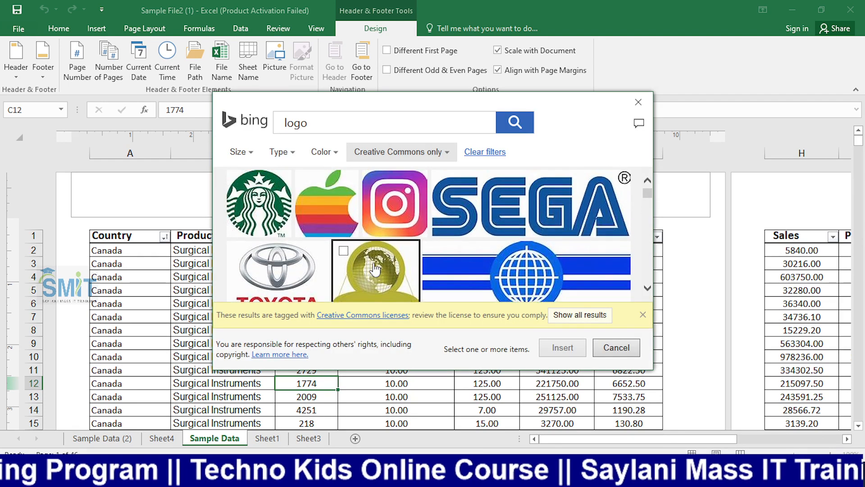
{"action": "left_click", "coordinate": [288, 206]}
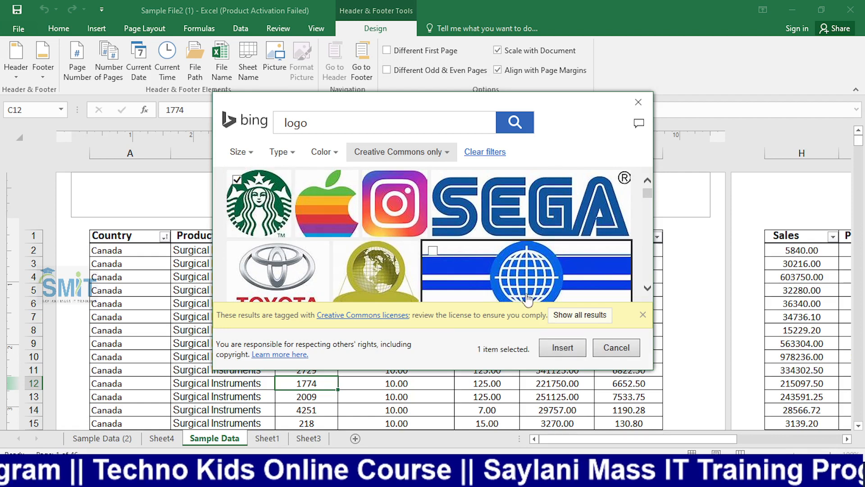
{"action": "left_click", "coordinate": [559, 348]}
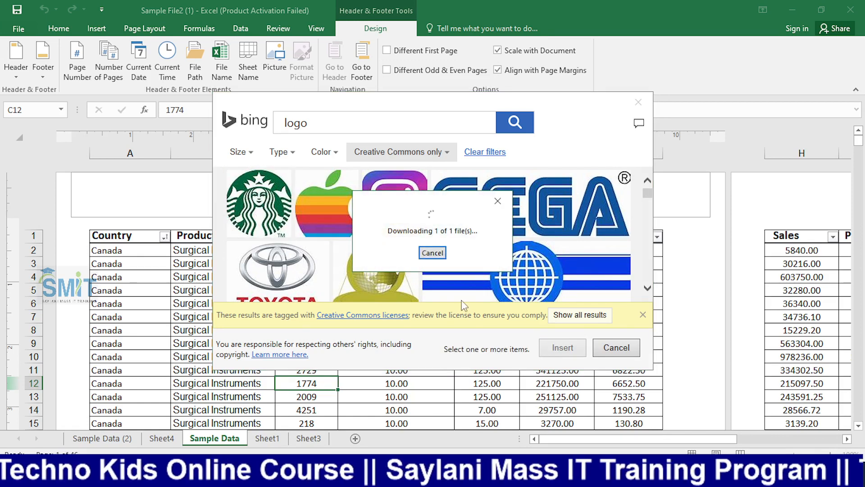
{"action": "left_click", "coordinate": [446, 290]}
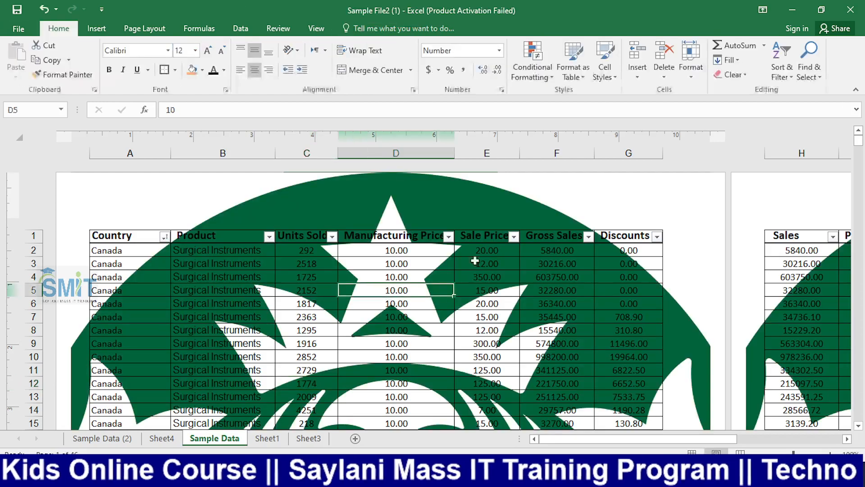
Step: Examine the header picture across the pages, switch to Normal view and check the print preview
{"action": "scroll", "coordinate": [528, 267], "scroll_direction": "down", "scroll_amount": 5}
{"action": "scroll", "coordinate": [529, 268], "scroll_direction": "down", "scroll_amount": 5}
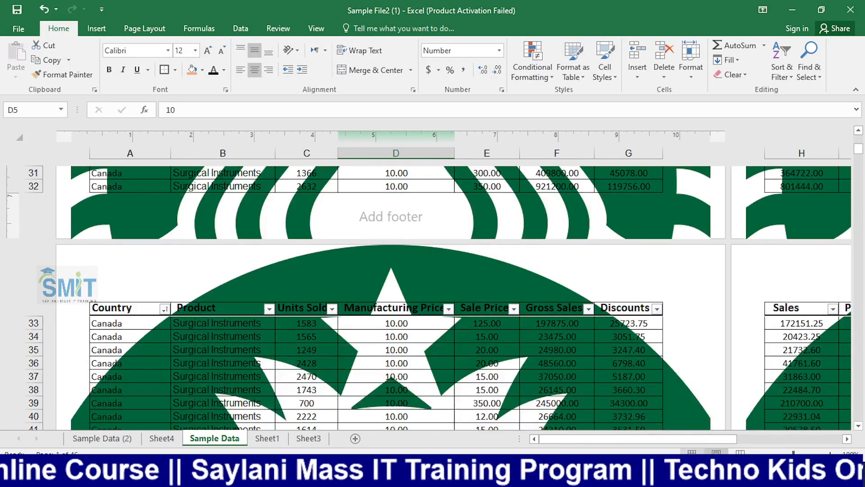
{"action": "left_click", "coordinate": [693, 454]}
{"action": "left_click", "coordinate": [519, 351]}
{"action": "key", "text": "ctrl+p"}
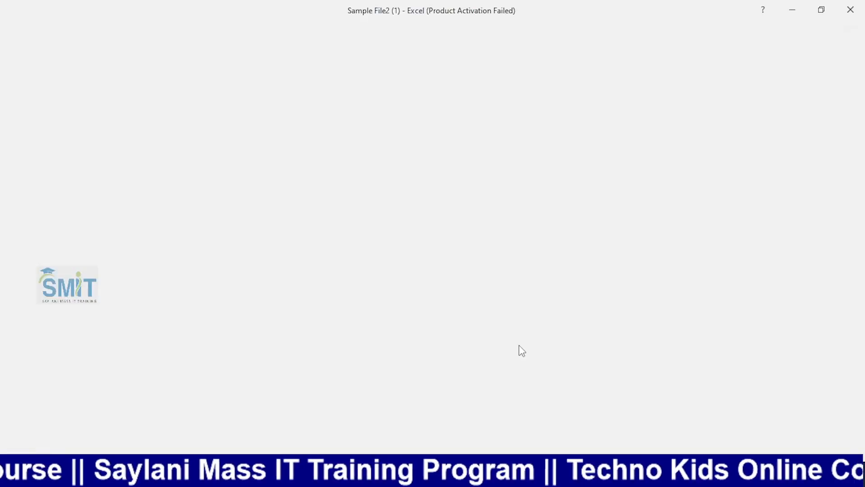
{"action": "key", "text": "Escape"}
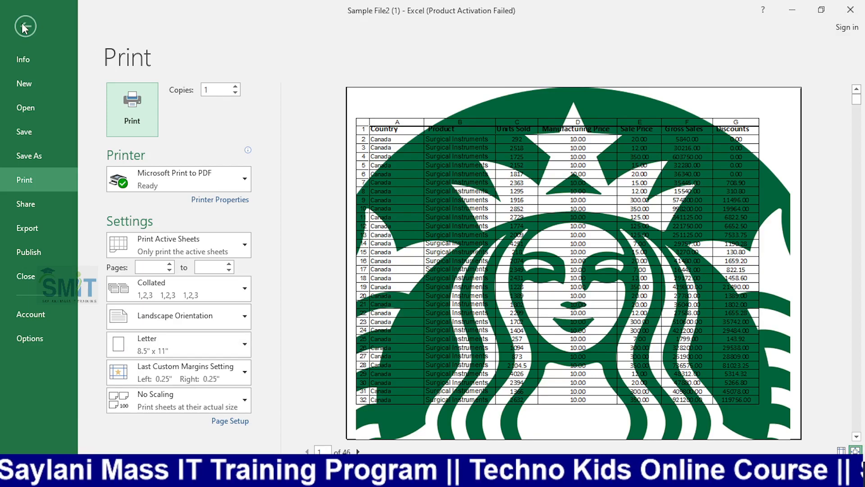
Step: Return to Page Layout view and shrink the header picture to about 2 inches high with its aspect ratio locked
{"action": "left_click", "coordinate": [713, 453]}
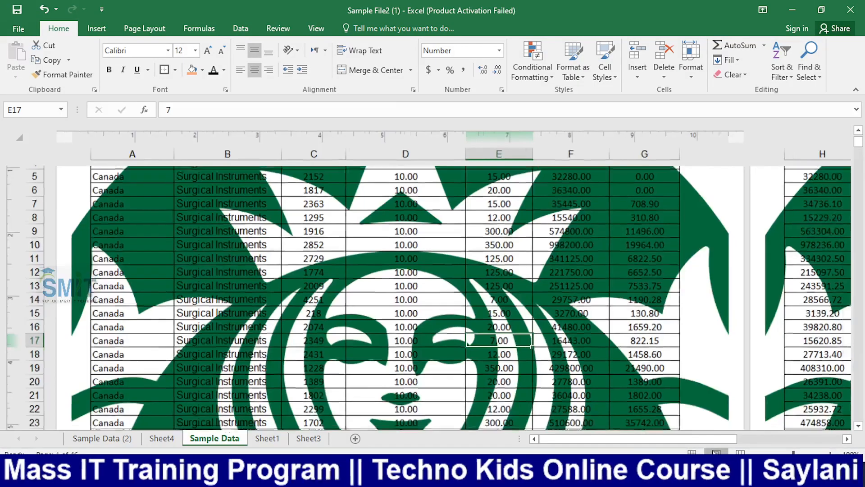
{"action": "scroll", "coordinate": [315, 244], "scroll_direction": "up", "scroll_amount": 3}
{"action": "left_click", "coordinate": [324, 211]}
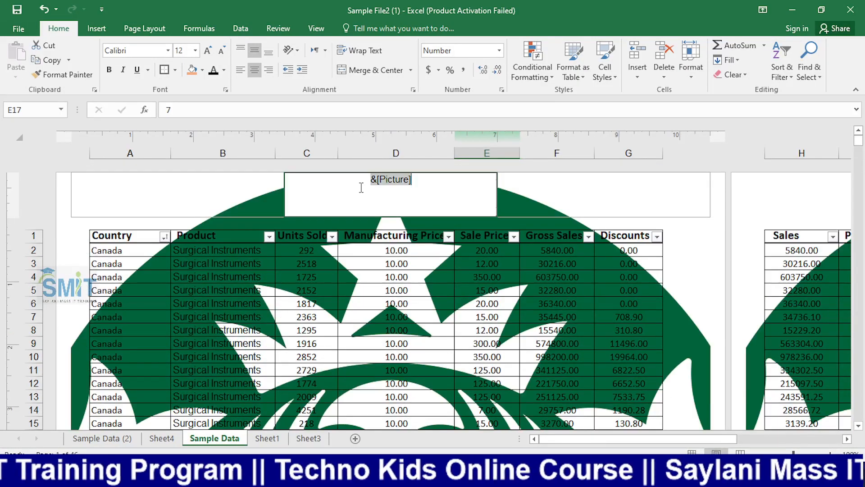
{"action": "left_click", "coordinate": [378, 31]}
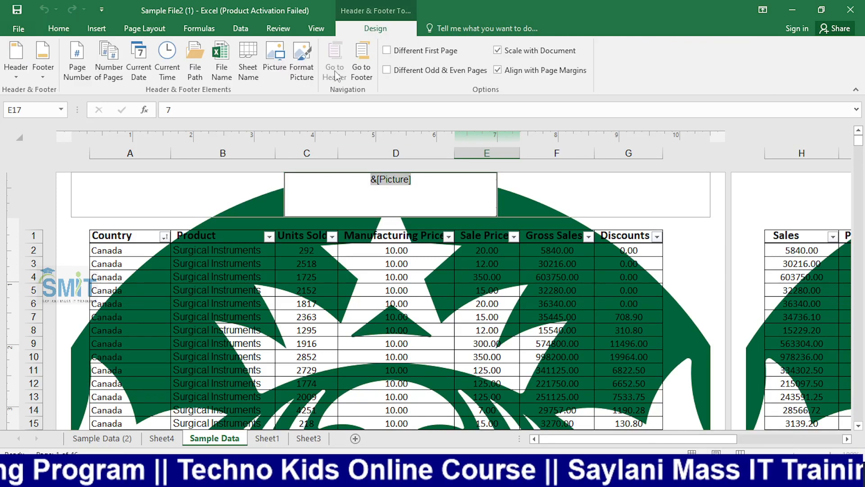
{"action": "left_click", "coordinate": [302, 68]}
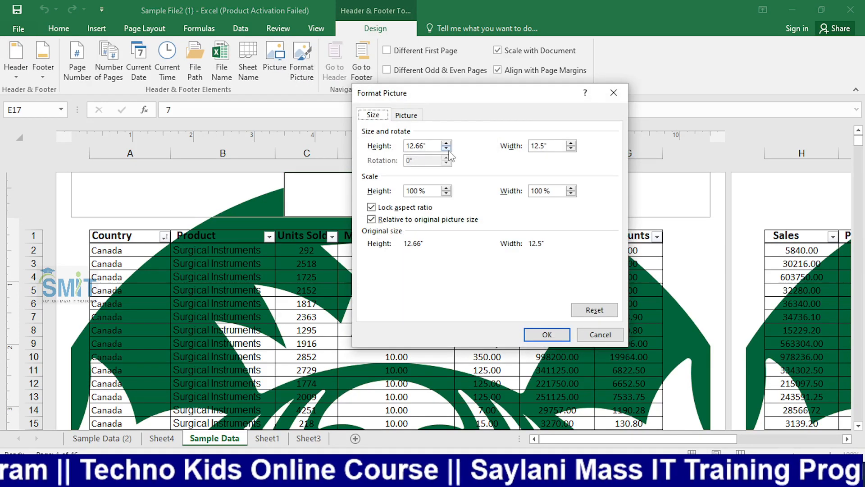
{"action": "left_click", "coordinate": [447, 149]}
{"action": "left_click_drag", "start_coordinate": [446, 149], "coordinate": [447, 143]}
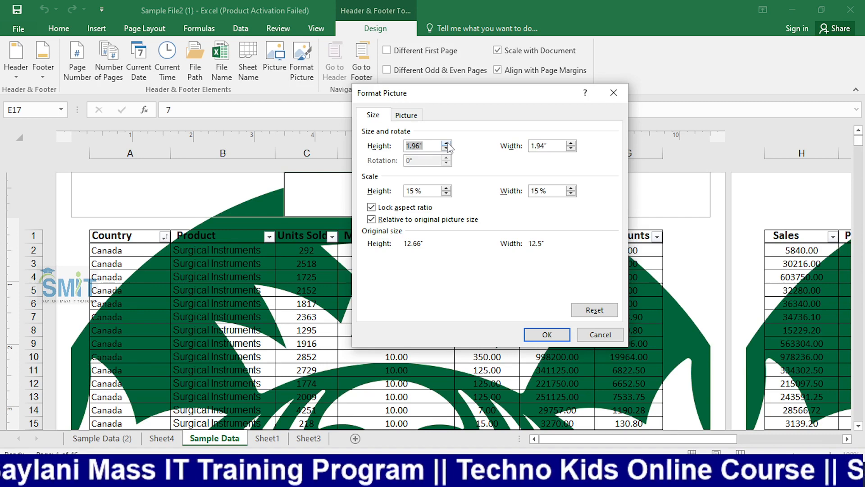
{"action": "left_click", "coordinate": [446, 143]}
{"action": "left_click", "coordinate": [547, 334]}
{"action": "left_click", "coordinate": [474, 321]}
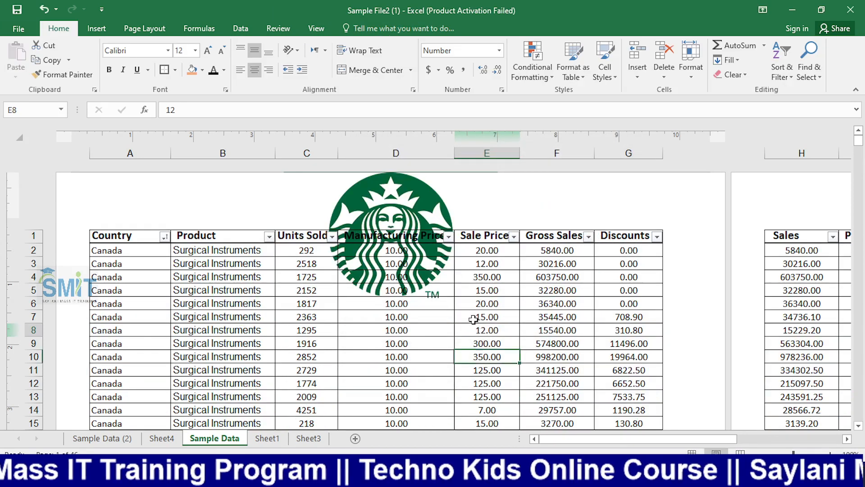
Step: Switch to Normal view, check the resized logo in the print preview and return to the sheet
{"action": "left_click", "coordinate": [450, 304]}
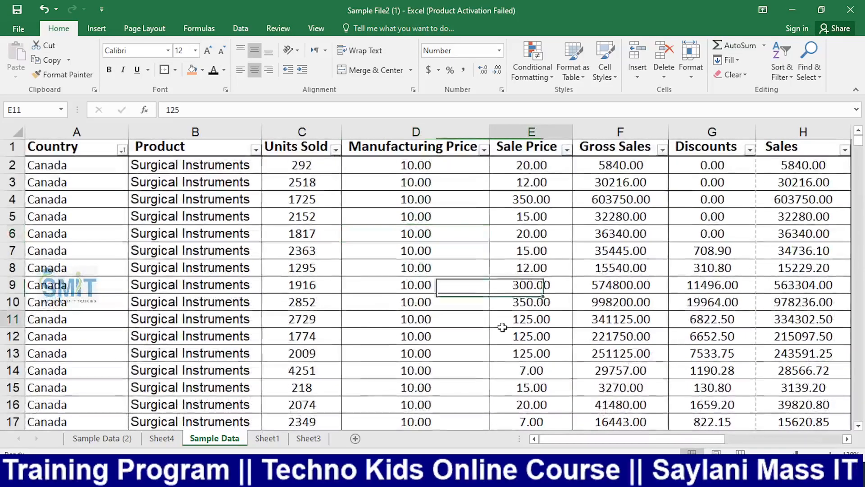
{"action": "key", "text": "ctrl+p"}
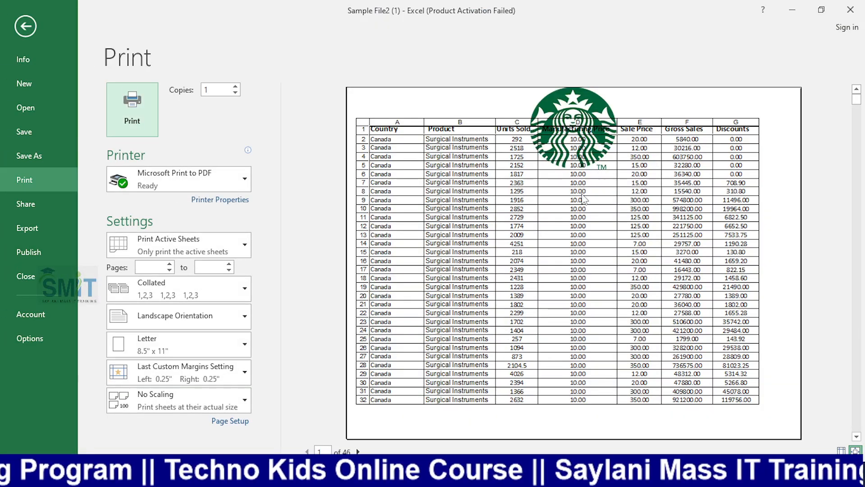
{"action": "left_click", "coordinate": [36, 18]}
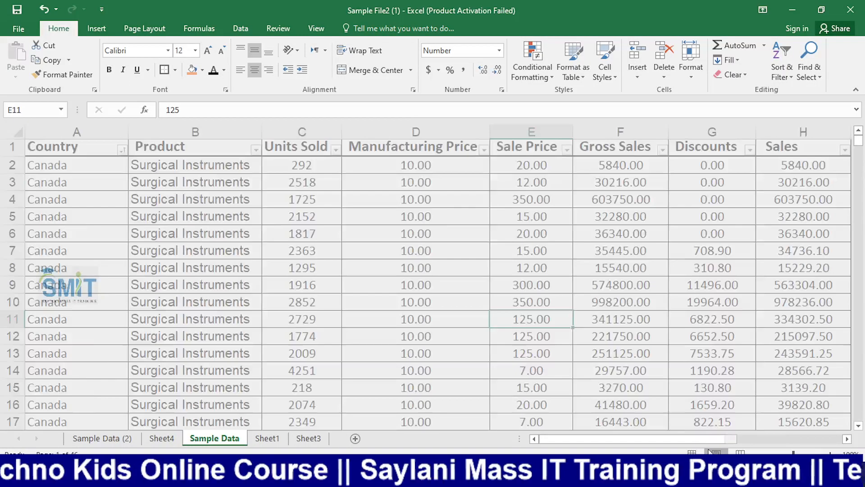
Step: In Page Layout view, insert blank lines before the picture code in the center header to move the logo down over the data
{"action": "left_click", "coordinate": [716, 452]}
{"action": "left_click", "coordinate": [377, 203]}
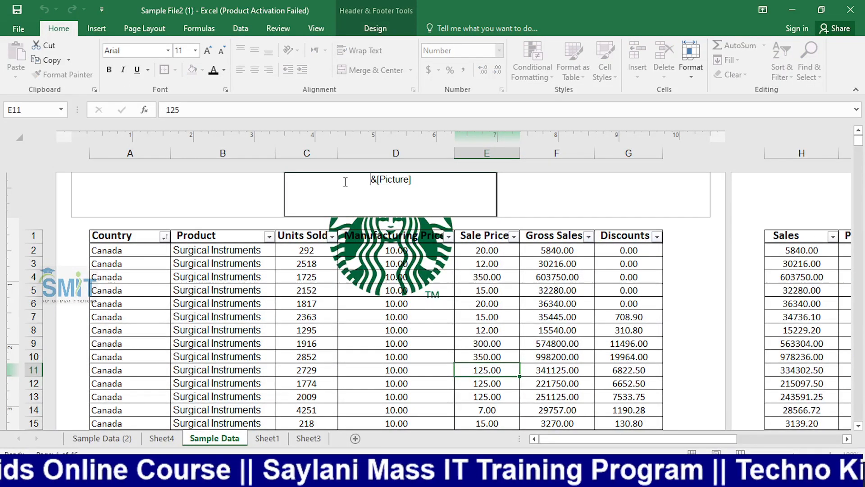
{"action": "key", "text": "Return"}
{"action": "key", "text": "Return"}
{"action": "key", "text": "Return"}
{"action": "key", "text": "Return"}
{"action": "key", "text": "Return"}
{"action": "key", "text": "Return"}
{"action": "key", "text": "Return"}
{"action": "key", "text": "Return"}
{"action": "key", "text": "Return"}
{"action": "key", "text": "Return"}
{"action": "key", "text": "Return"}
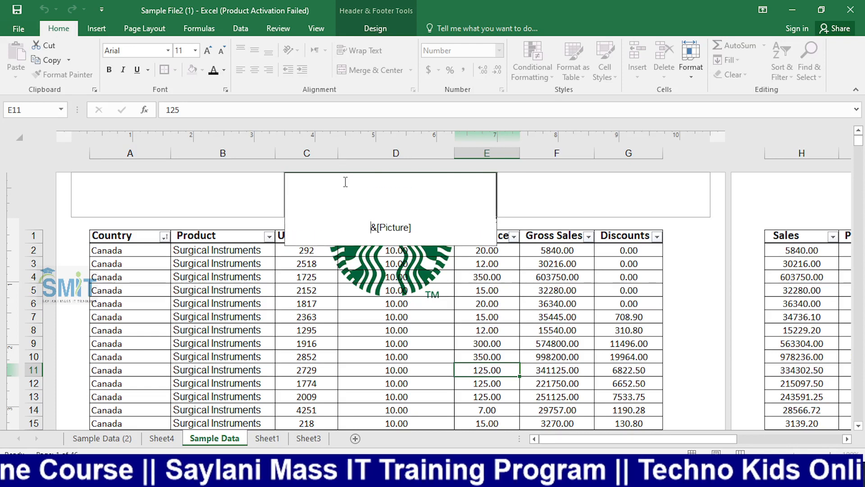
{"action": "key", "text": "Return"}
{"action": "key", "text": "Return"}
{"action": "key", "text": "Return"}
{"action": "key", "text": "Return"}
{"action": "key", "text": "Return"}
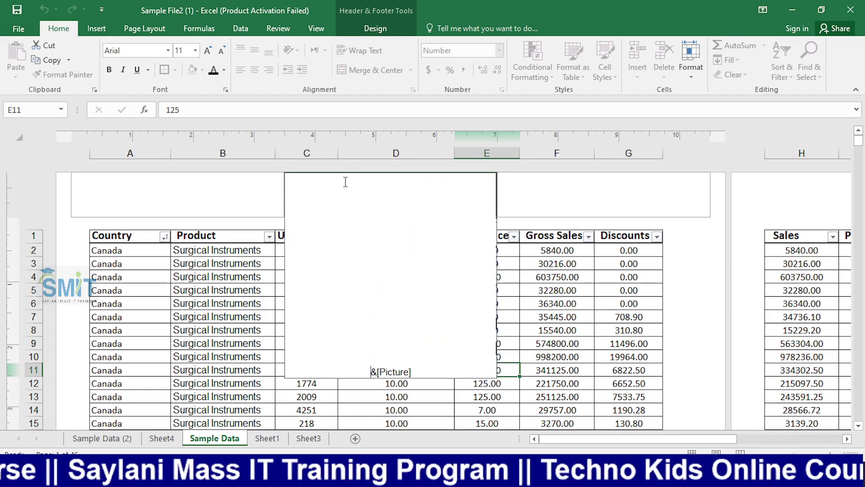
{"action": "left_click", "coordinate": [593, 301]}
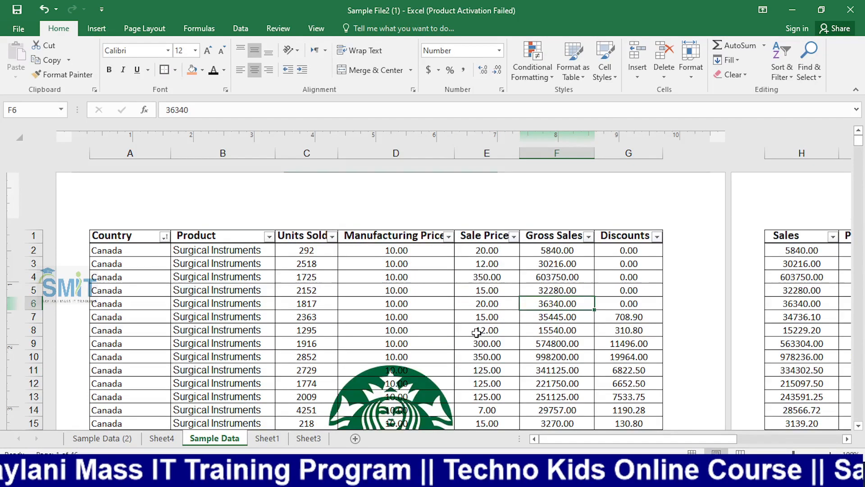
Step: Examine the lowered logo on the page, then switch to Normal view and check the print preview
{"action": "scroll", "coordinate": [476, 333], "scroll_direction": "down", "scroll_amount": 5}
{"action": "scroll", "coordinate": [475, 333], "scroll_direction": "up", "scroll_amount": 5}
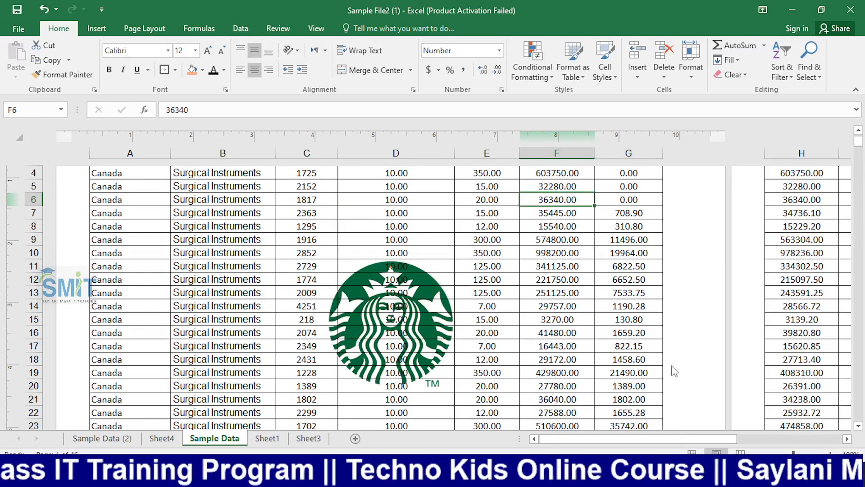
{"action": "left_click", "coordinate": [692, 452]}
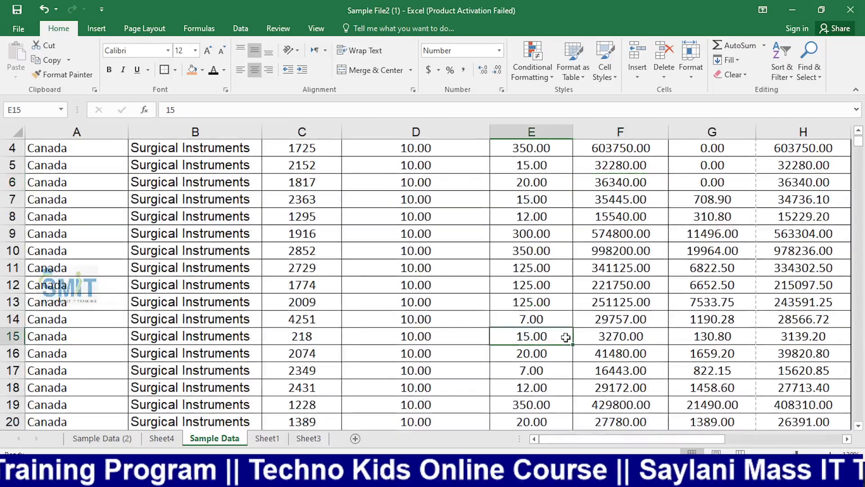
{"action": "key", "text": "ctrl+p"}
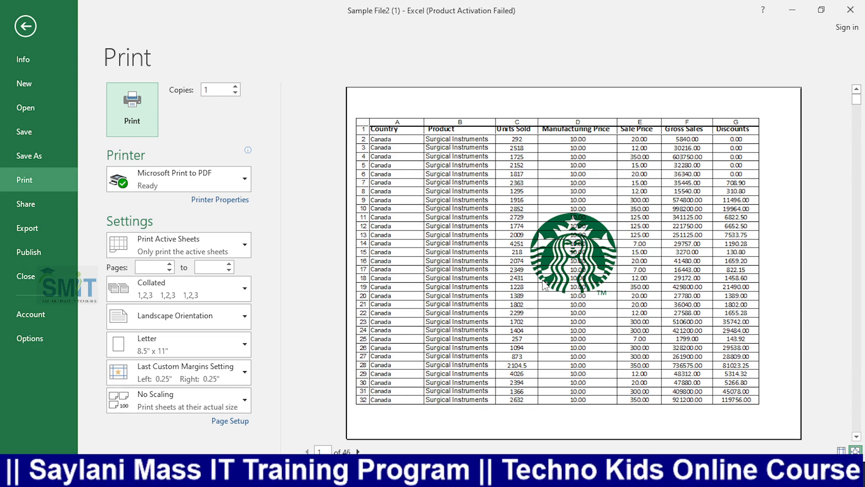
{"action": "left_click", "coordinate": [16, 27]}
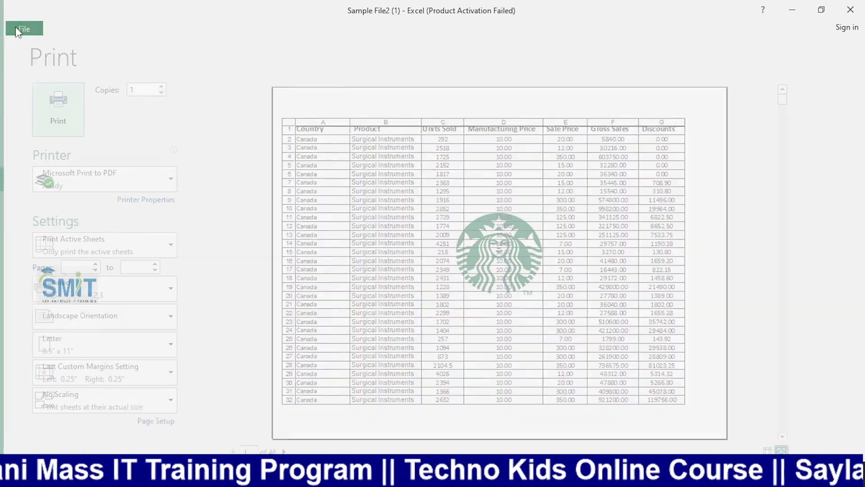
Step: On Sheet3, apply the Aatrix3of9Reg barcode font to cell H7 and enter "dsafds"
{"action": "left_click", "coordinate": [338, 238]}
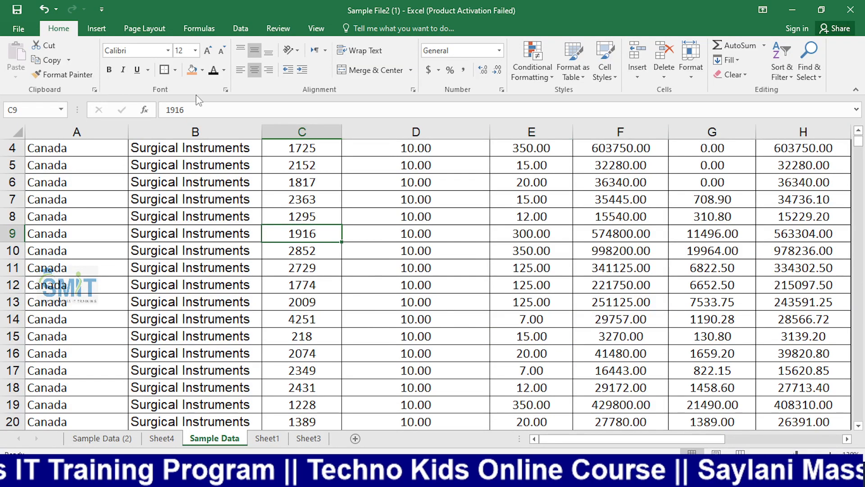
{"action": "key", "text": "ctrl+Page_Down"}
{"action": "key", "text": "ctrl+Page_Down"}
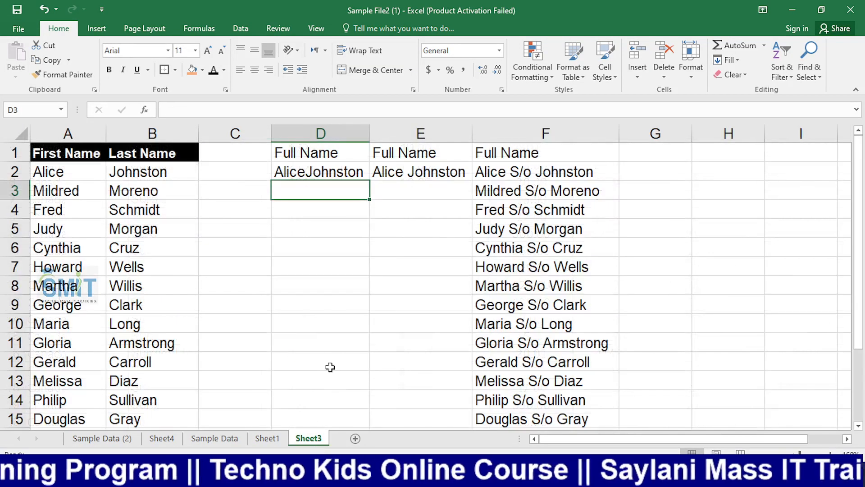
{"action": "left_click", "coordinate": [726, 272]}
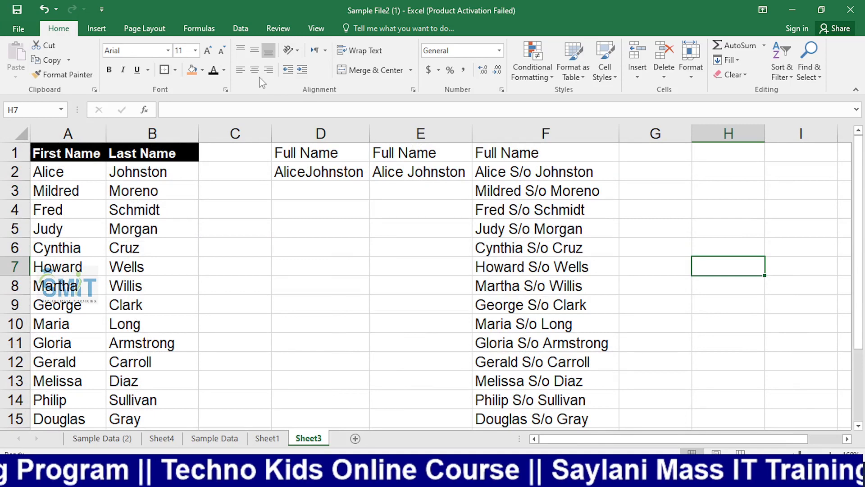
{"action": "left_click", "coordinate": [167, 50]}
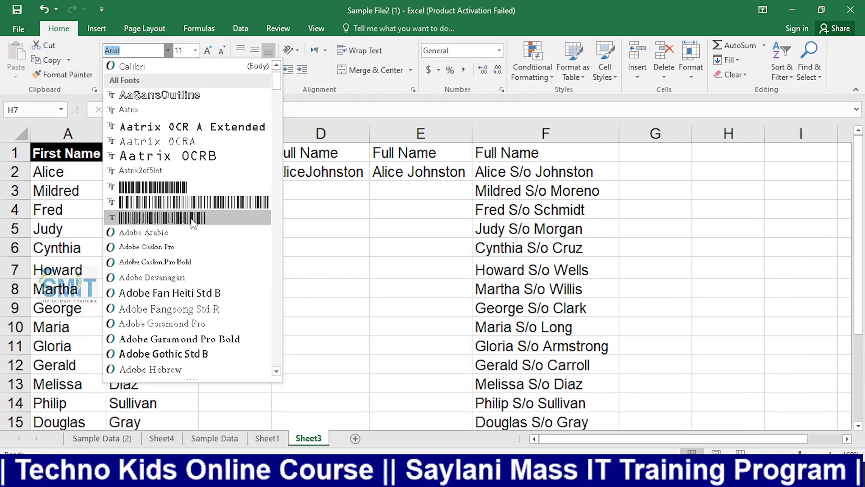
{"action": "left_click", "coordinate": [190, 202]}
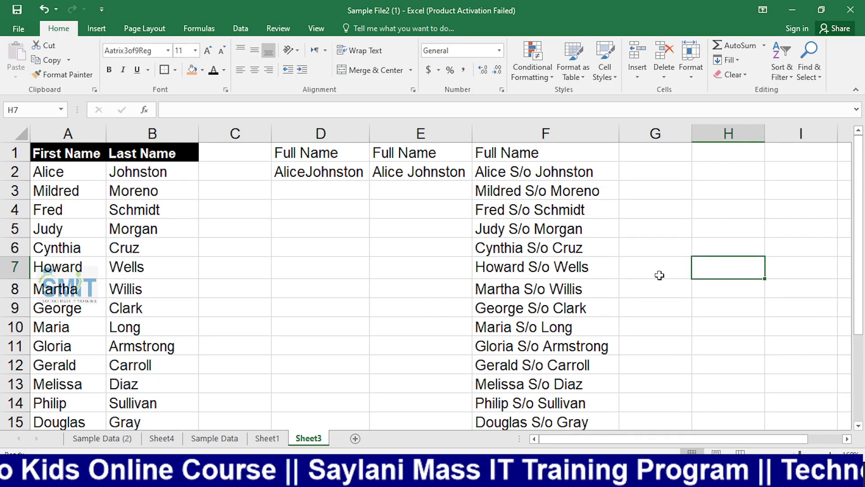
{"action": "type", "text": "dsafds"}
{"action": "left_click", "coordinate": [718, 312]}
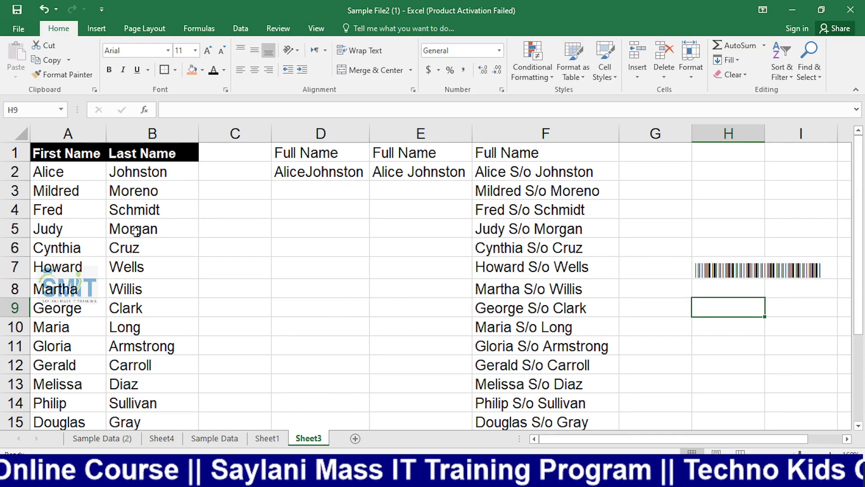
Step: Enter a person's first name in cell H2 as sample text for a second barcode
{"action": "left_click", "coordinate": [792, 268]}
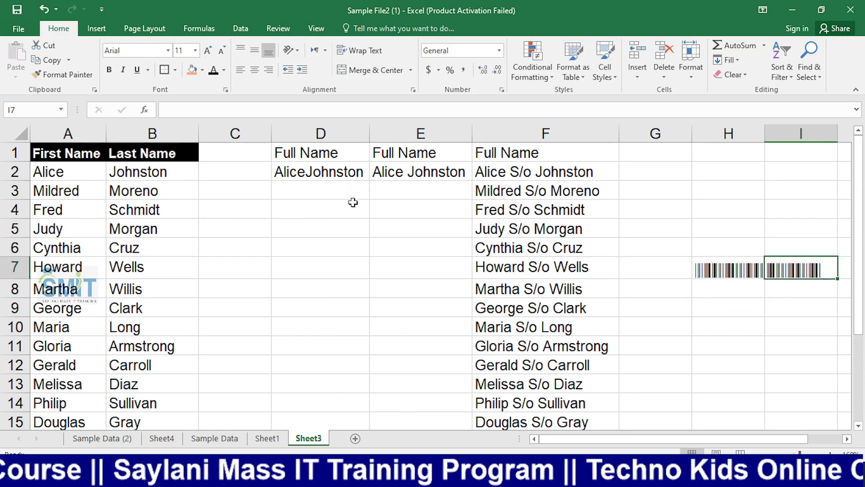
{"action": "left_click", "coordinate": [719, 178]}
{"action": "type", "text": "rizwan"}
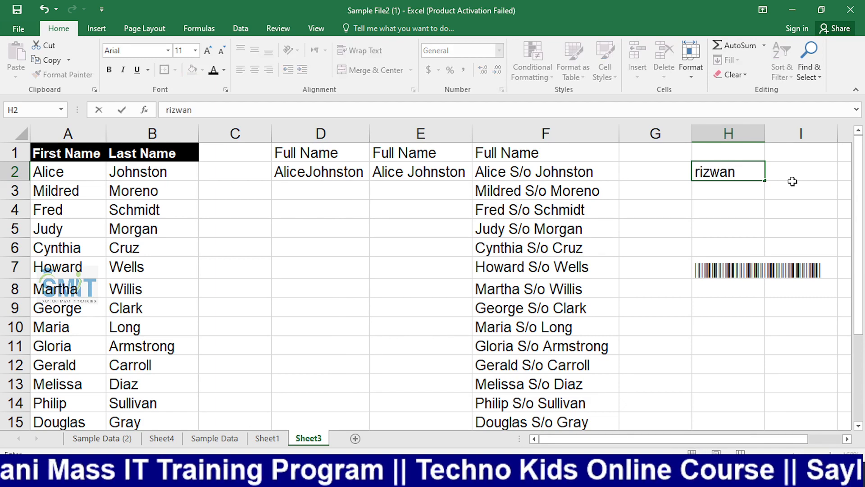
{"action": "key", "text": "Return"}
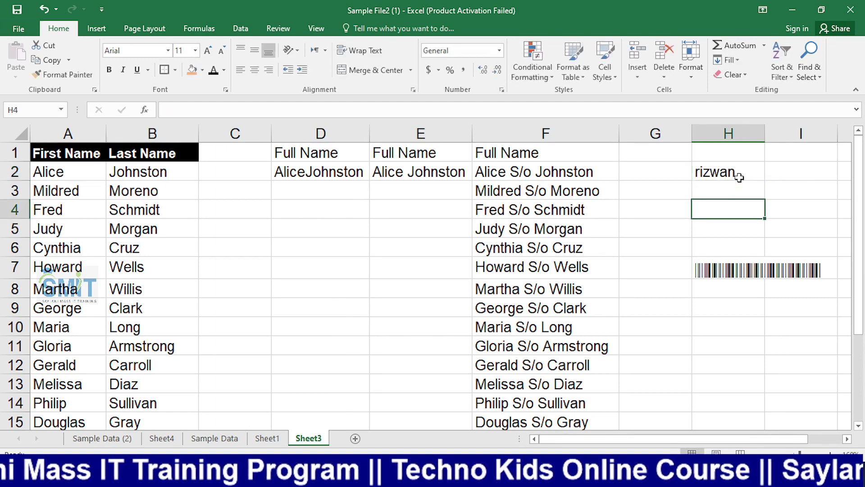
Step: Apply the BC I25 Wide barcode font to the name in cell H2
{"action": "left_click", "coordinate": [739, 174]}
{"action": "left_click", "coordinate": [169, 50]}
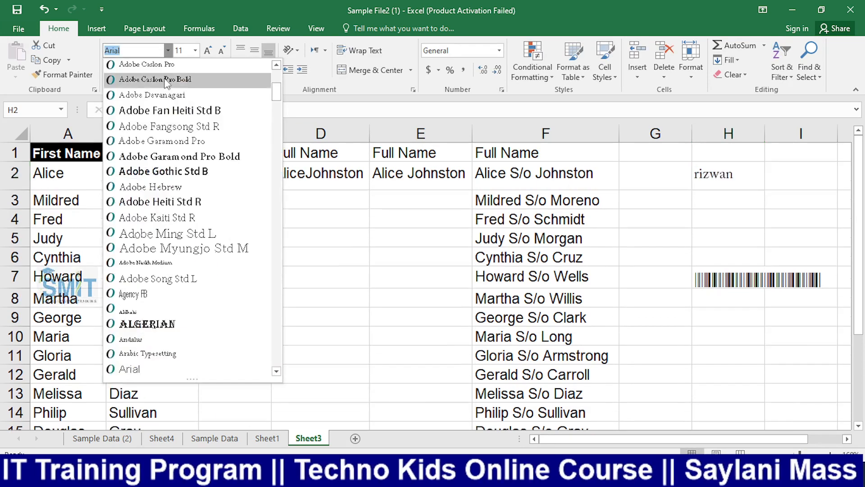
{"action": "scroll", "coordinate": [158, 209], "scroll_direction": "down", "scroll_amount": 6}
{"action": "scroll", "coordinate": [158, 212], "scroll_direction": "down", "scroll_amount": 4}
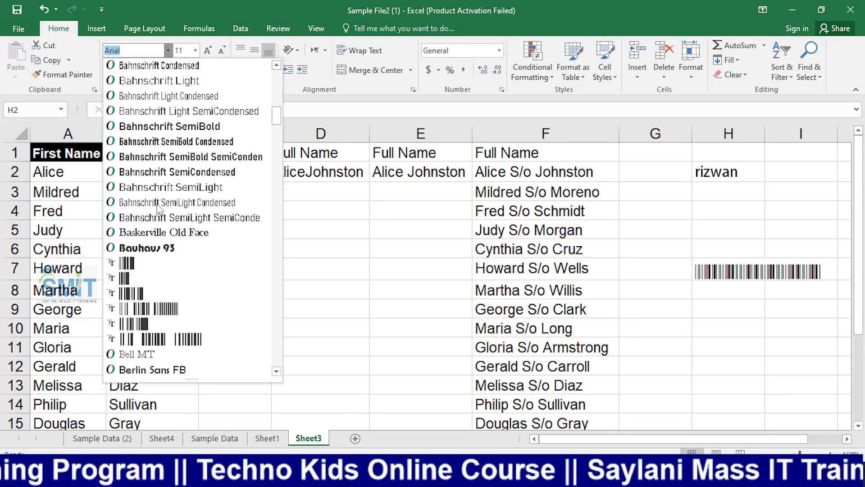
{"action": "left_click", "coordinate": [175, 249]}
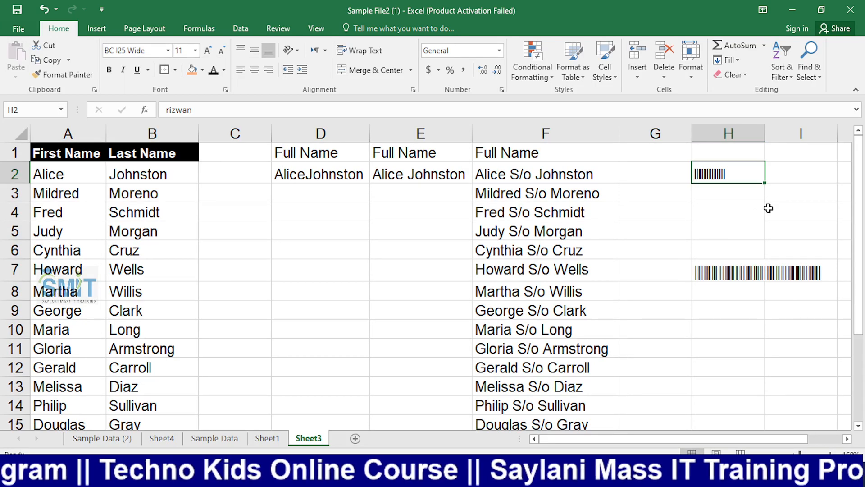
Step: Compare the barcodes in cells H2 and H7 and the text stored behind each one
{"action": "scroll", "coordinate": [751, 232], "scroll_direction": "up", "scroll_amount": 4}
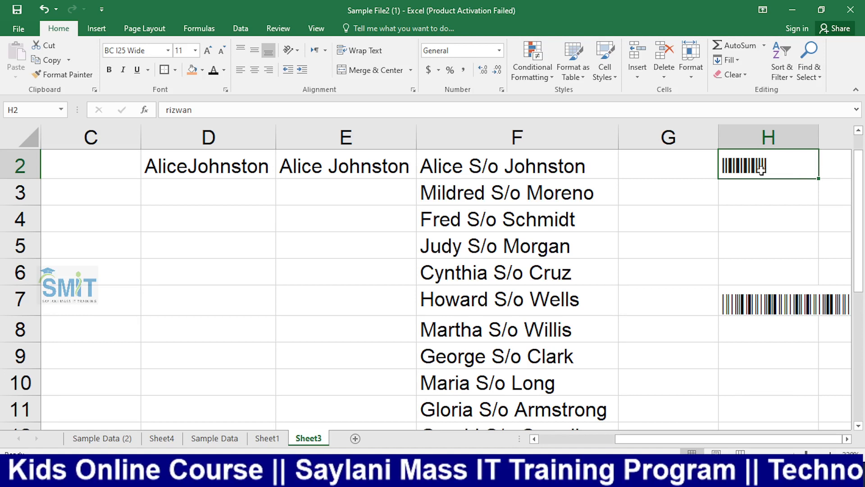
{"action": "left_click", "coordinate": [773, 208]}
{"action": "left_click", "coordinate": [768, 165]}
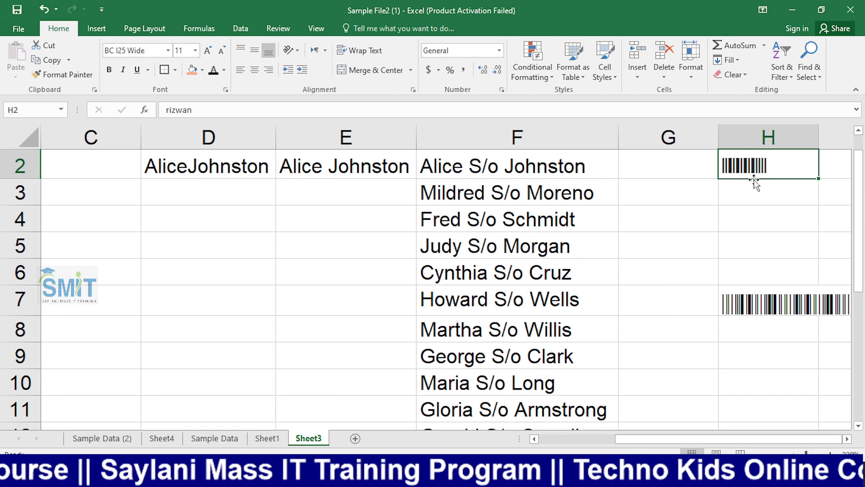
{"action": "left_click", "coordinate": [753, 309]}
{"action": "scroll", "coordinate": [742, 229], "scroll_direction": "up", "scroll_amount": 1}
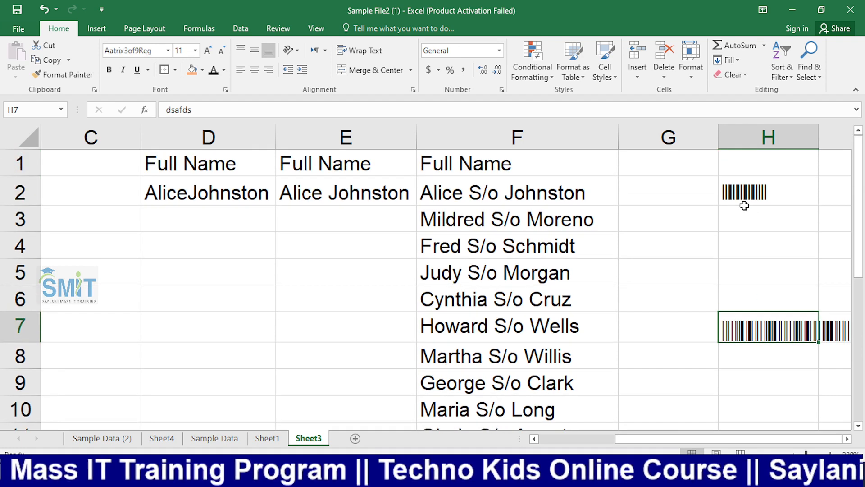
{"action": "left_click", "coordinate": [744, 191]}
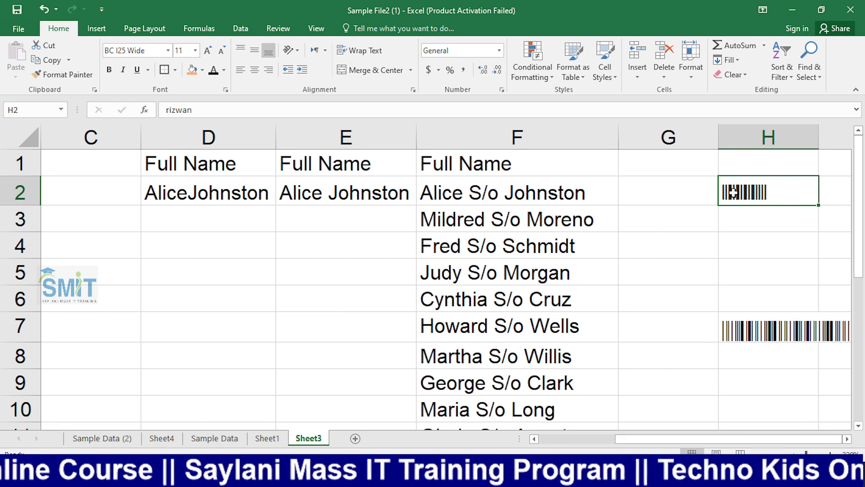
{"action": "left_click", "coordinate": [745, 229]}
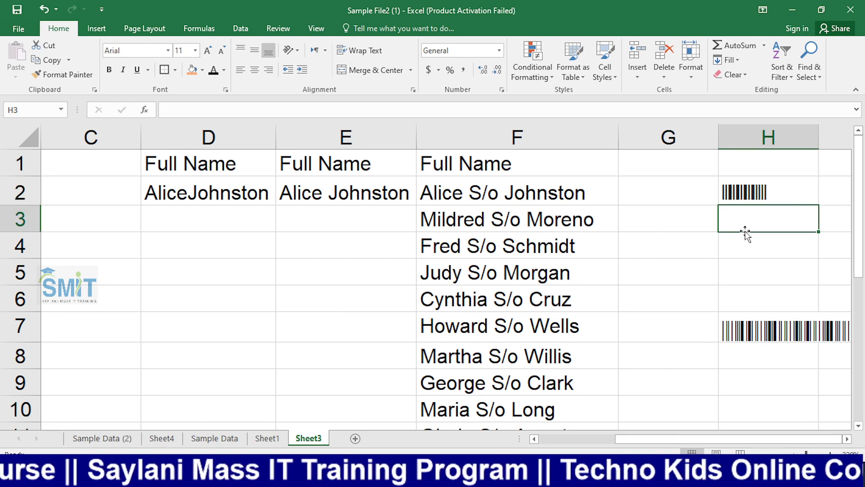
{"action": "key", "text": "alt+Tab"}
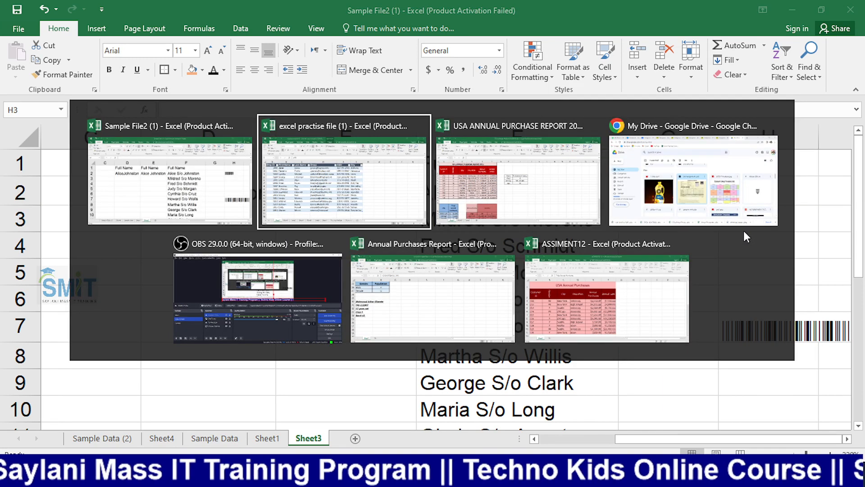
{"action": "key", "text": "Tab"}
{"action": "key", "text": "Tab"}
{"action": "key", "text": "Tab"}
{"action": "left_click", "coordinate": [20, 315]}
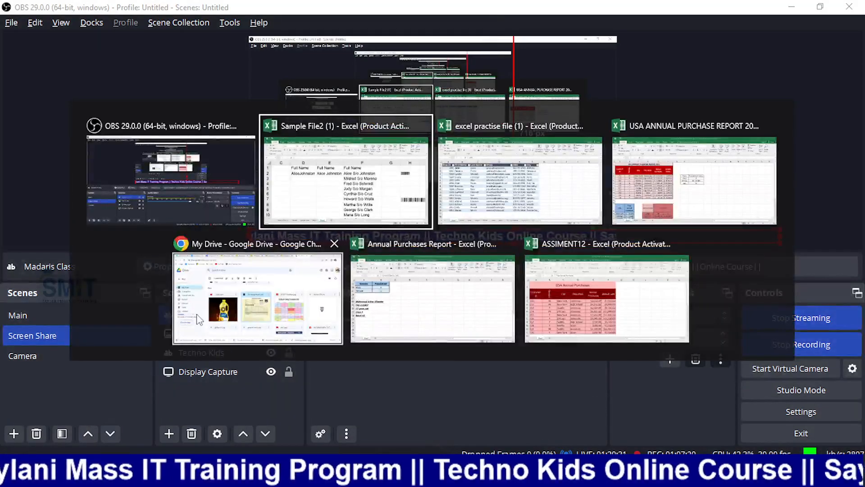
{"action": "key", "text": "alt+Tab"}
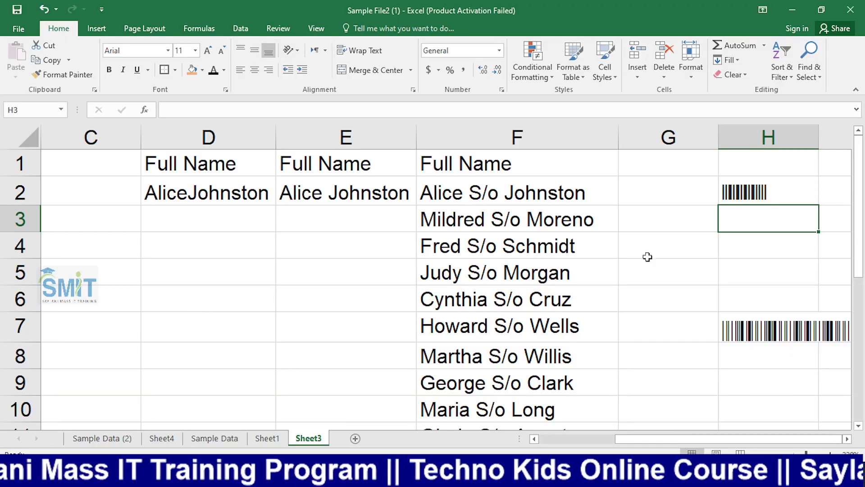
Step: Examine the barcode in cell H2 up close together with its underlying text
{"action": "scroll", "coordinate": [813, 273], "scroll_direction": "up", "scroll_amount": 3}
{"action": "scroll", "coordinate": [797, 274], "scroll_direction": "up", "scroll_amount": 1}
{"action": "left_click", "coordinate": [660, 211]}
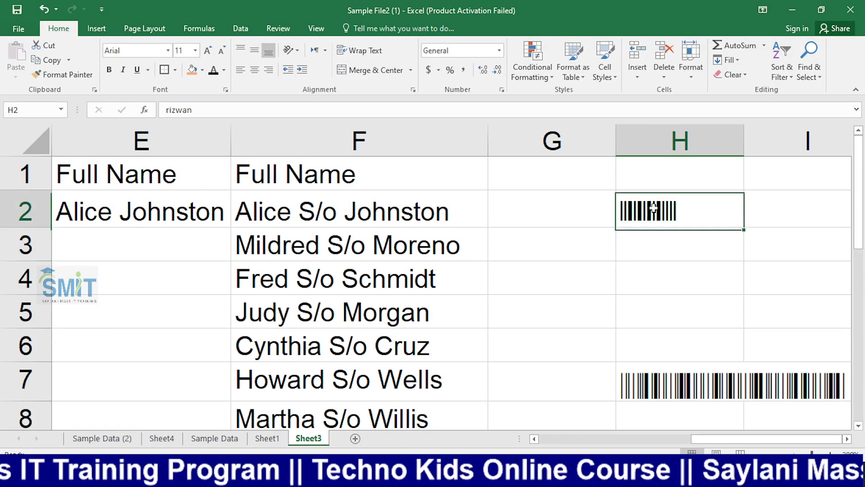
{"action": "left_click", "coordinate": [560, 286]}
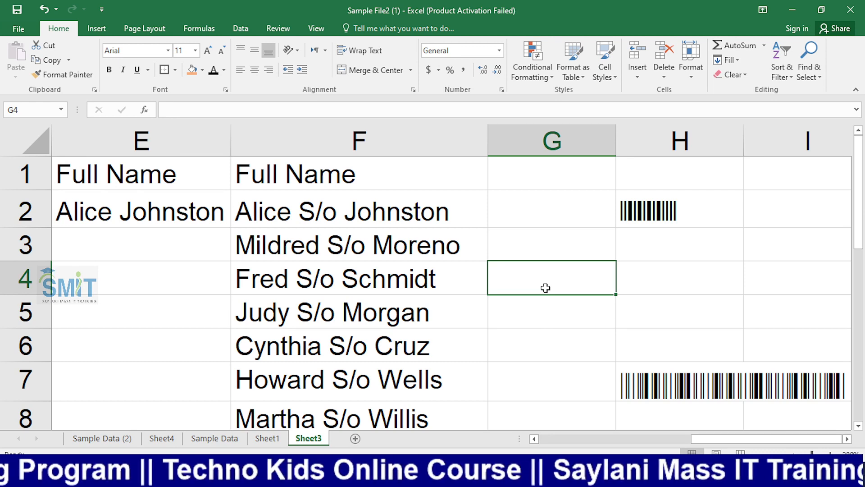
{"action": "key", "text": "alt+Tab"}
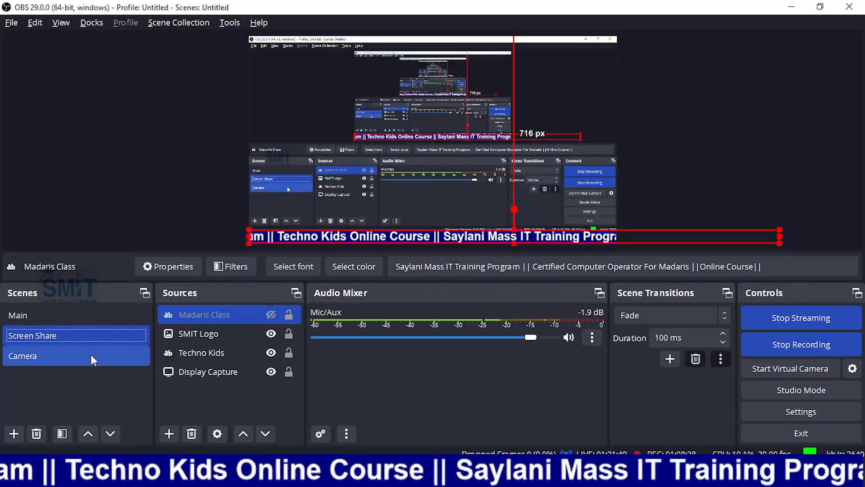